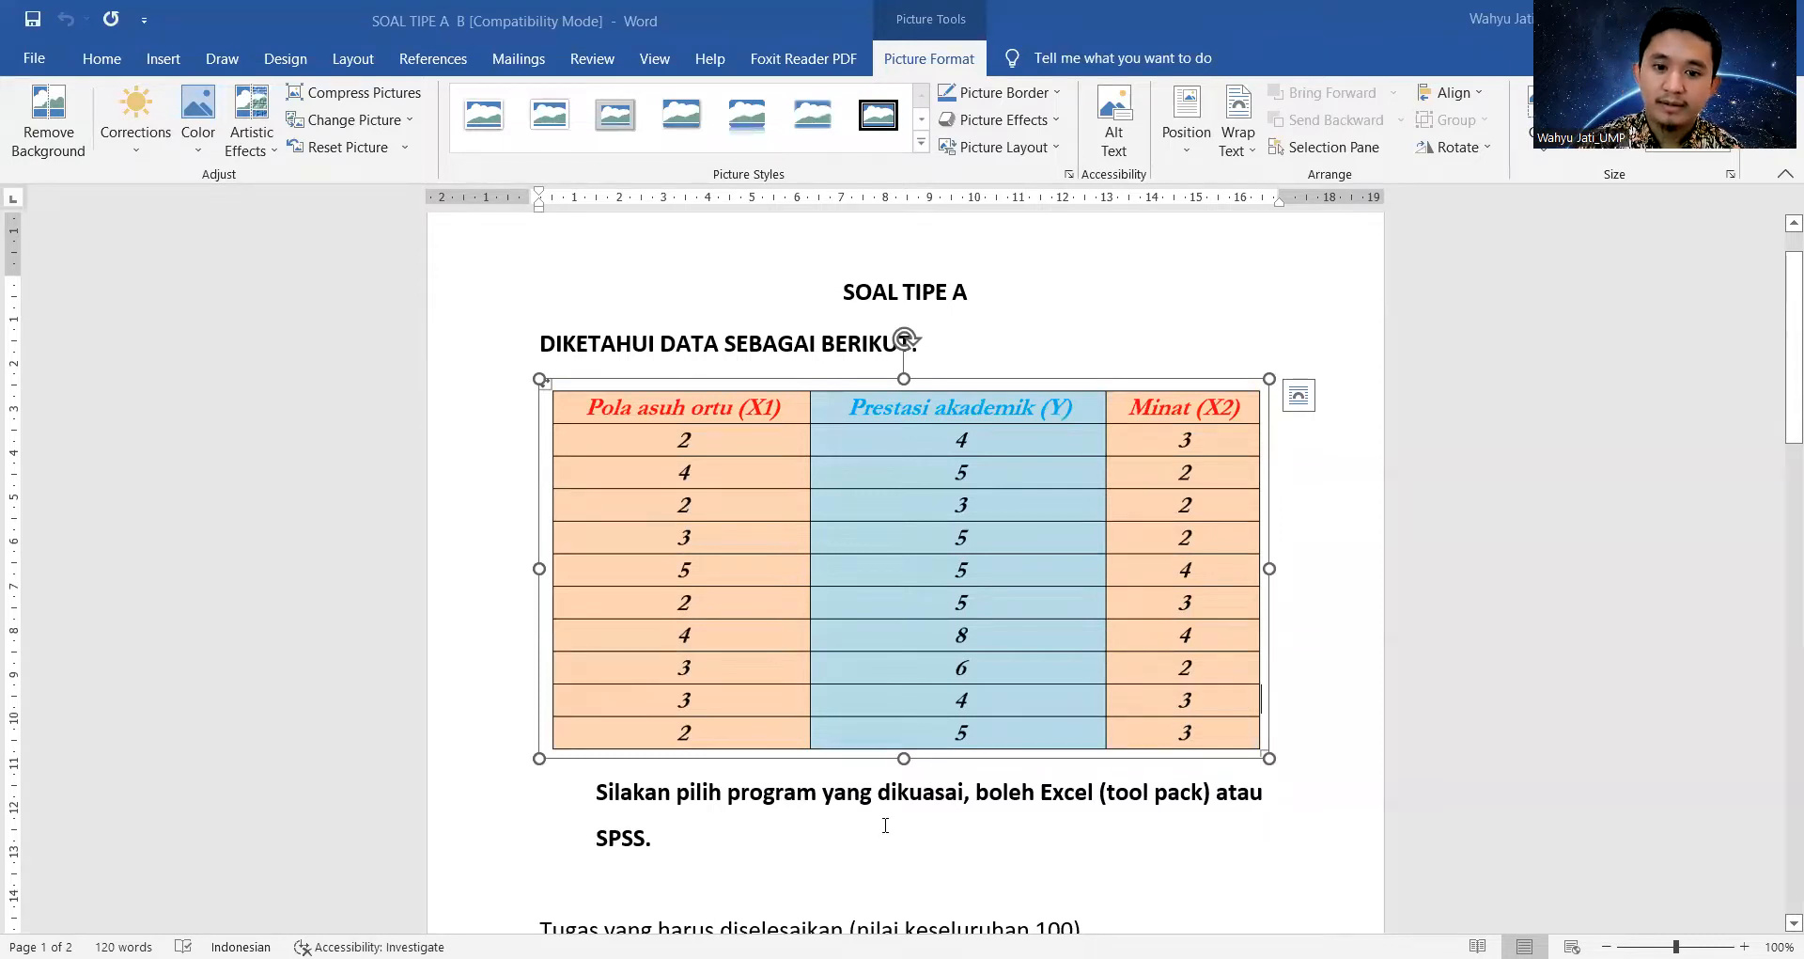
Read through the SOAL TIPE A assignment, examining its data table, program instructions and list of tasks
left_click(886, 824)
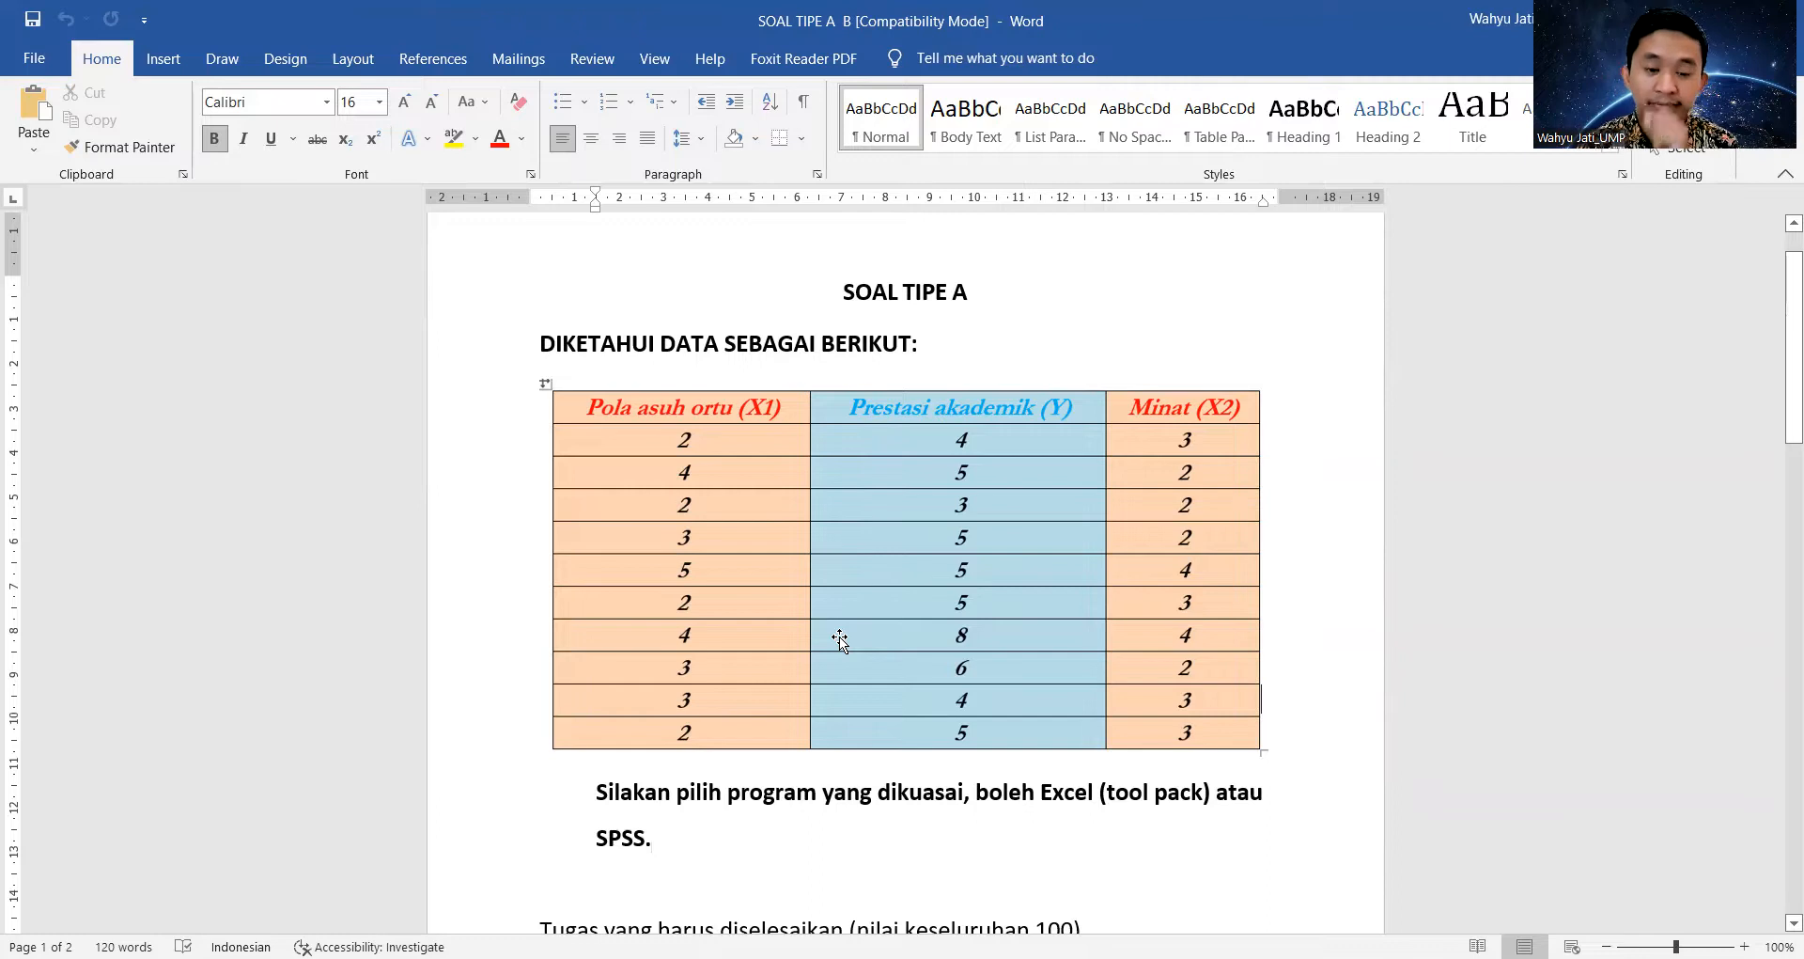
scroll(838, 635, "down", 1)
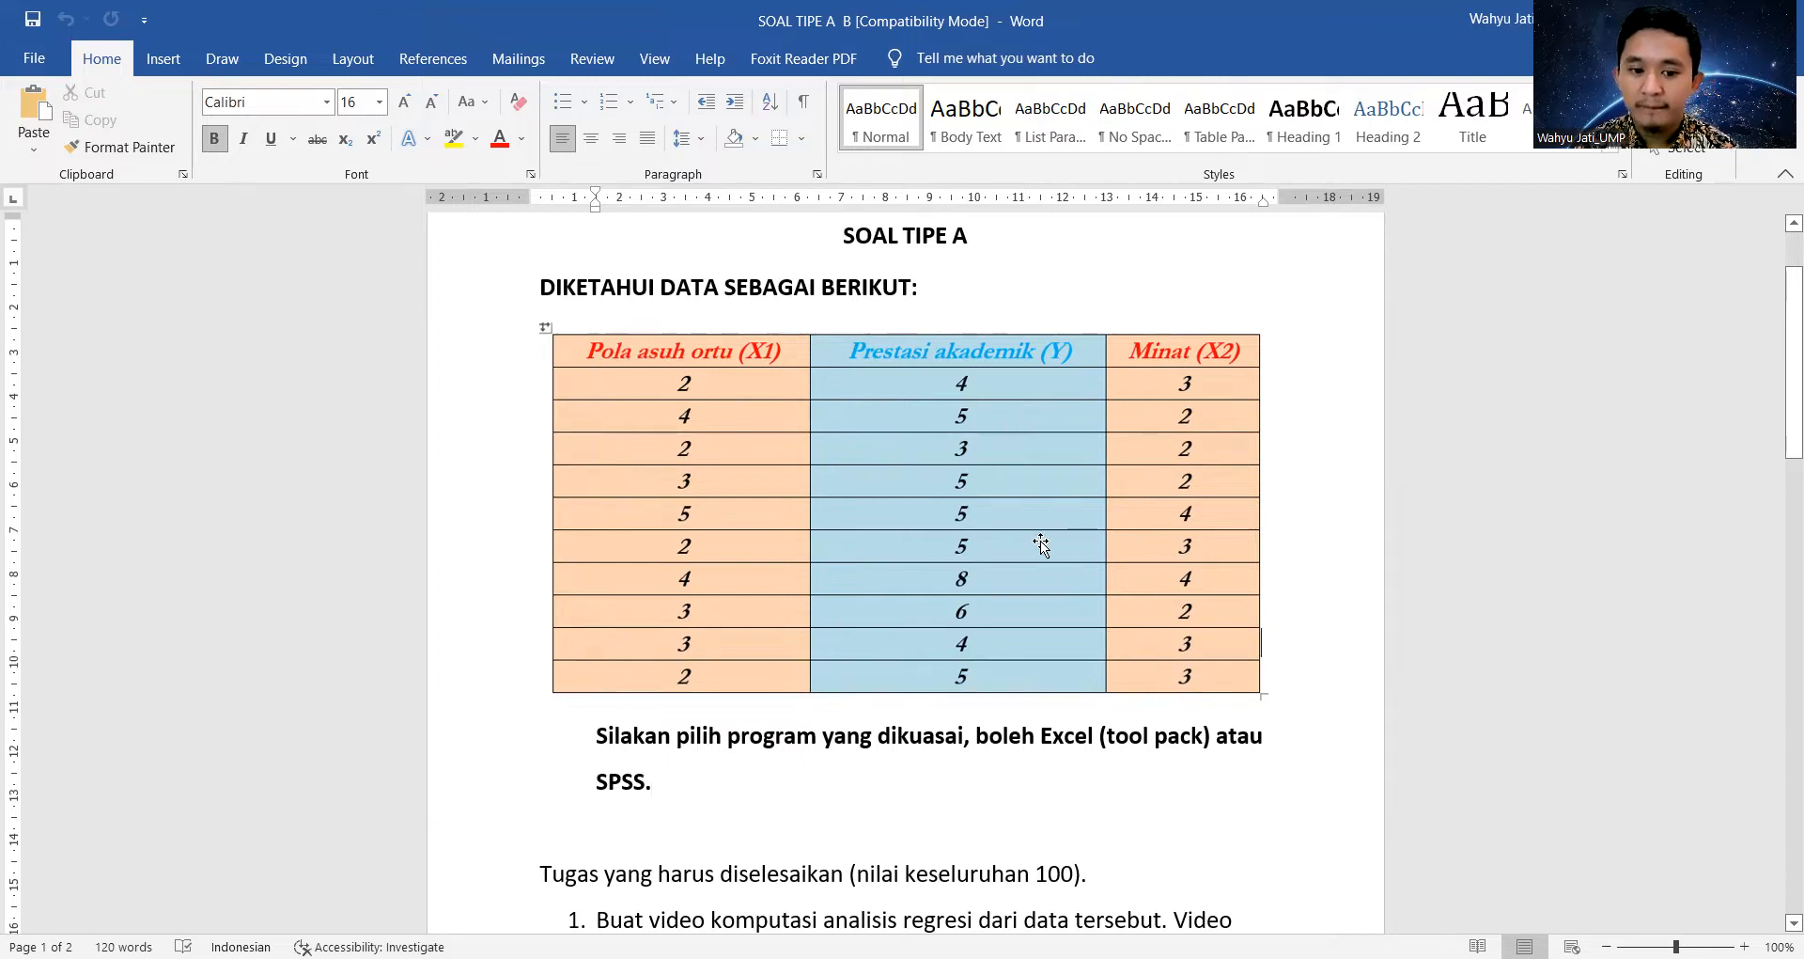
scroll(1040, 540, "down", 1)
scroll(1029, 549, "down", 1)
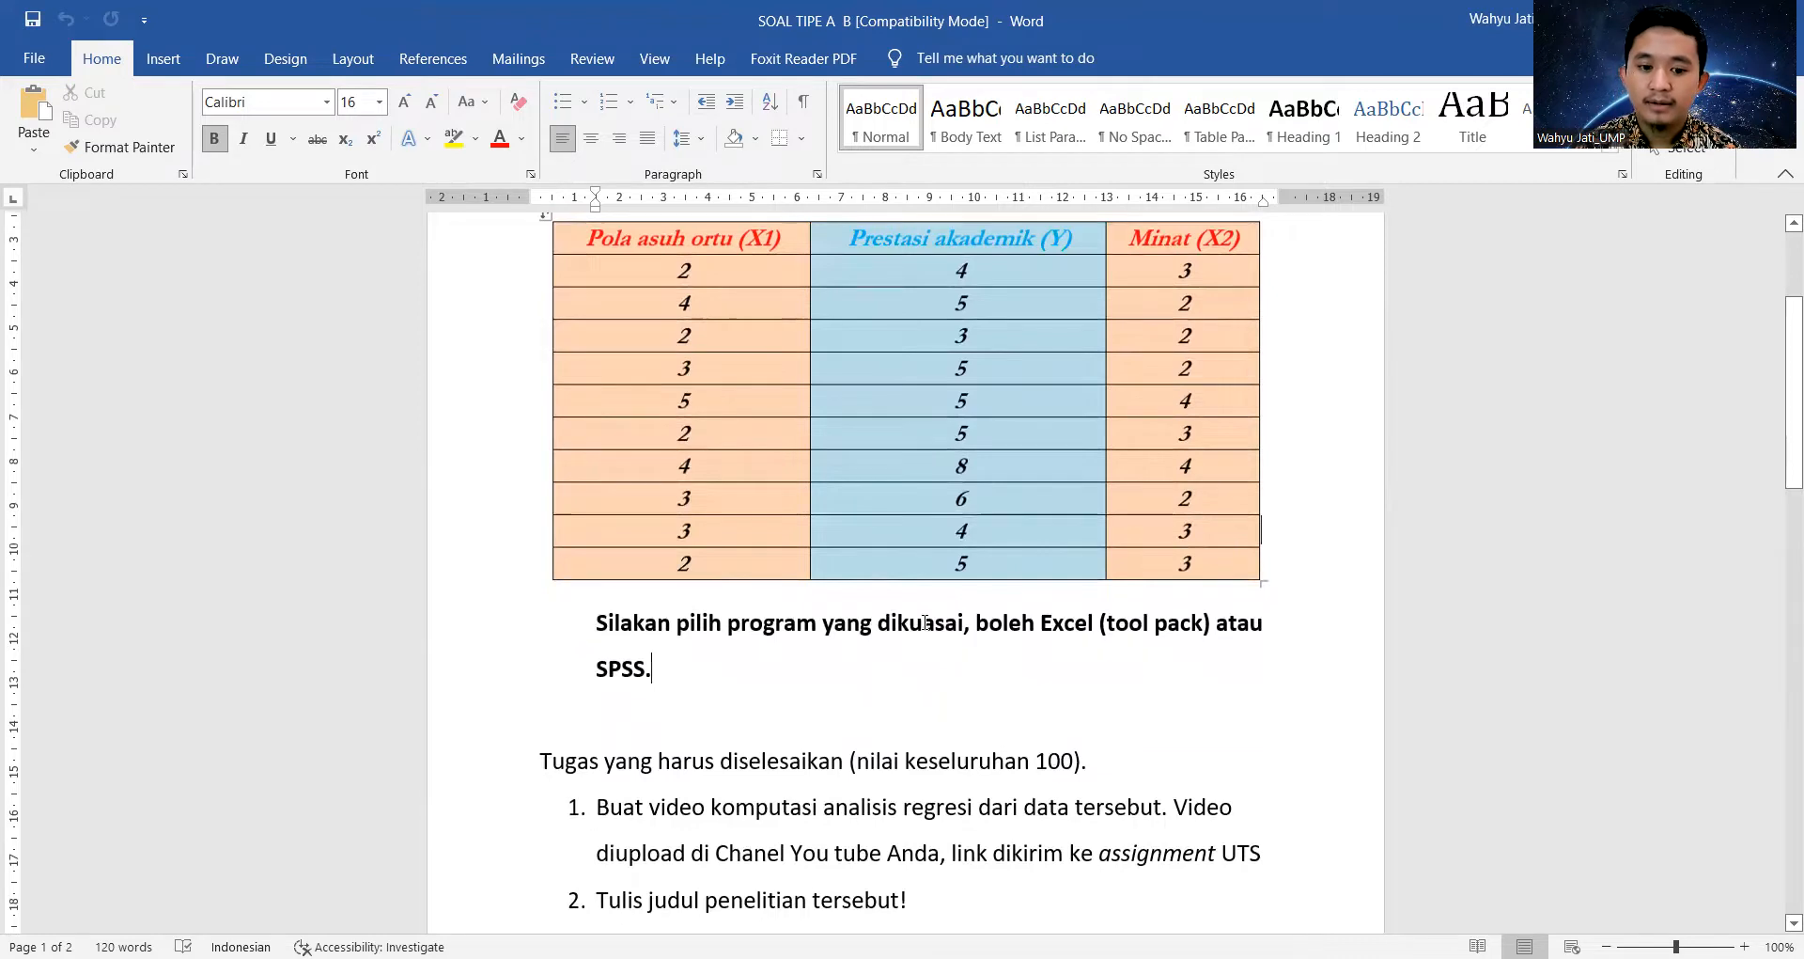
scroll(925, 622, "down", 1)
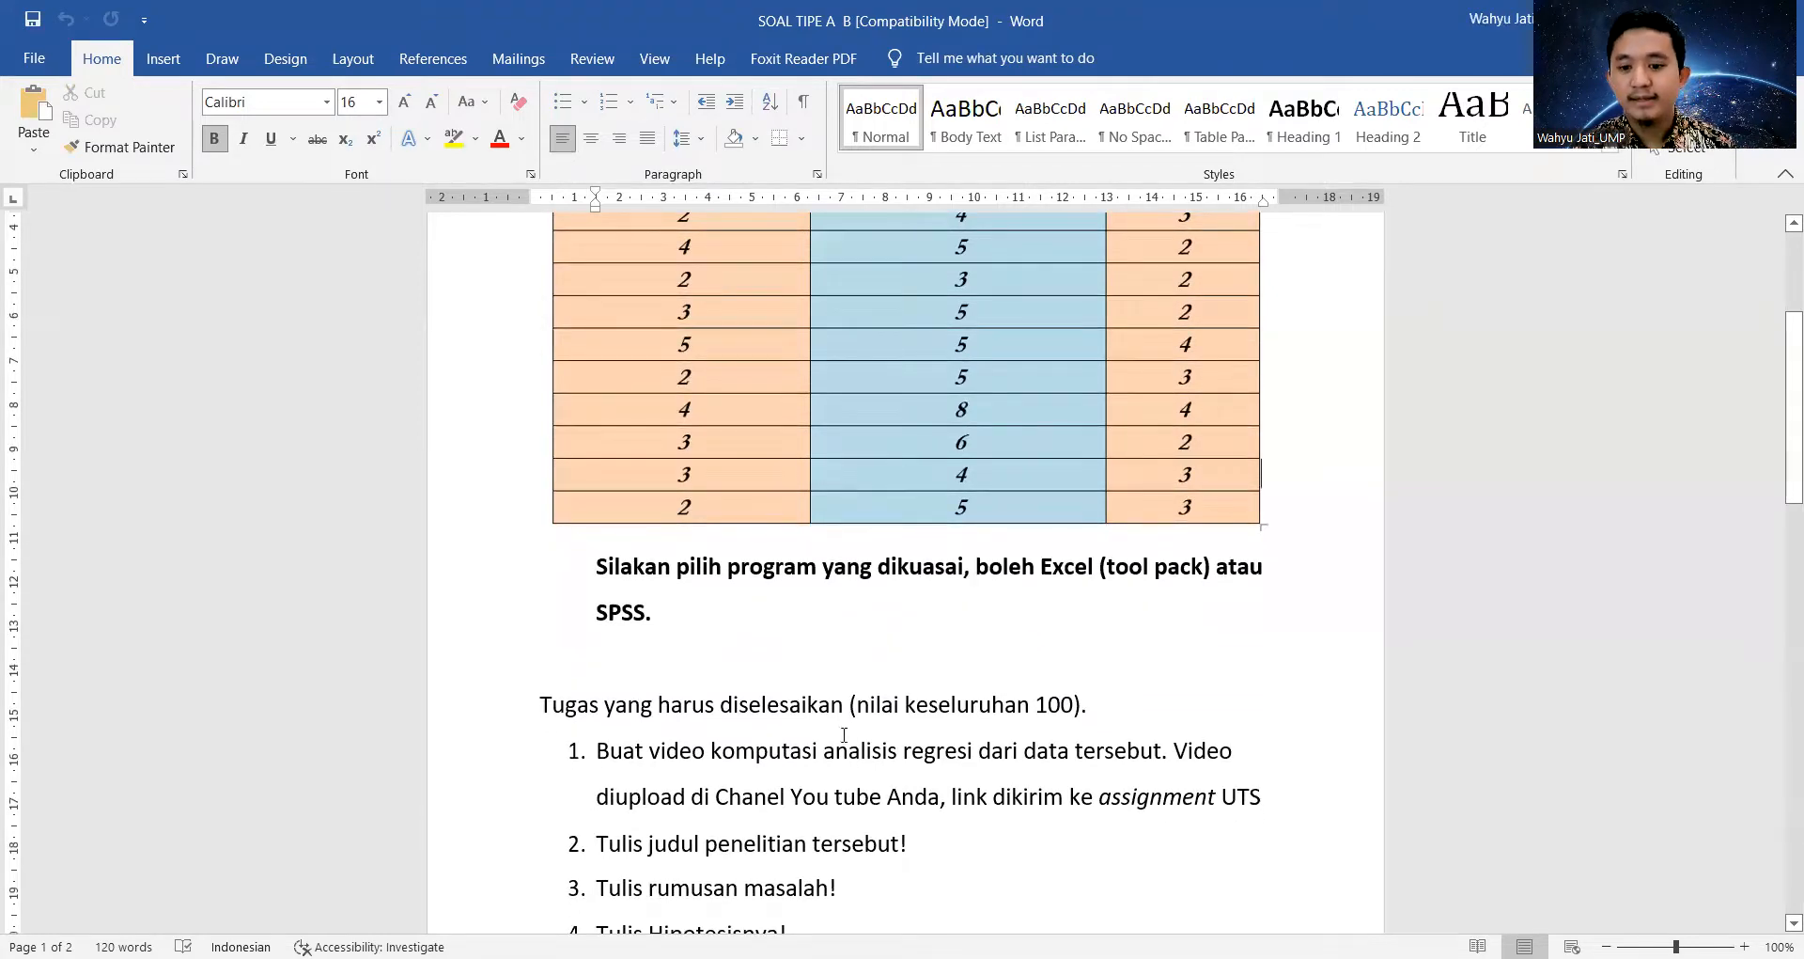
scroll(821, 708, "up", 1)
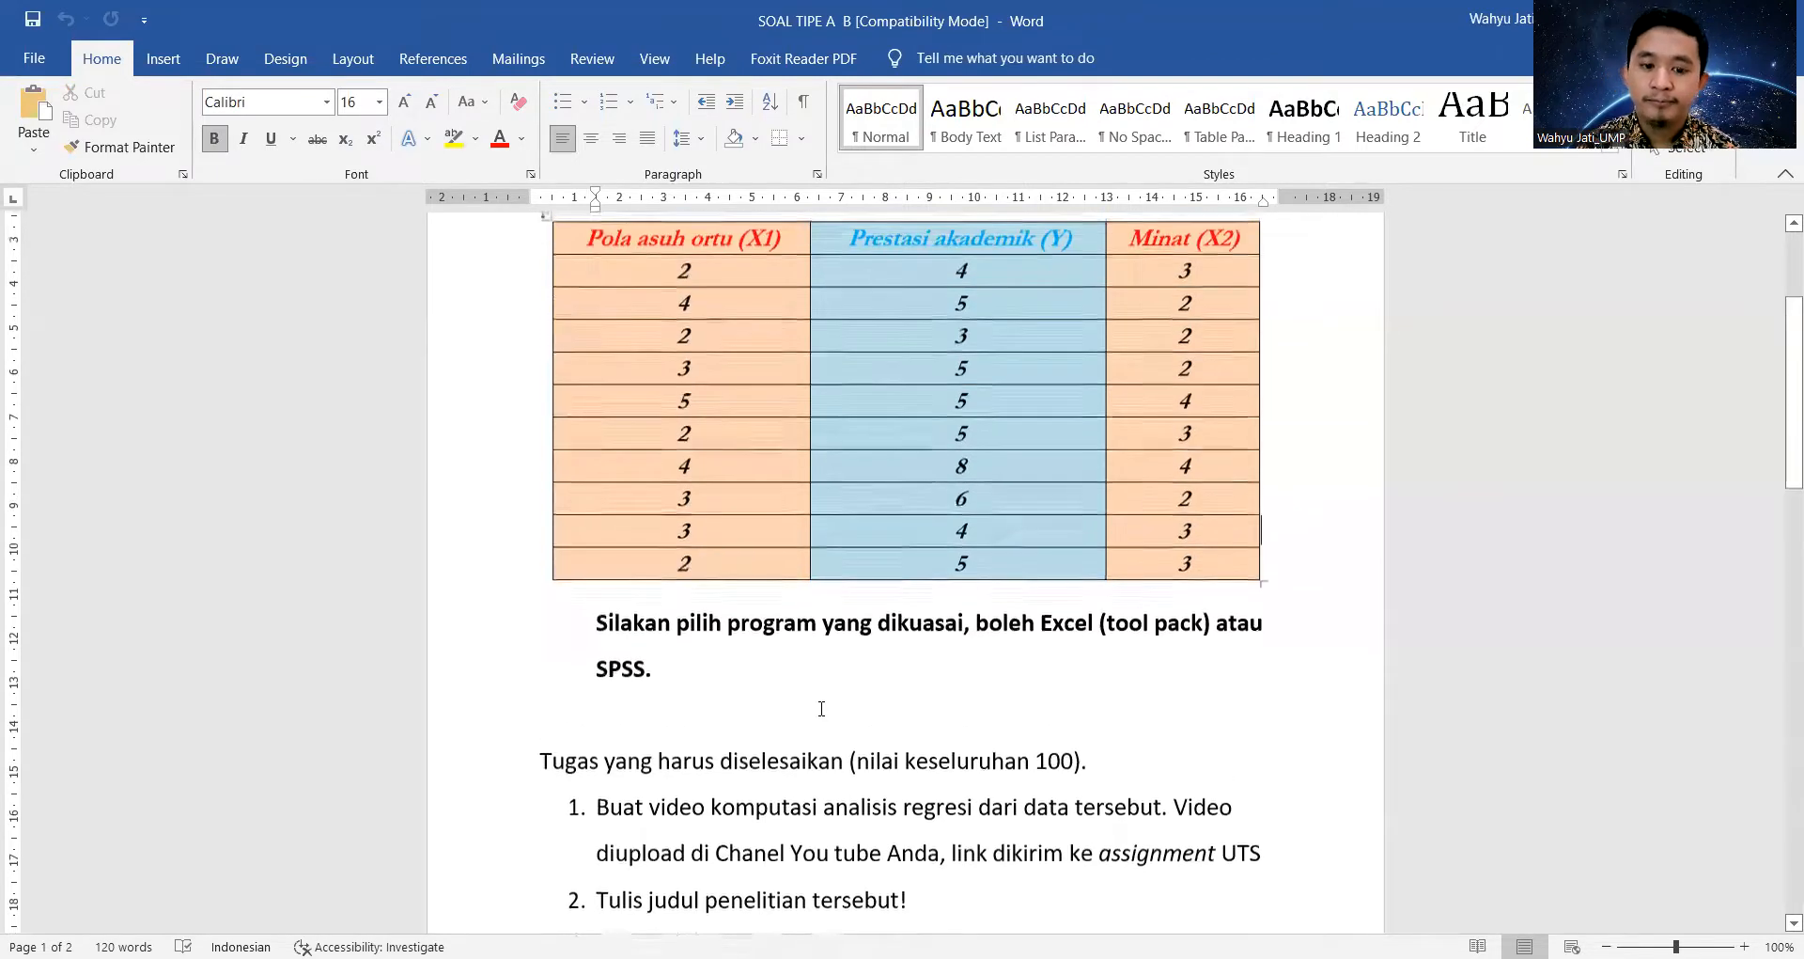
scroll(821, 709, "up", 1)
scroll(817, 705, "up", 1)
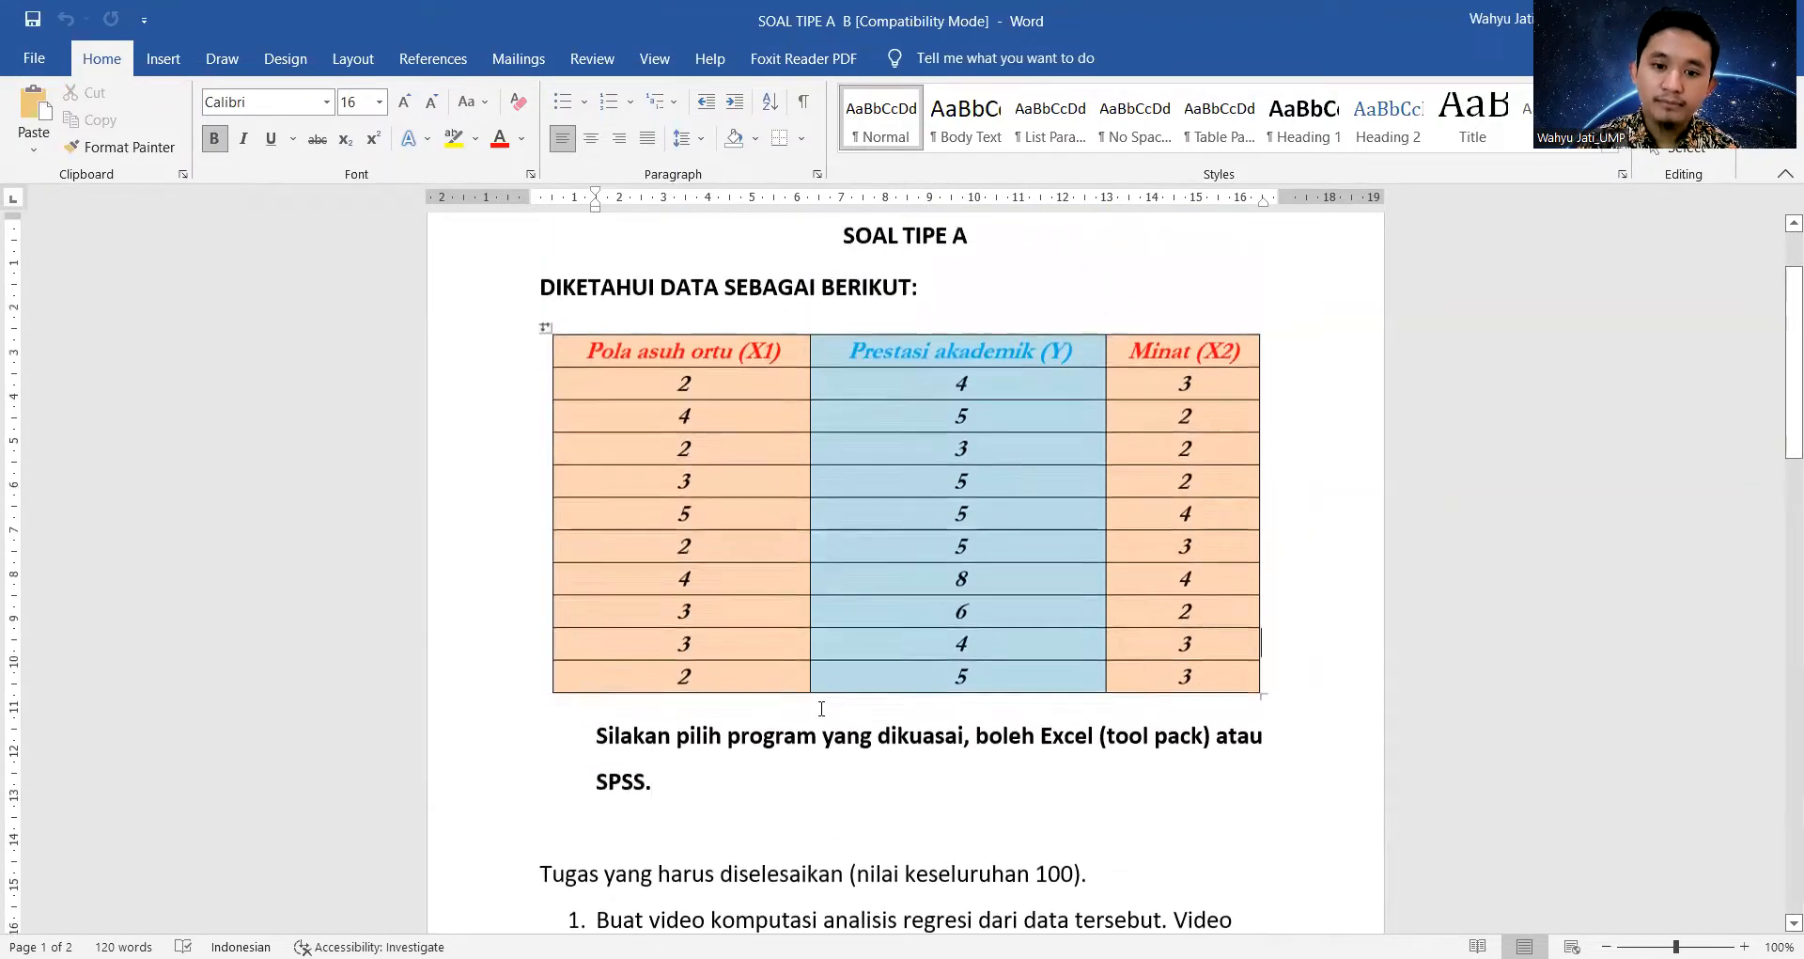
scroll(816, 684, "down", 1)
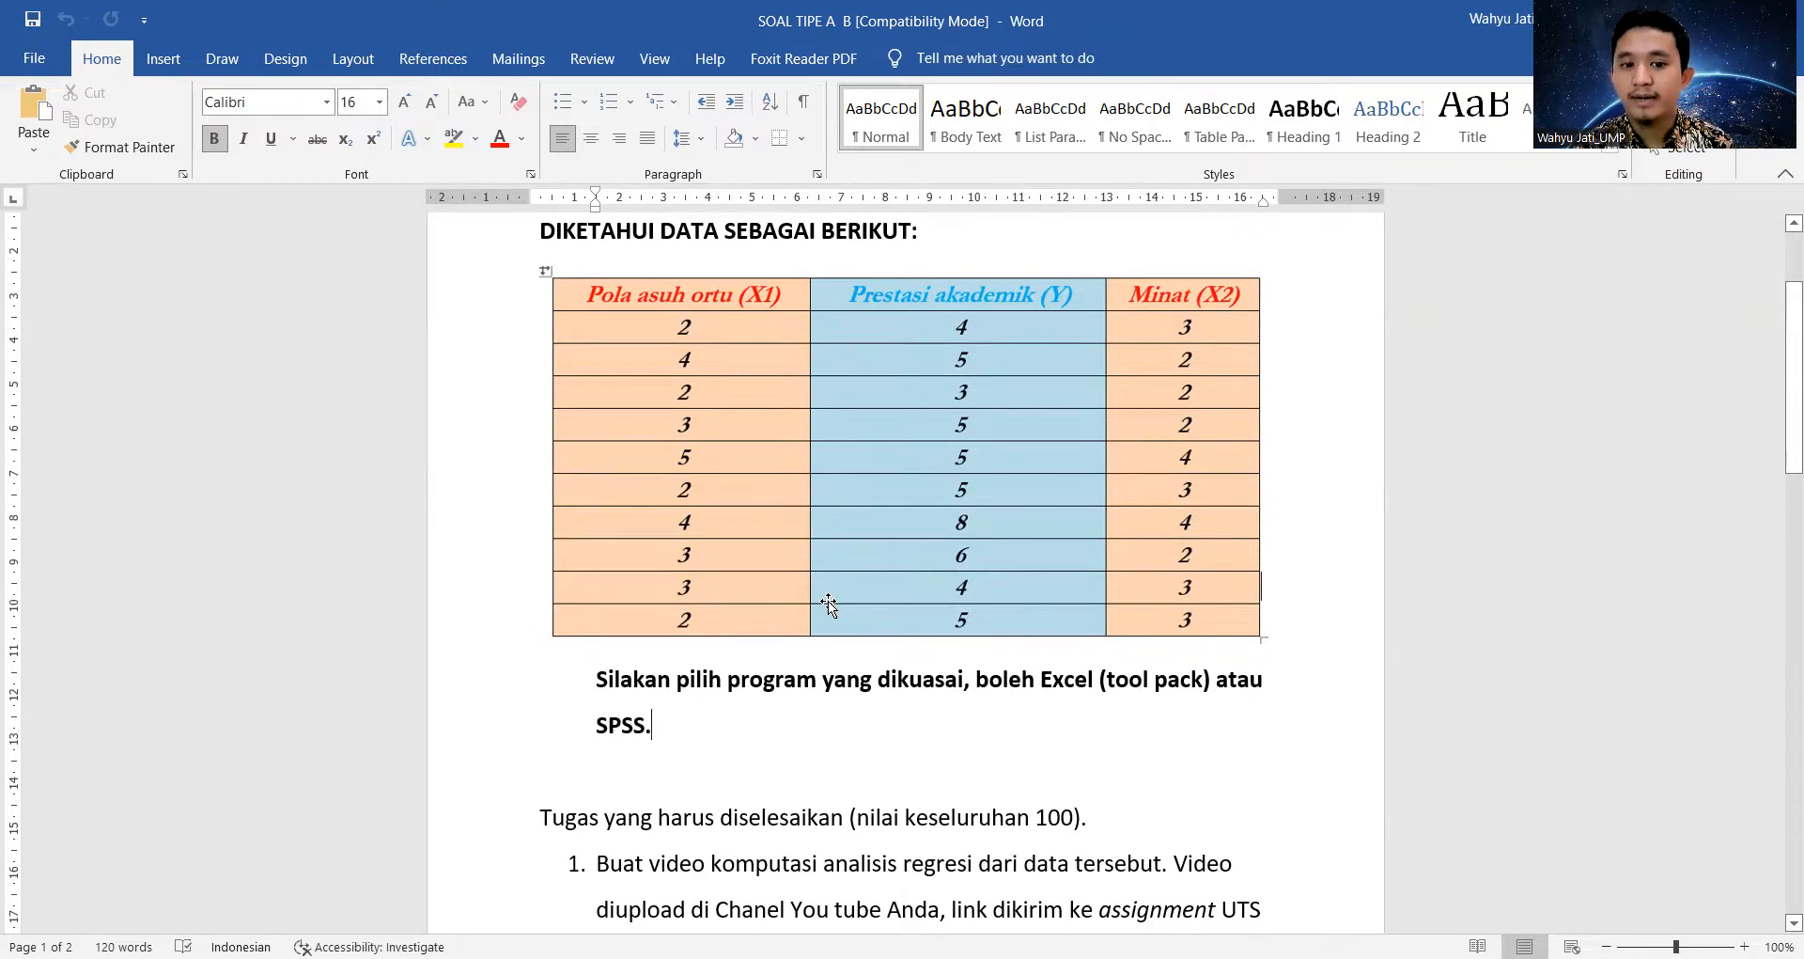
scroll(820, 649, "down", 3)
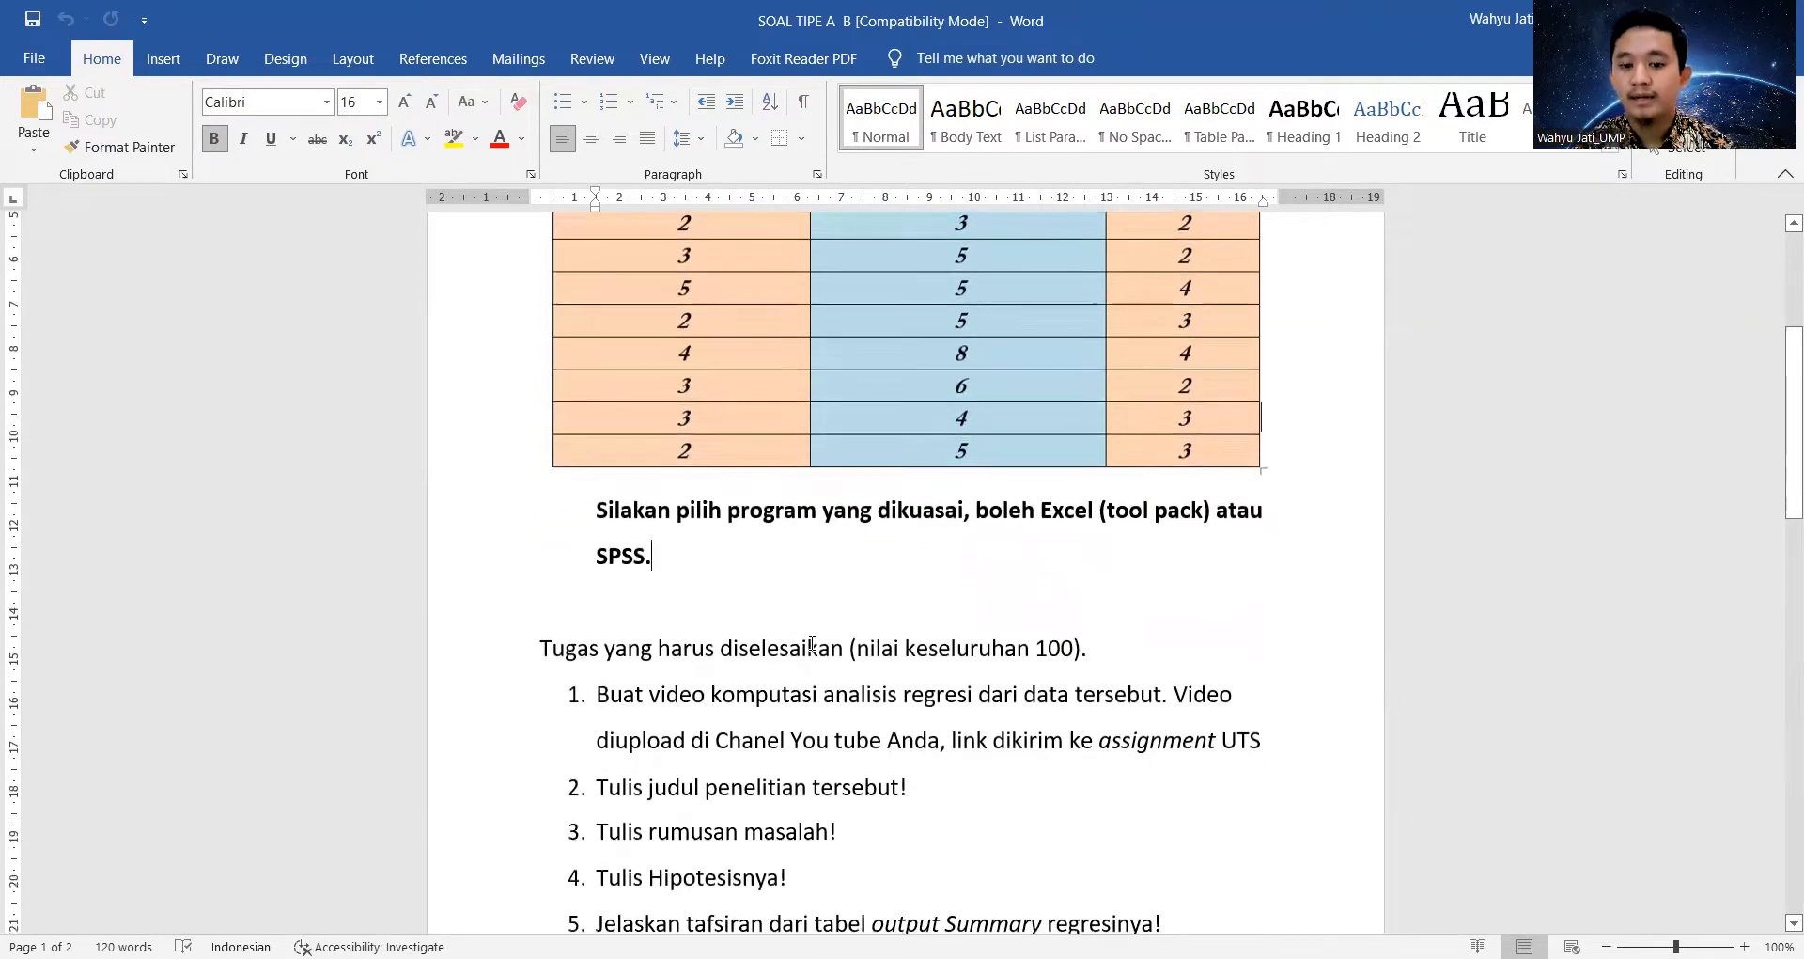
scroll(678, 645, "up", 6)
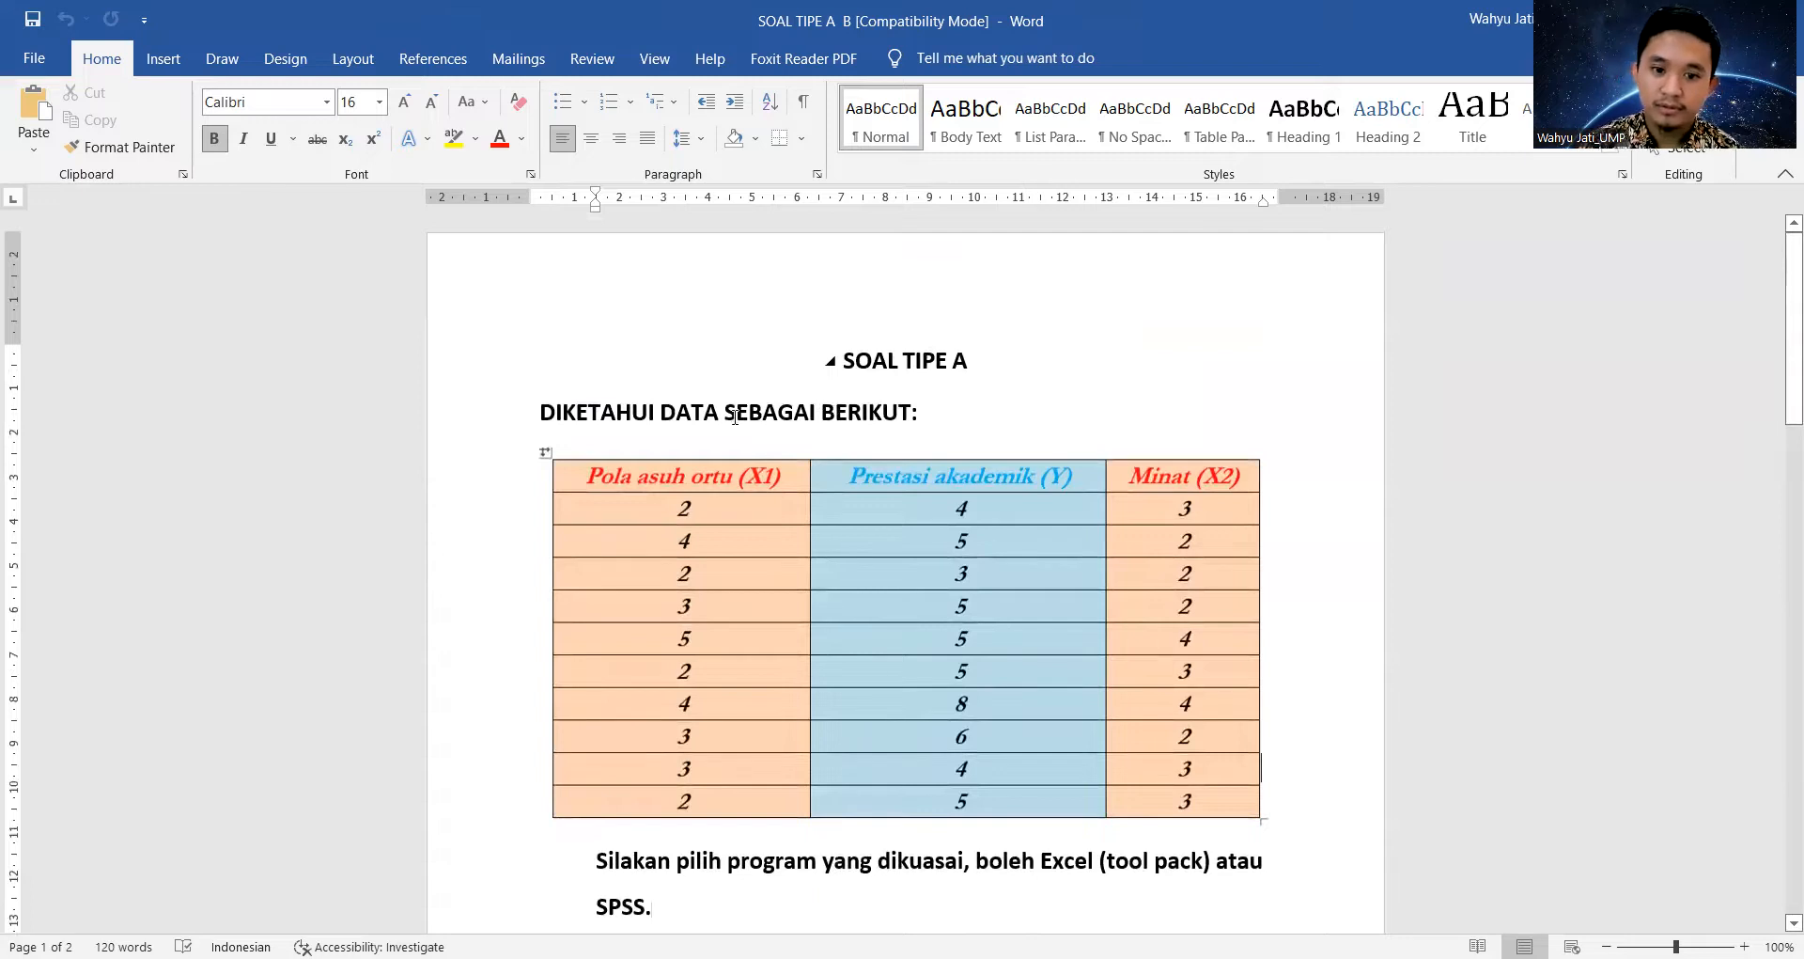
scroll(784, 442, "down", 2)
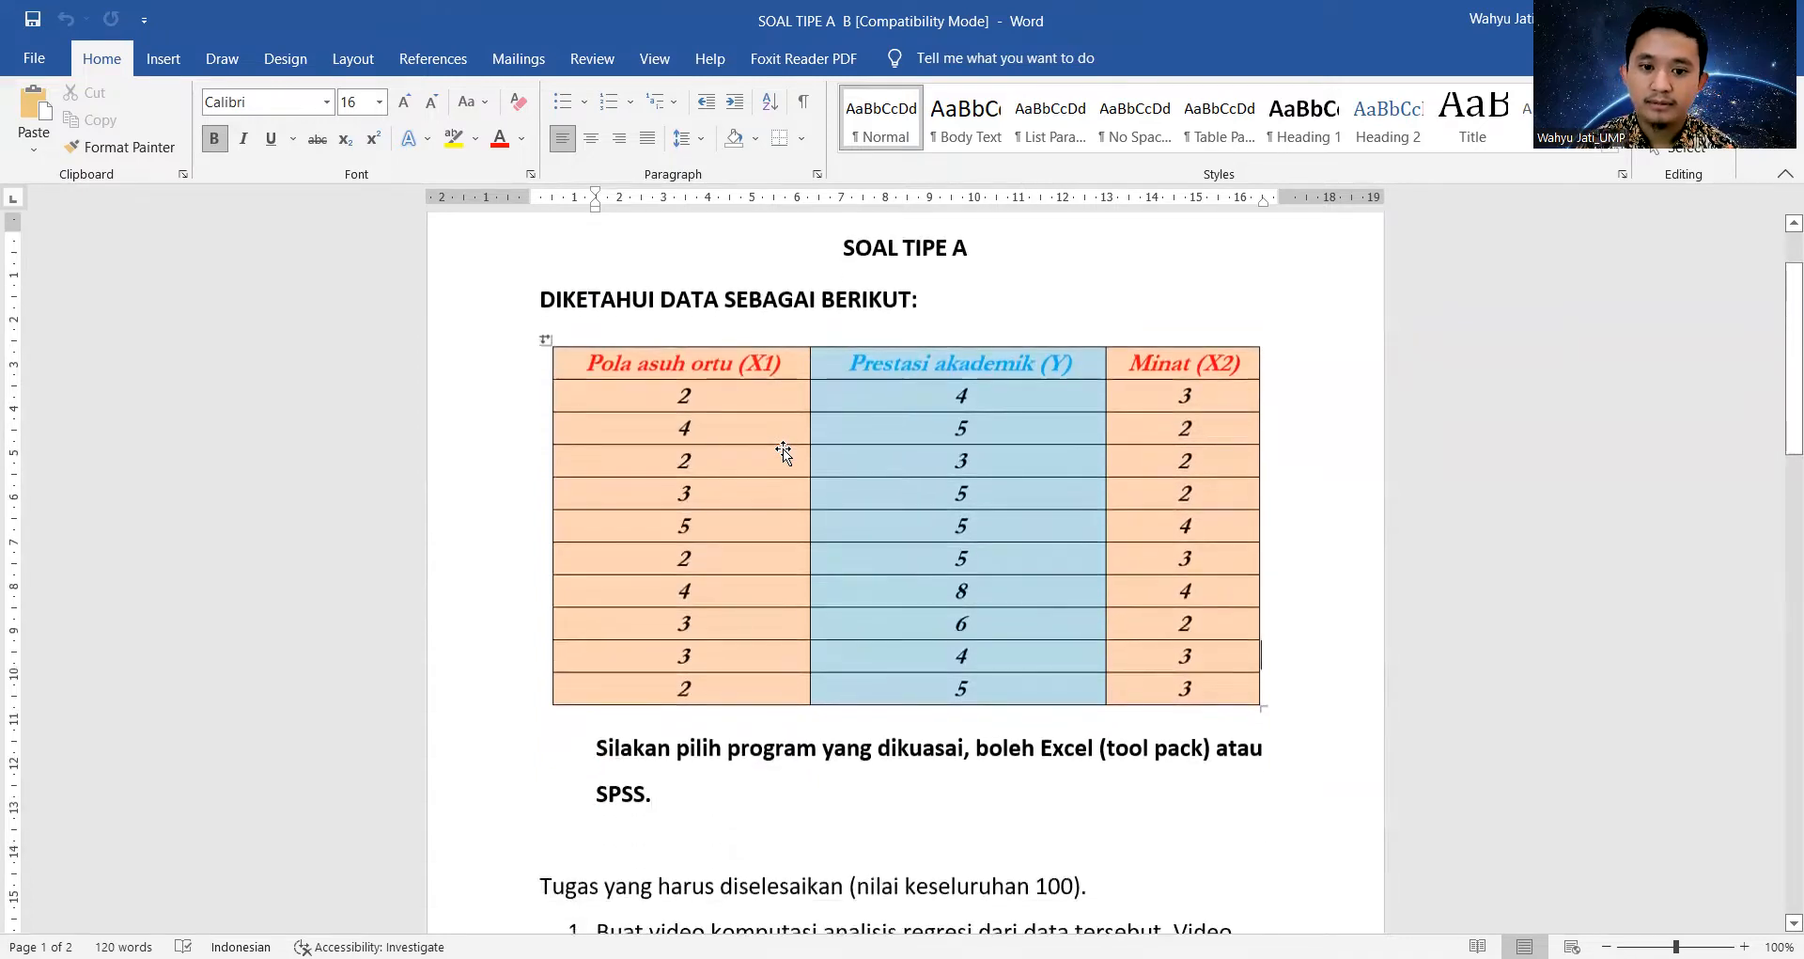
scroll(784, 452, "down", 4)
scroll(784, 451, "up", 5)
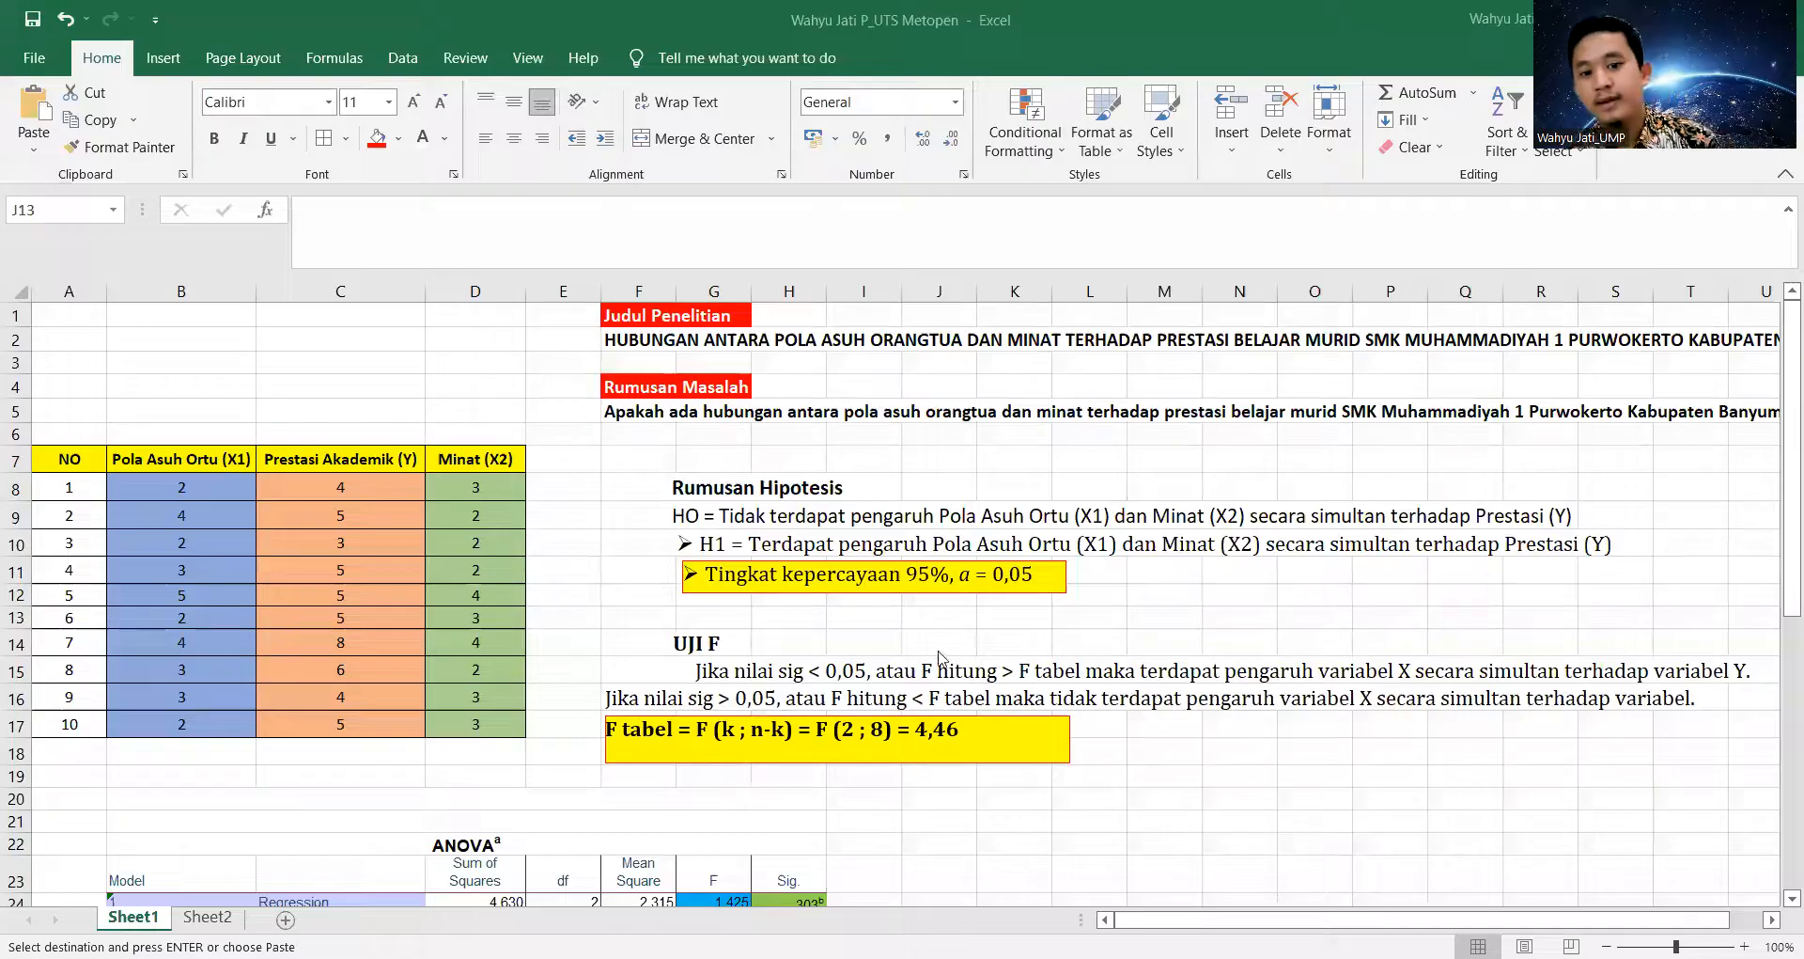
In the Excel workbook, review the data table, research title, problem statement, hypotheses, confidence level, F-test criteria and ANOVA table
scroll(940, 667, "down", 2)
scroll(939, 667, "up", 2)
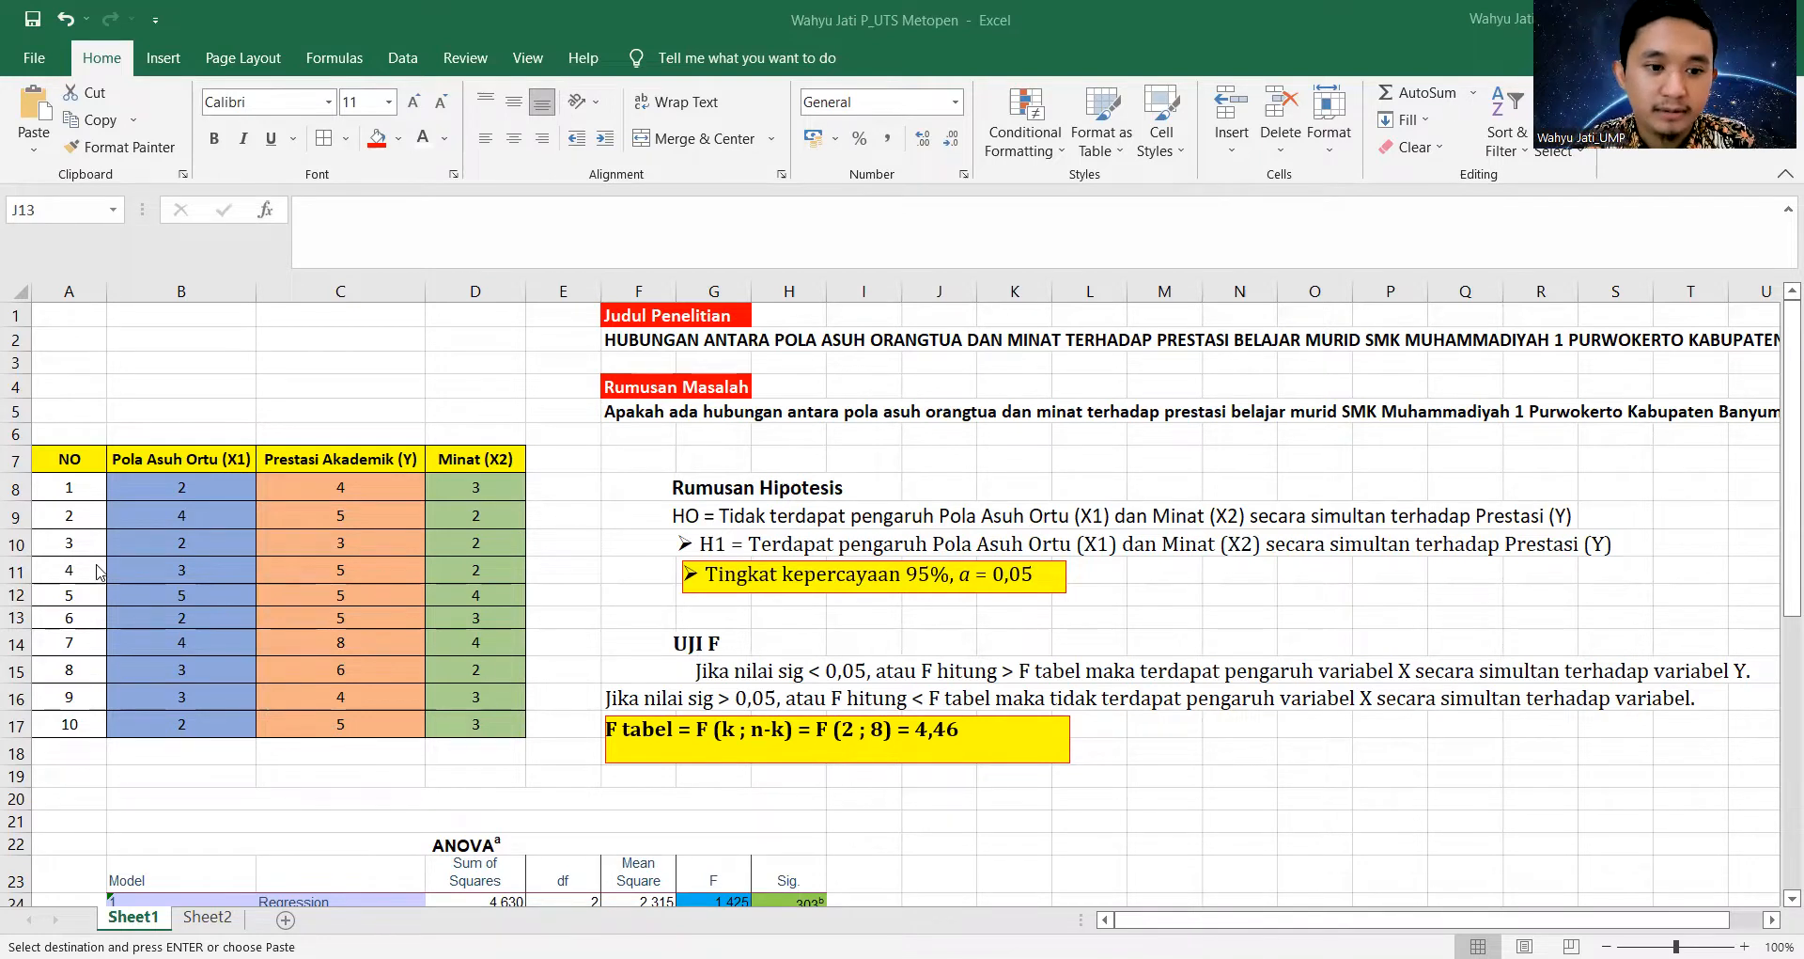
scroll(89, 578, "down", 1)
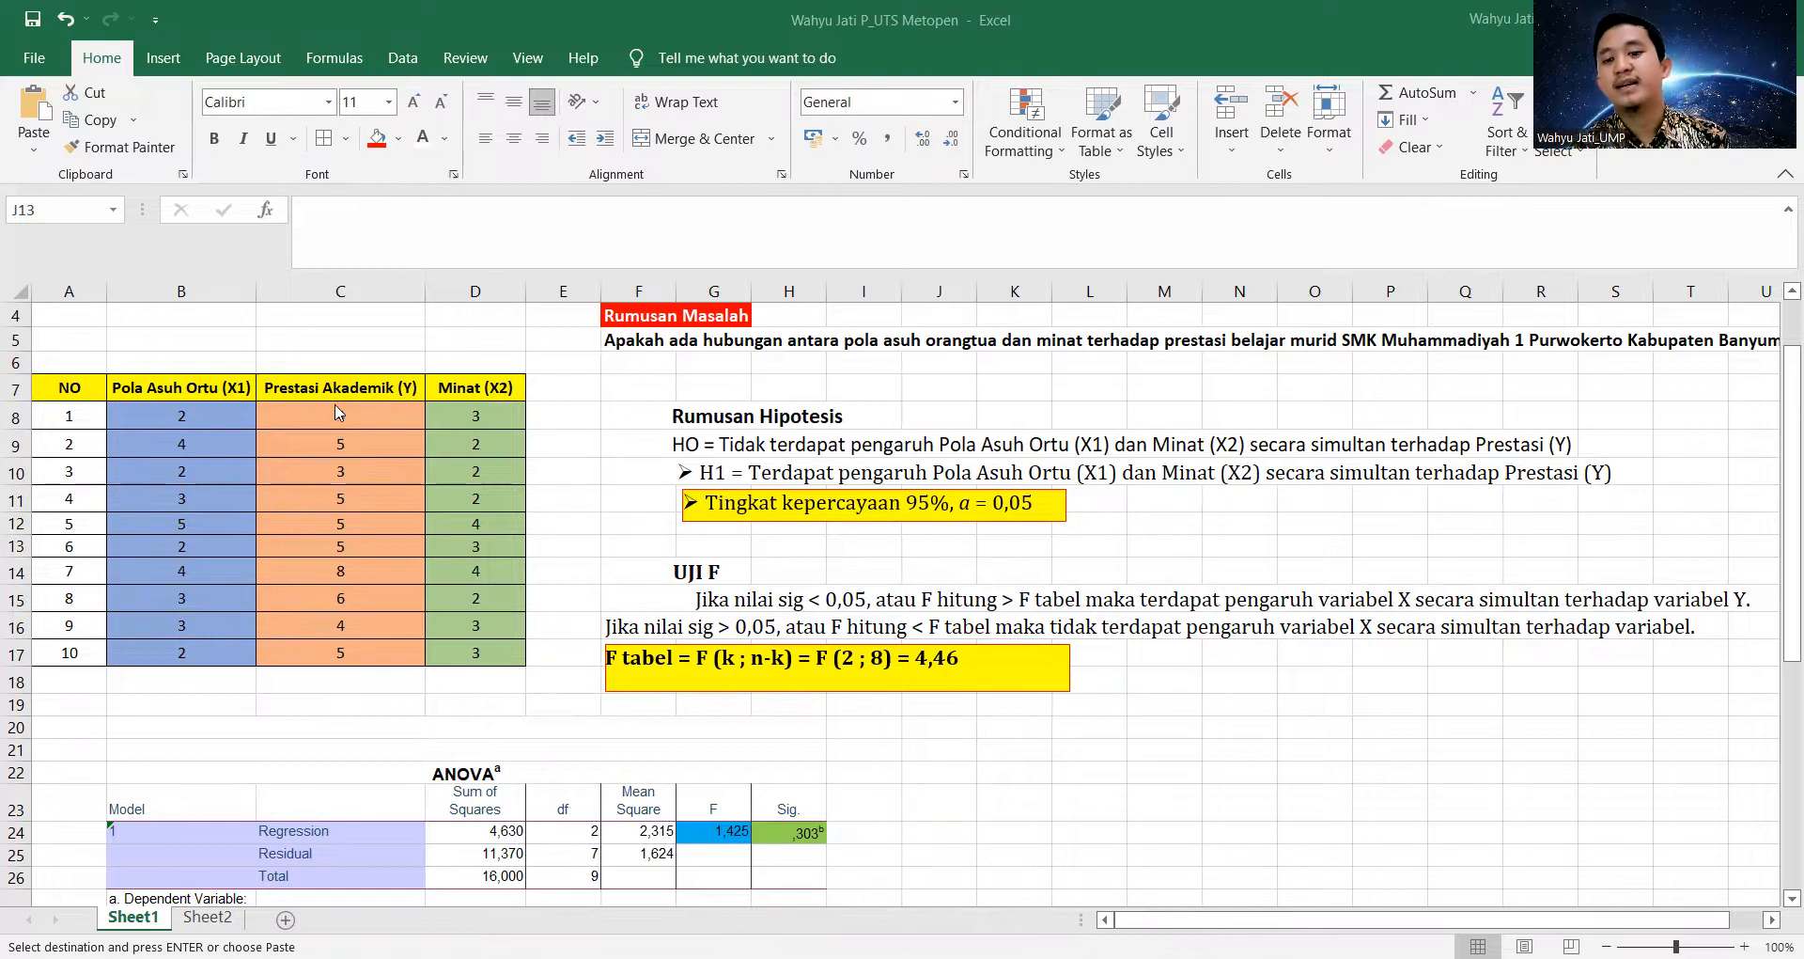
scroll(529, 655, "up", 1)
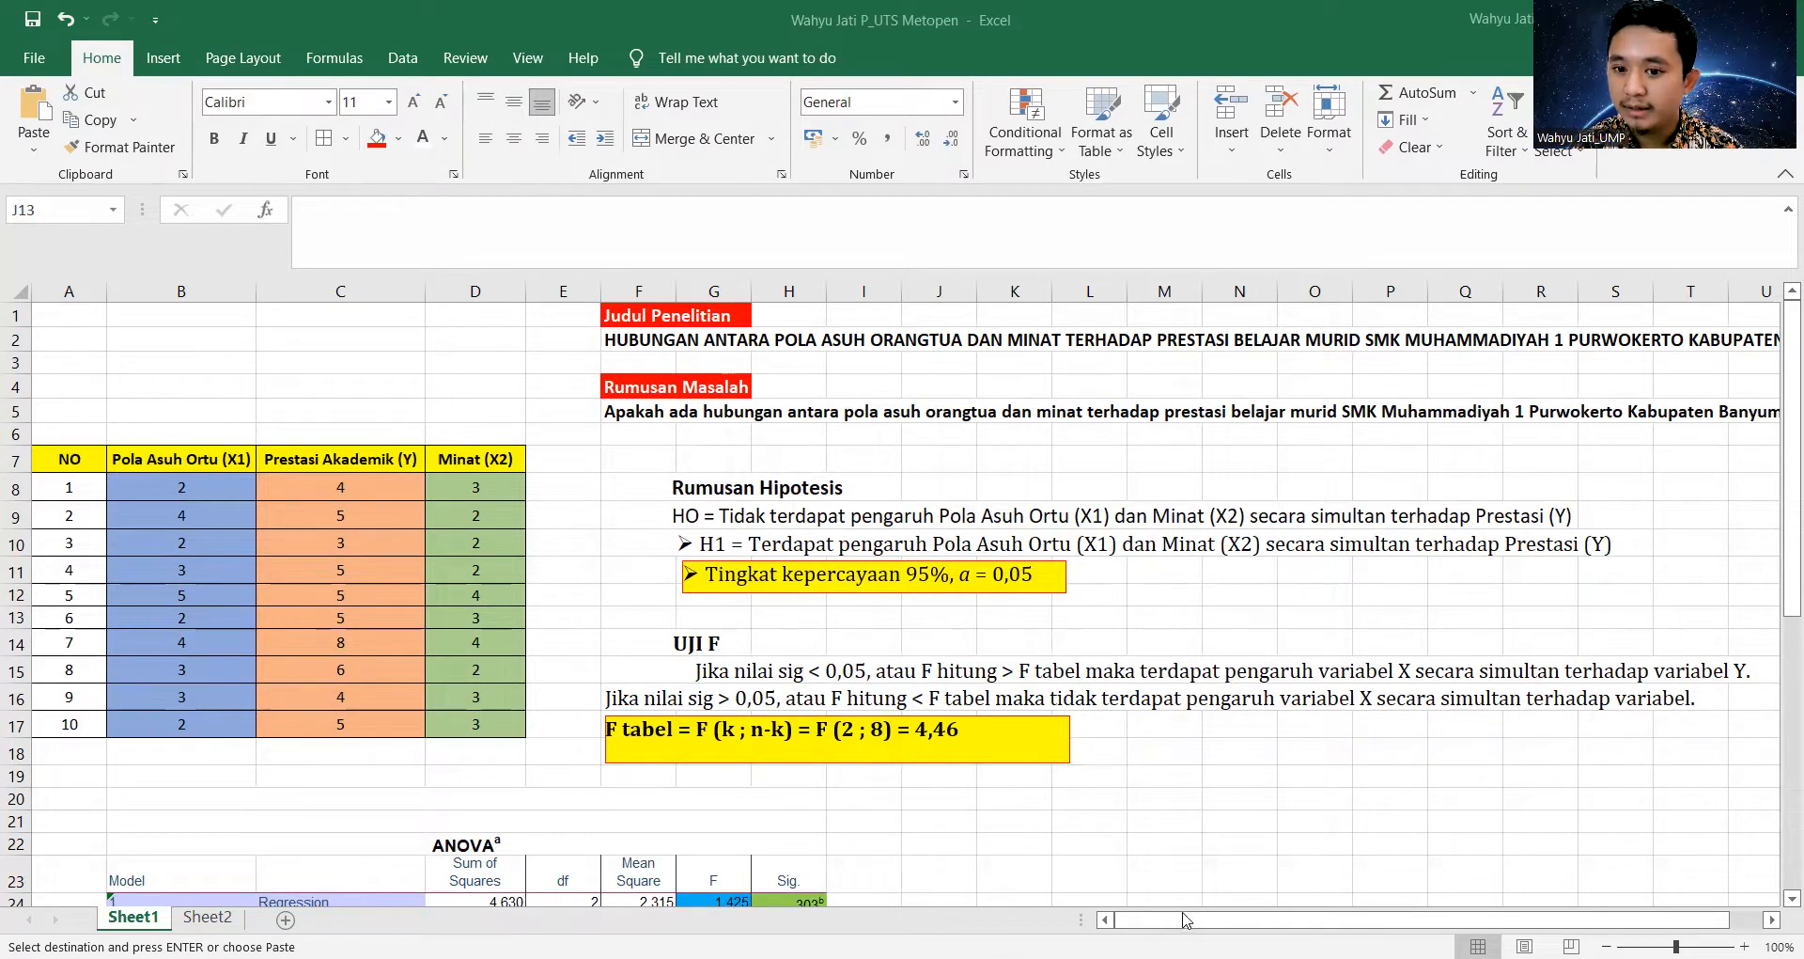
left_click_drag(1184, 919, 1217, 919)
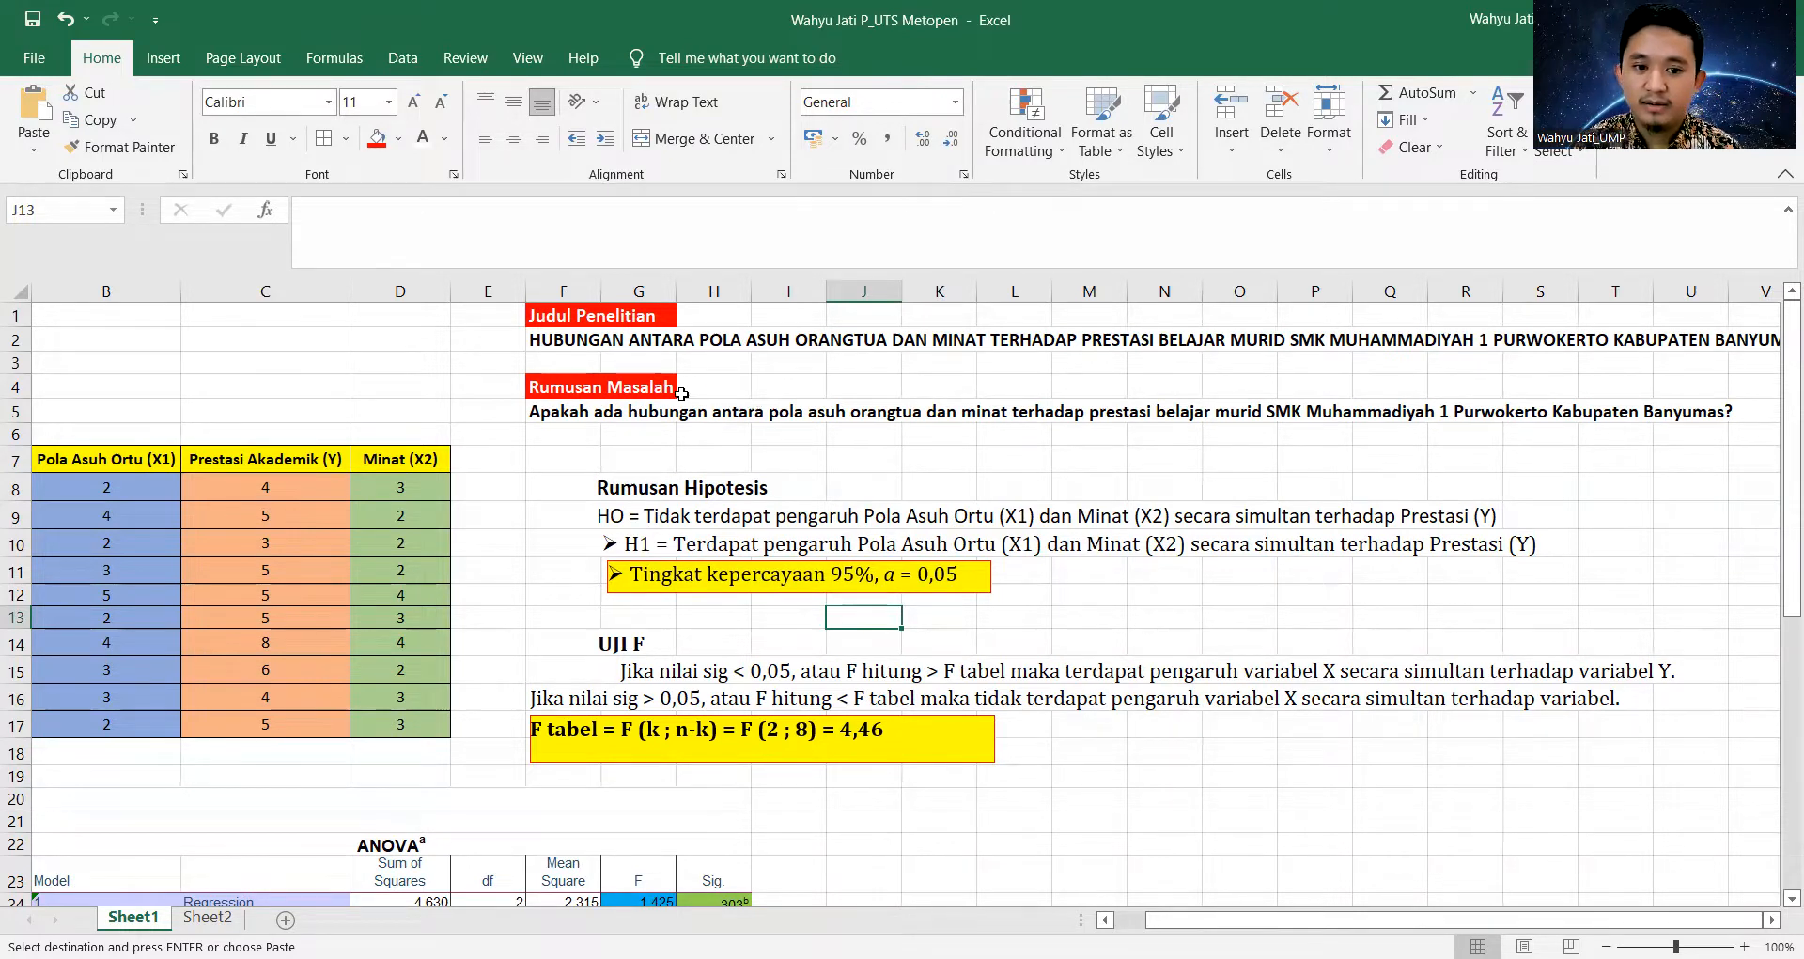
scroll(675, 410, "down", 1)
left_click_drag(1240, 918, 1209, 919)
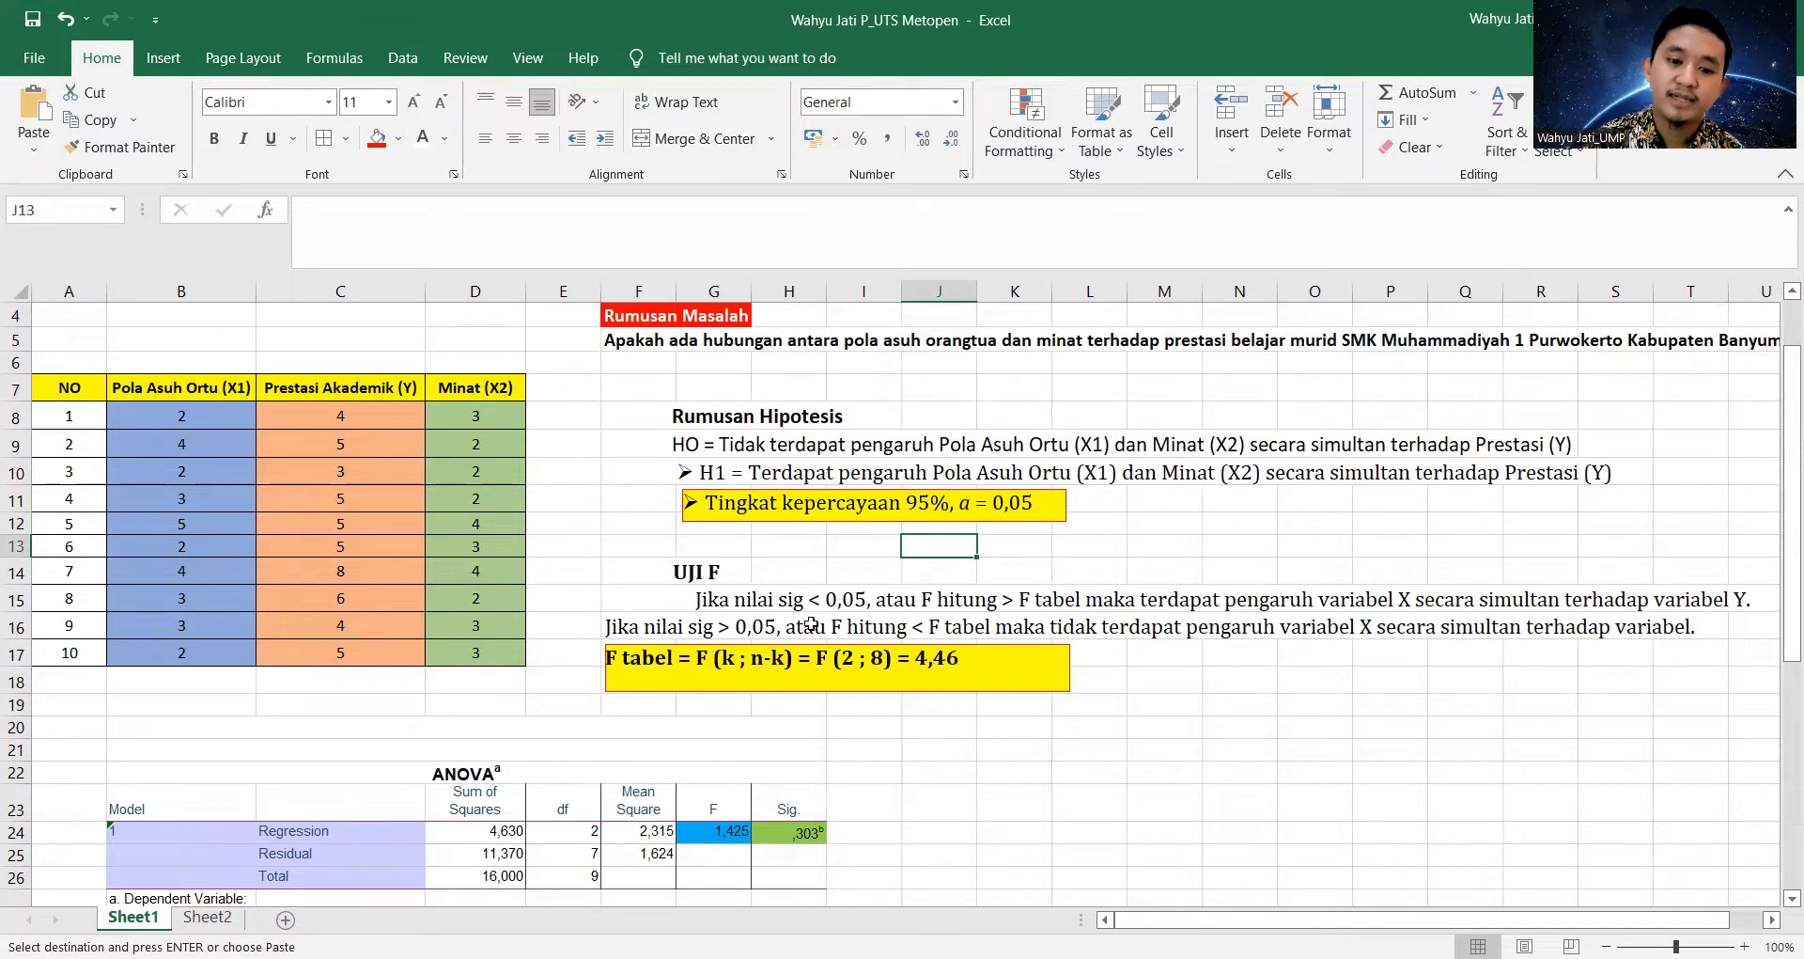
left_click_drag(1173, 920, 1221, 913)
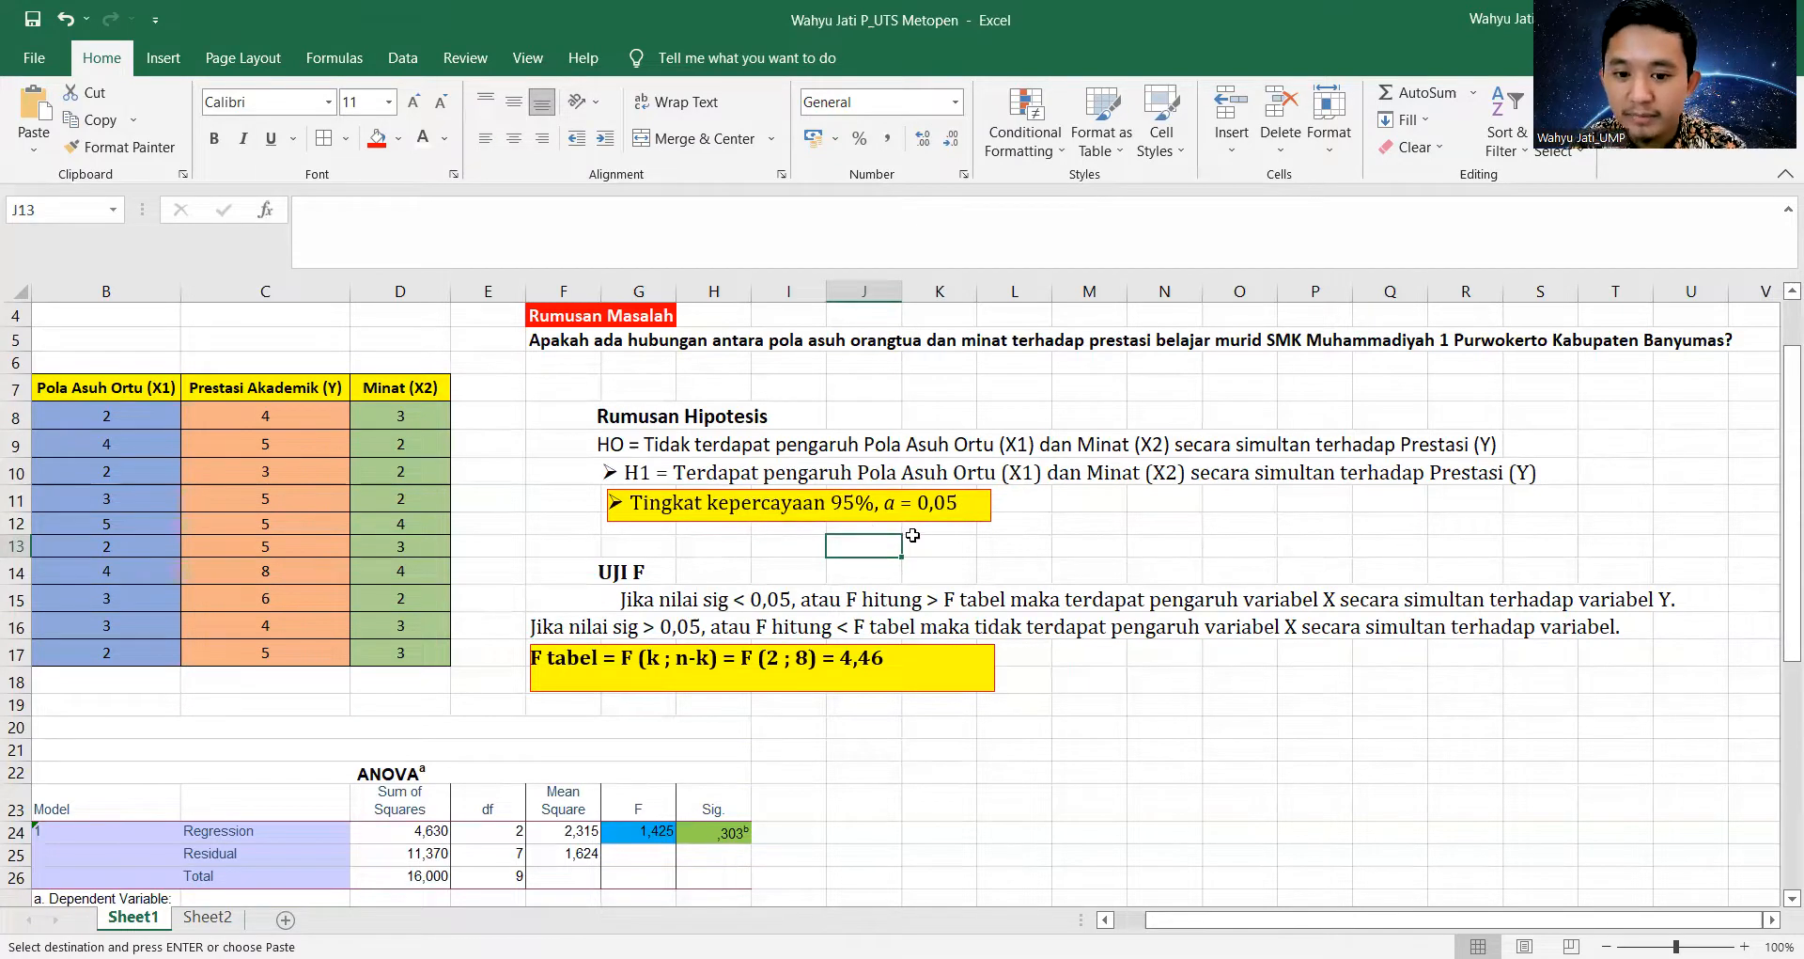
left_click(911, 505)
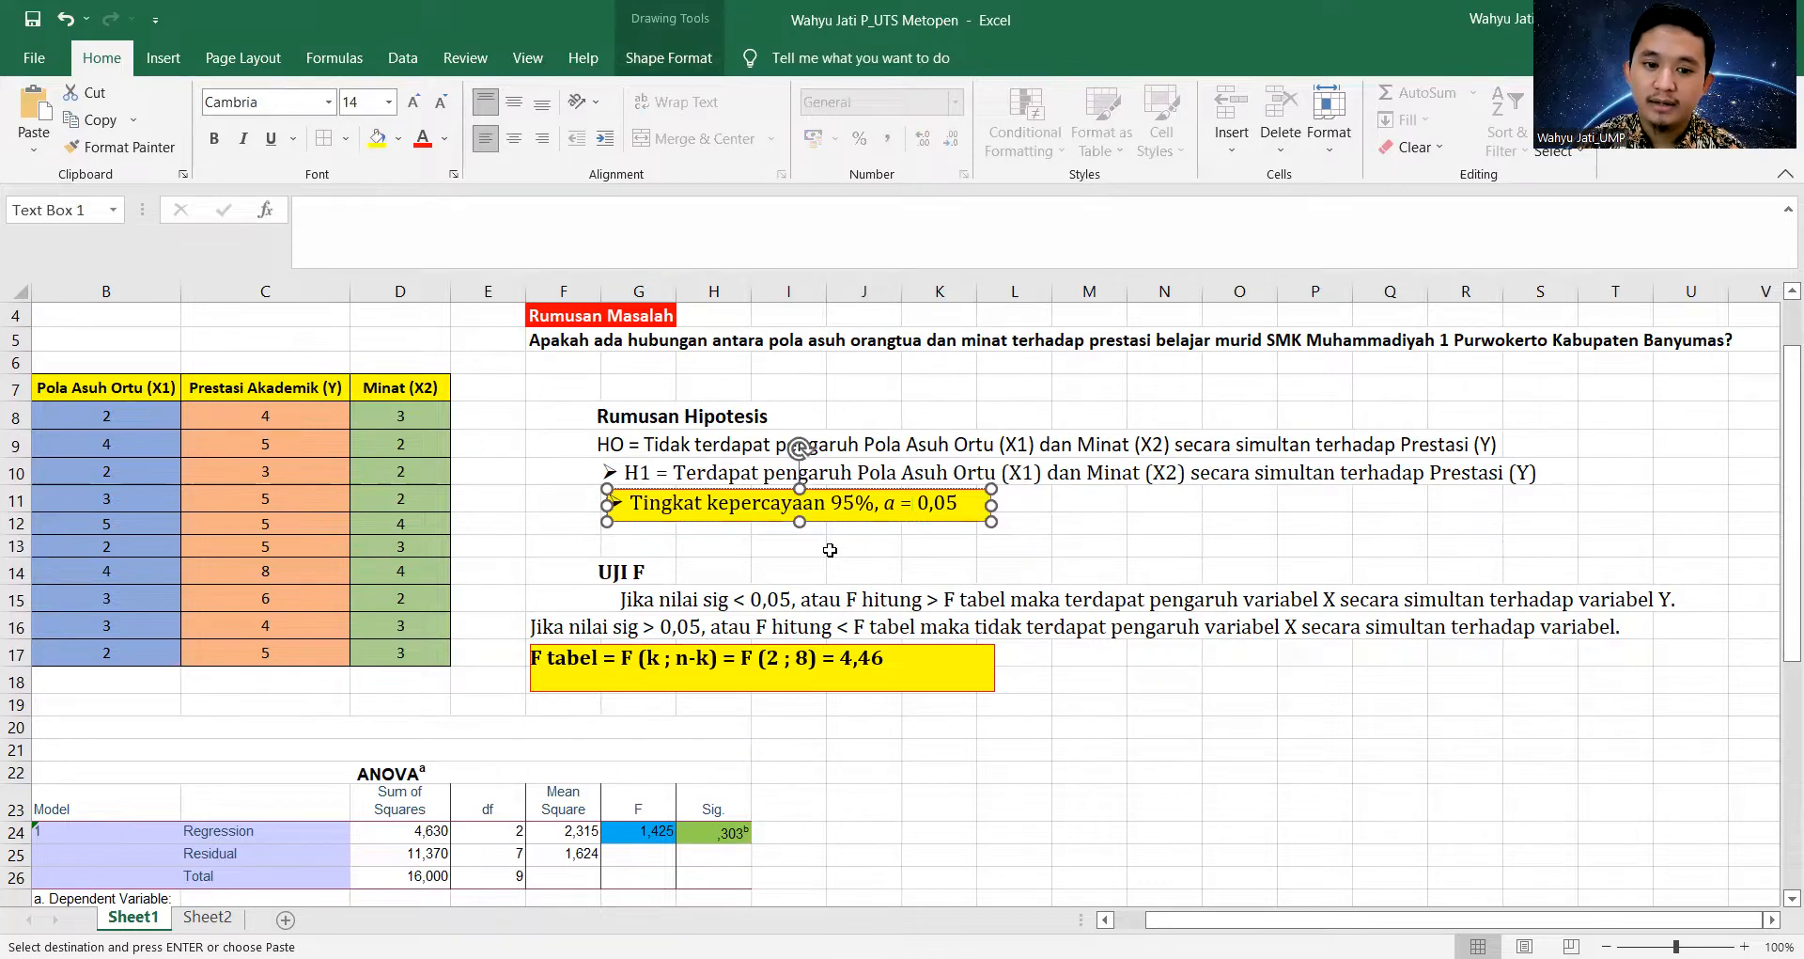
left_click(830, 550)
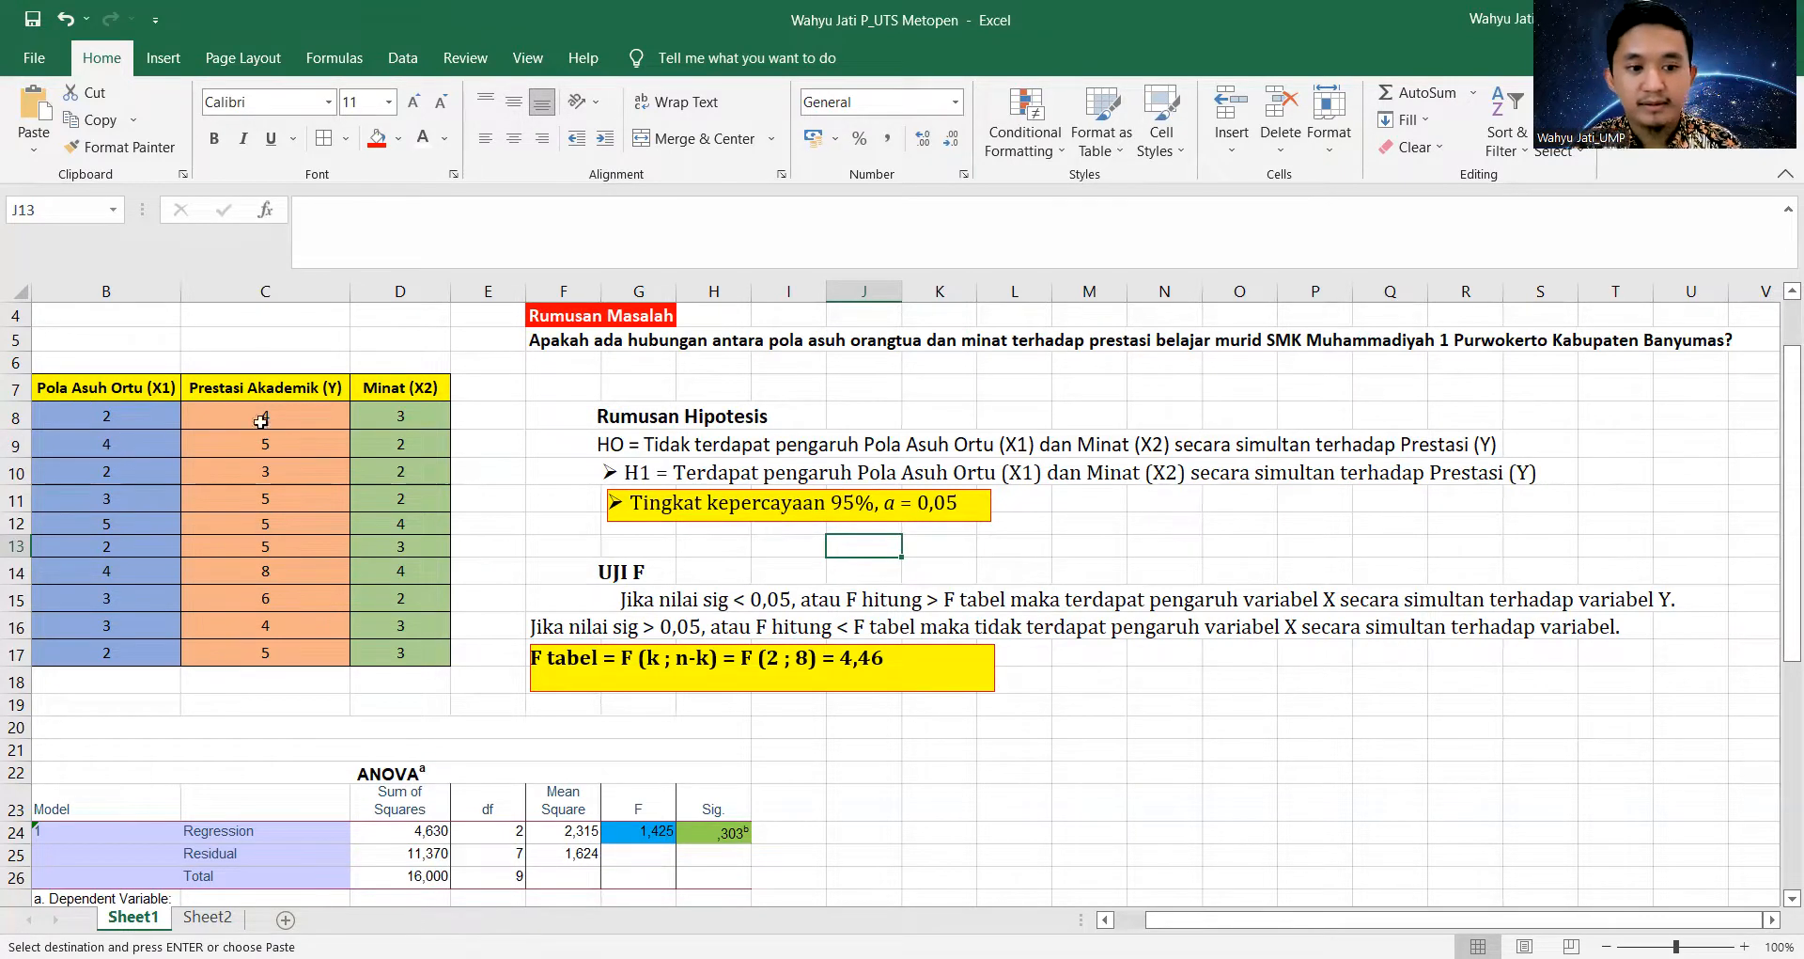
scroll(691, 611, "down", 1)
scroll(658, 612, "up", 2)
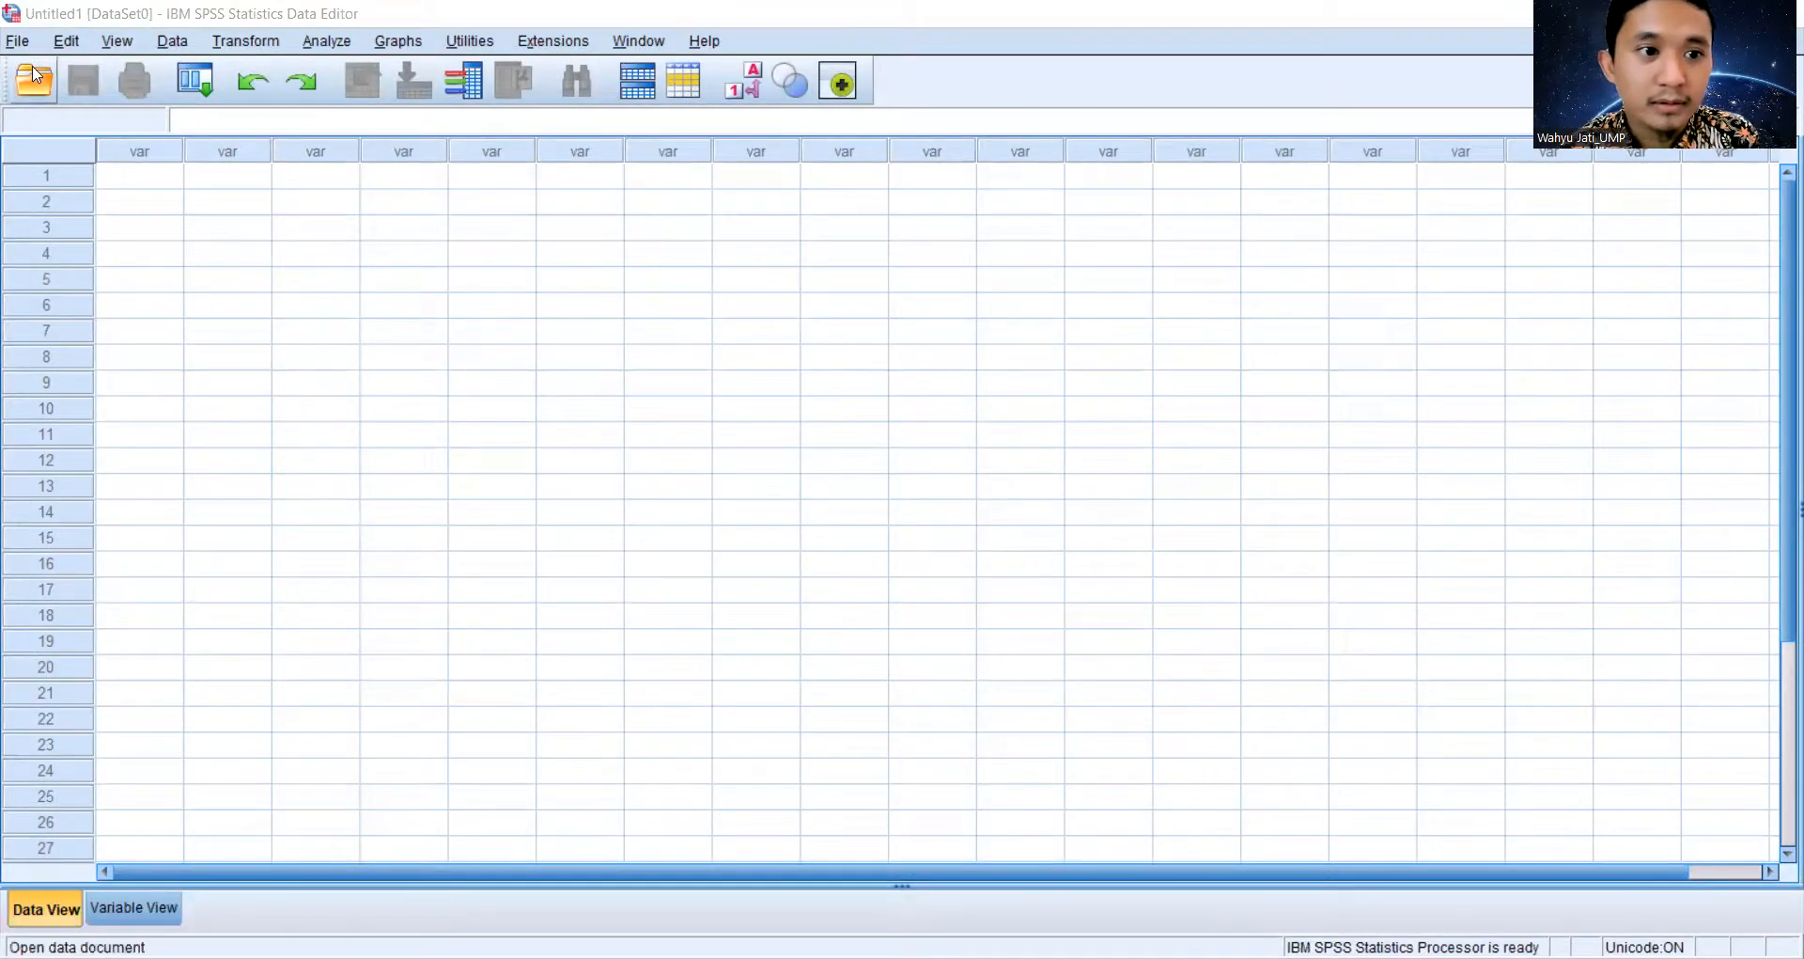
left_click(160, 238)
left_click(141, 176)
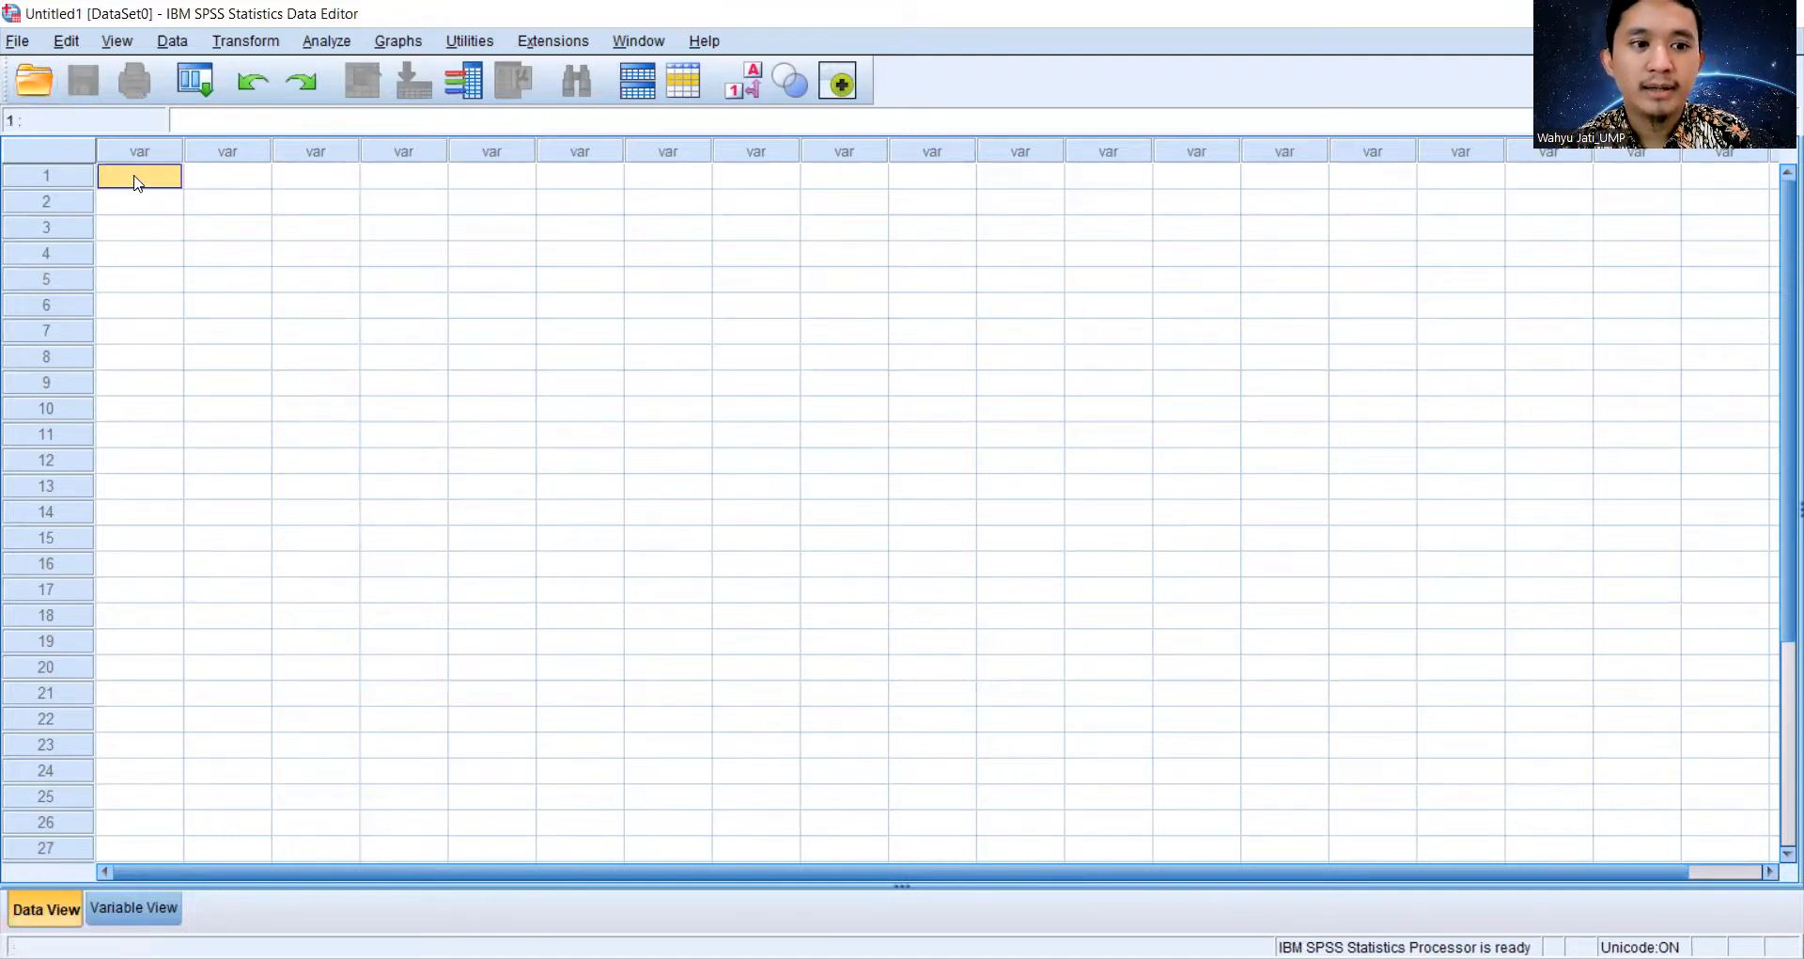
left_click(136, 202)
left_click(131, 181)
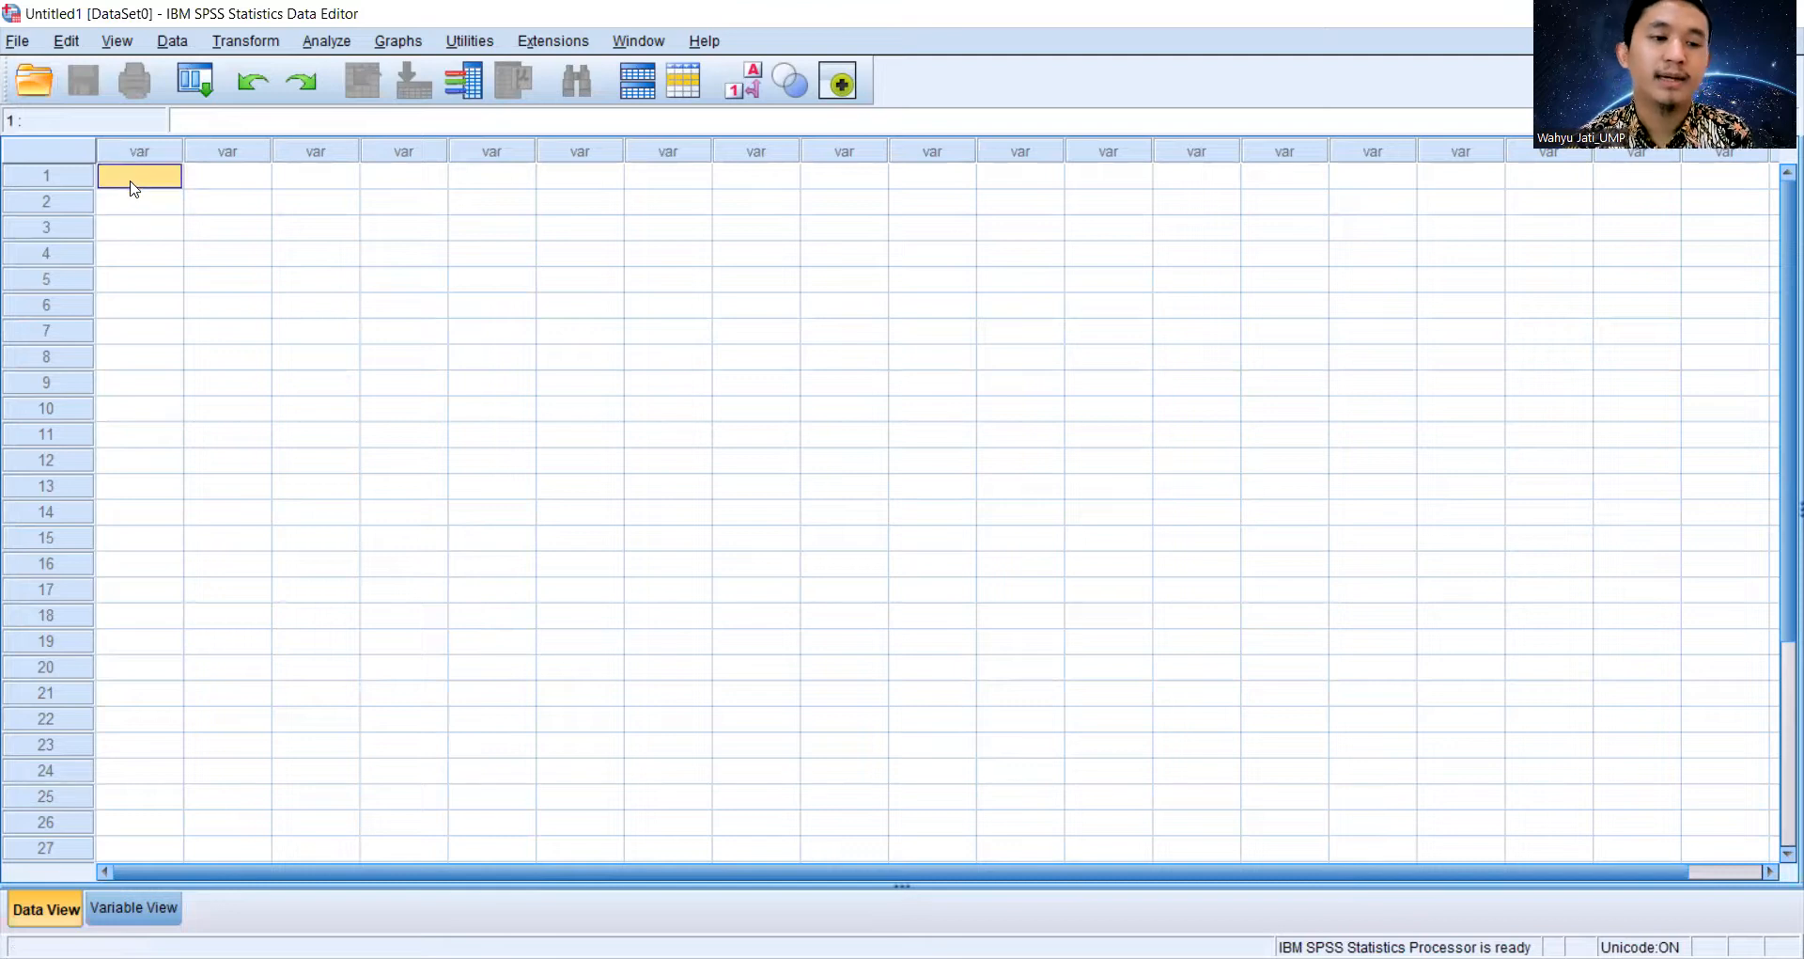
left_click(164, 208)
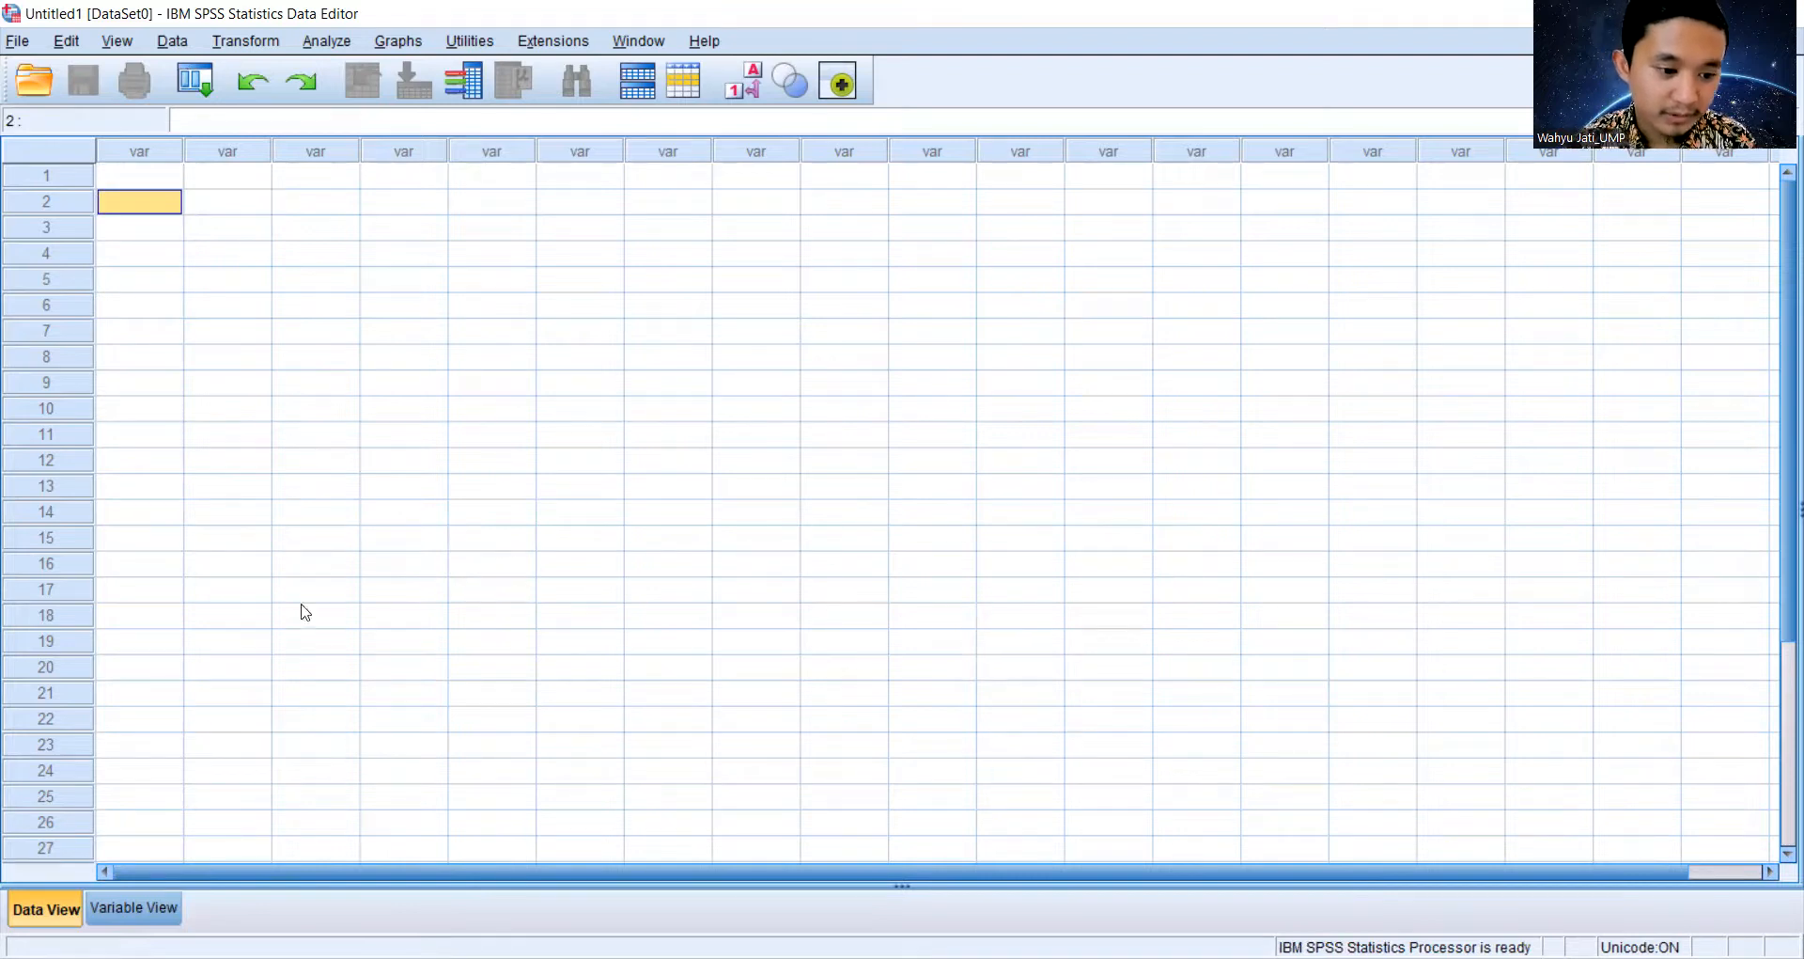
Define three variables named X1, X2 and Y in the variable definitions of the empty SPSS dataset
left_click(136, 909)
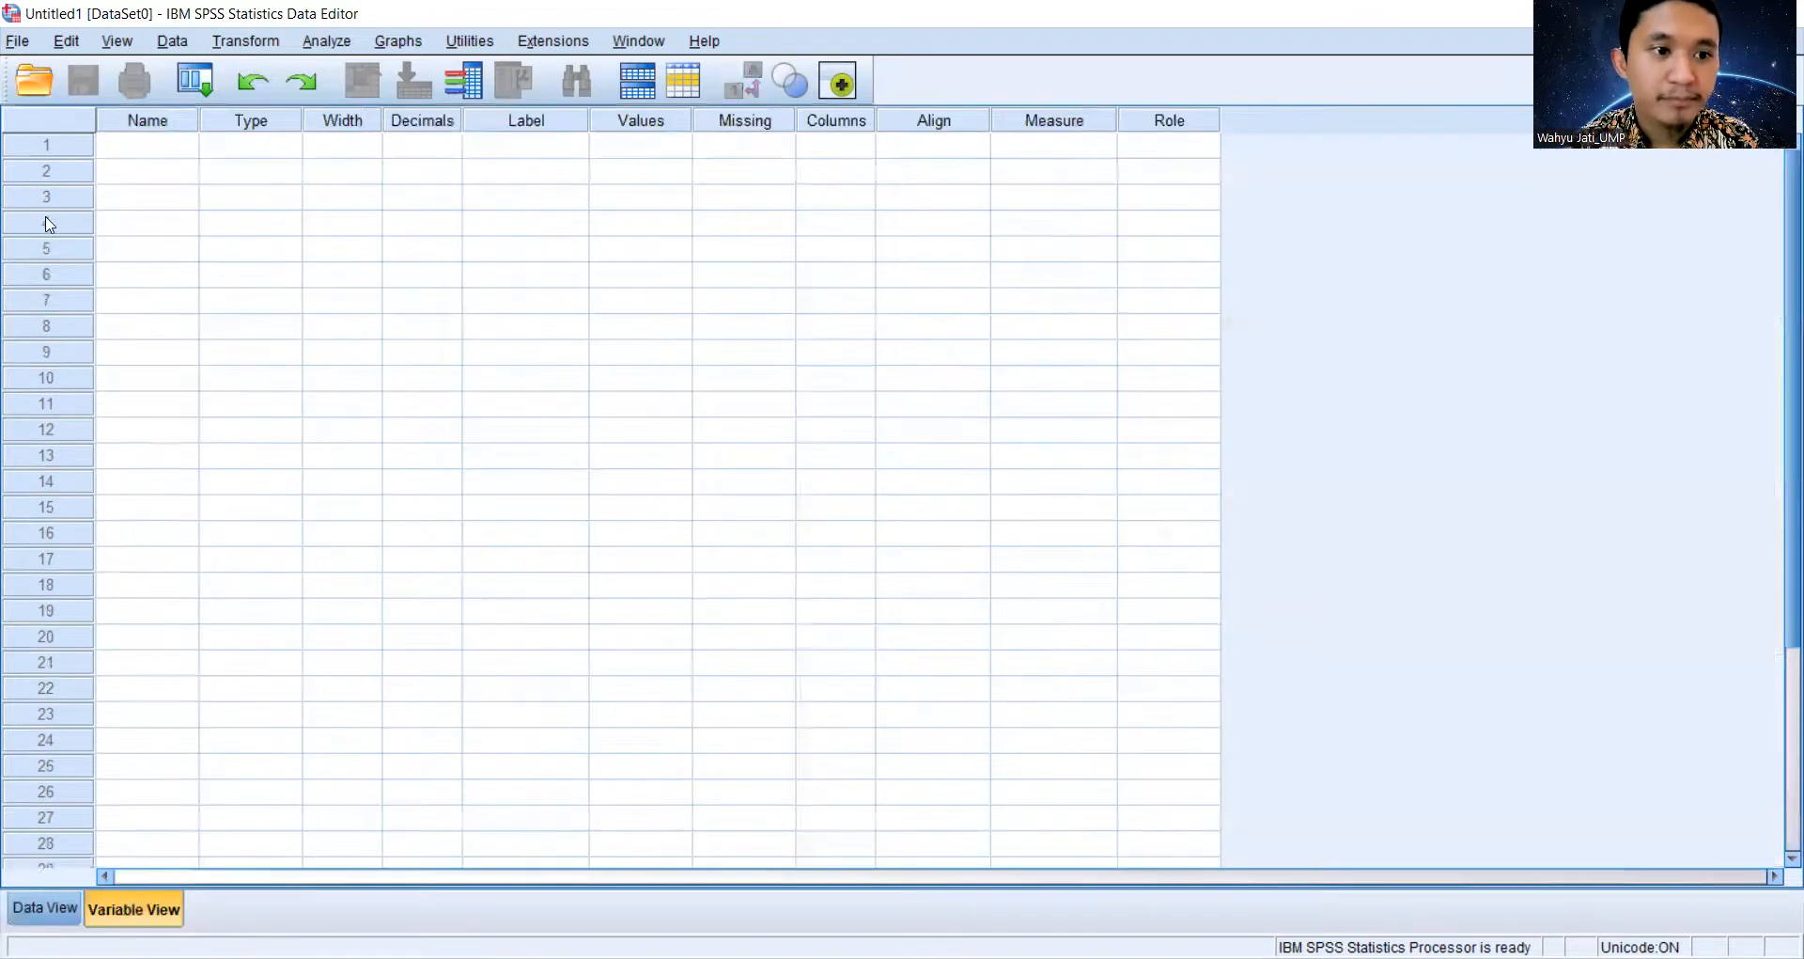
left_click(181, 150)
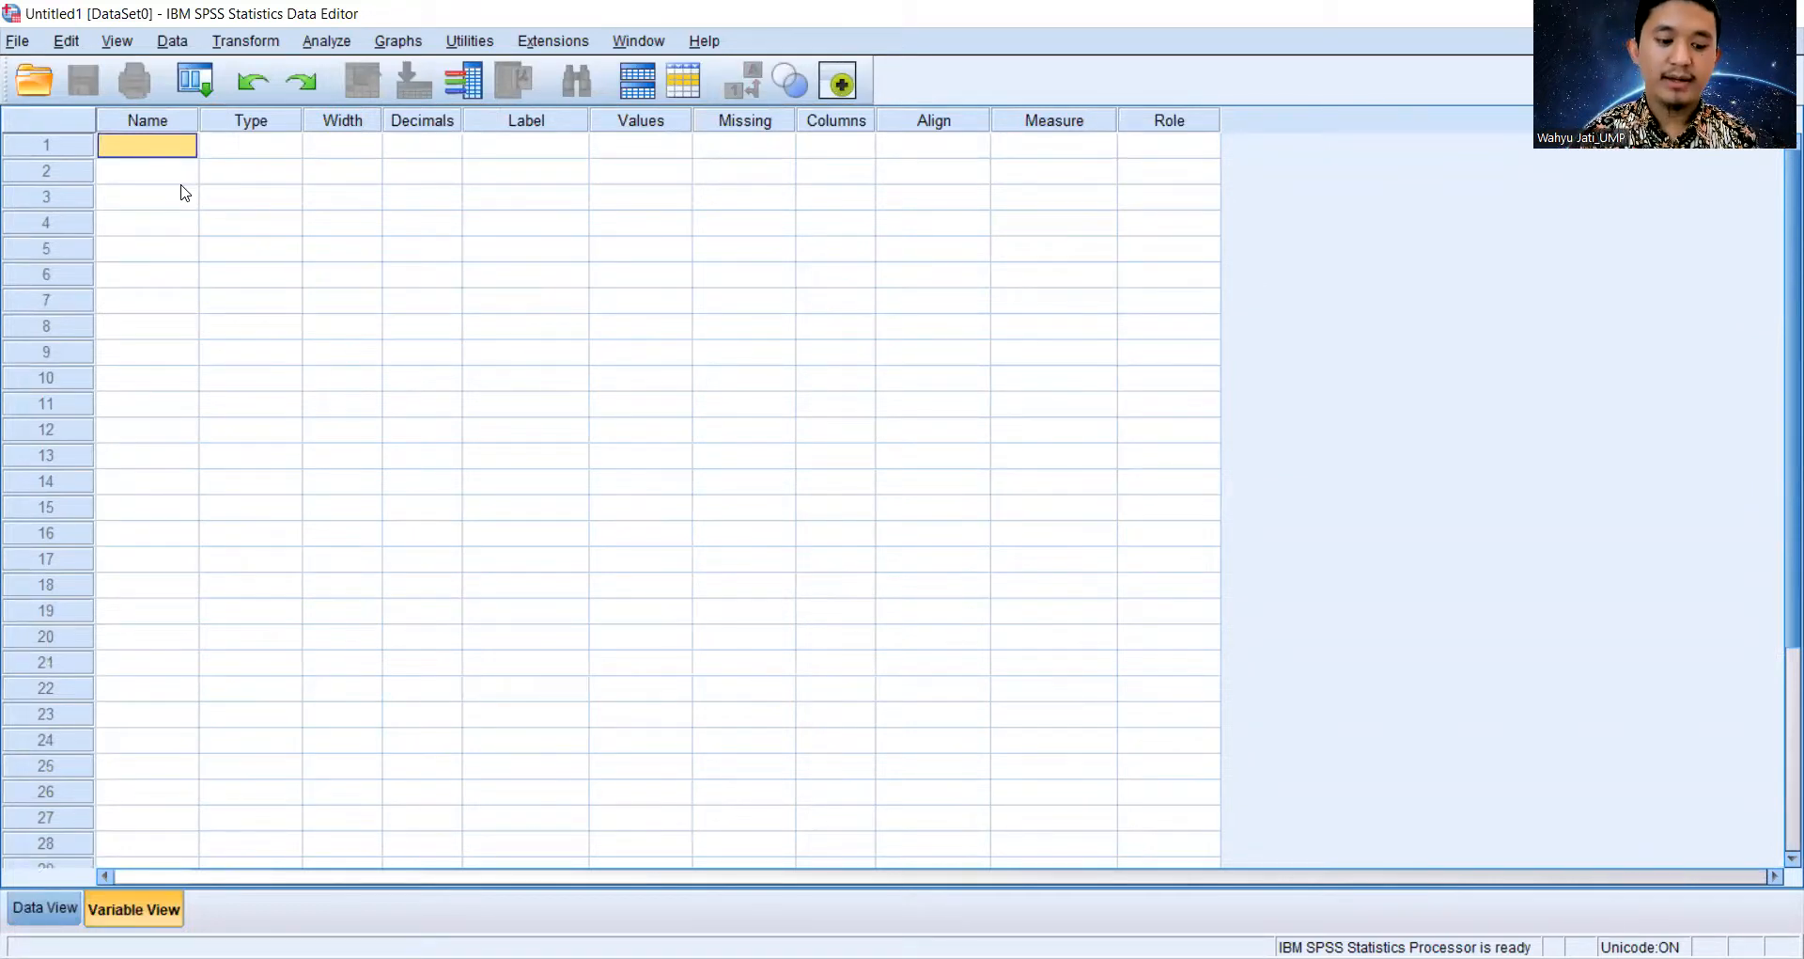
type("x")
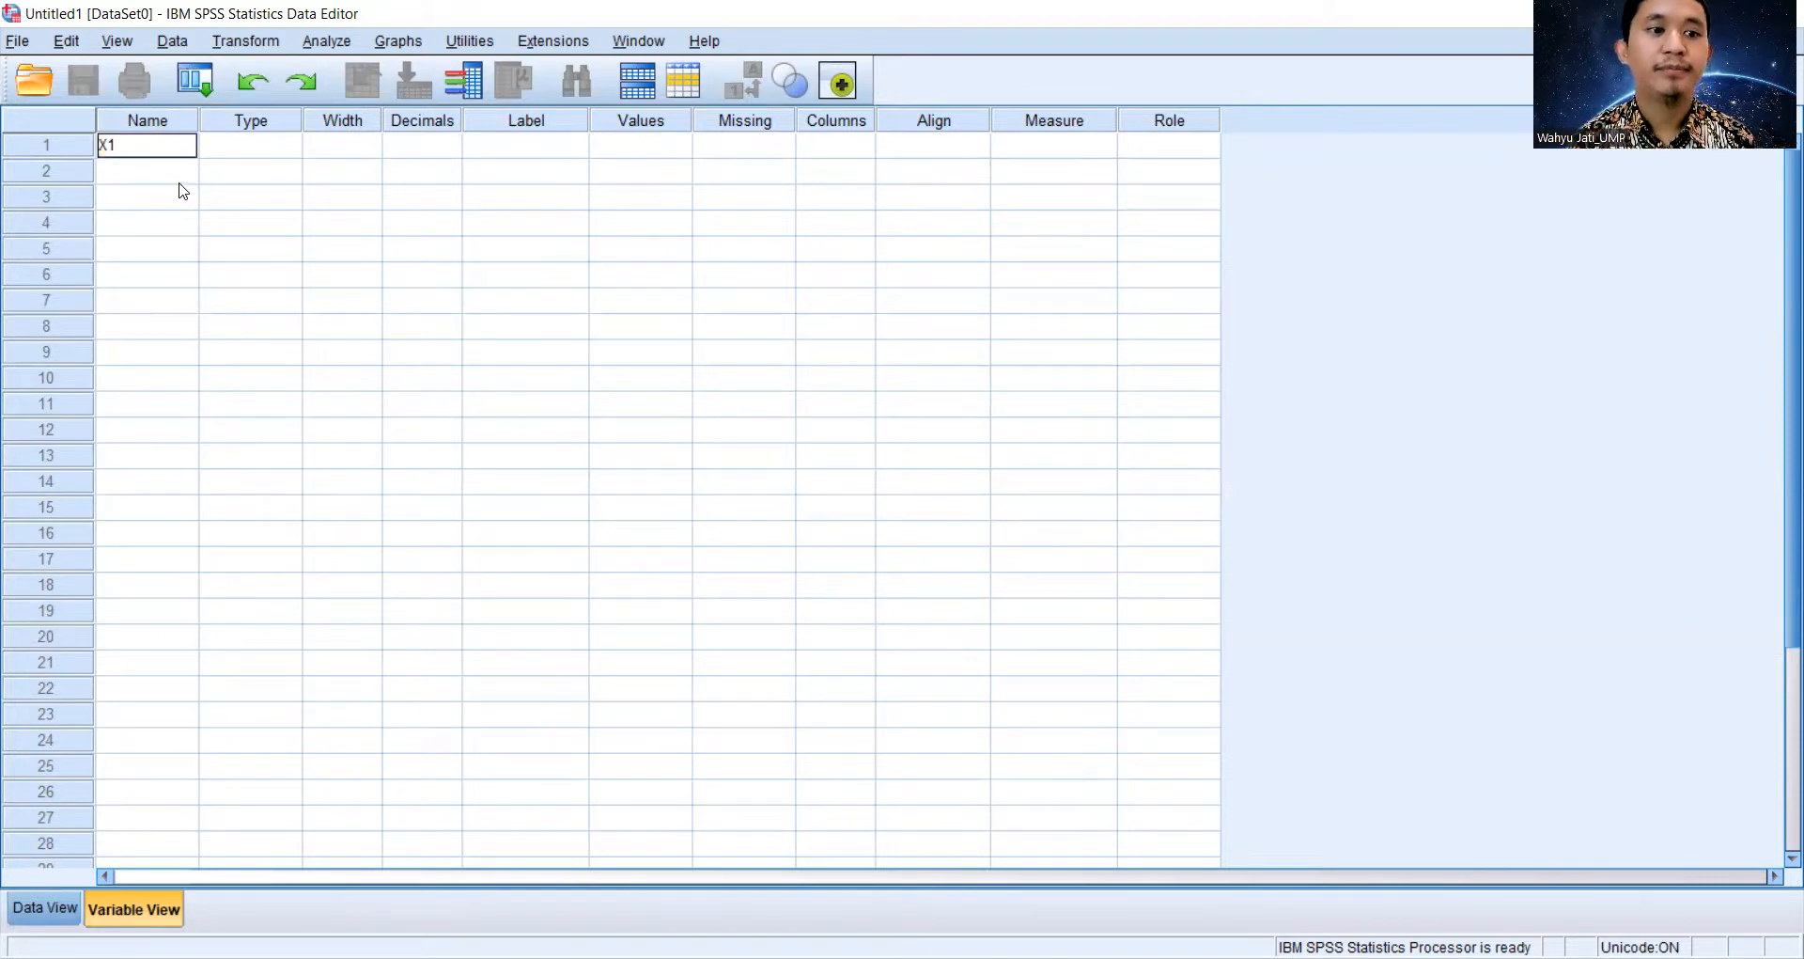
left_click(172, 176)
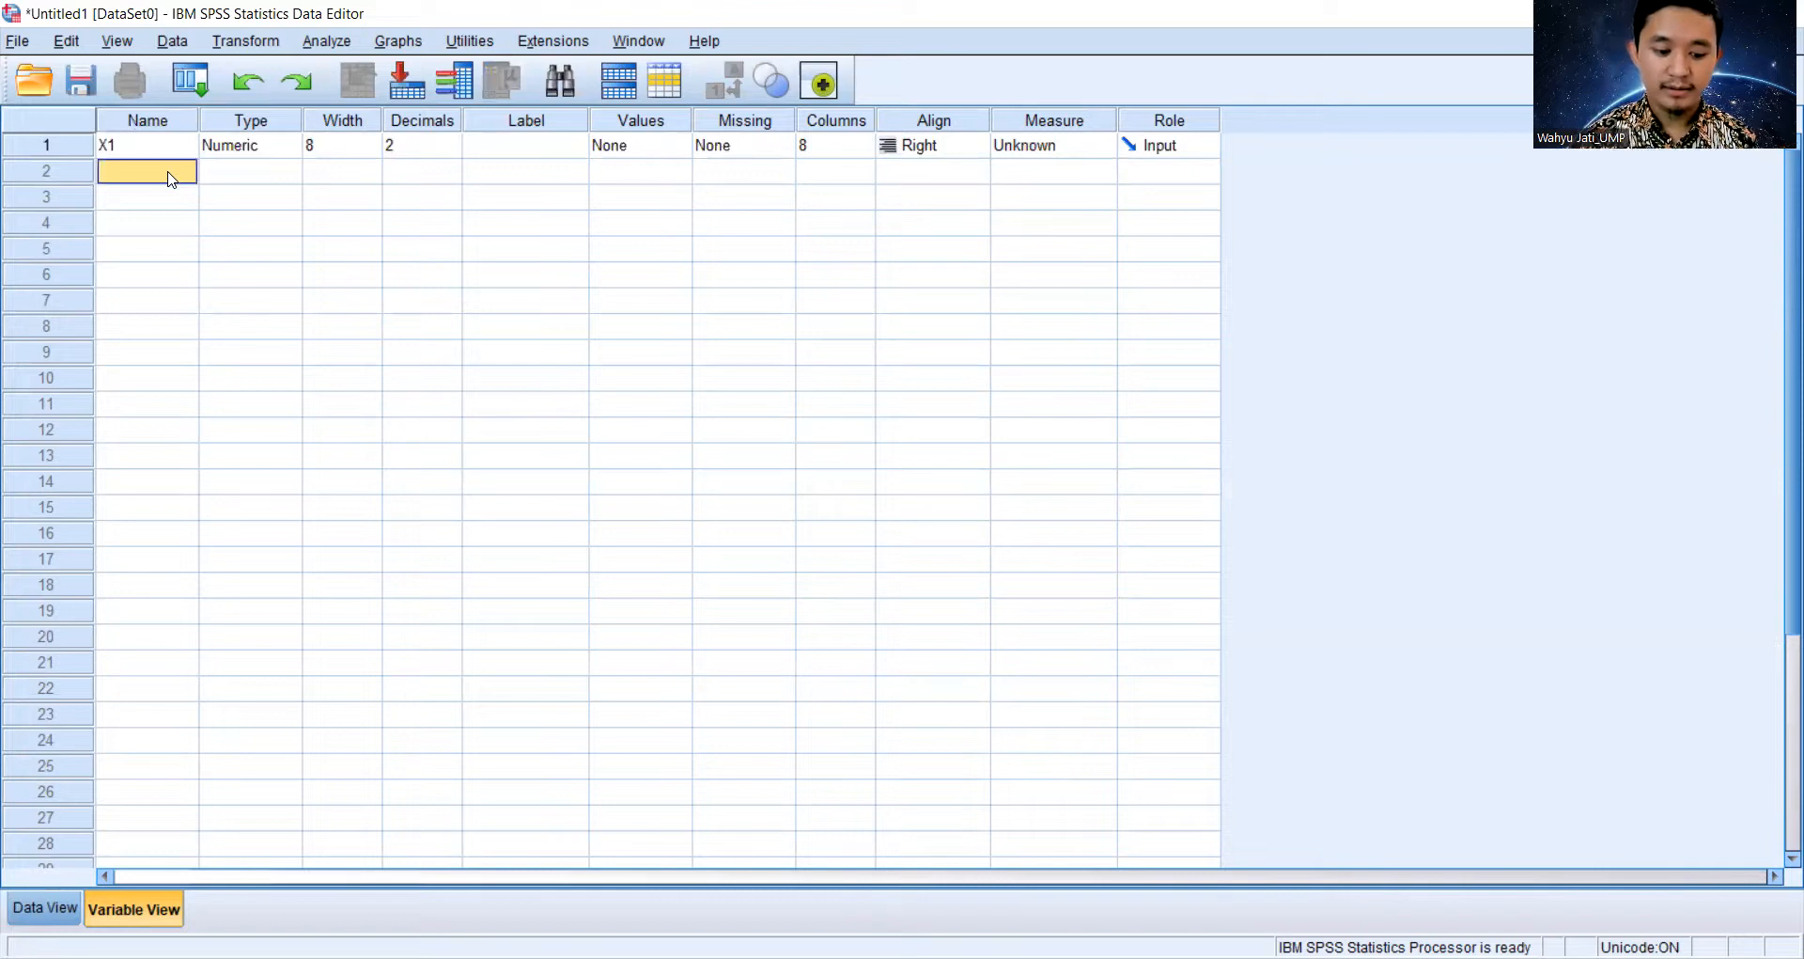
left_click(169, 171)
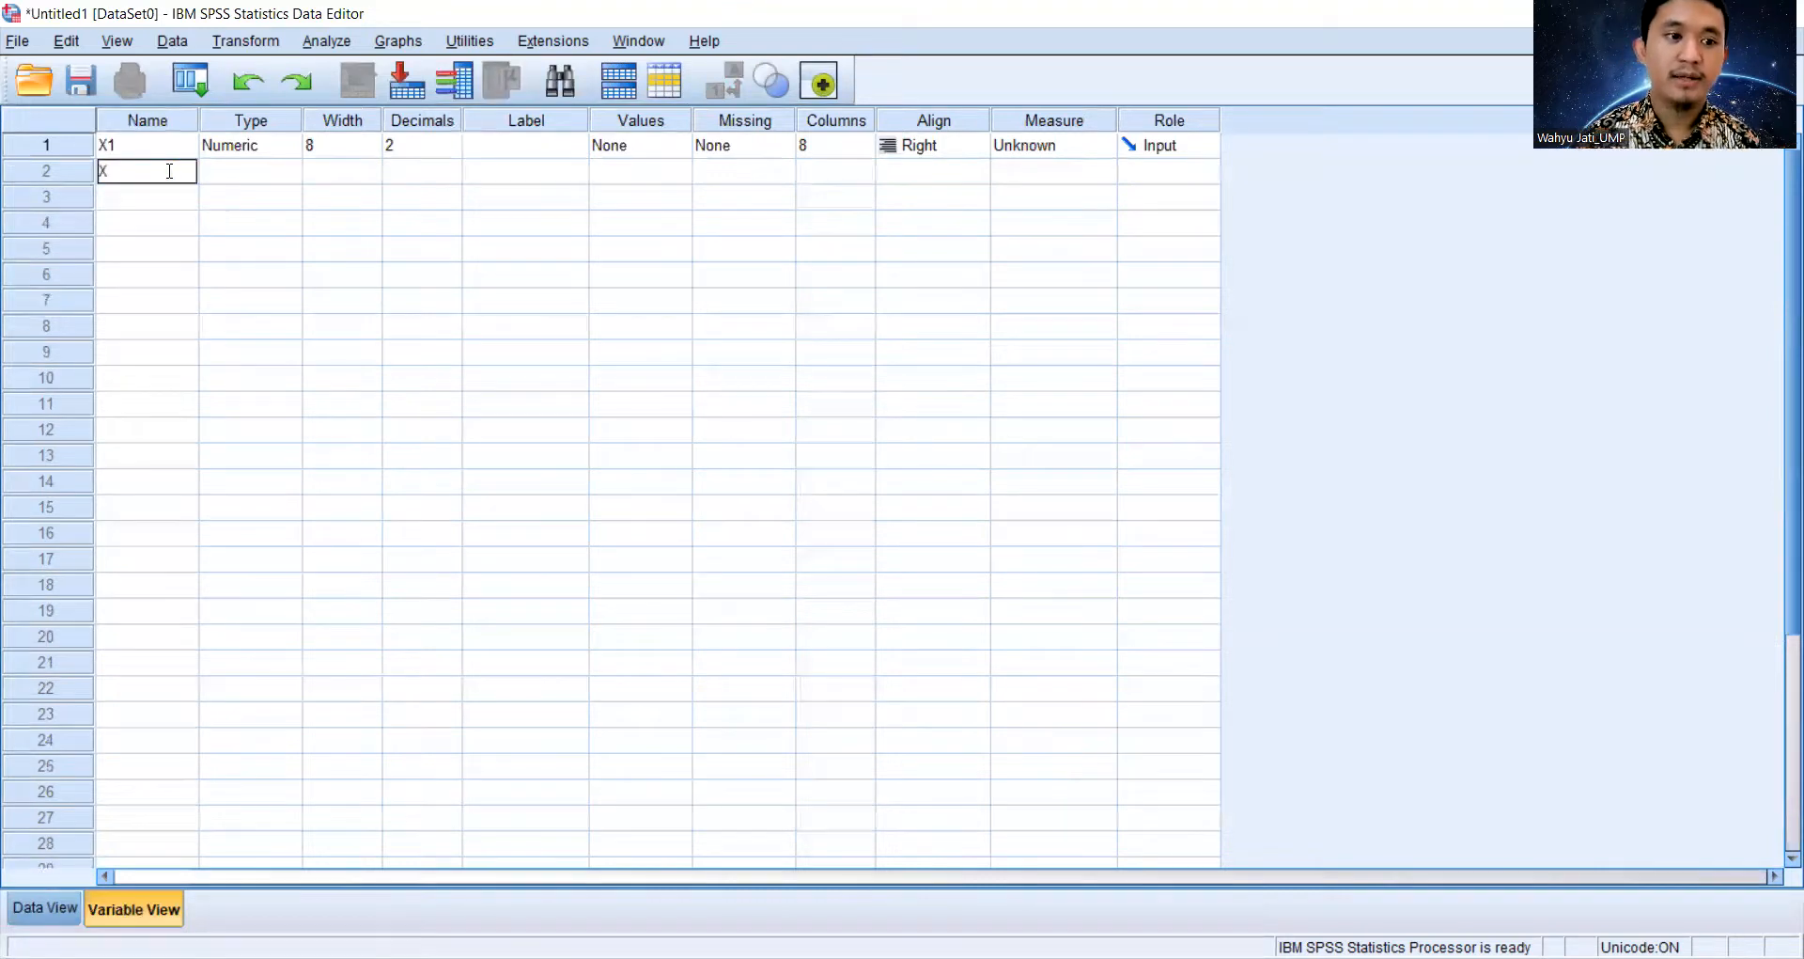
type("X2")
left_click(151, 194)
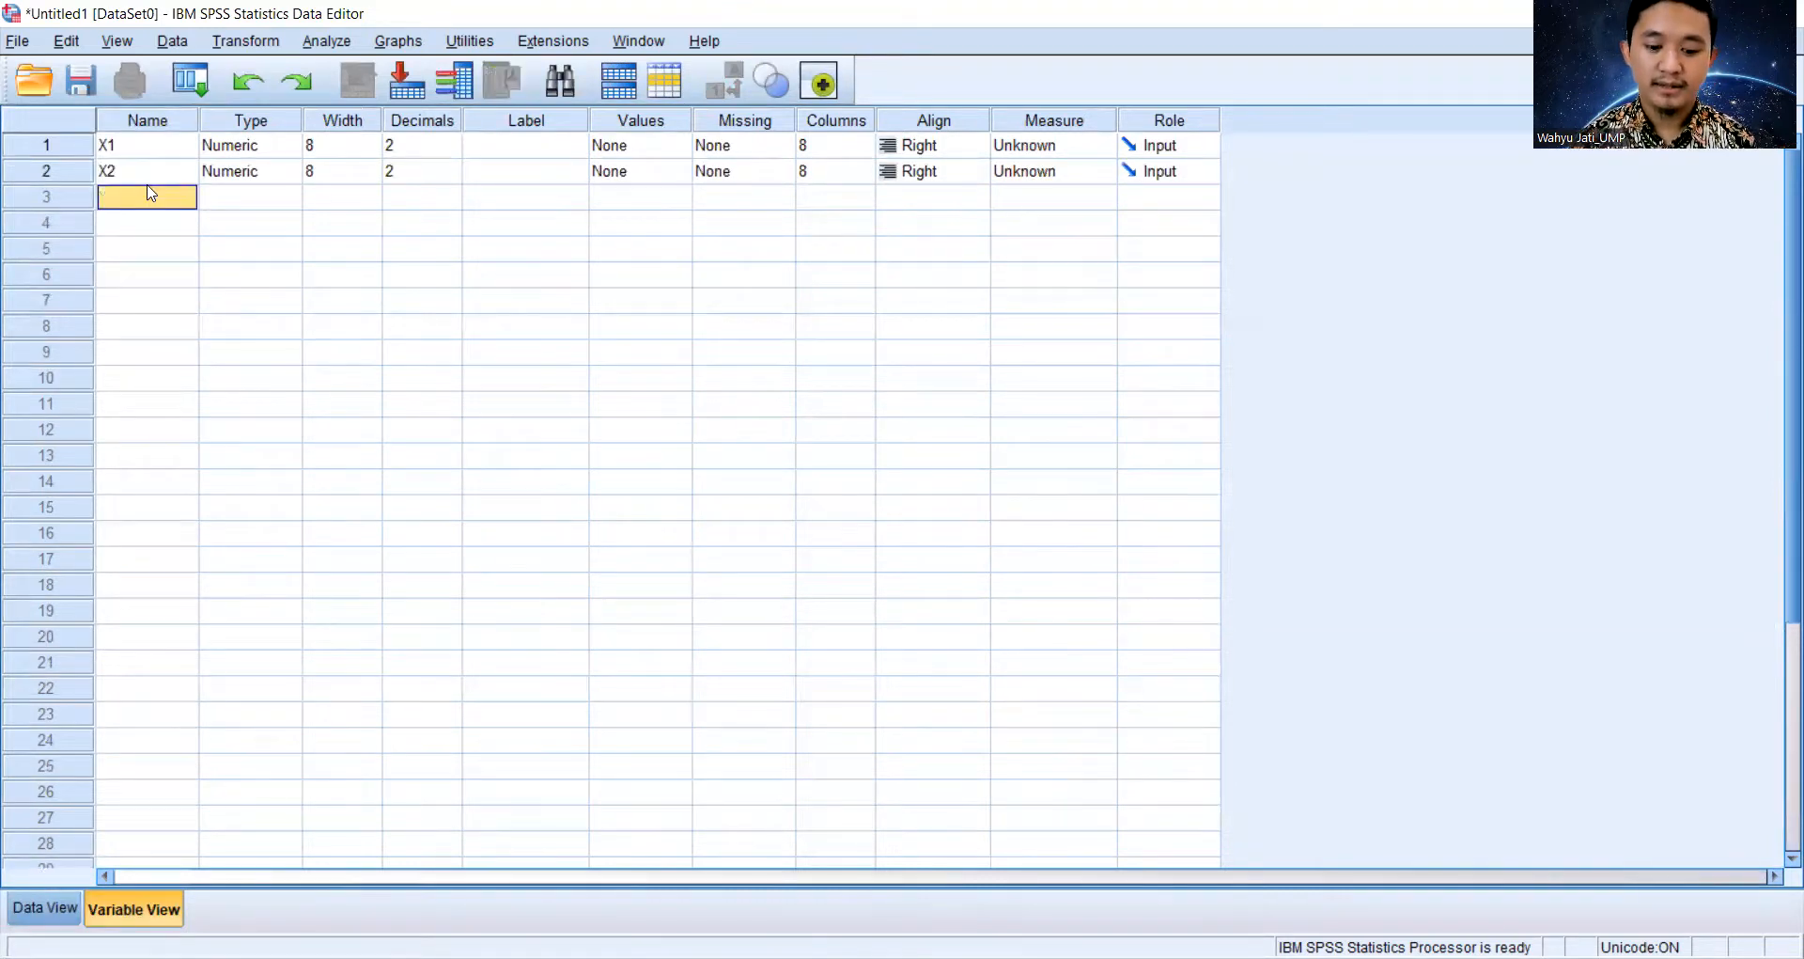
type("Y")
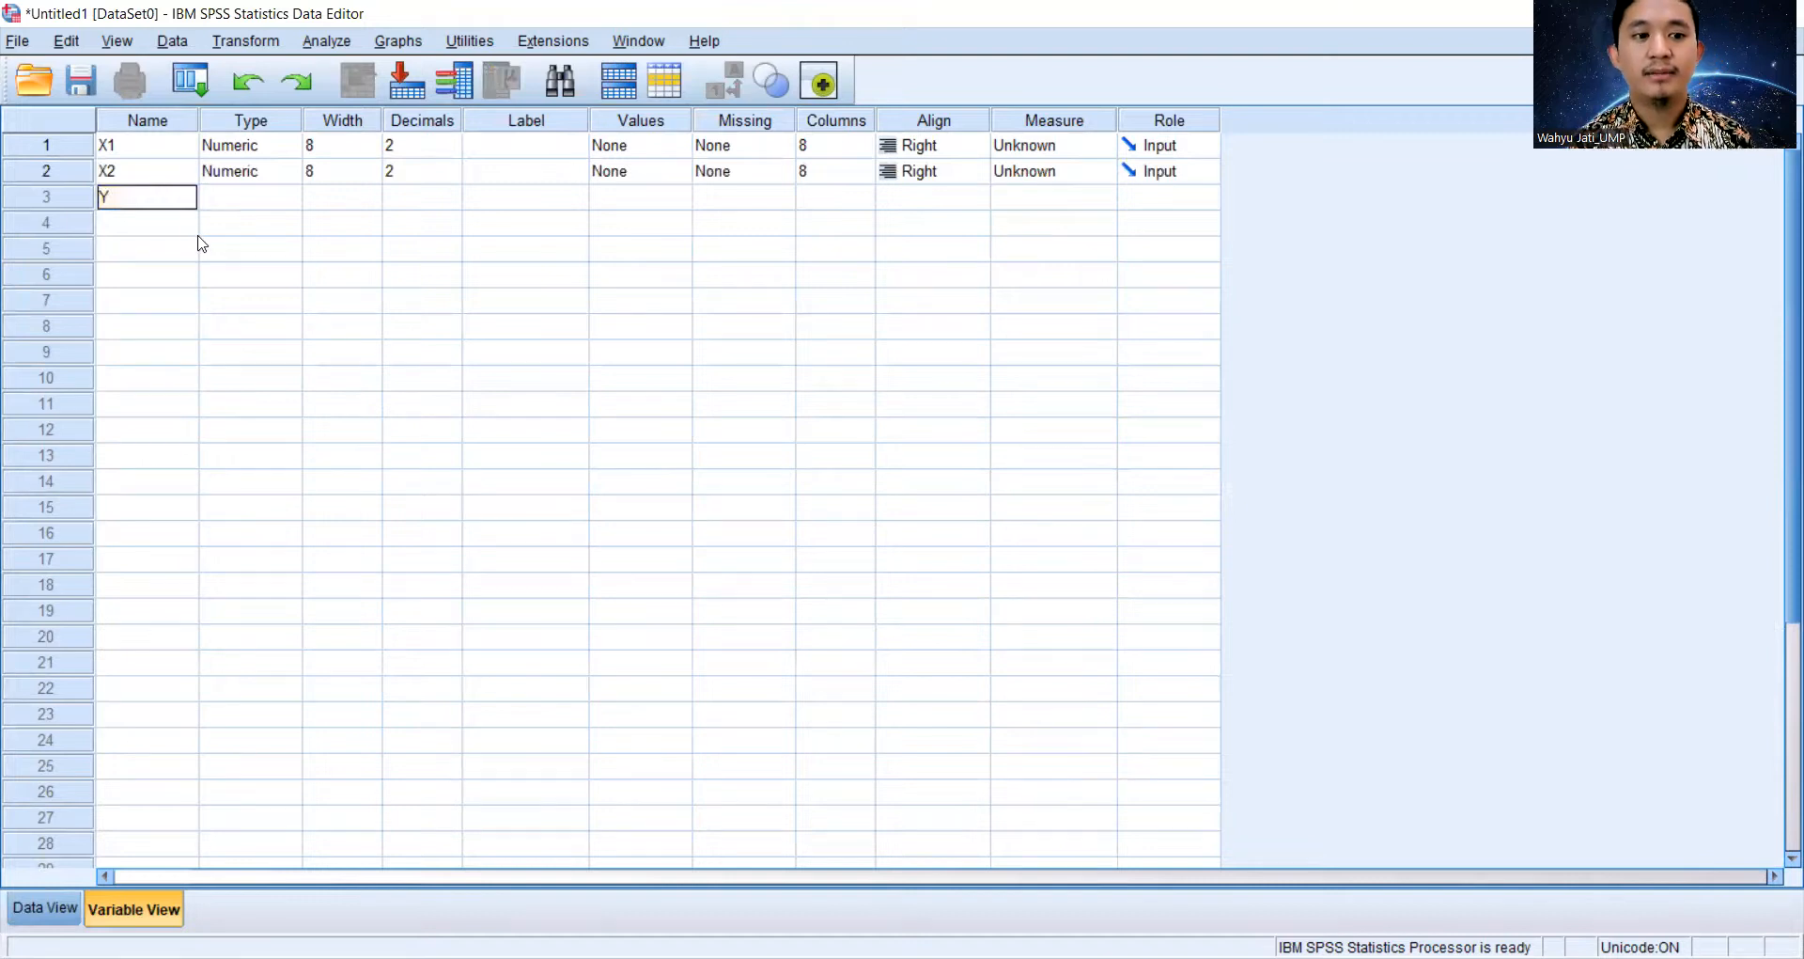
key("Return")
Label the variables X1 as Pengaruh Ortu, X2 as Minat and Y as Prestasi
left_click(537, 146)
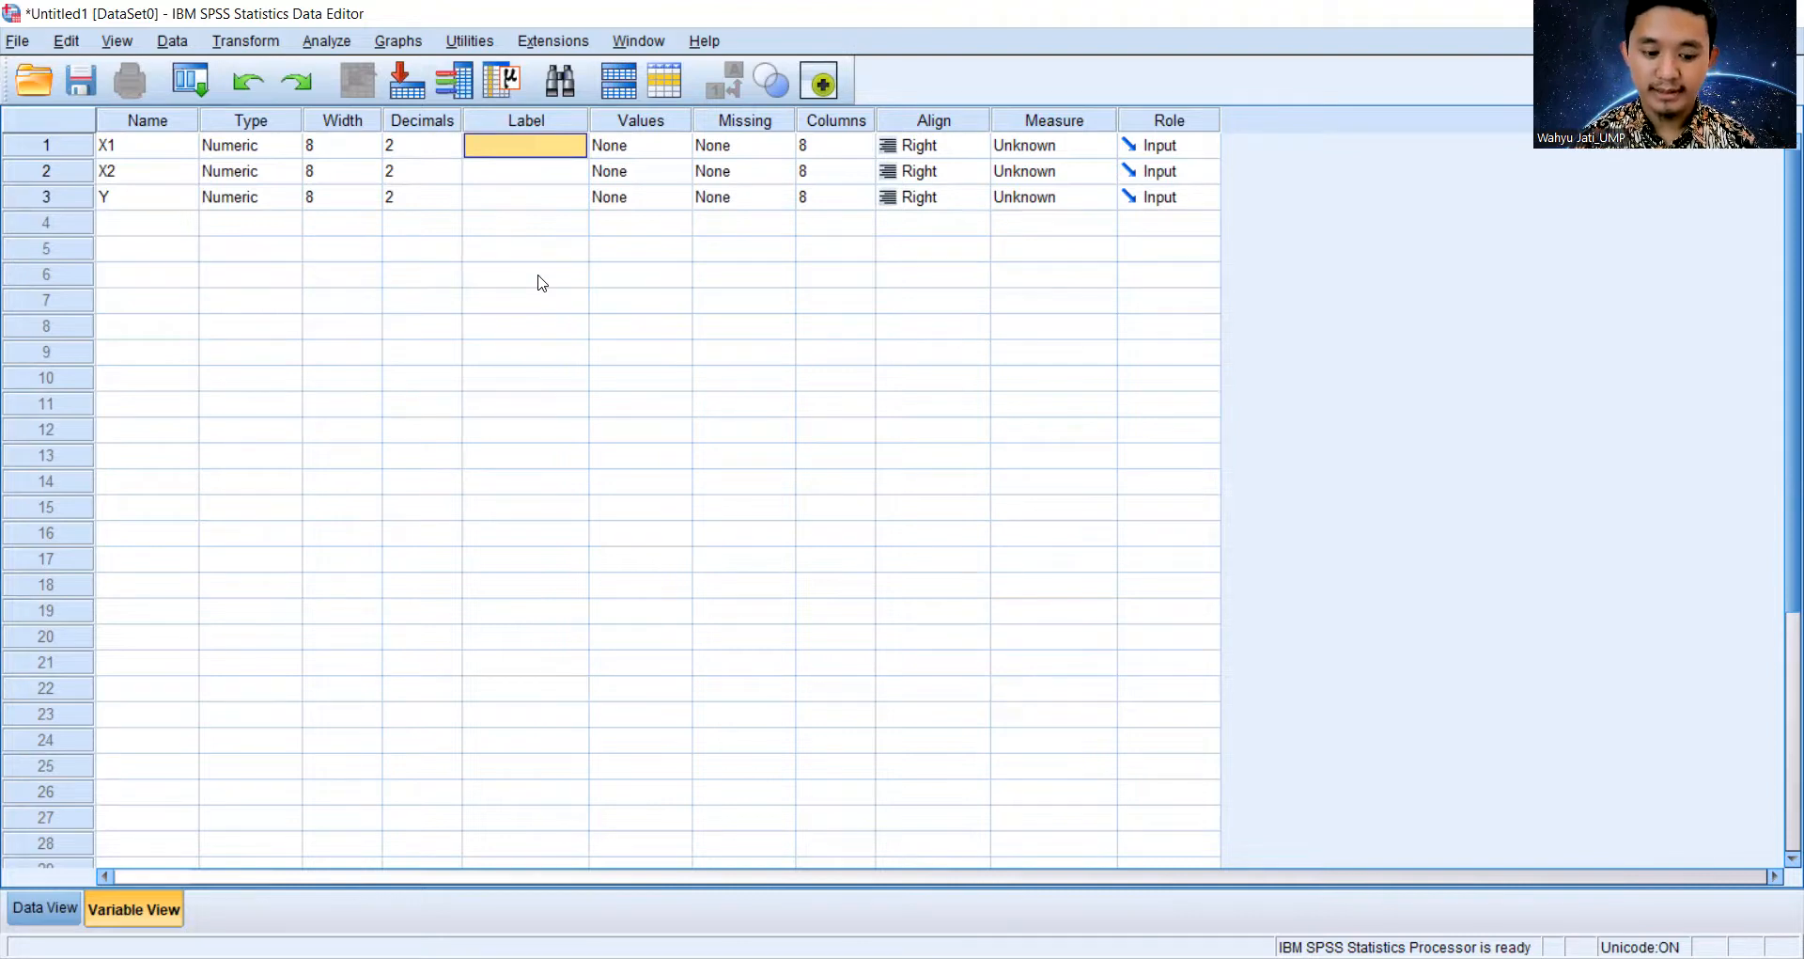
type("Pengaruh Ortu")
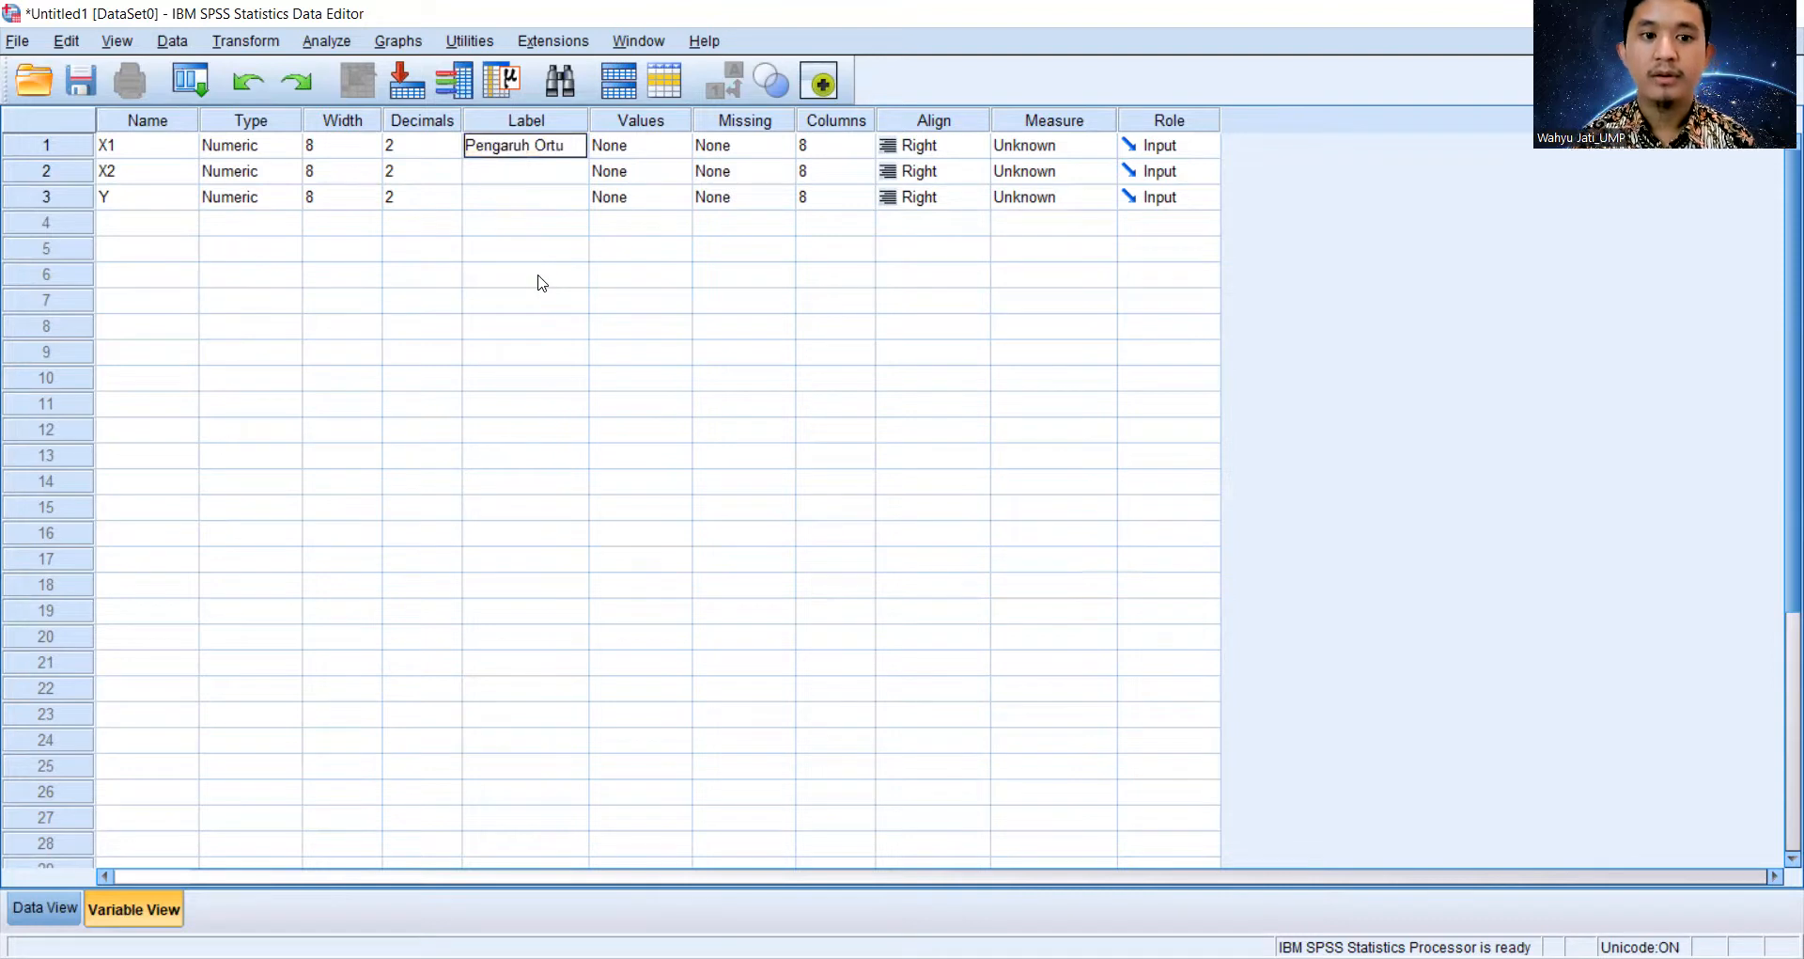
left_click(505, 177)
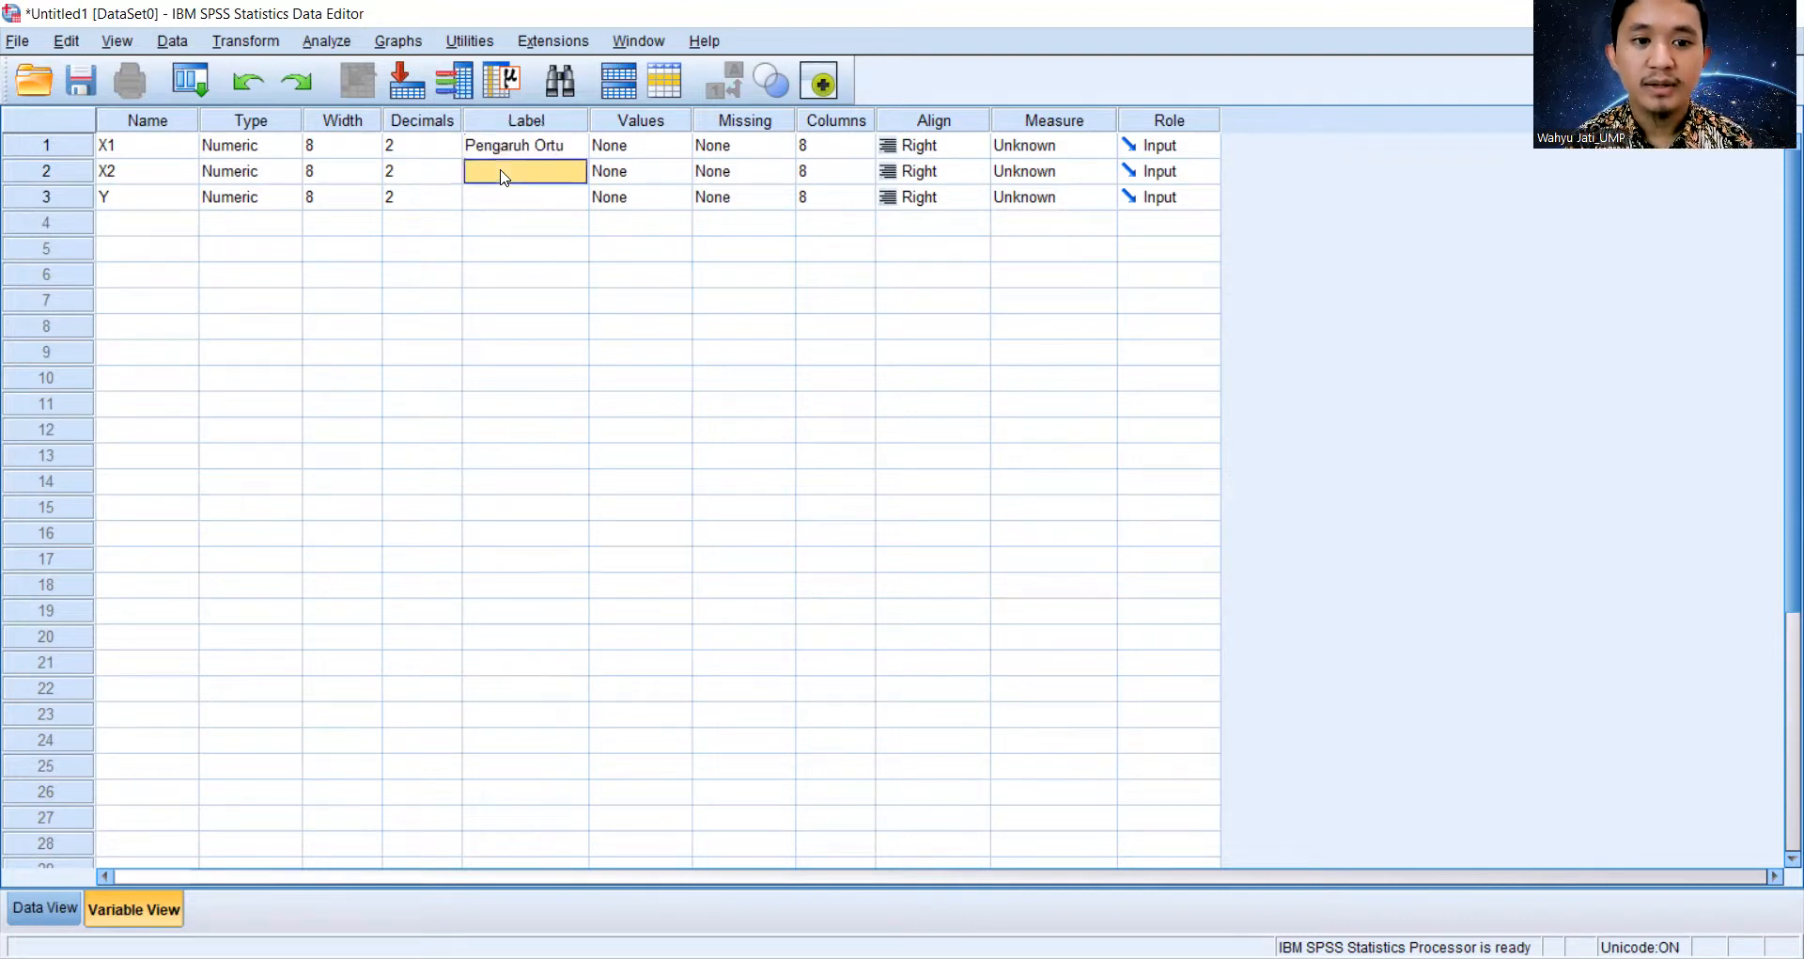
type("M")
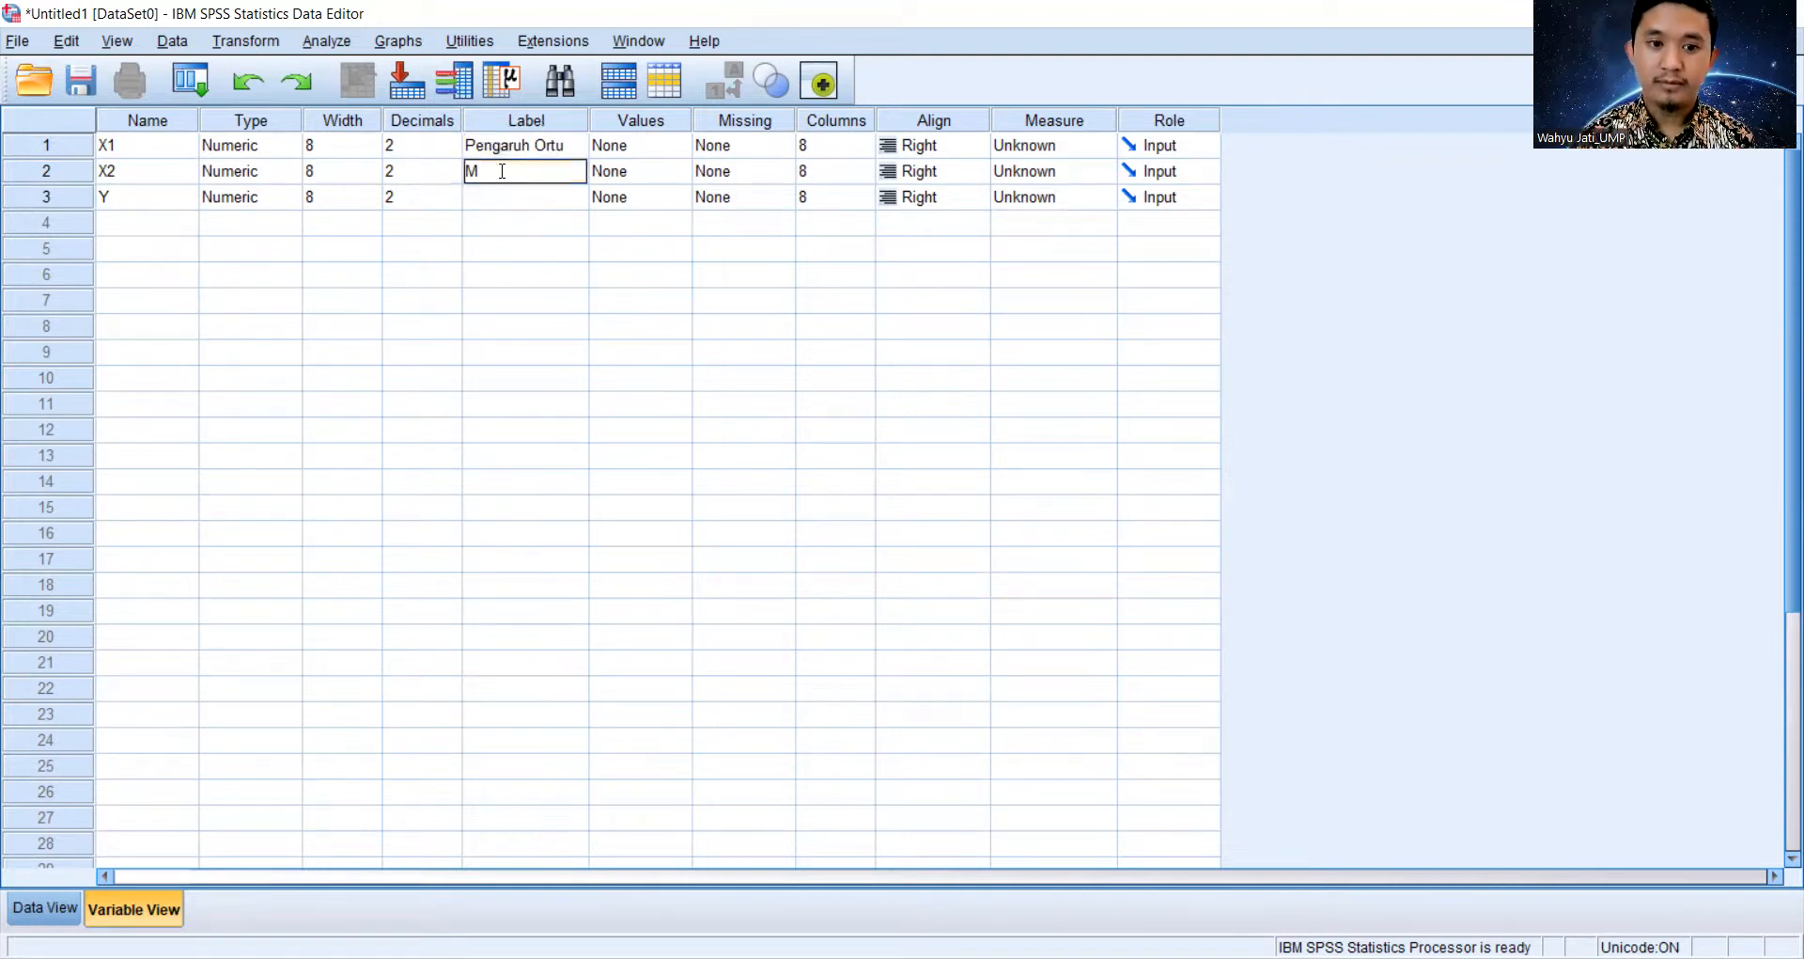
type("inat")
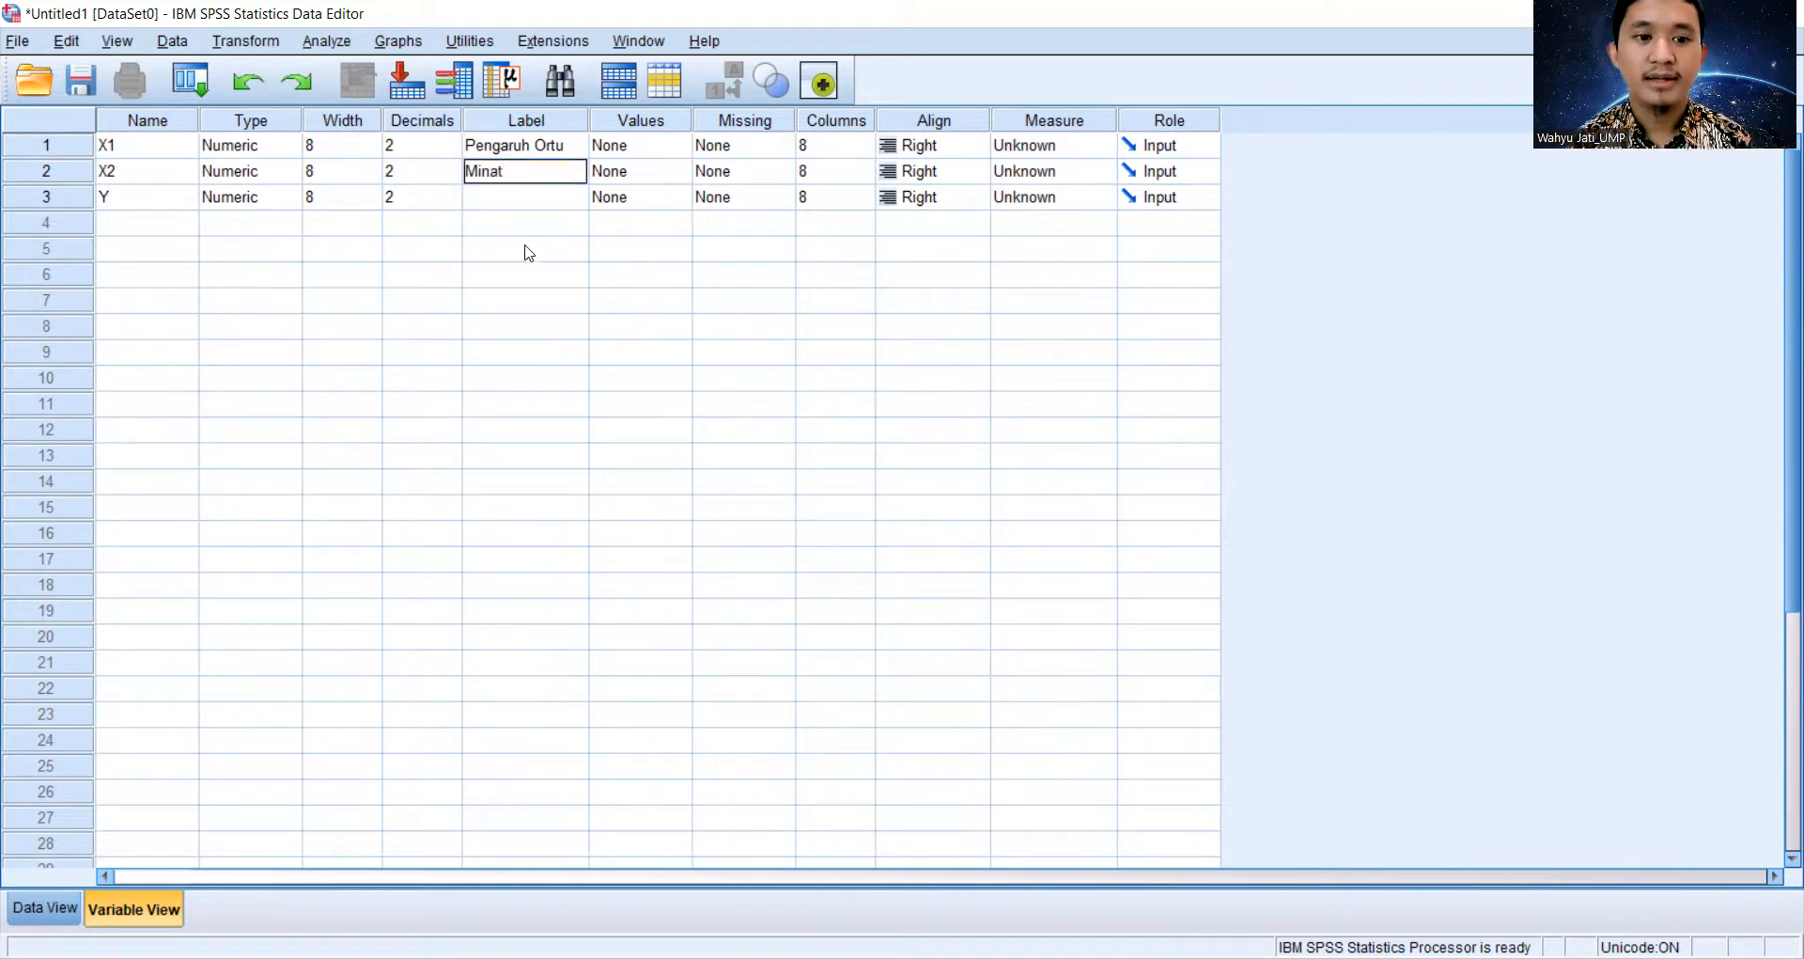
left_click(513, 205)
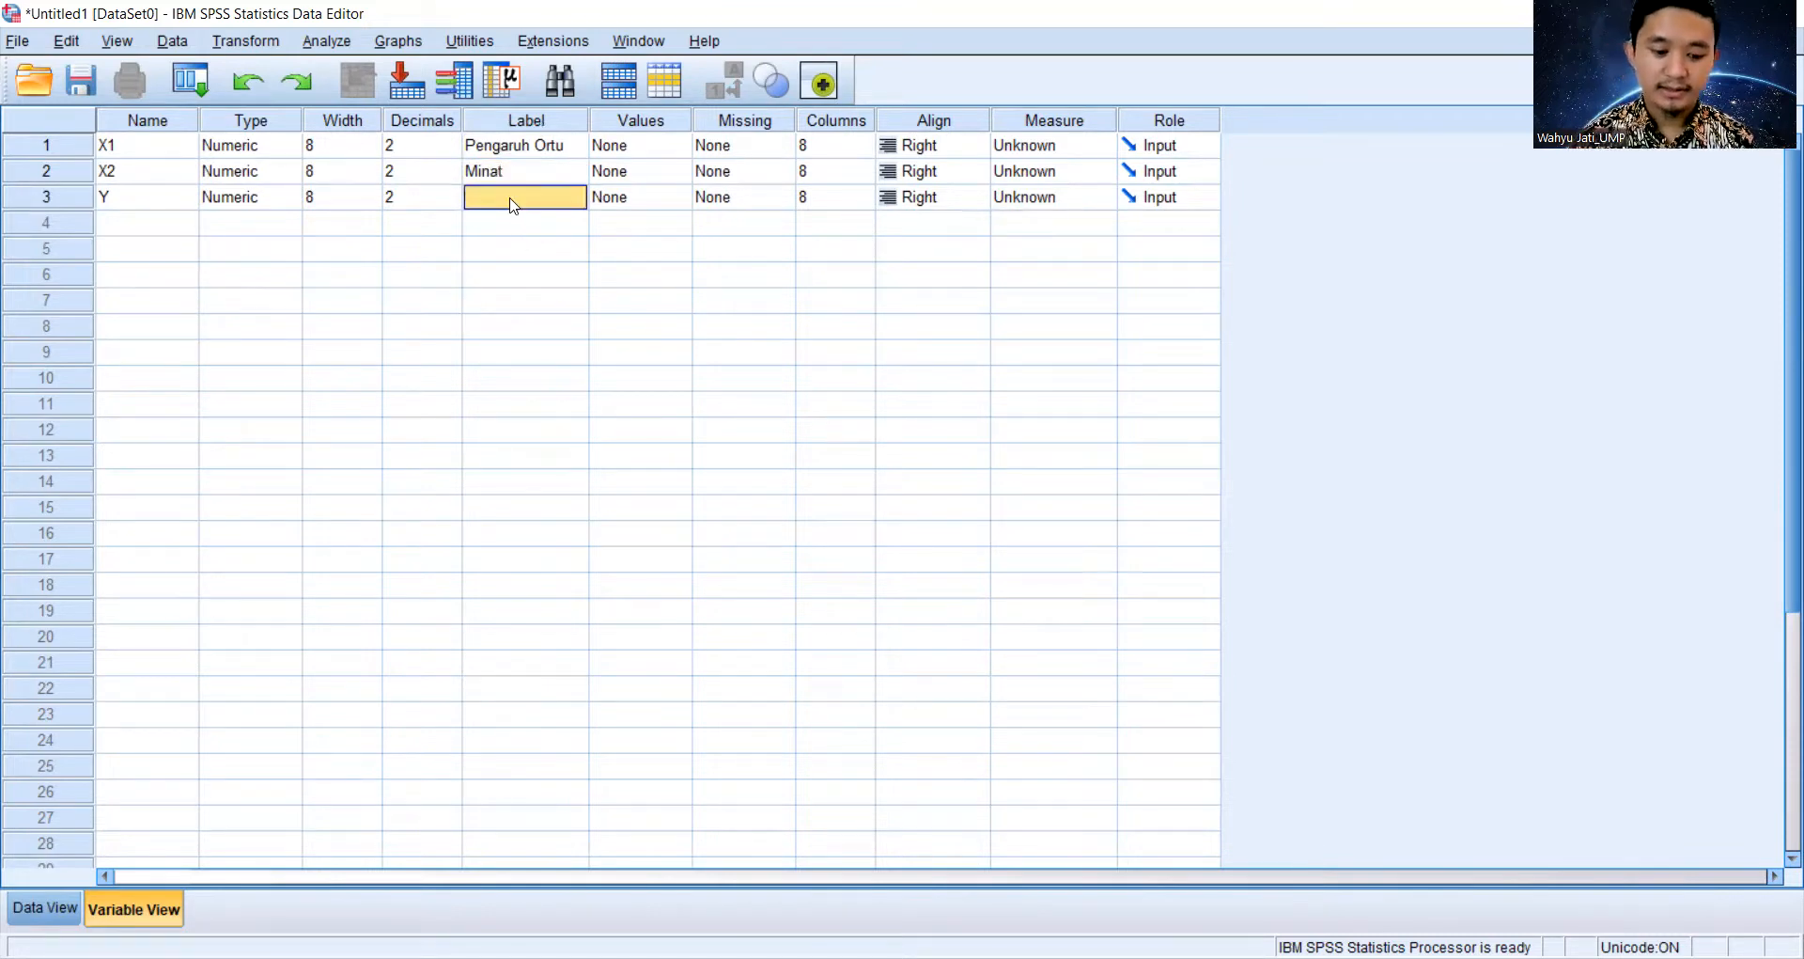
type("Prestasi")
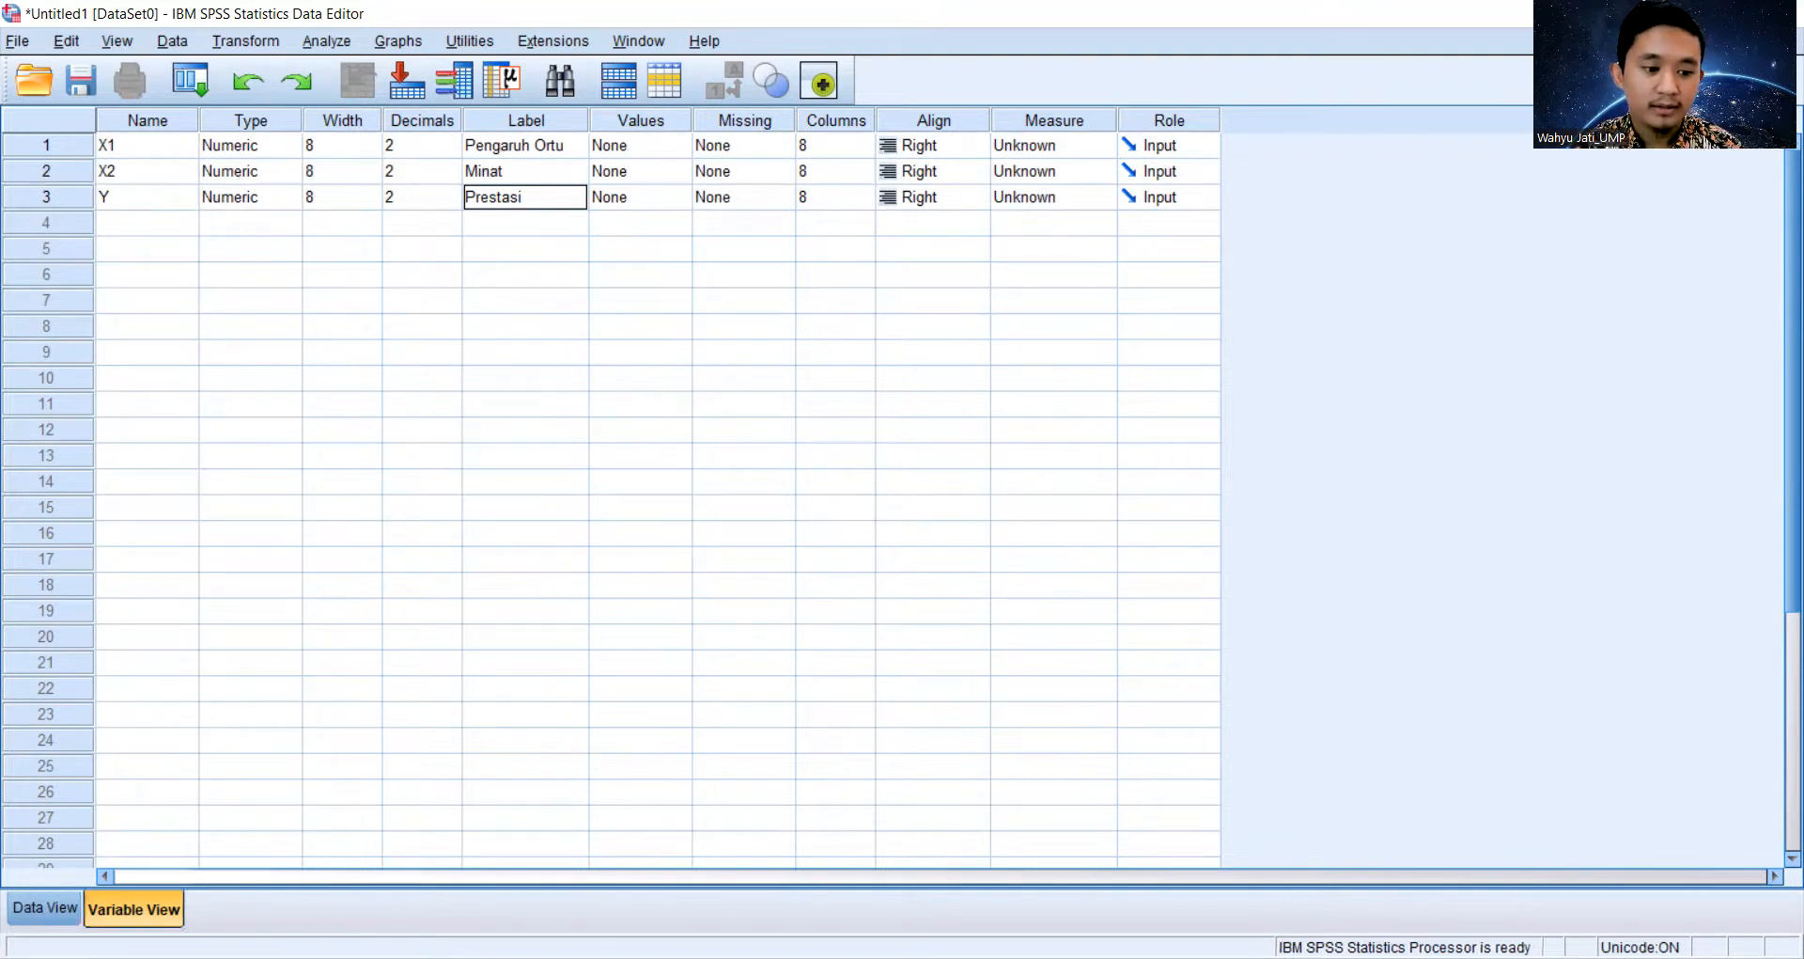
Copy the Pola Asuh Ortu (X1) values in B8:B17 of the Excel workbook into the X1 column of the SPSS data
left_click(58, 904)
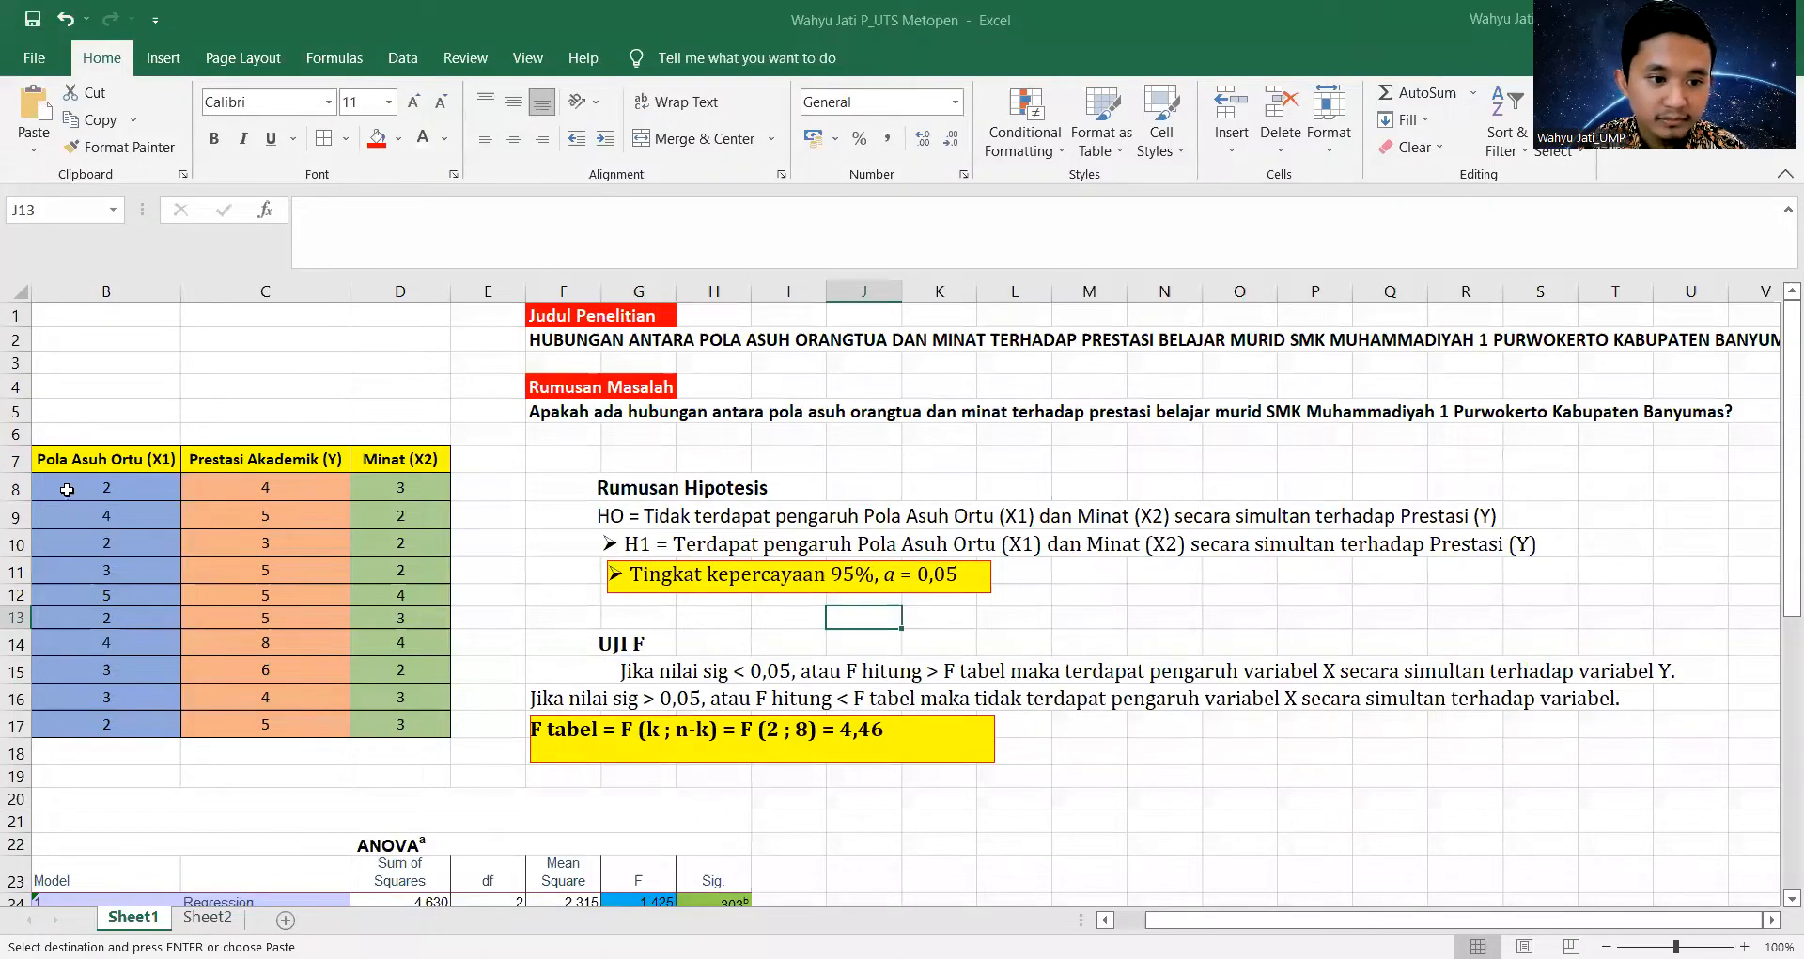
left_click_drag(67, 486, 131, 670)
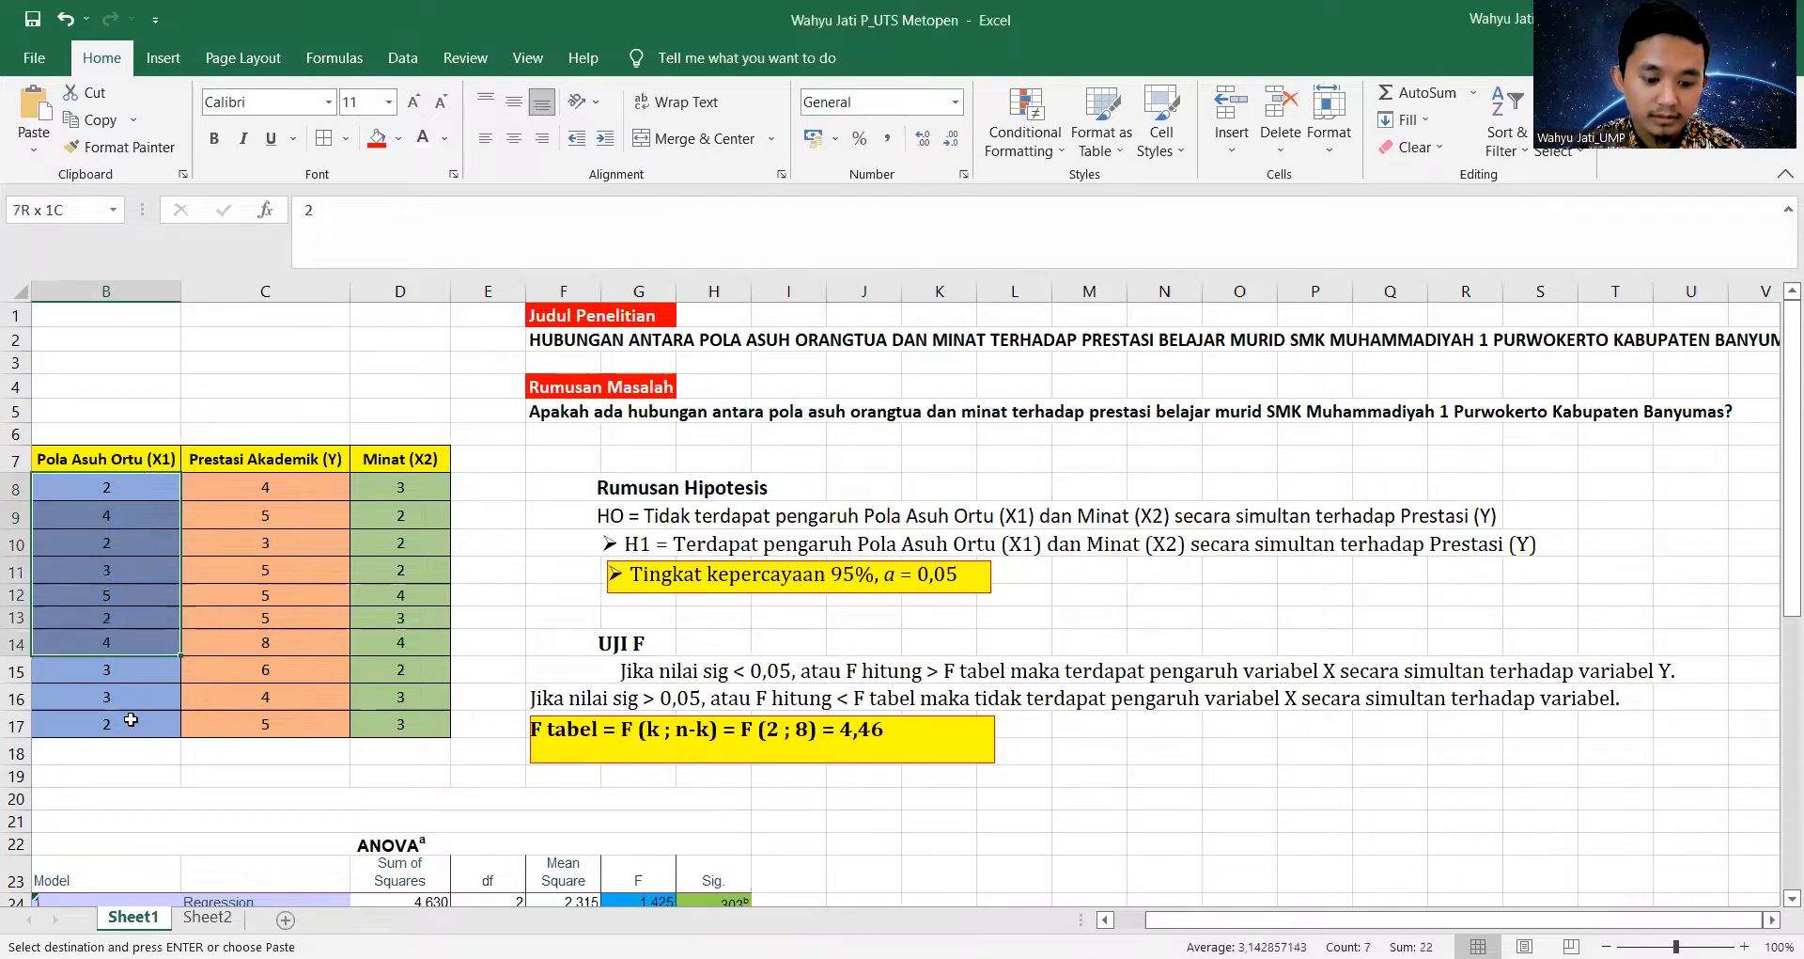
left_click_drag(131, 718, 130, 723)
key("ctrl+v")
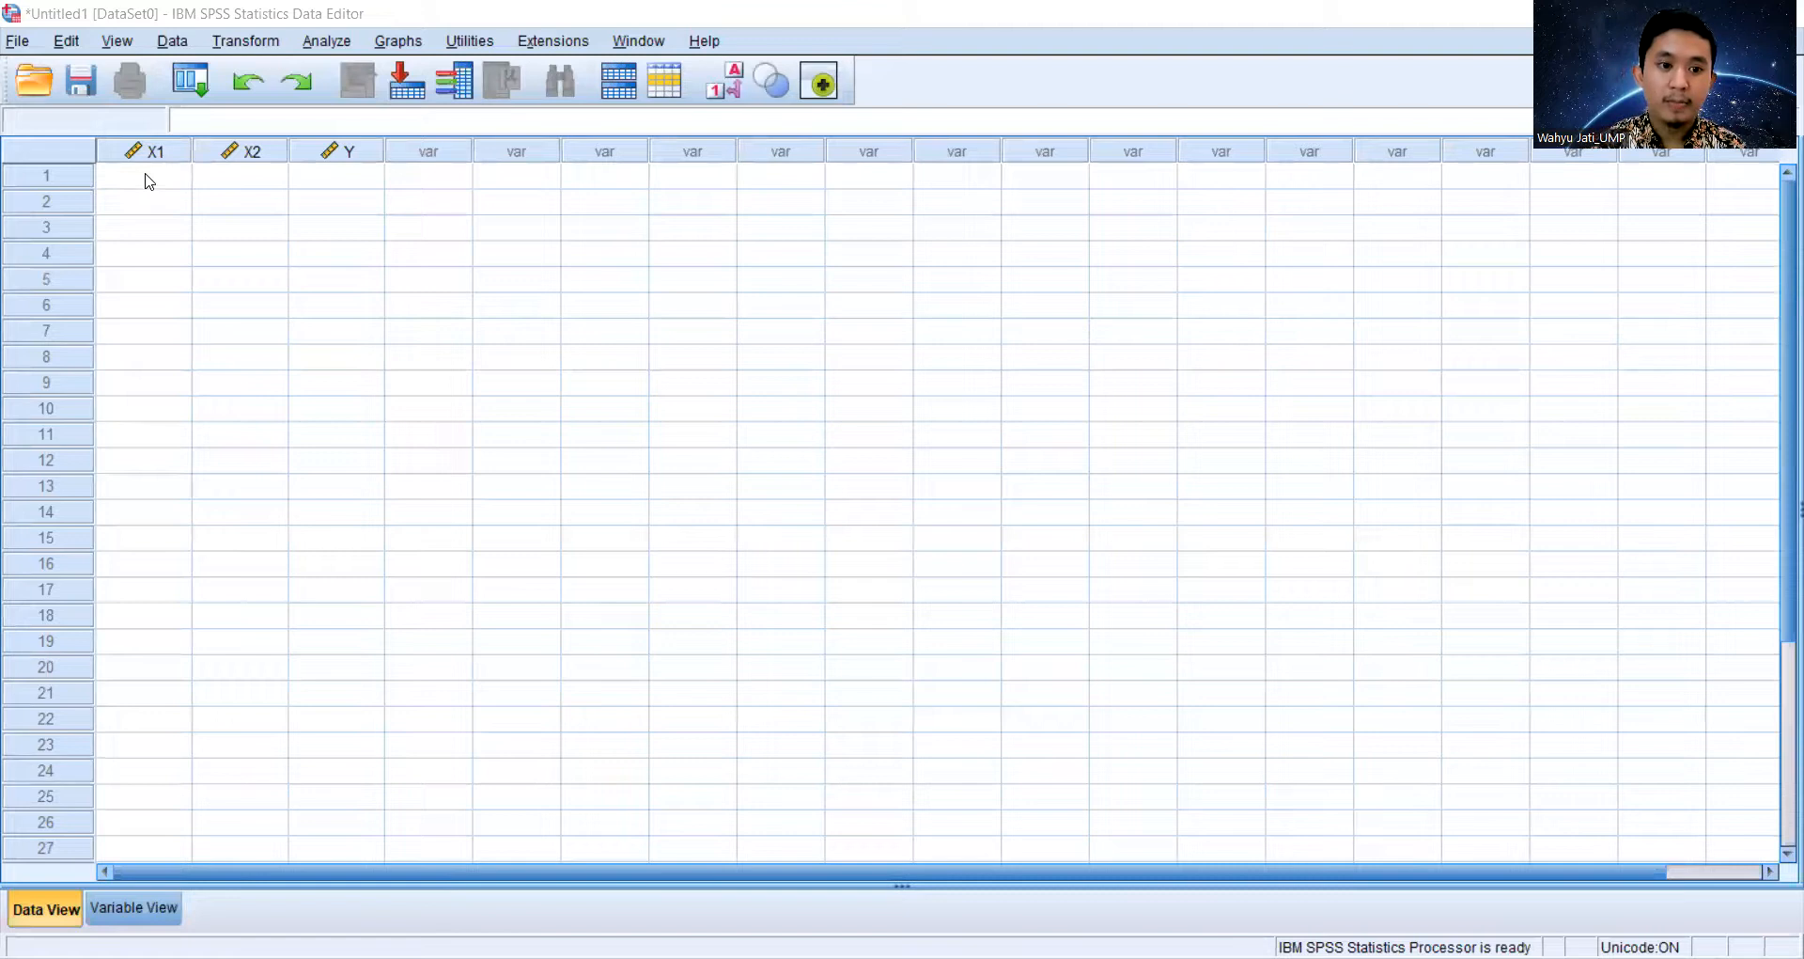
type("2,00 4,00 2,00 3,00 5,00 2,00 4,00 3,00 3,00 2,00")
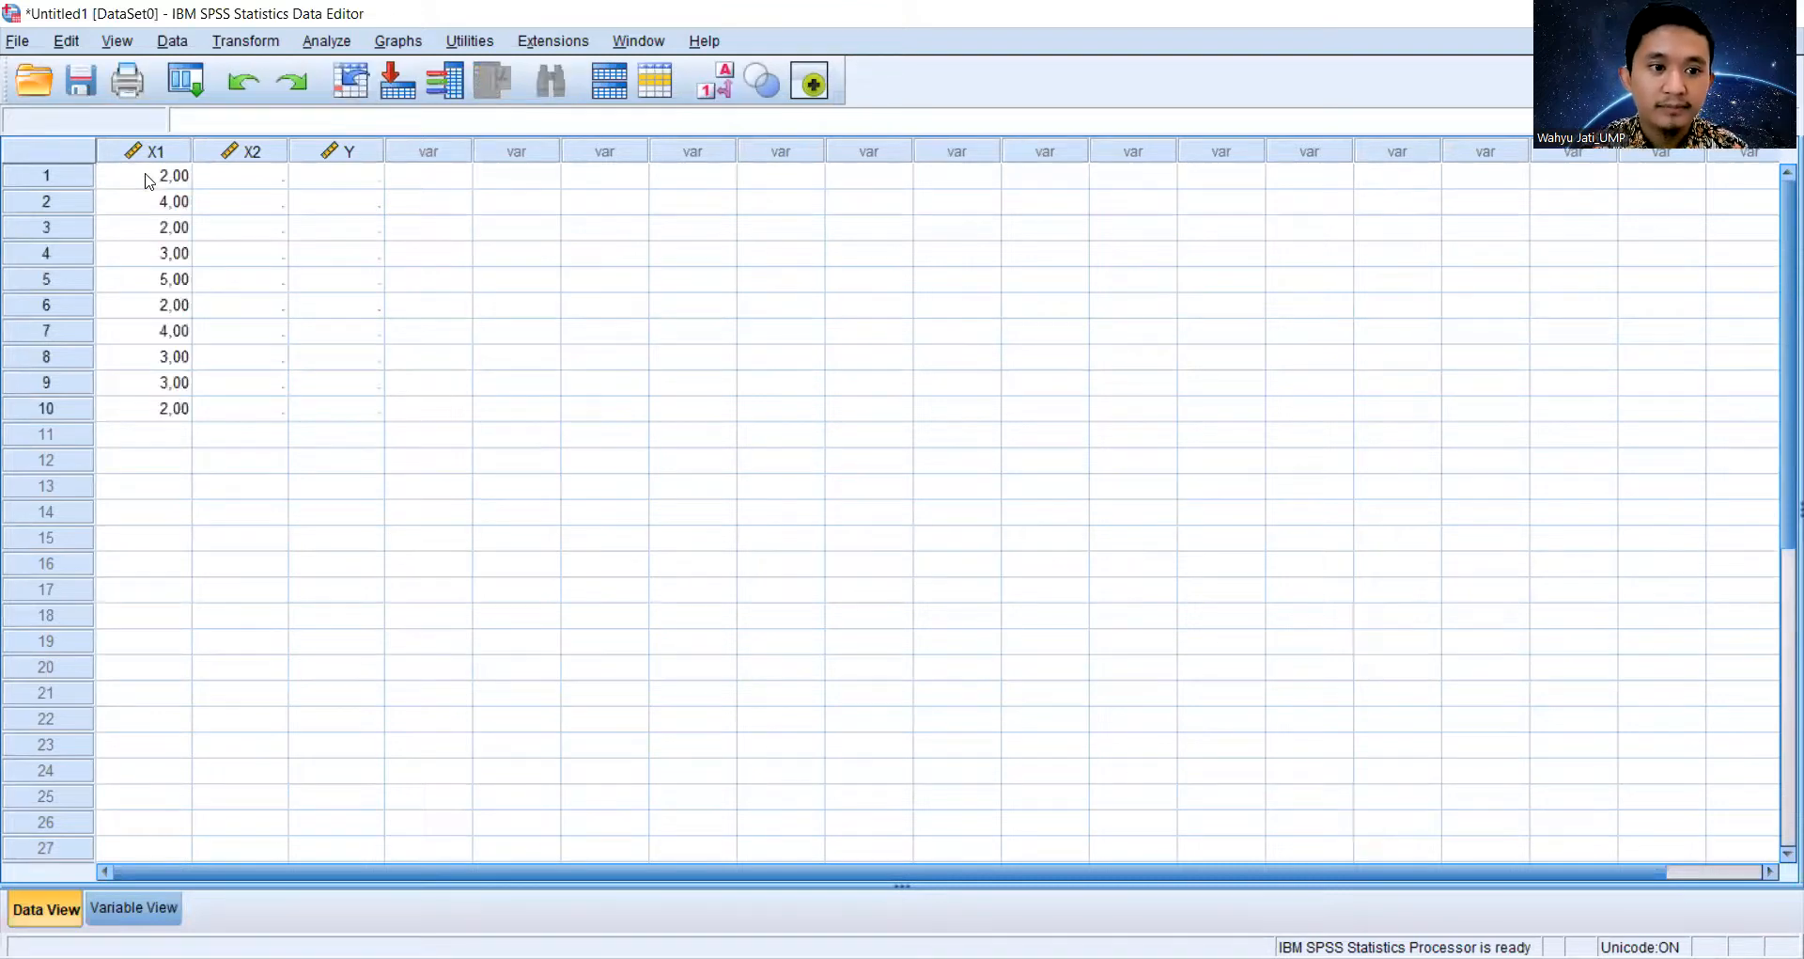
Copy the Minat (X2) values in D8:D17 of the Excel workbook into the X2 column of the SPSS data
key("Right")
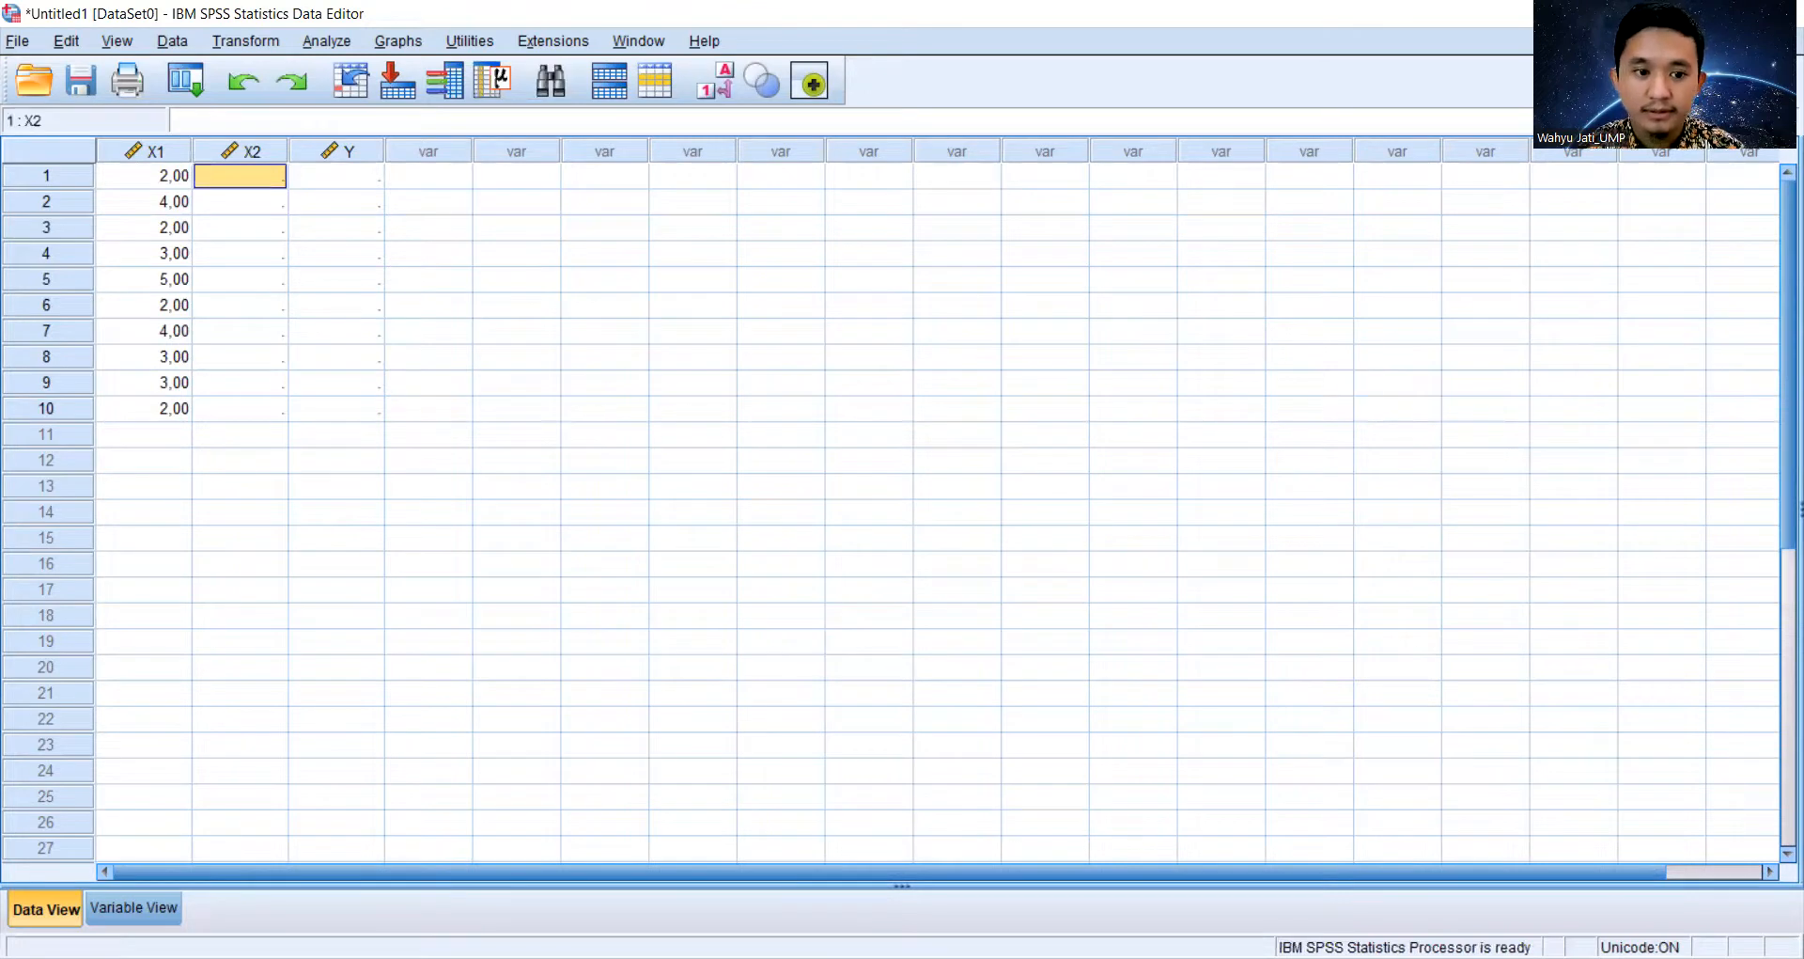
key("alt+Tab")
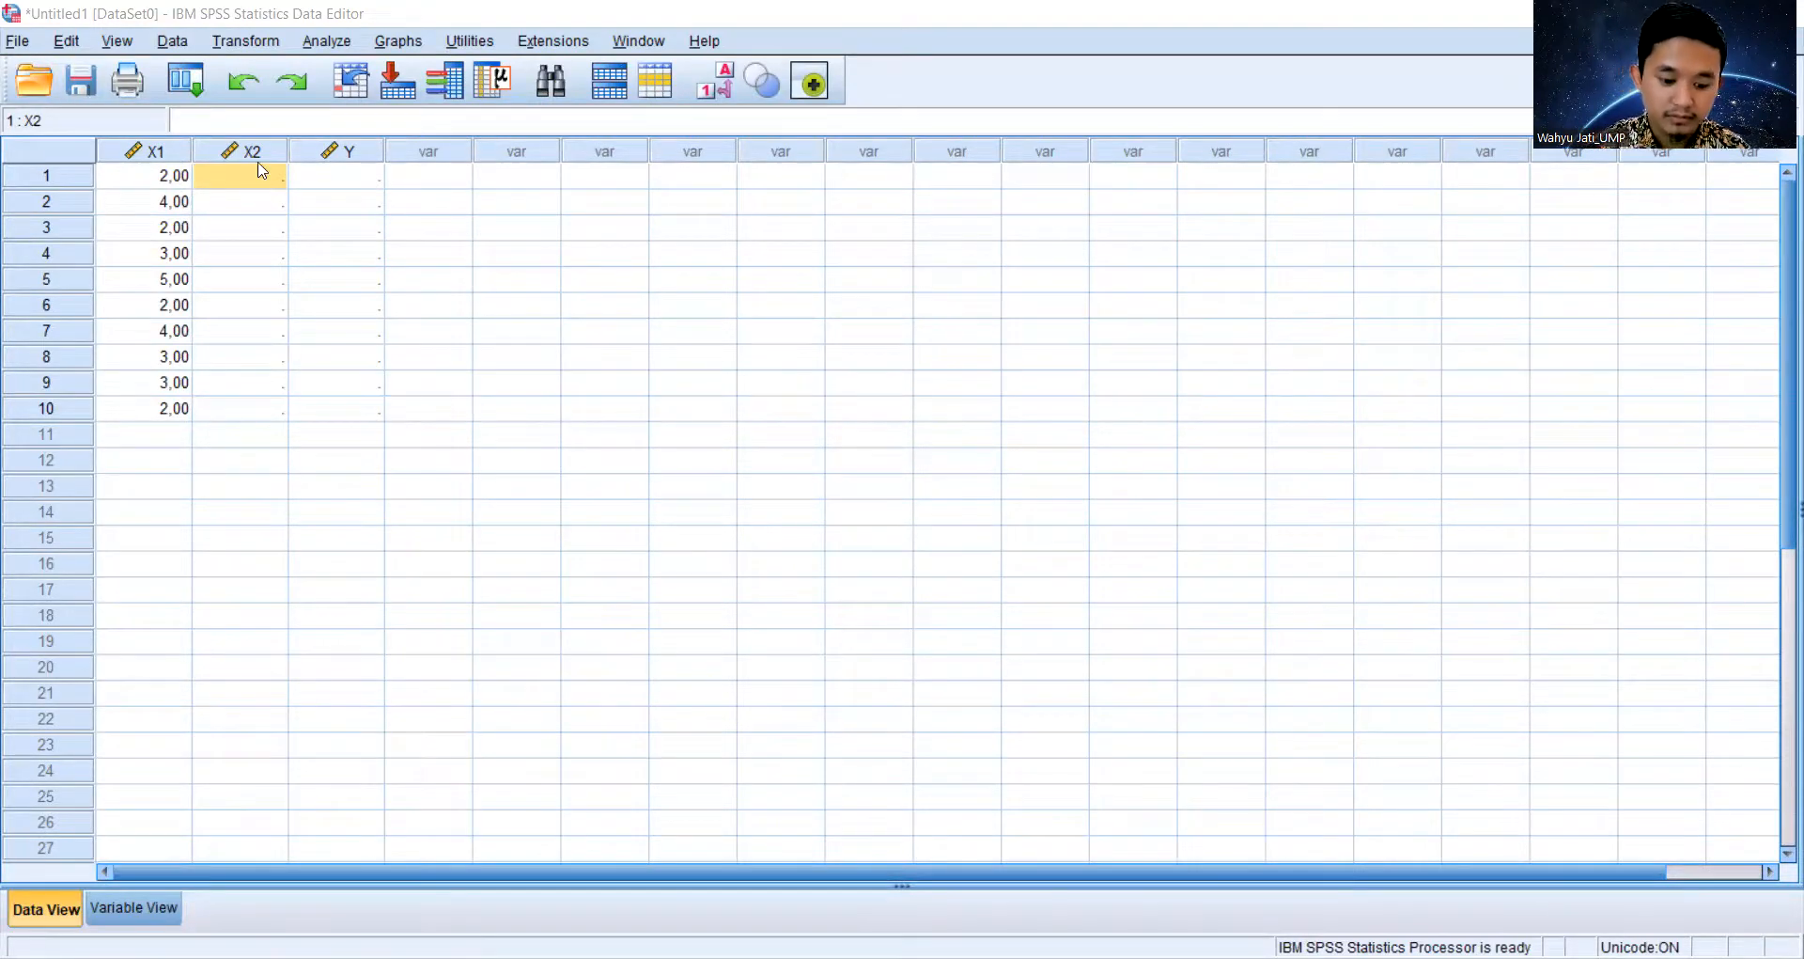
type("3,00 2,00 2,00 2,00 4,00 3,00 4,00 2,00 3,00 3,00")
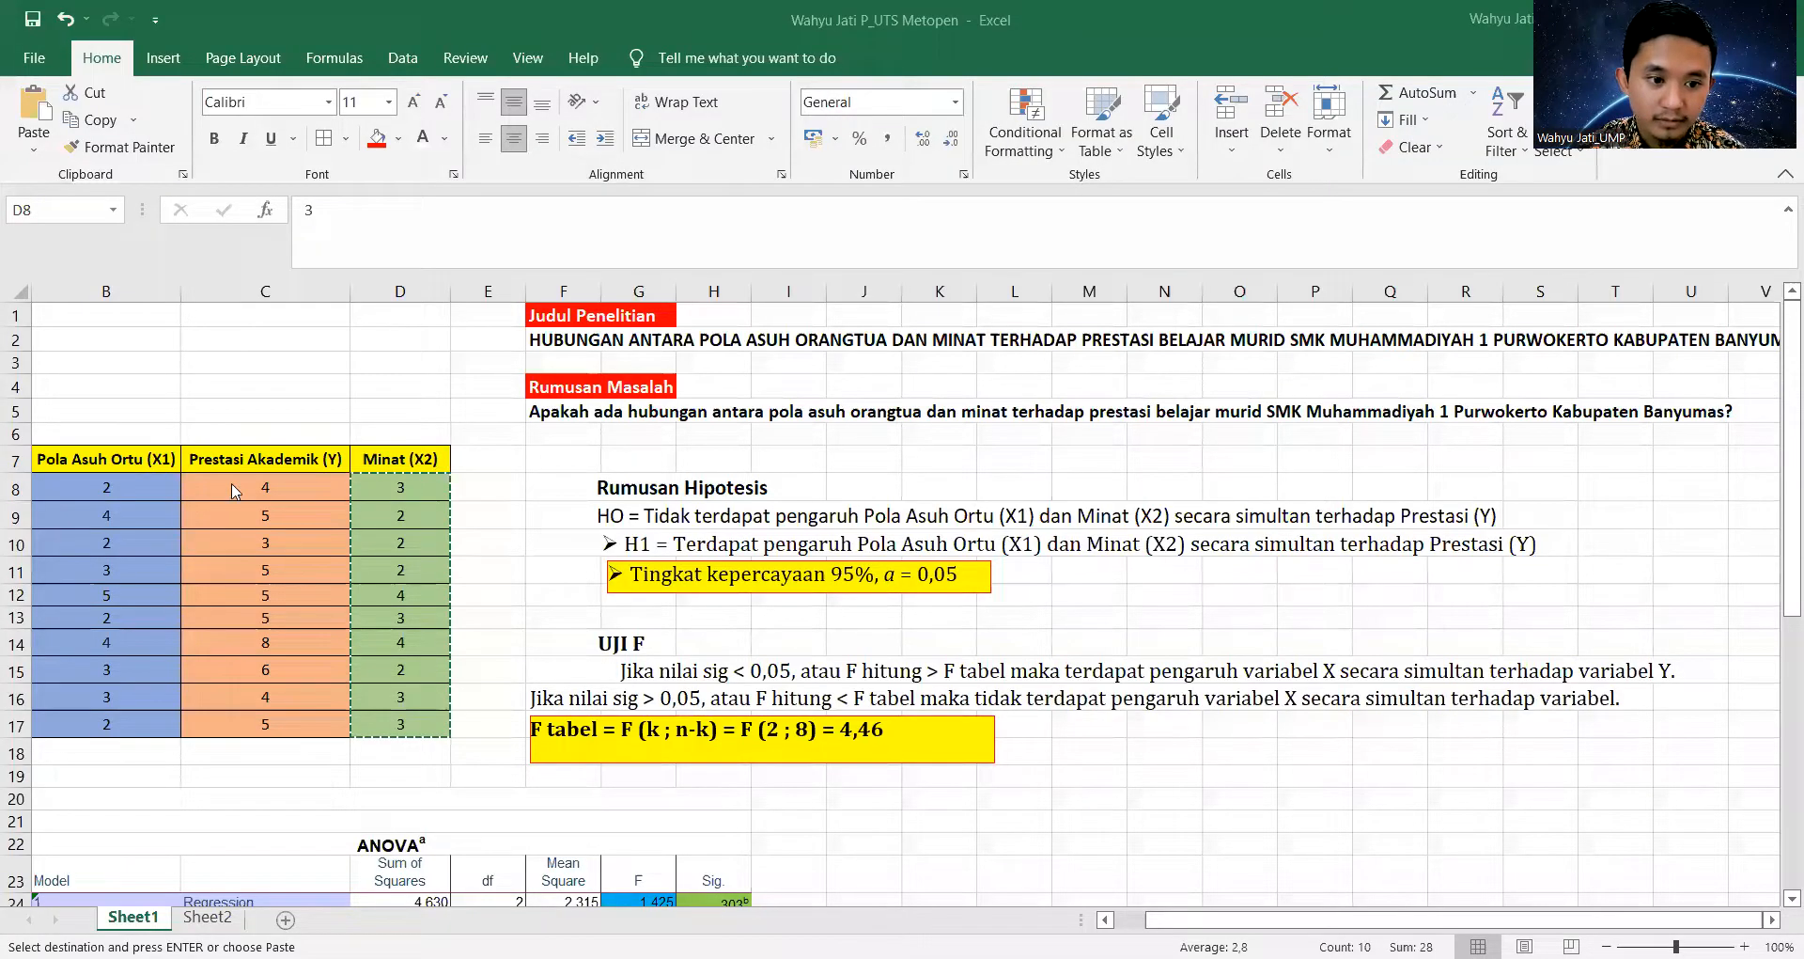
Copy the Prestasi Akademik (Y) values in C8:C17 of the Excel workbook into the Y column of the SPSS data
left_click_drag(226, 482, 286, 724)
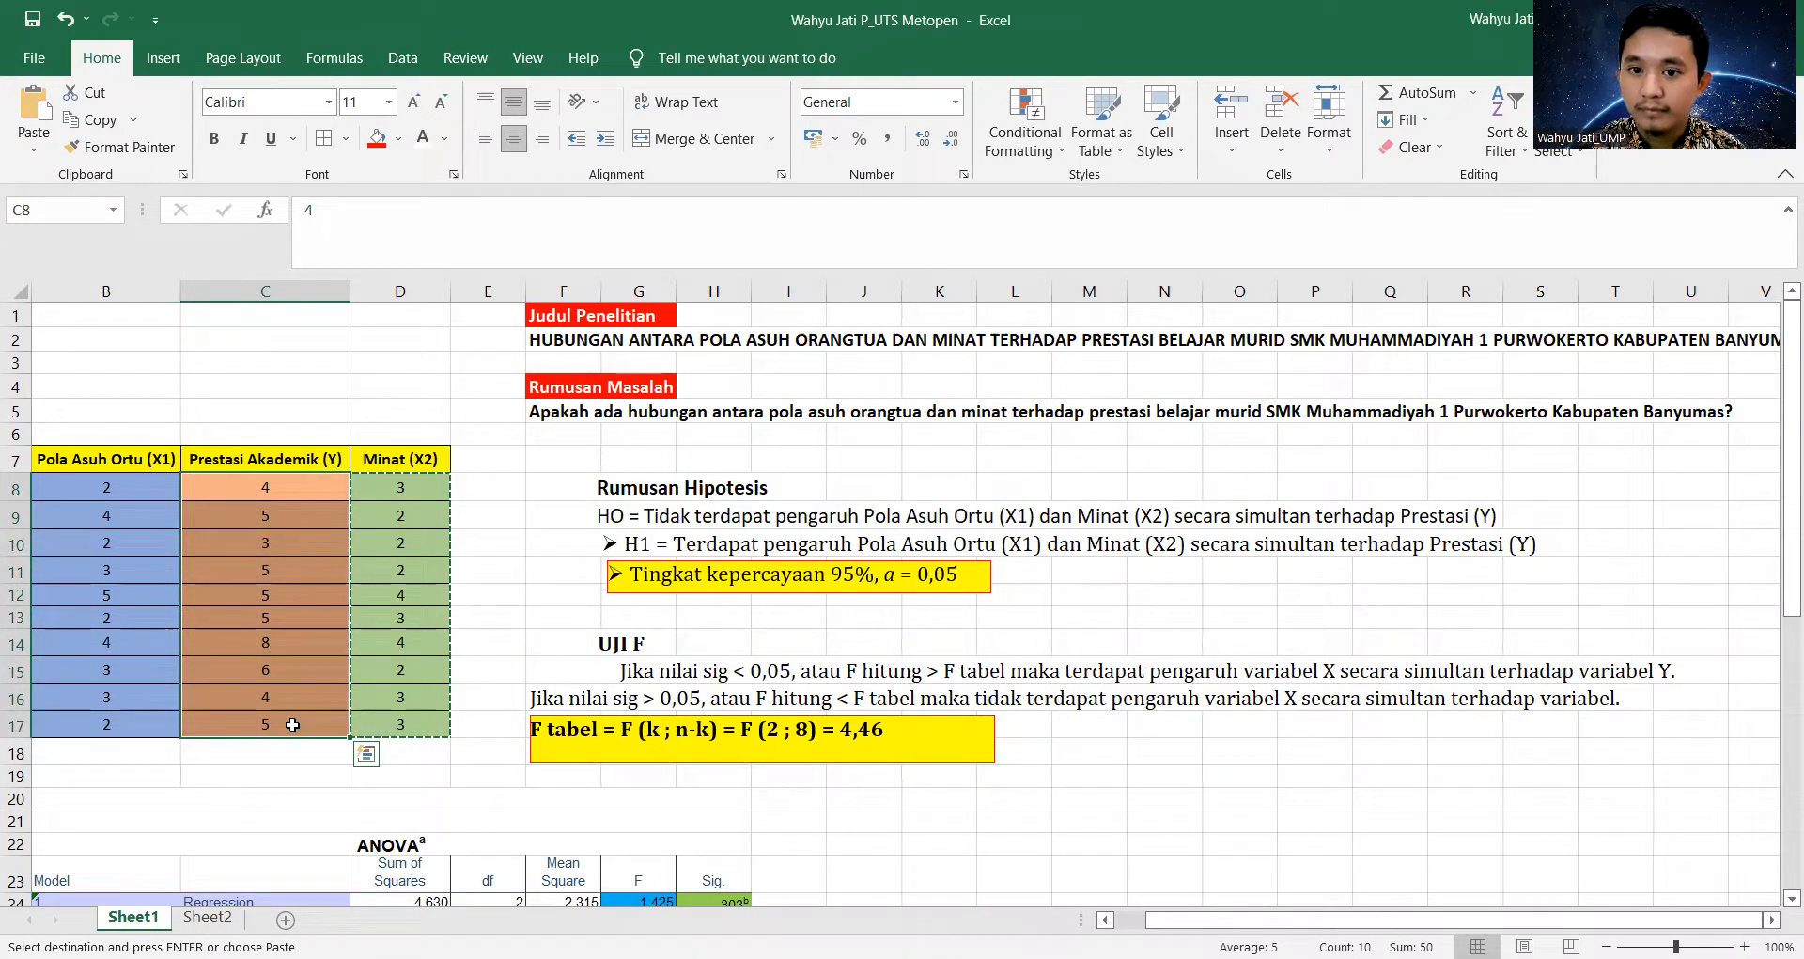
key("ctrl+c")
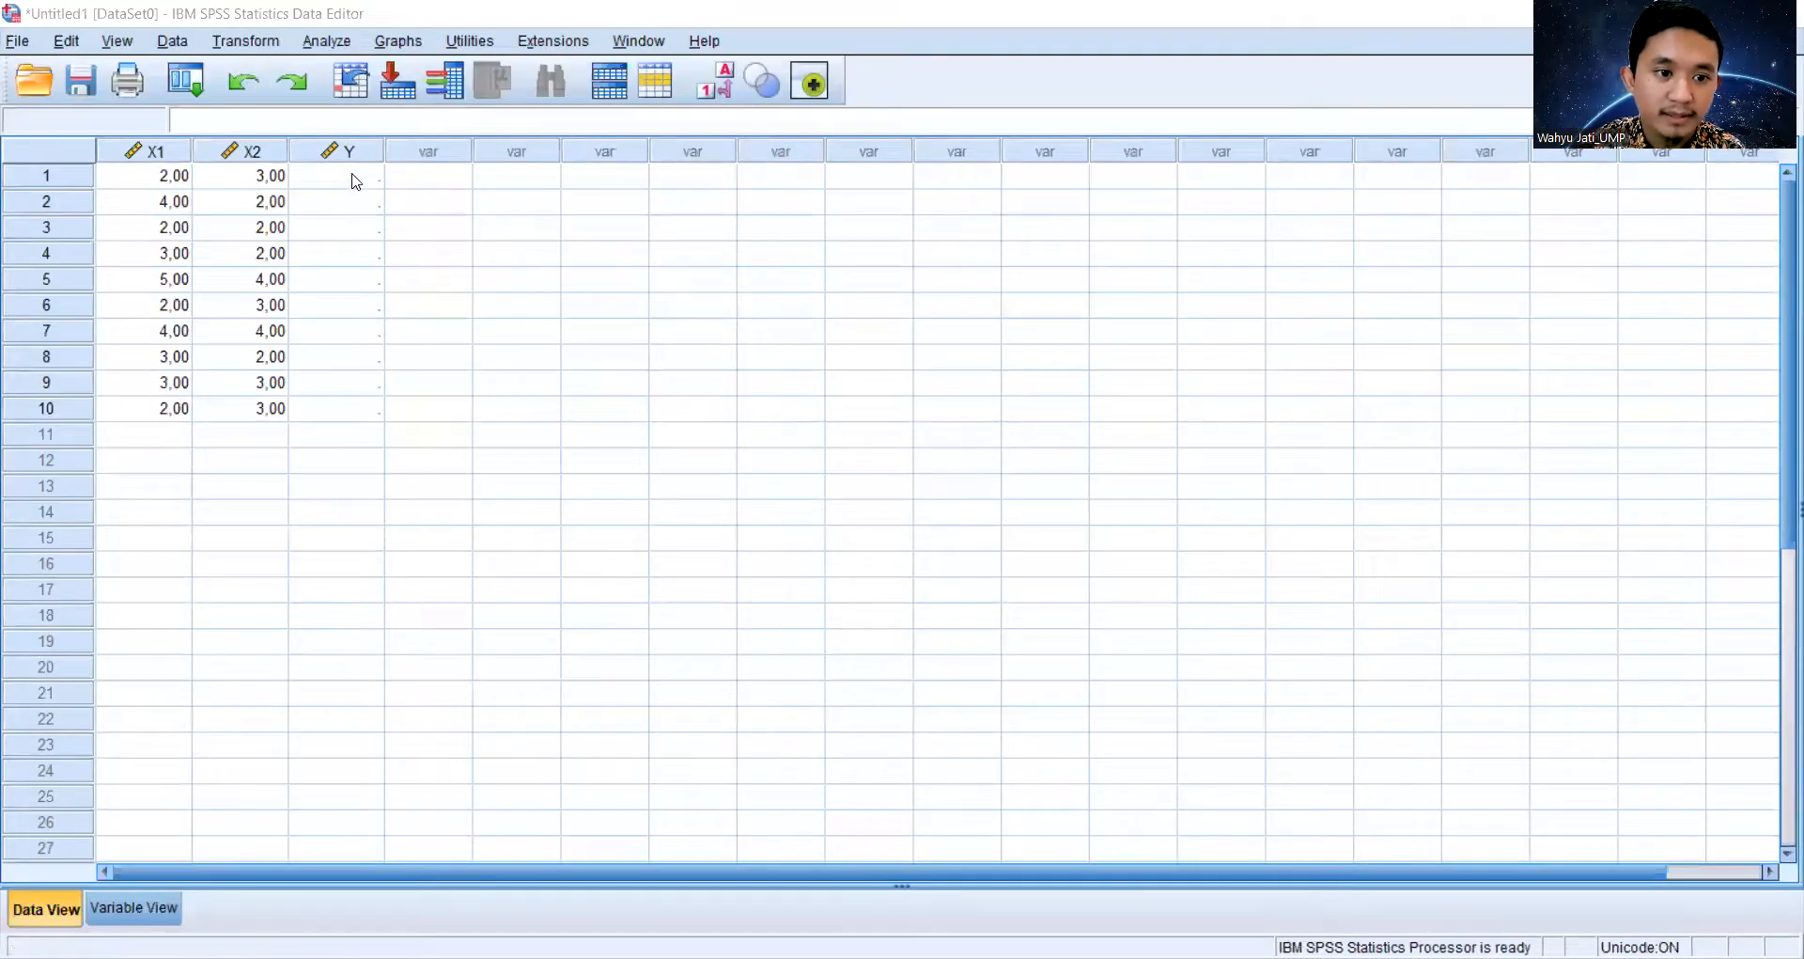
left_click(355, 178)
key("ctrl+v")
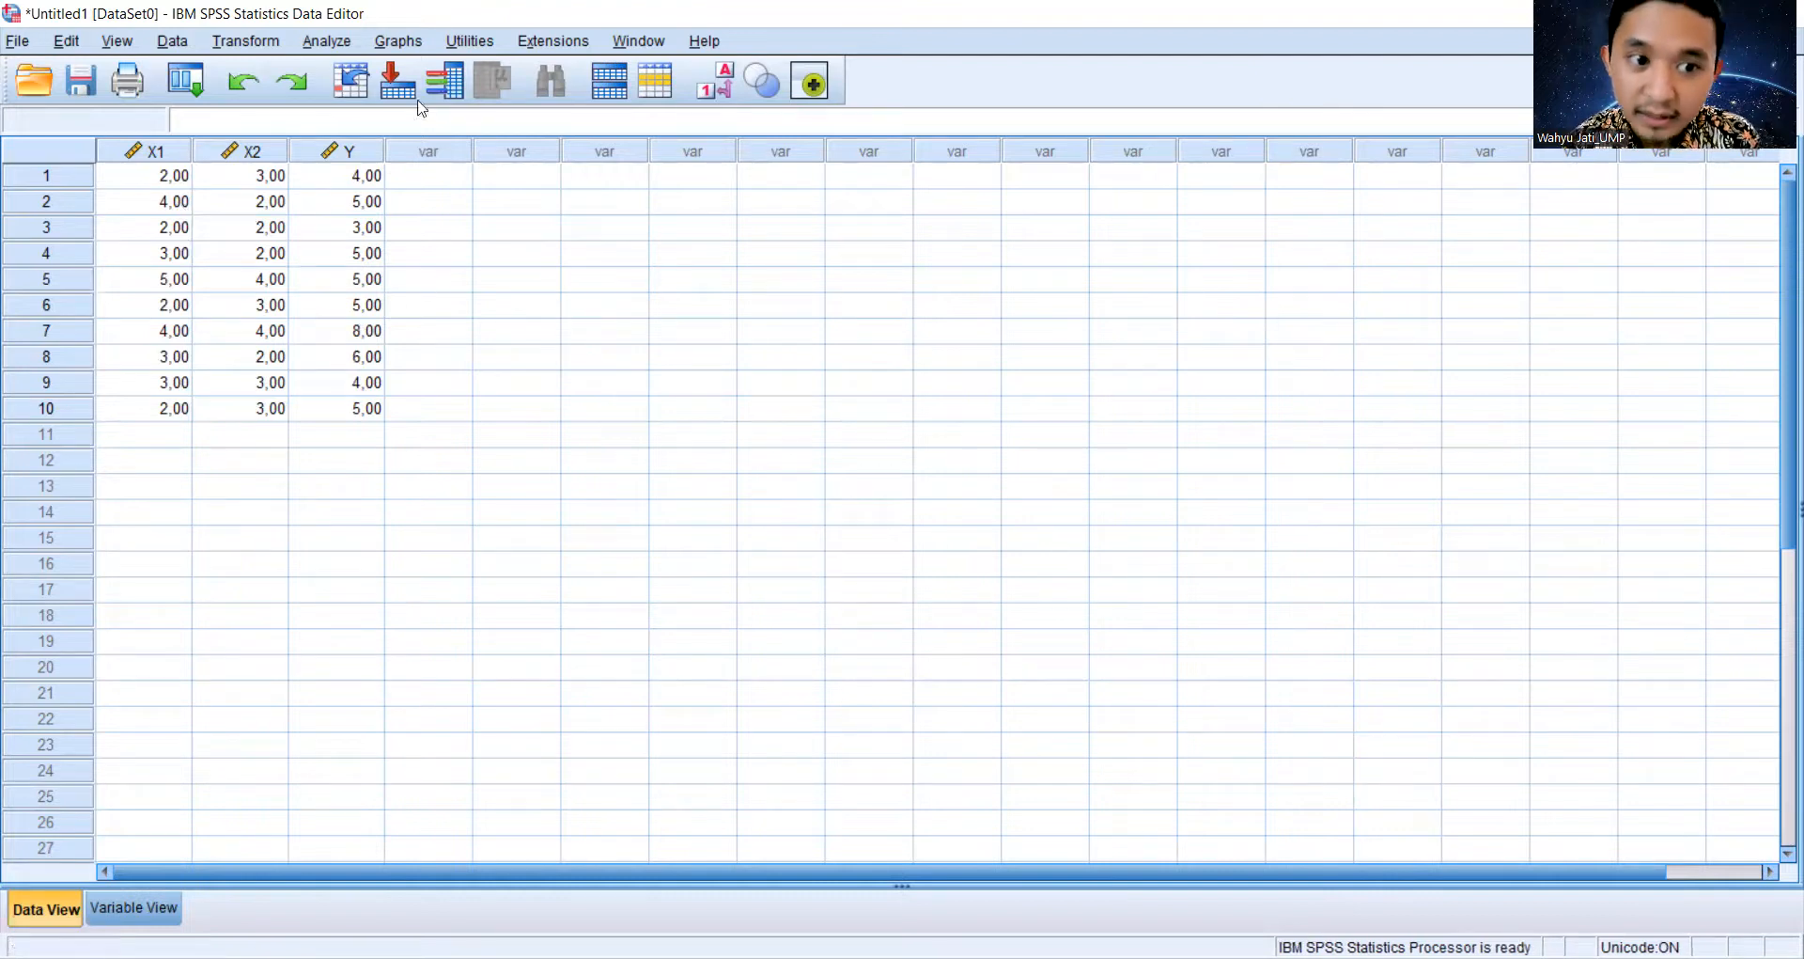
Set up a linear regression analysis with Prestasi [Y] as the dependent variable
left_click(331, 44)
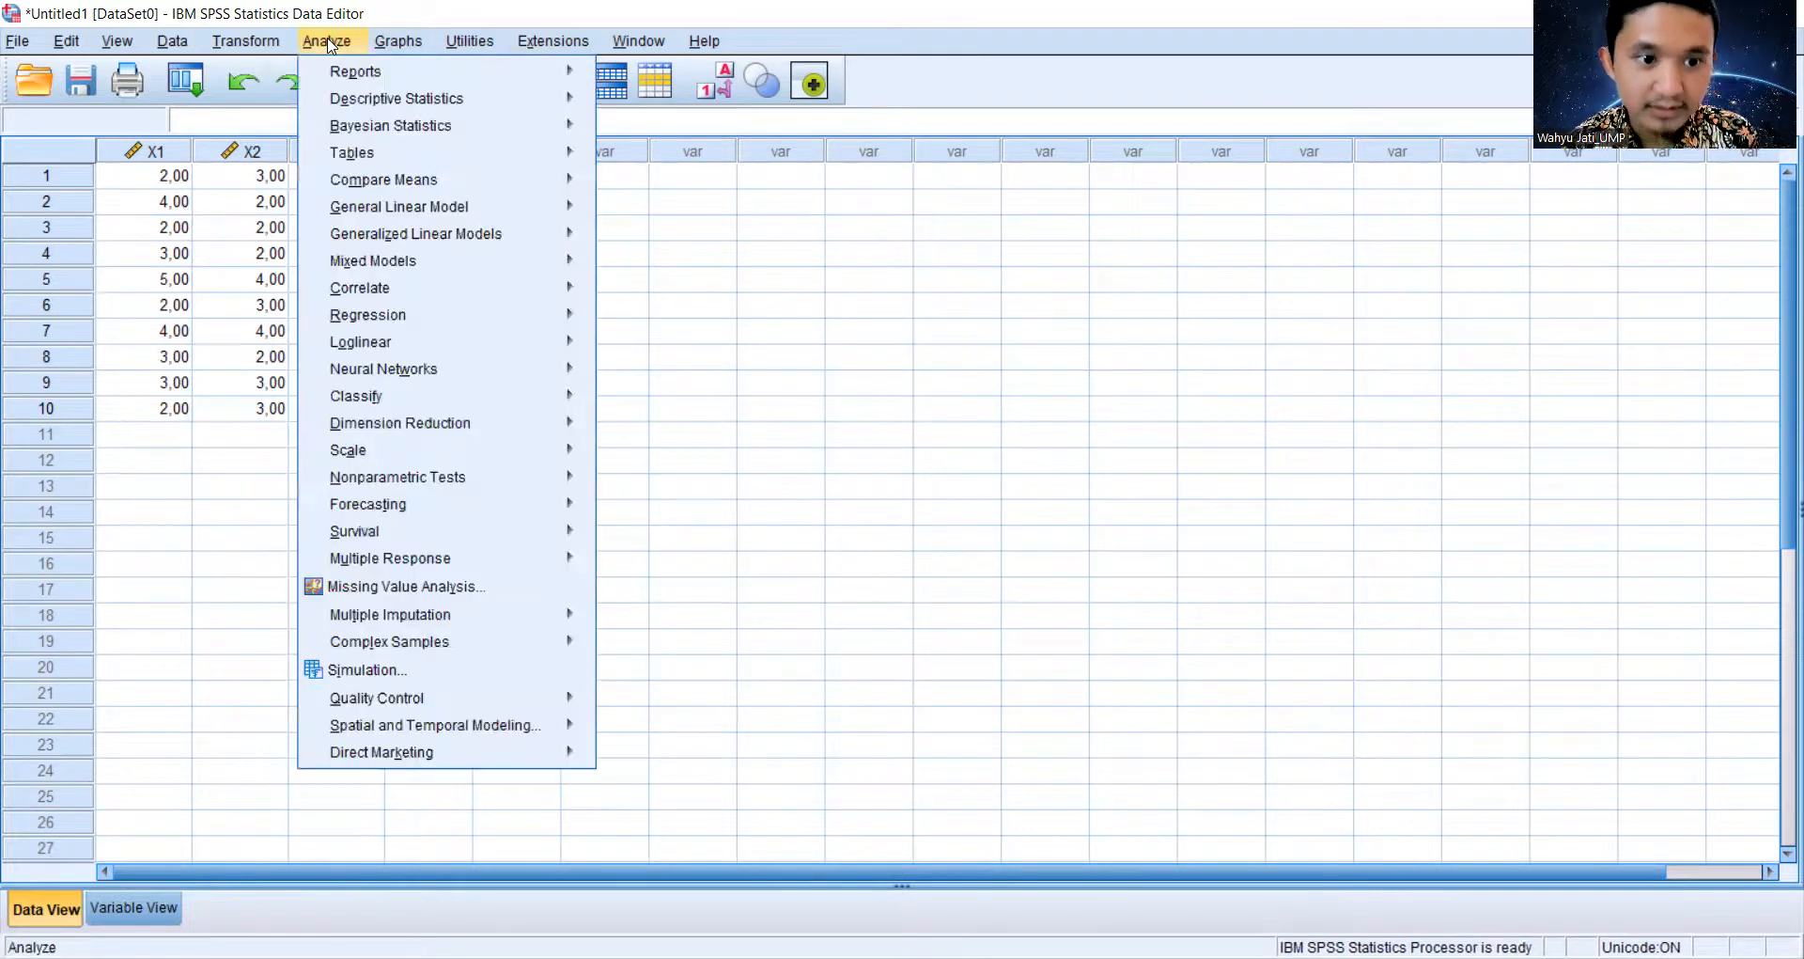
mouse_move(410, 337)
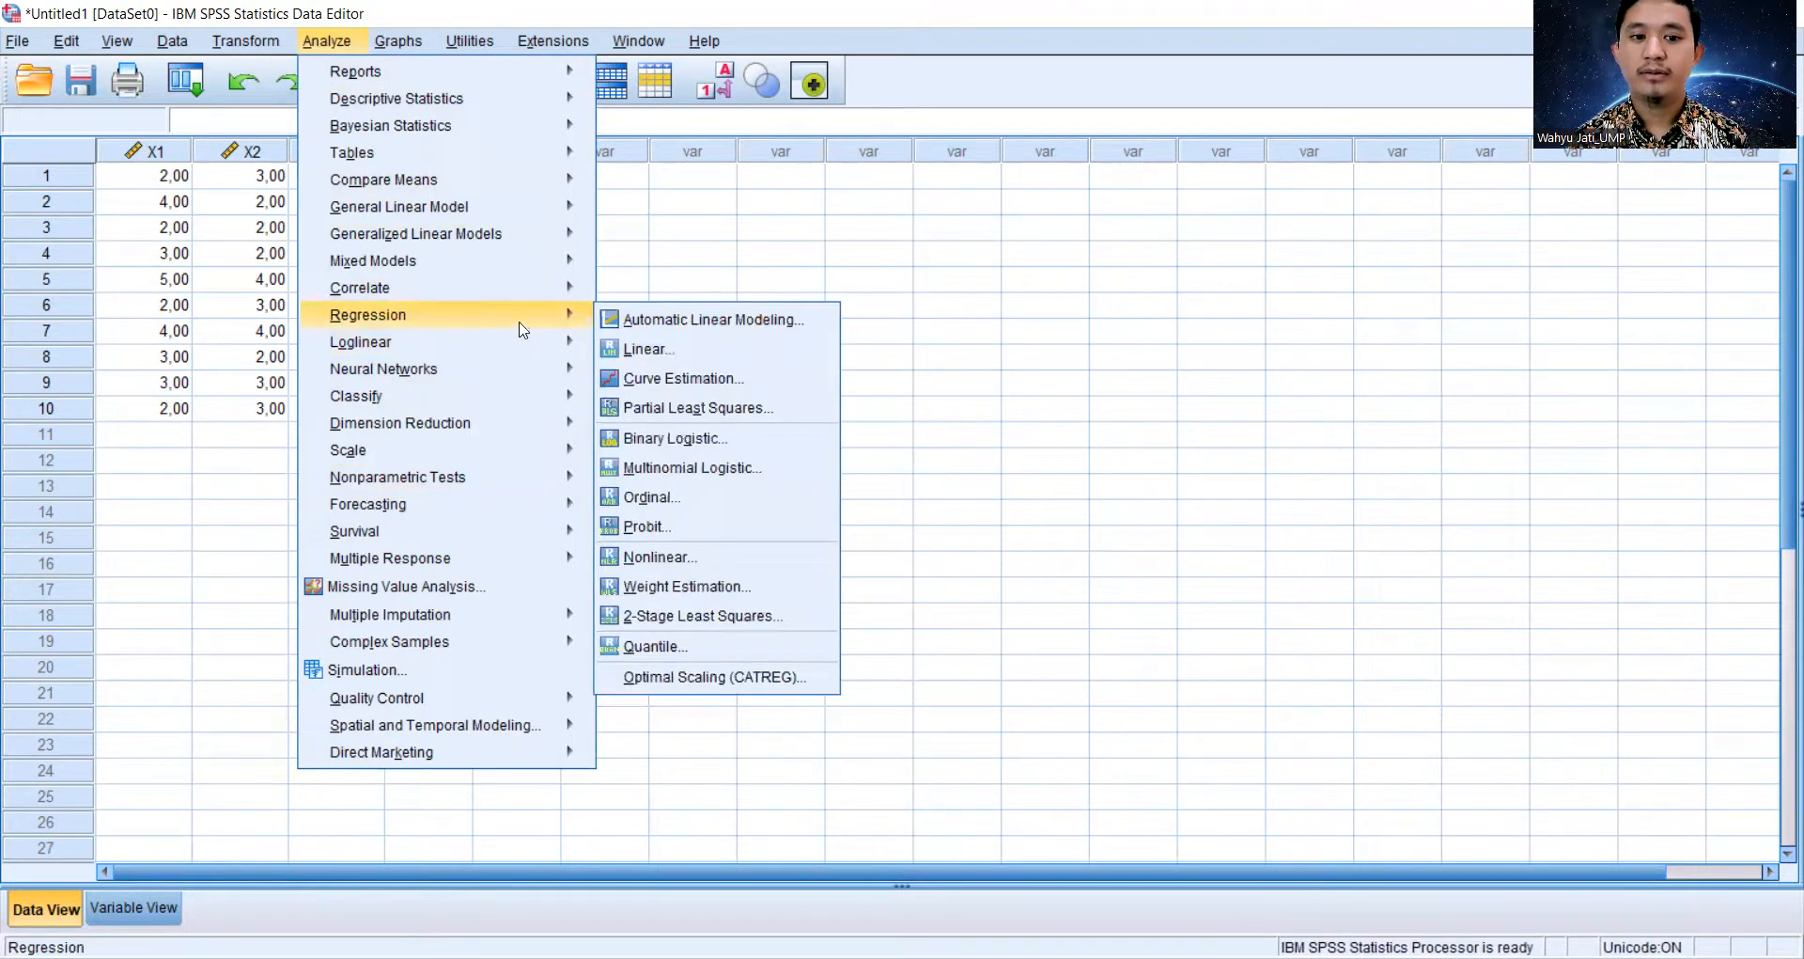
left_click(647, 350)
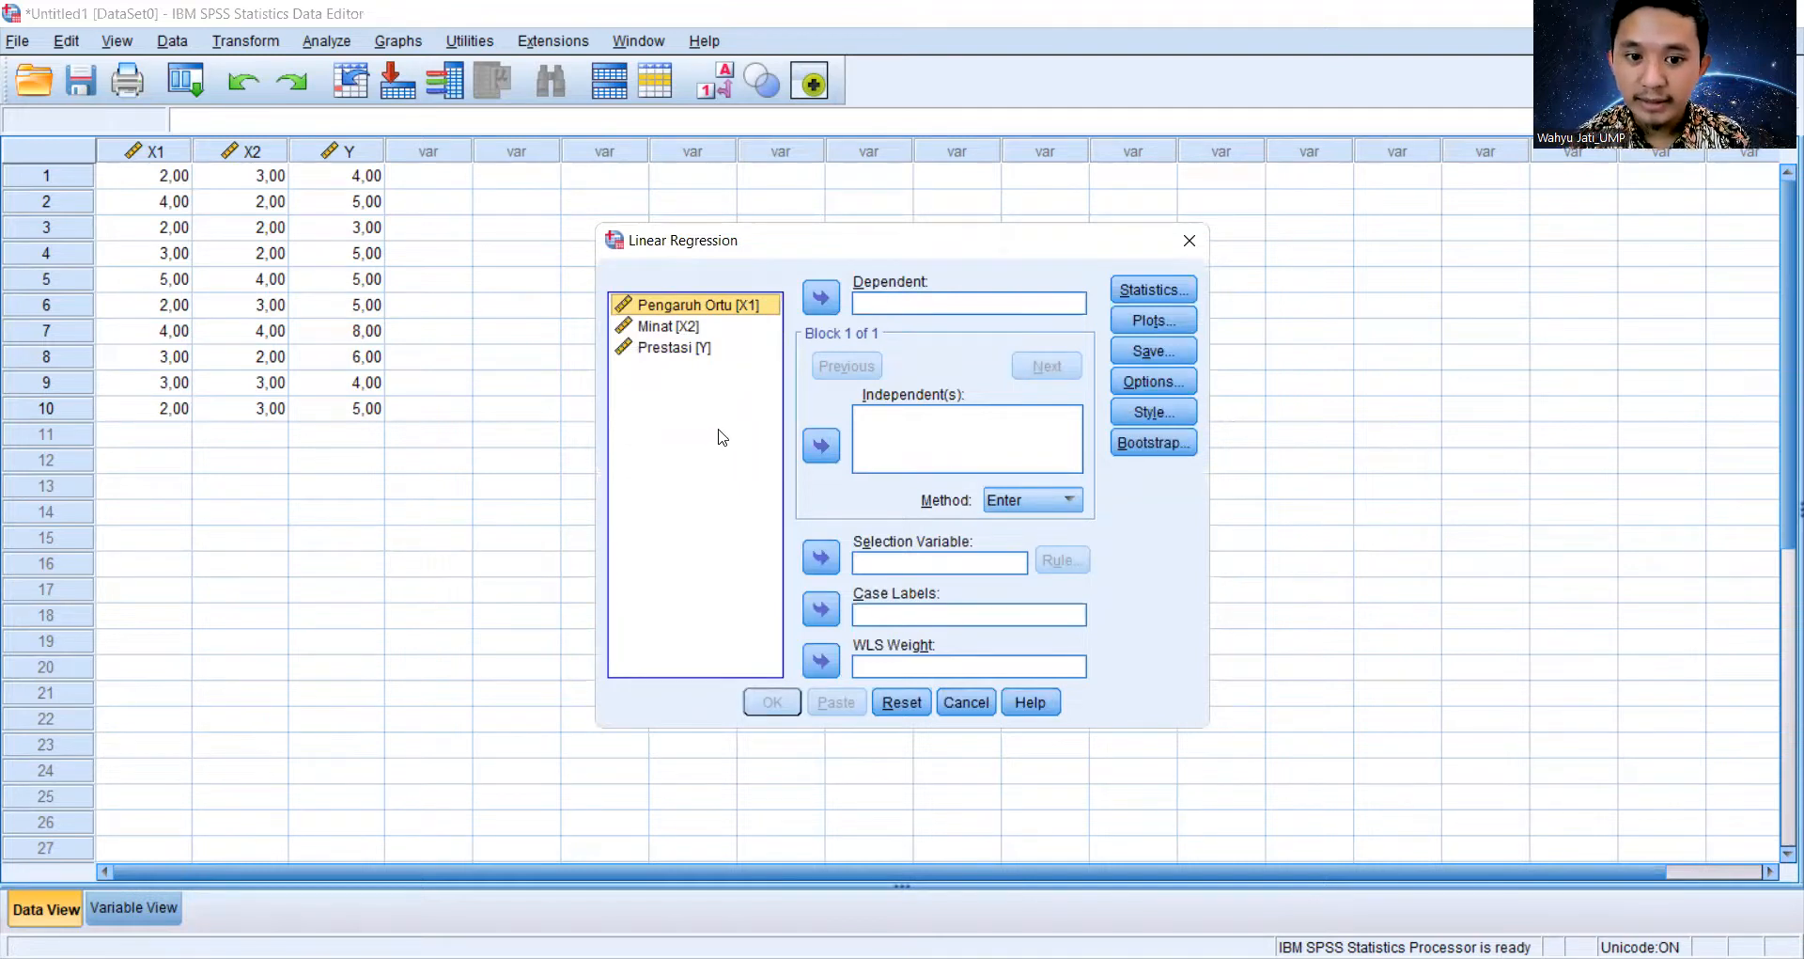
left_click(688, 350)
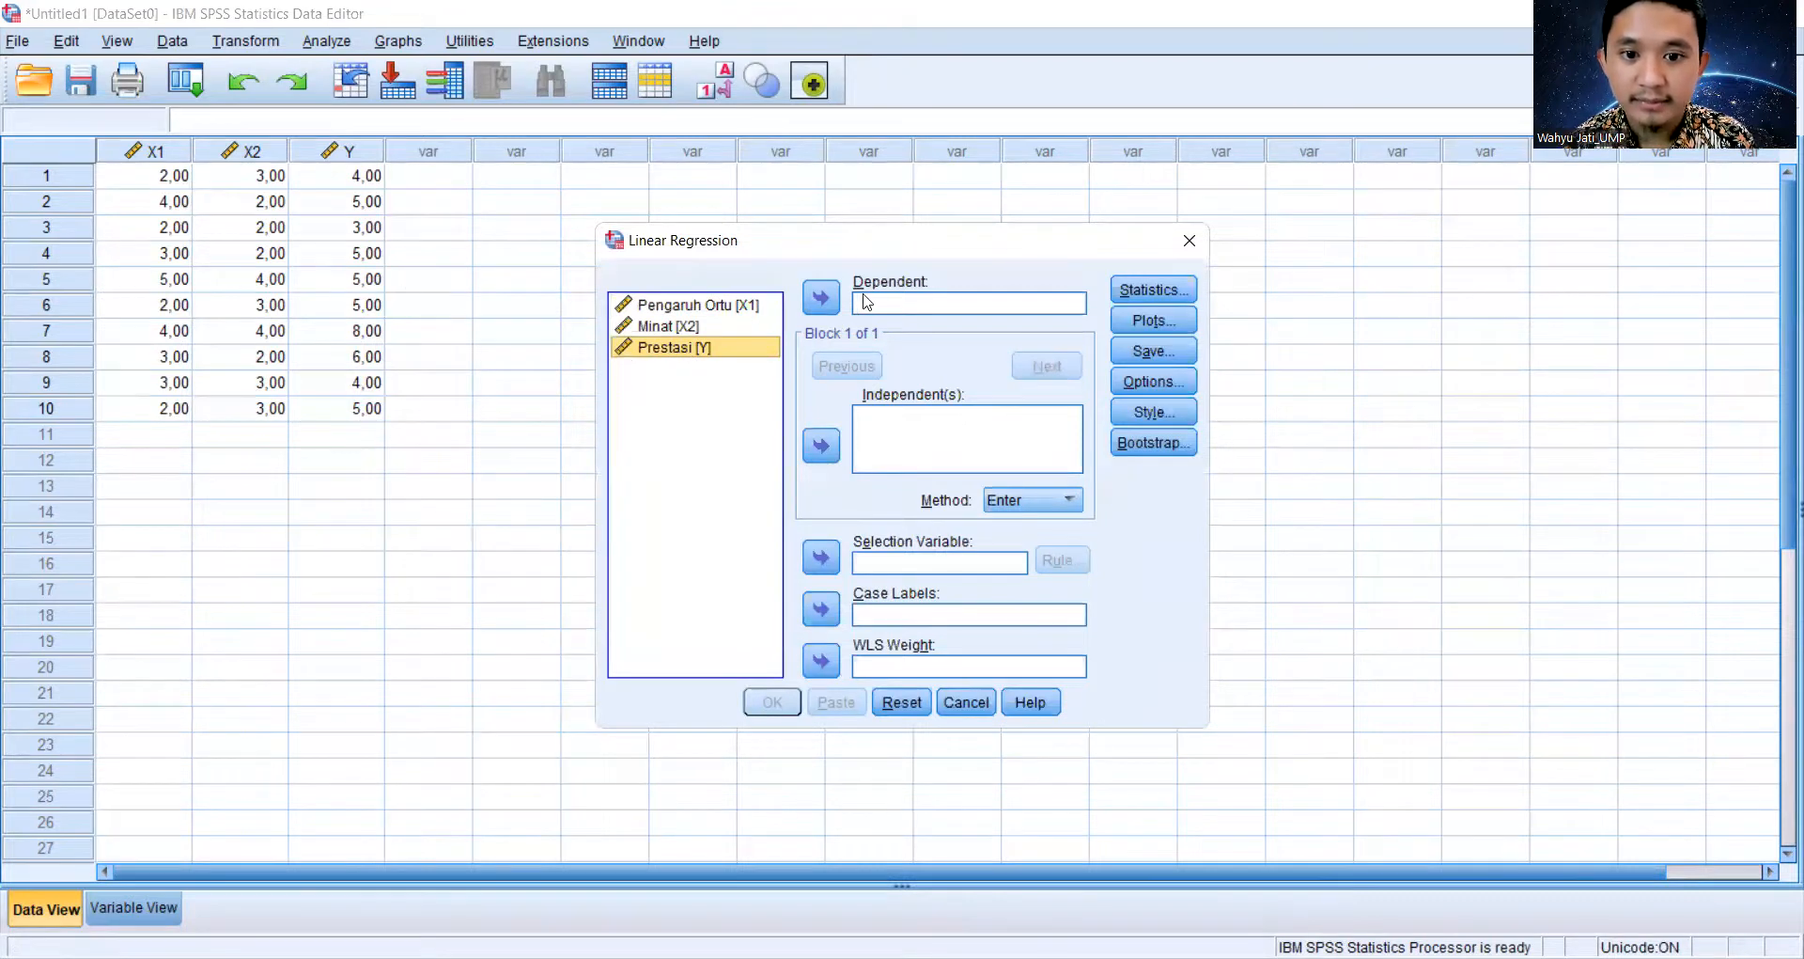
left_click(820, 298)
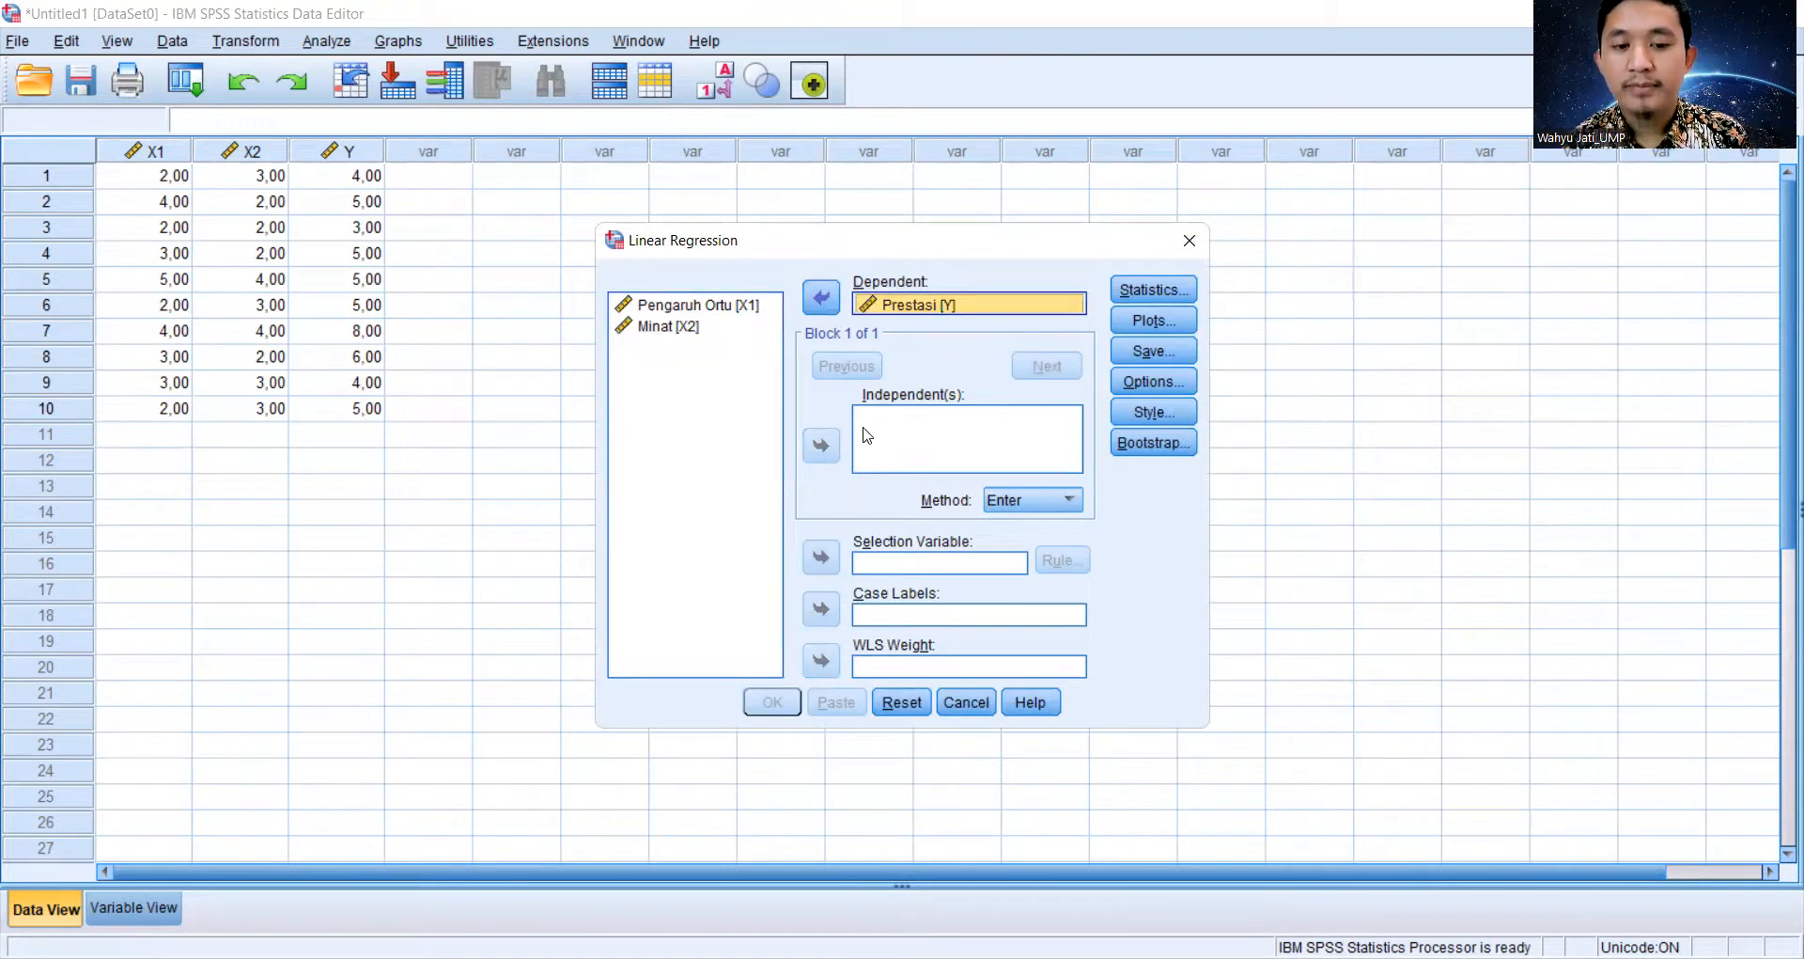
Add Pengaruh Ortu [X1] and Minat [X2] as the independent variables and run the regression
left_click(720, 306)
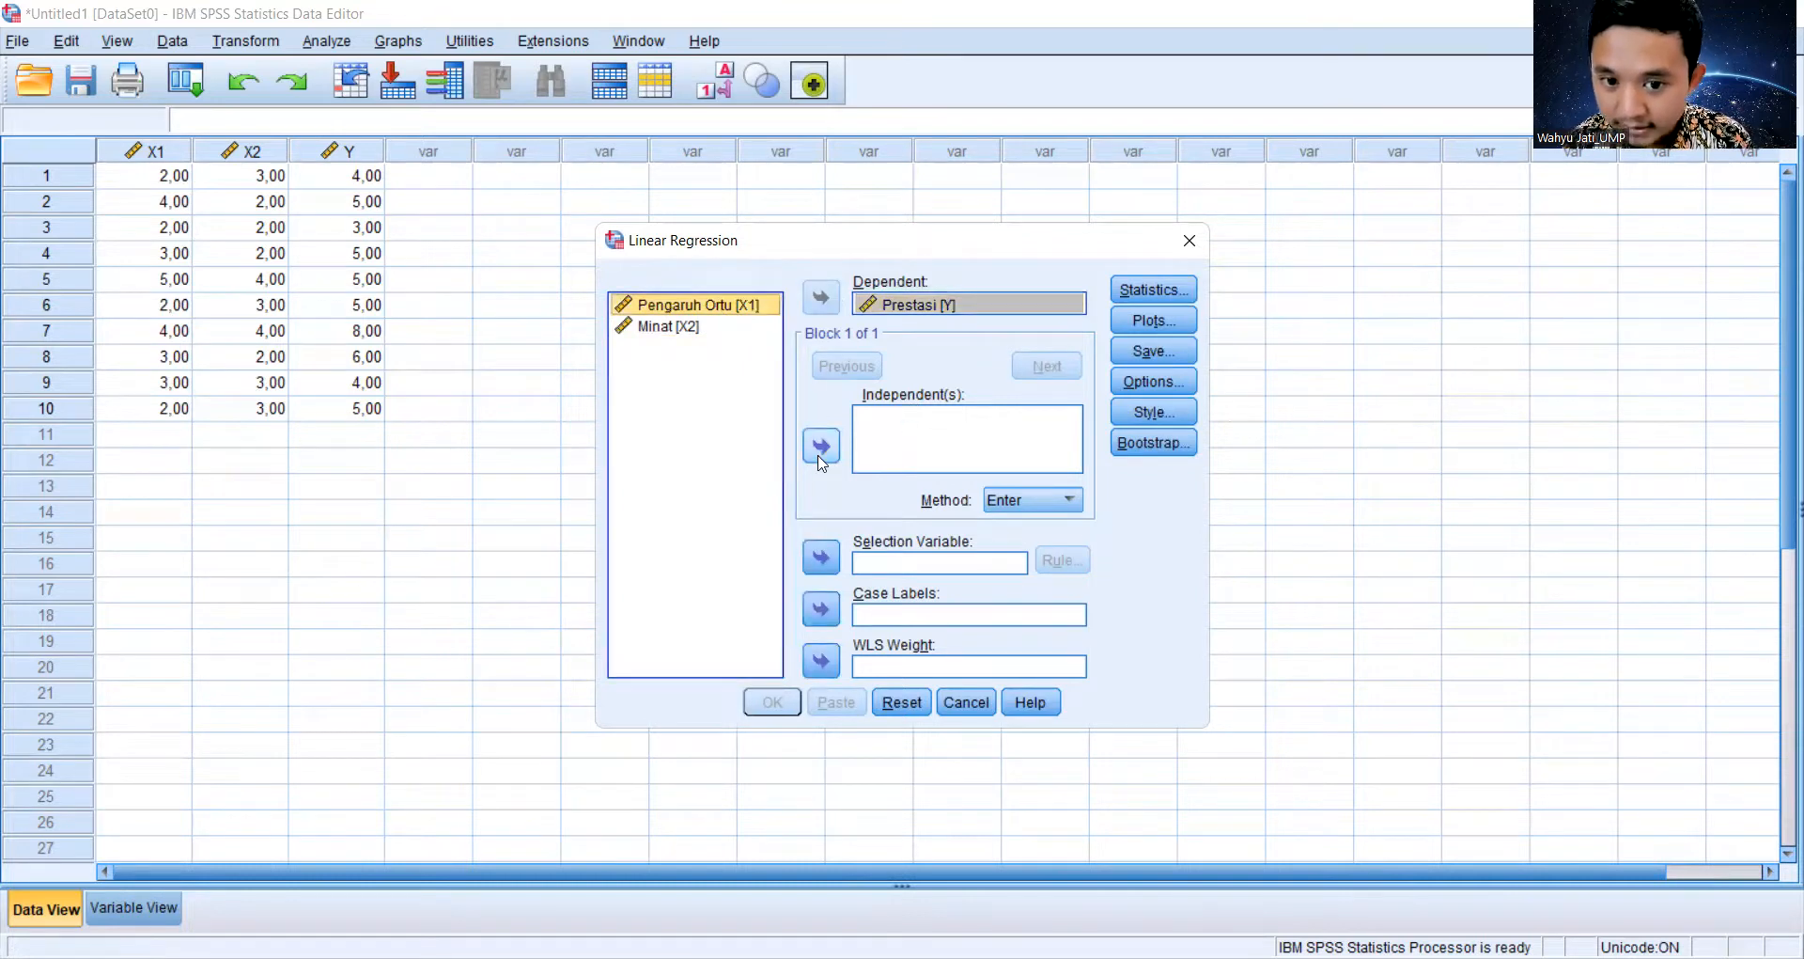
left_click(820, 445)
left_click(669, 326)
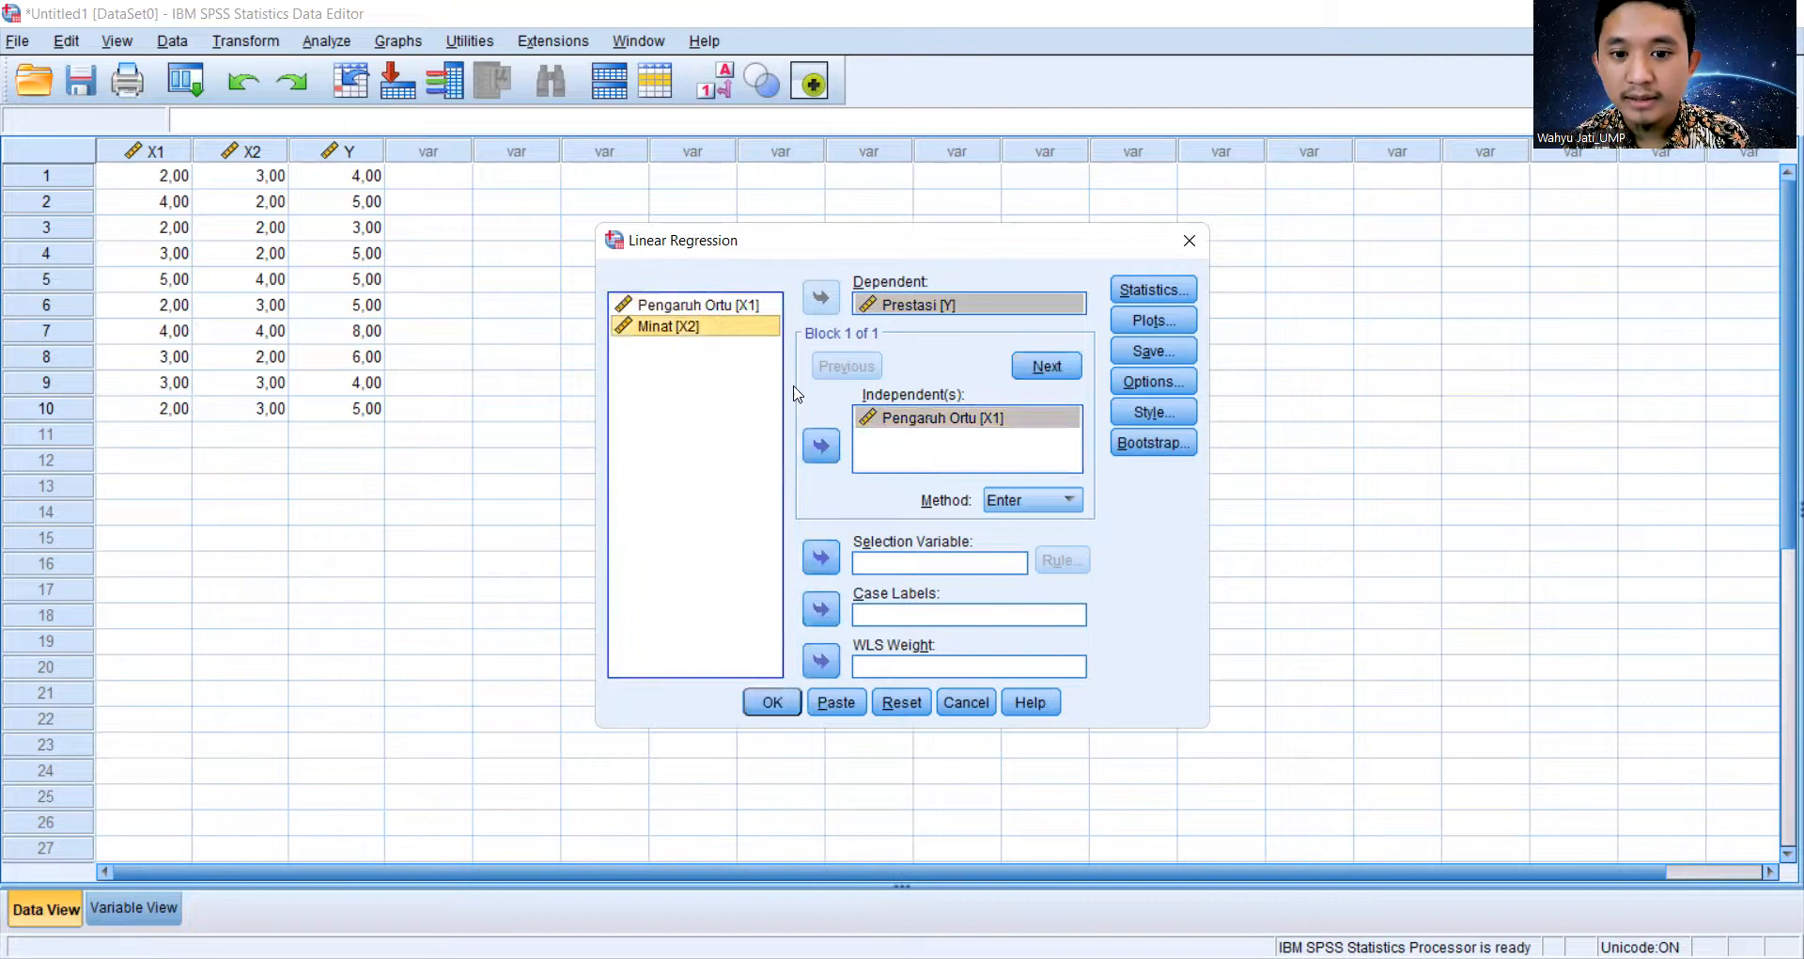
left_click(821, 446)
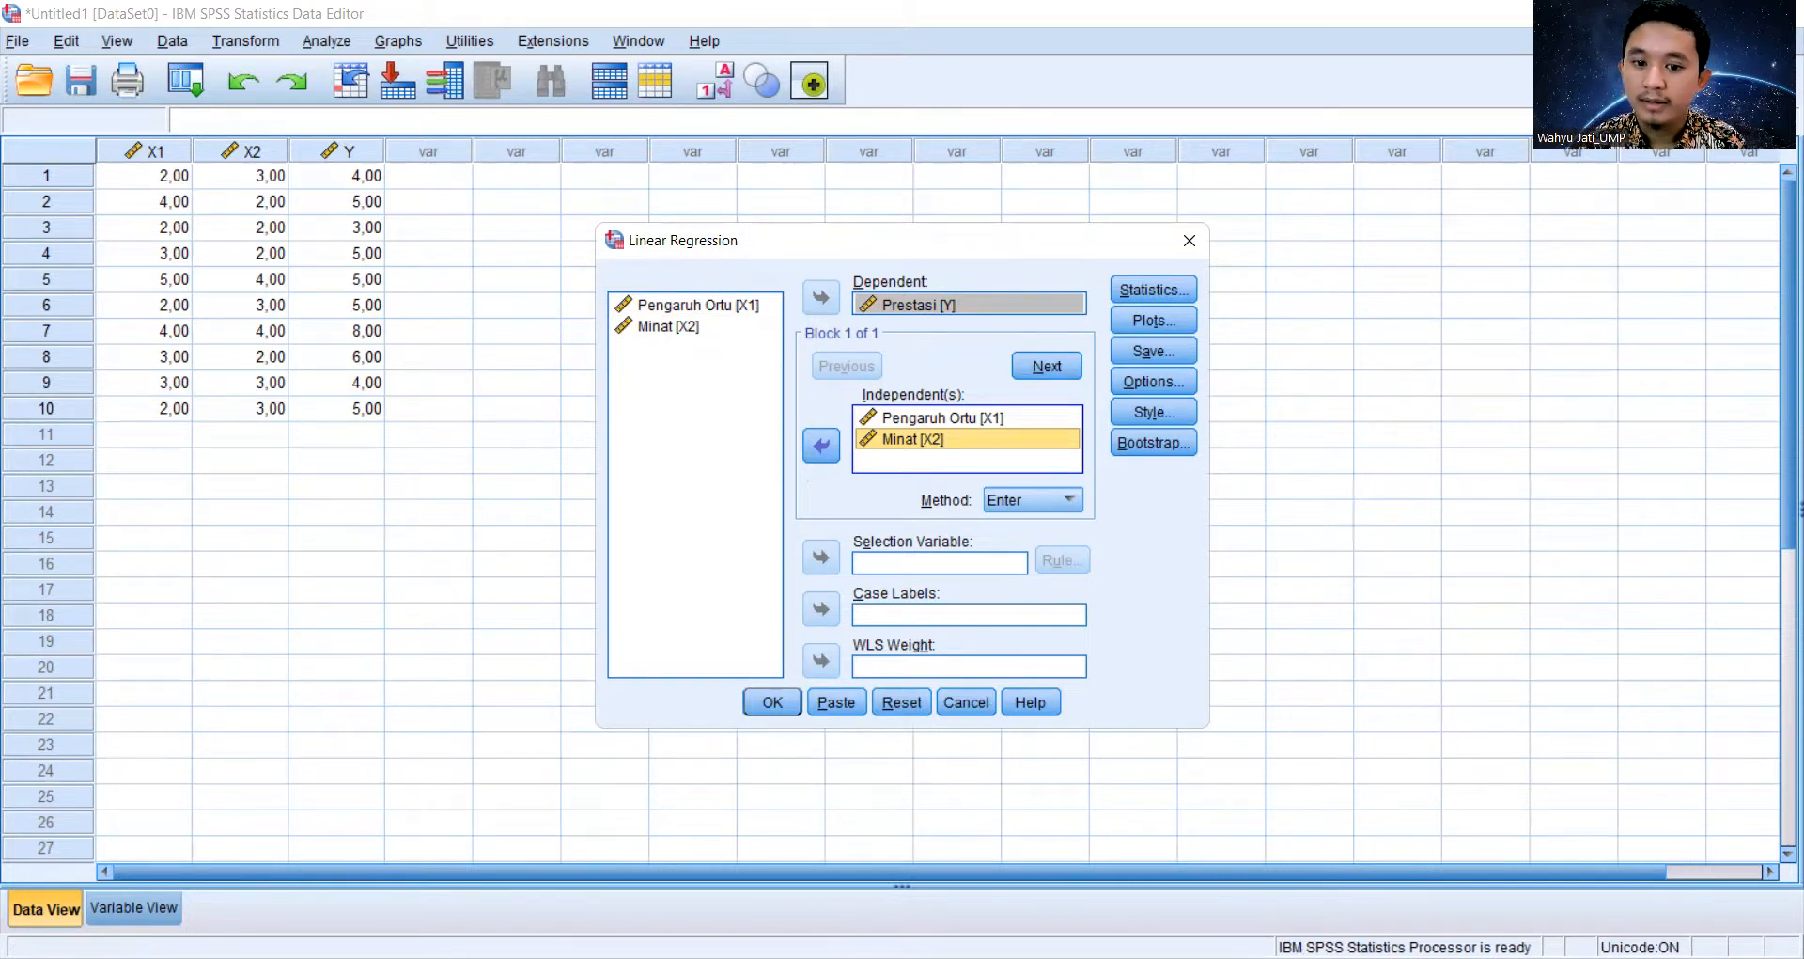
left_click(762, 707)
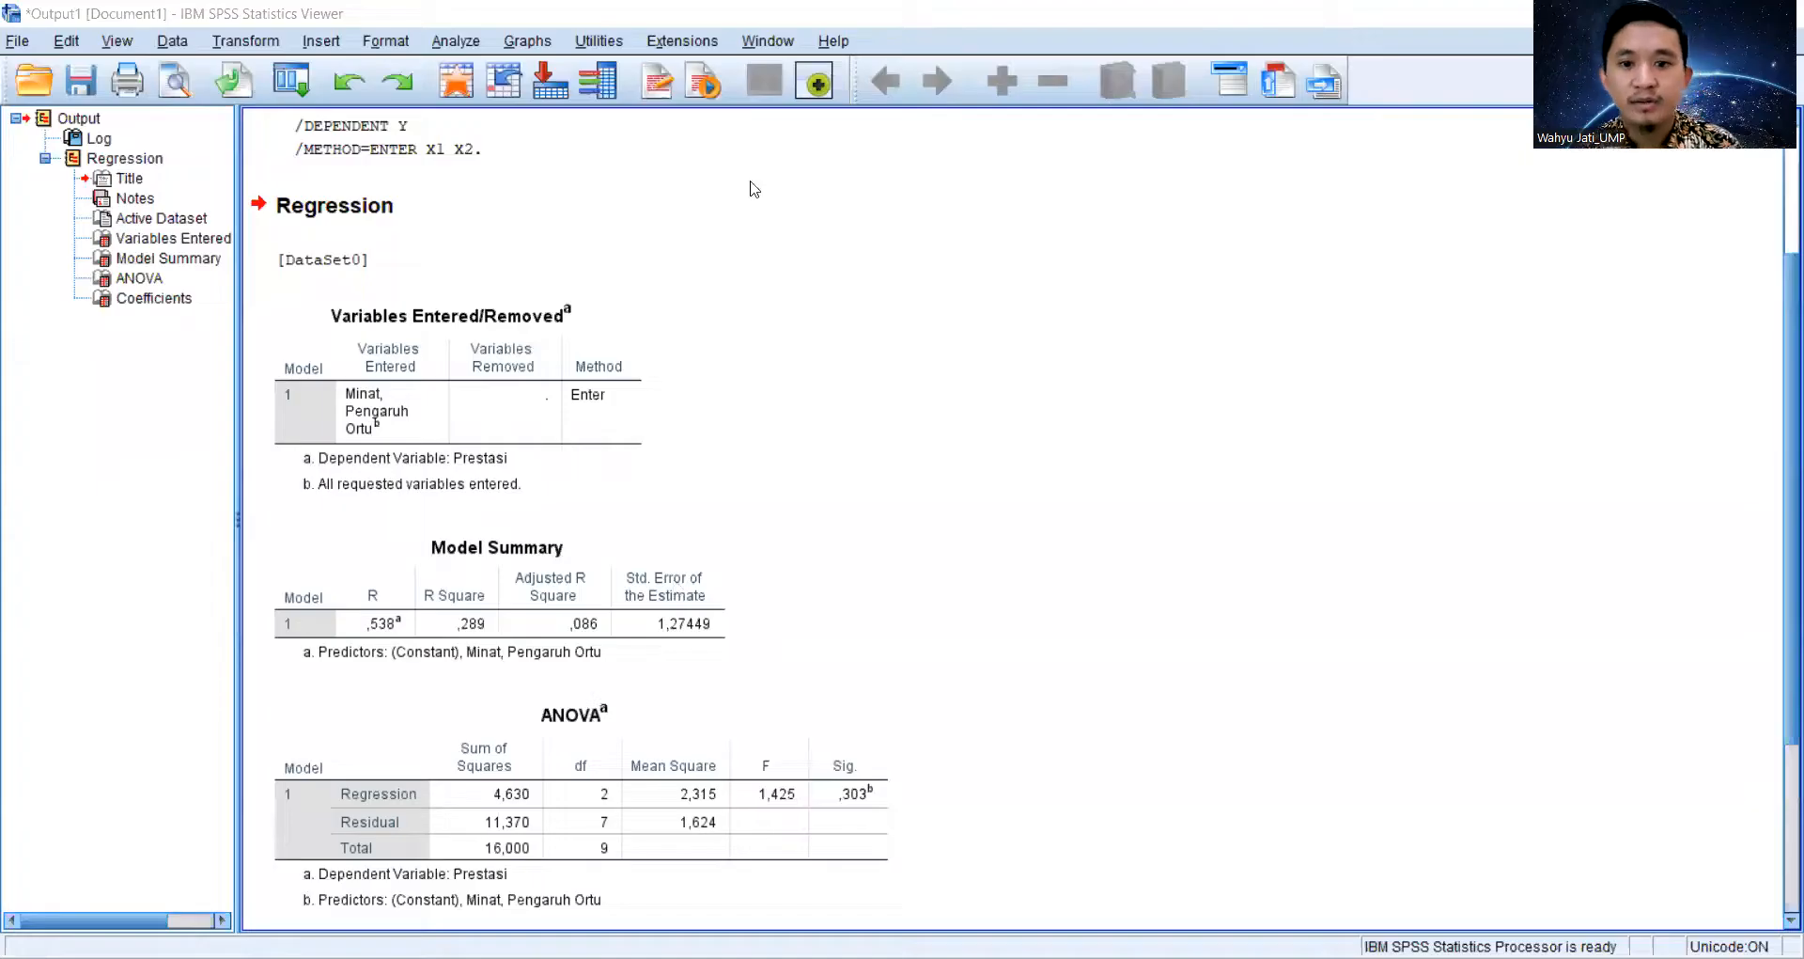
Examine the regression output, including the syntax log and the Variables Entered, Model Summary, ANOVA and Coefficients tables
scroll(362, 231, "up", 3)
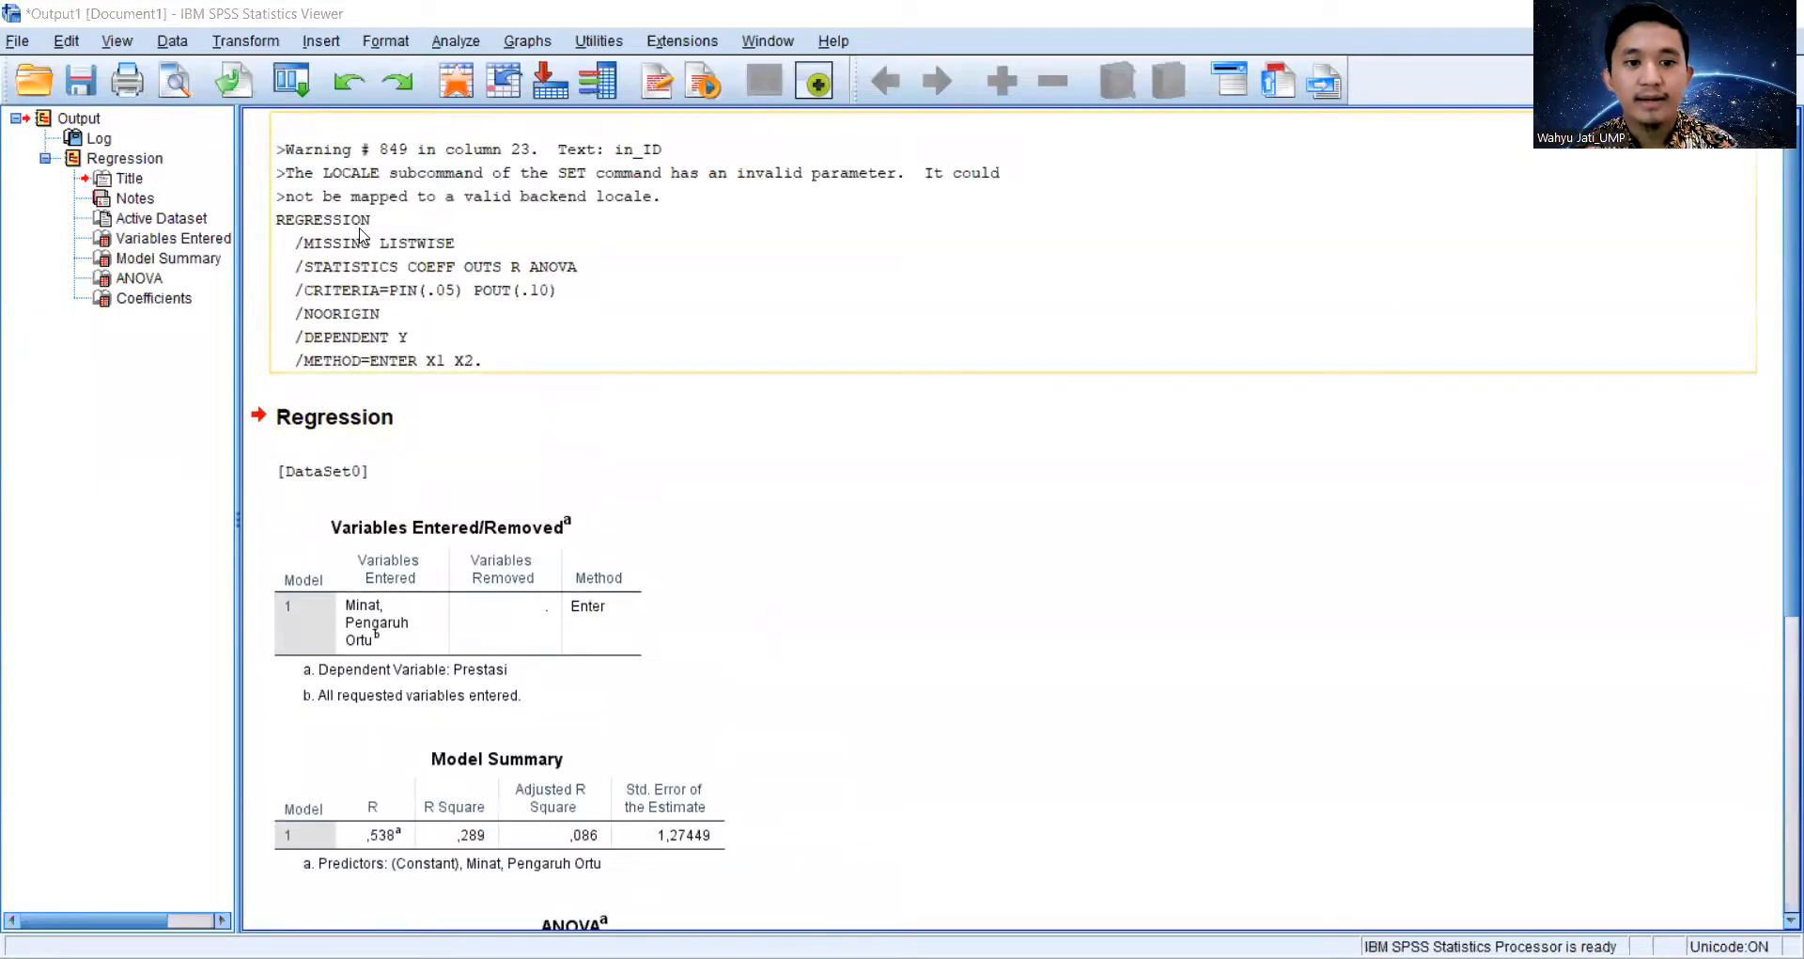
scroll(364, 333, "down", 2)
scroll(365, 380, "down", 2)
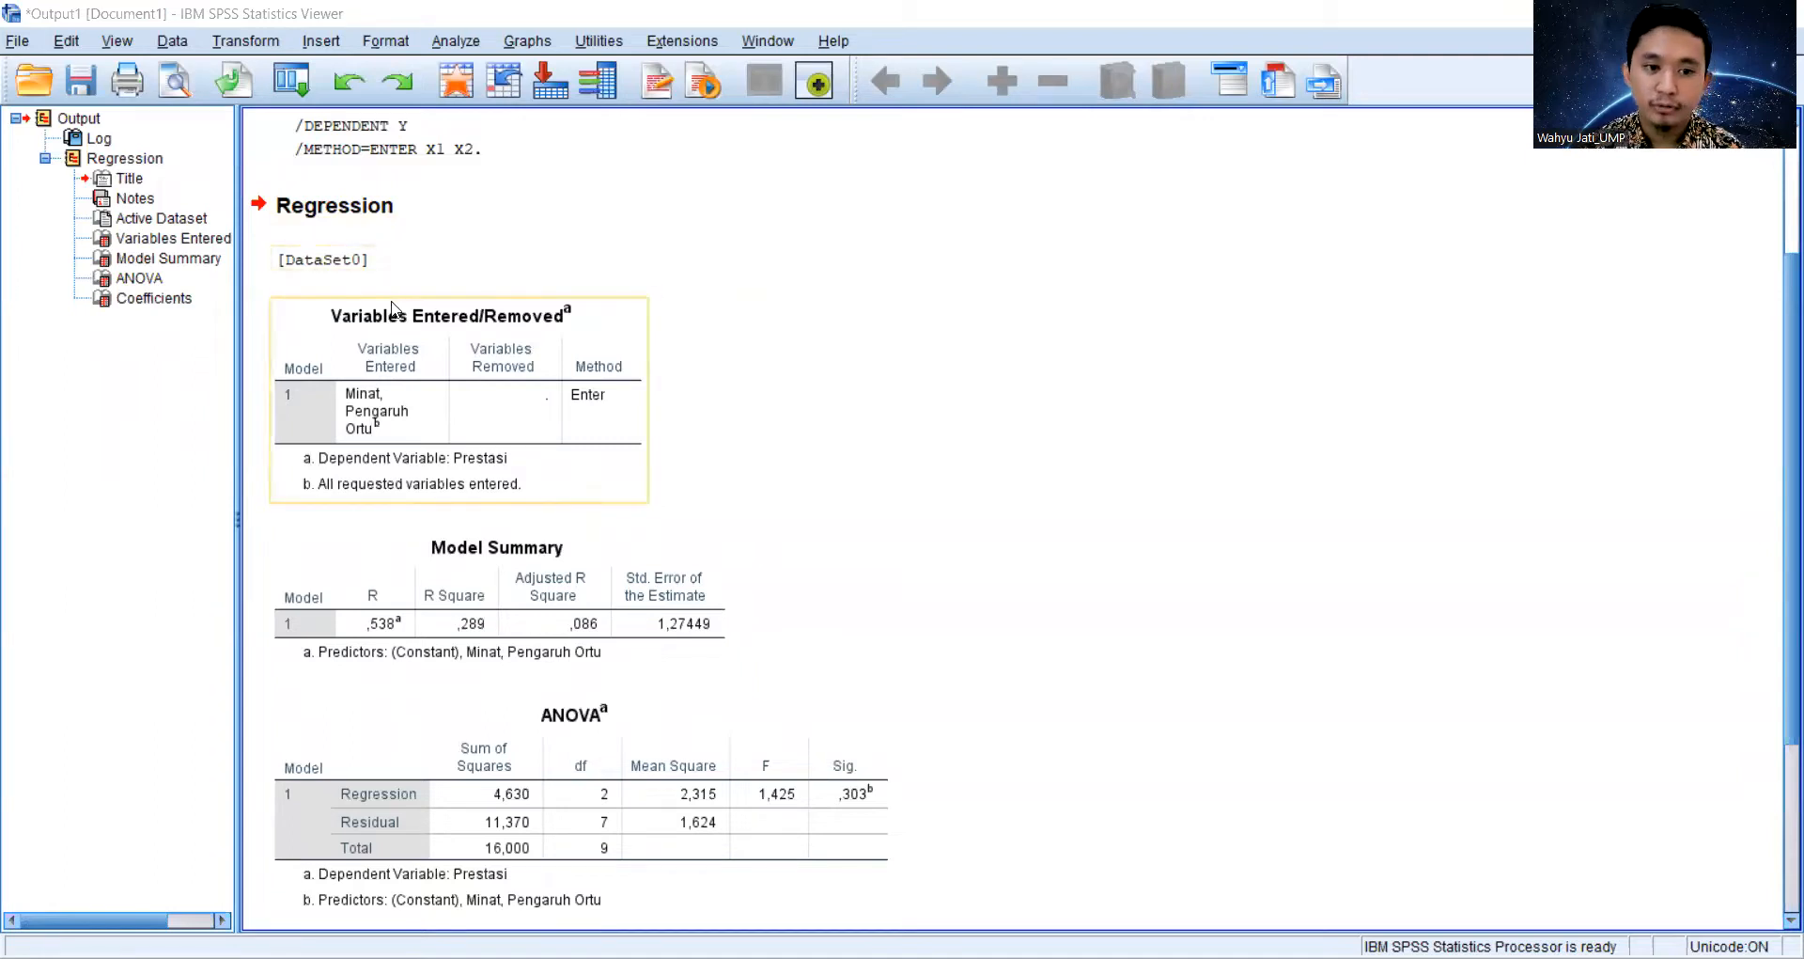
scroll(393, 308, "down", 5)
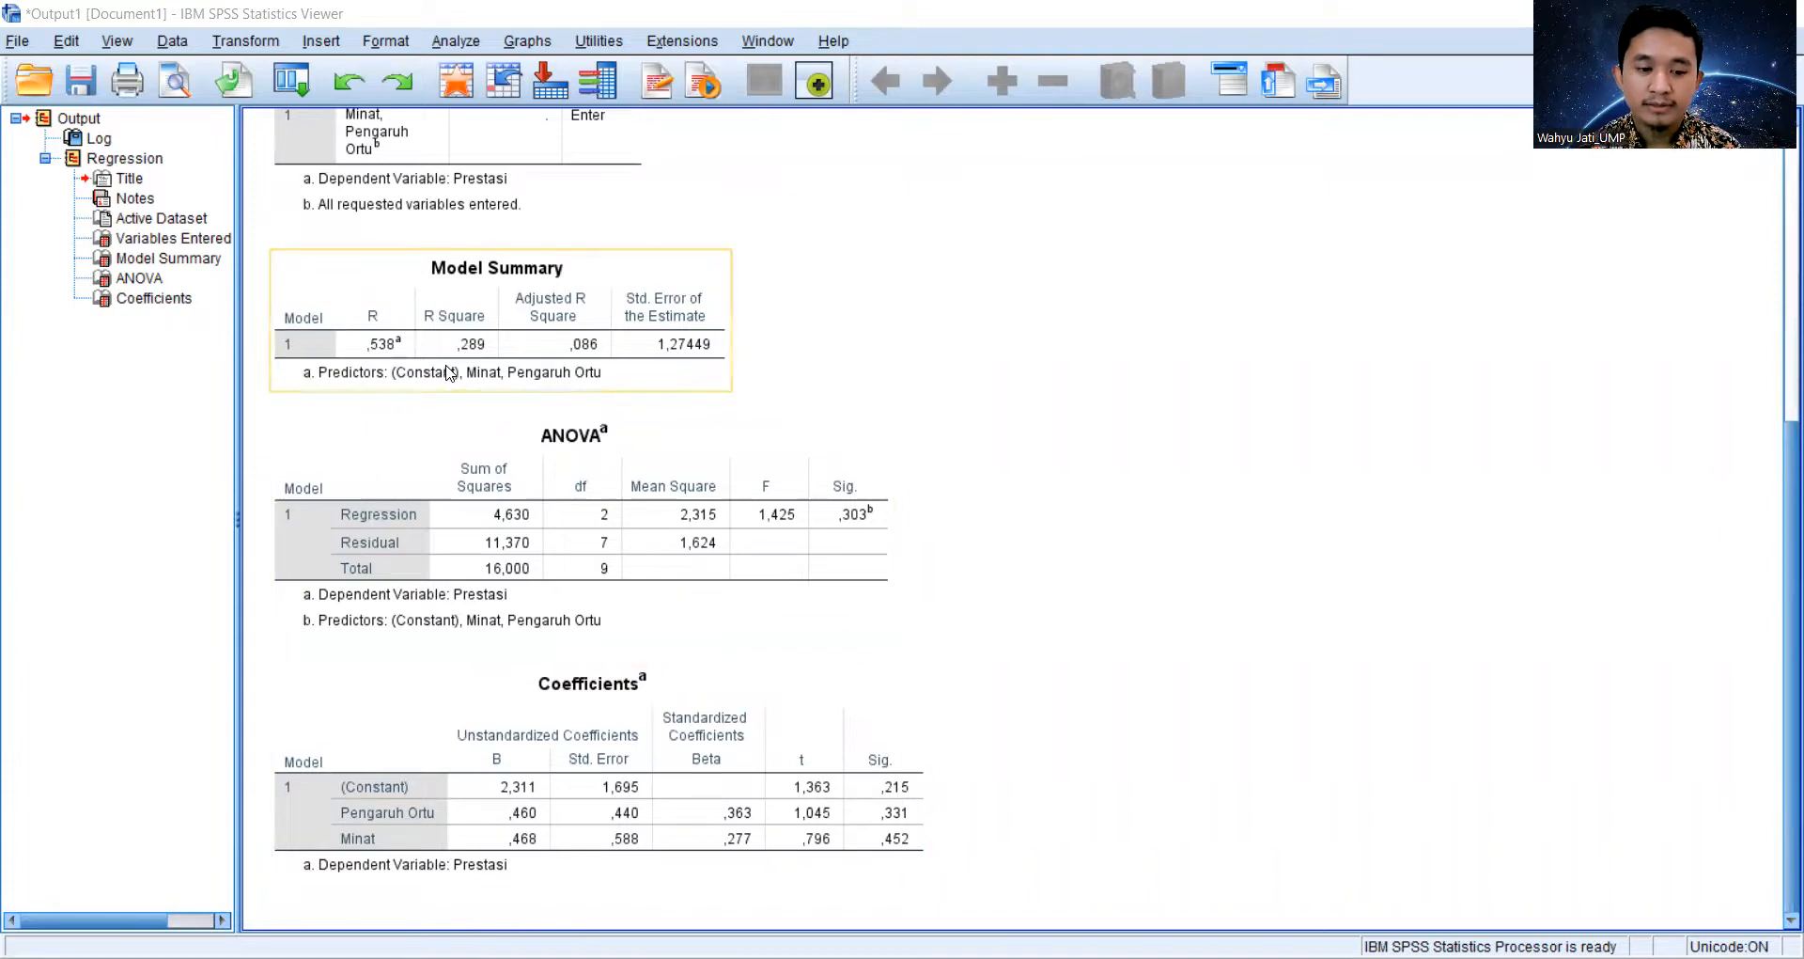
scroll(455, 423, "up", 8)
scroll(463, 449, "up", 1)
scroll(460, 450, "down", 6)
scroll(460, 456, "up", 2)
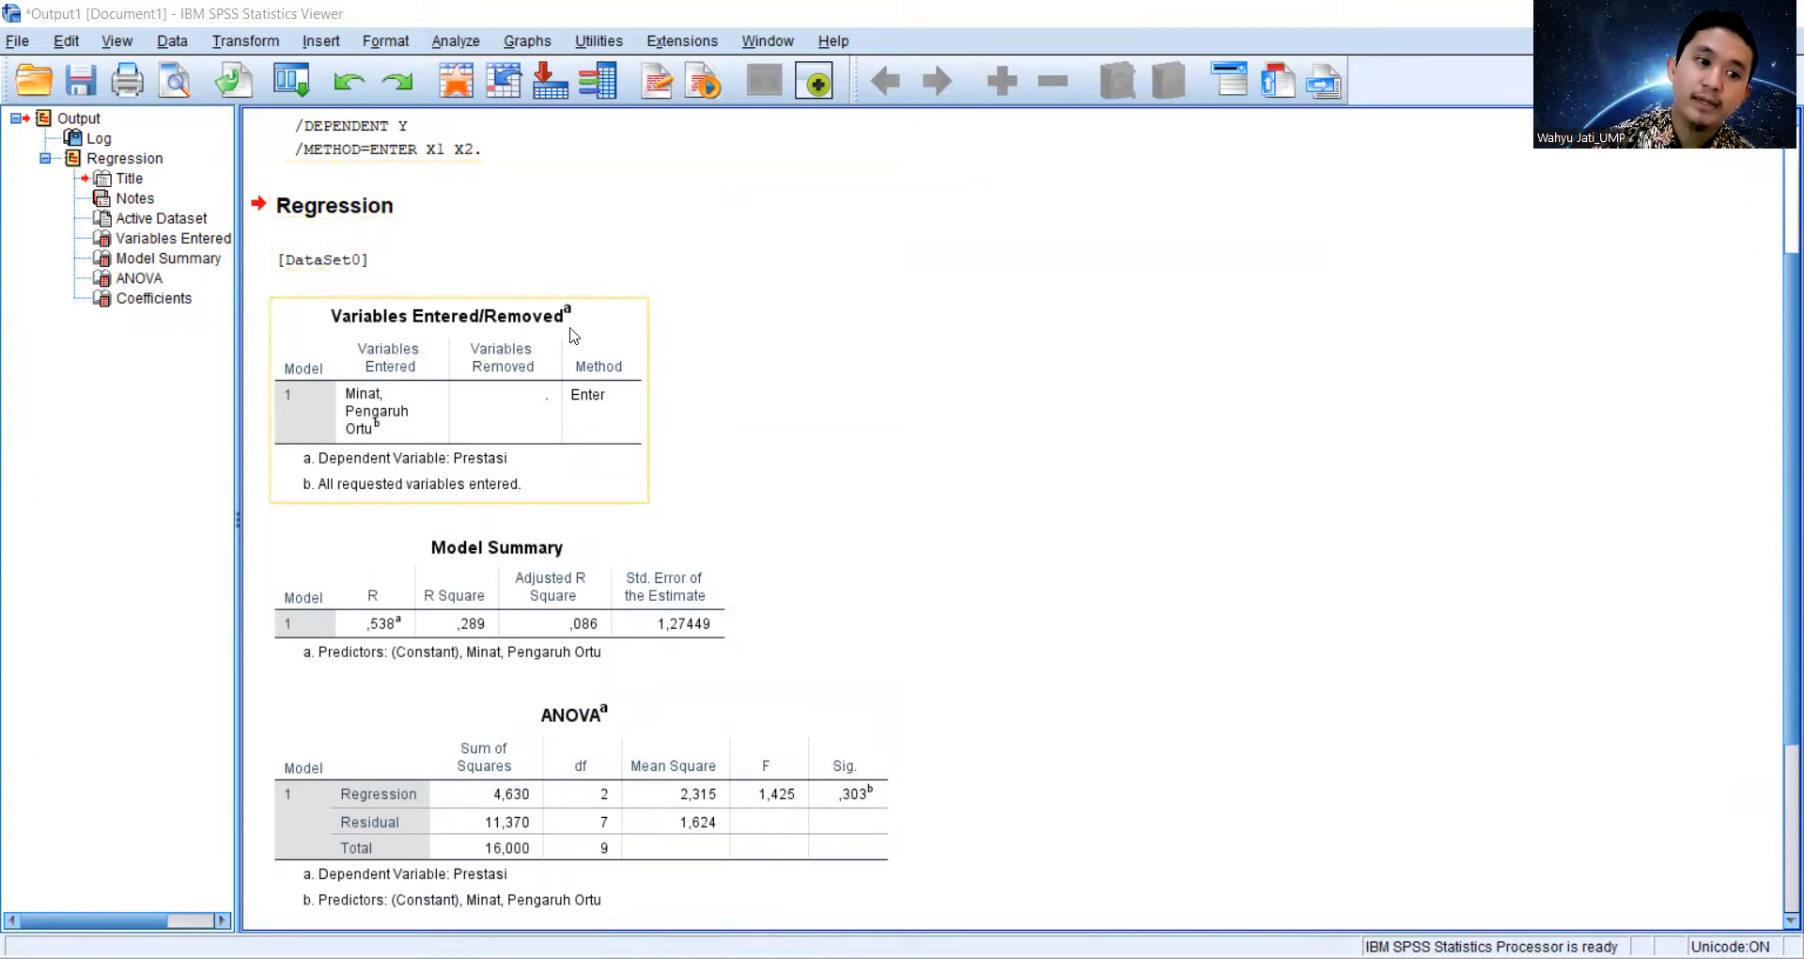
scroll(573, 335, "down", 2)
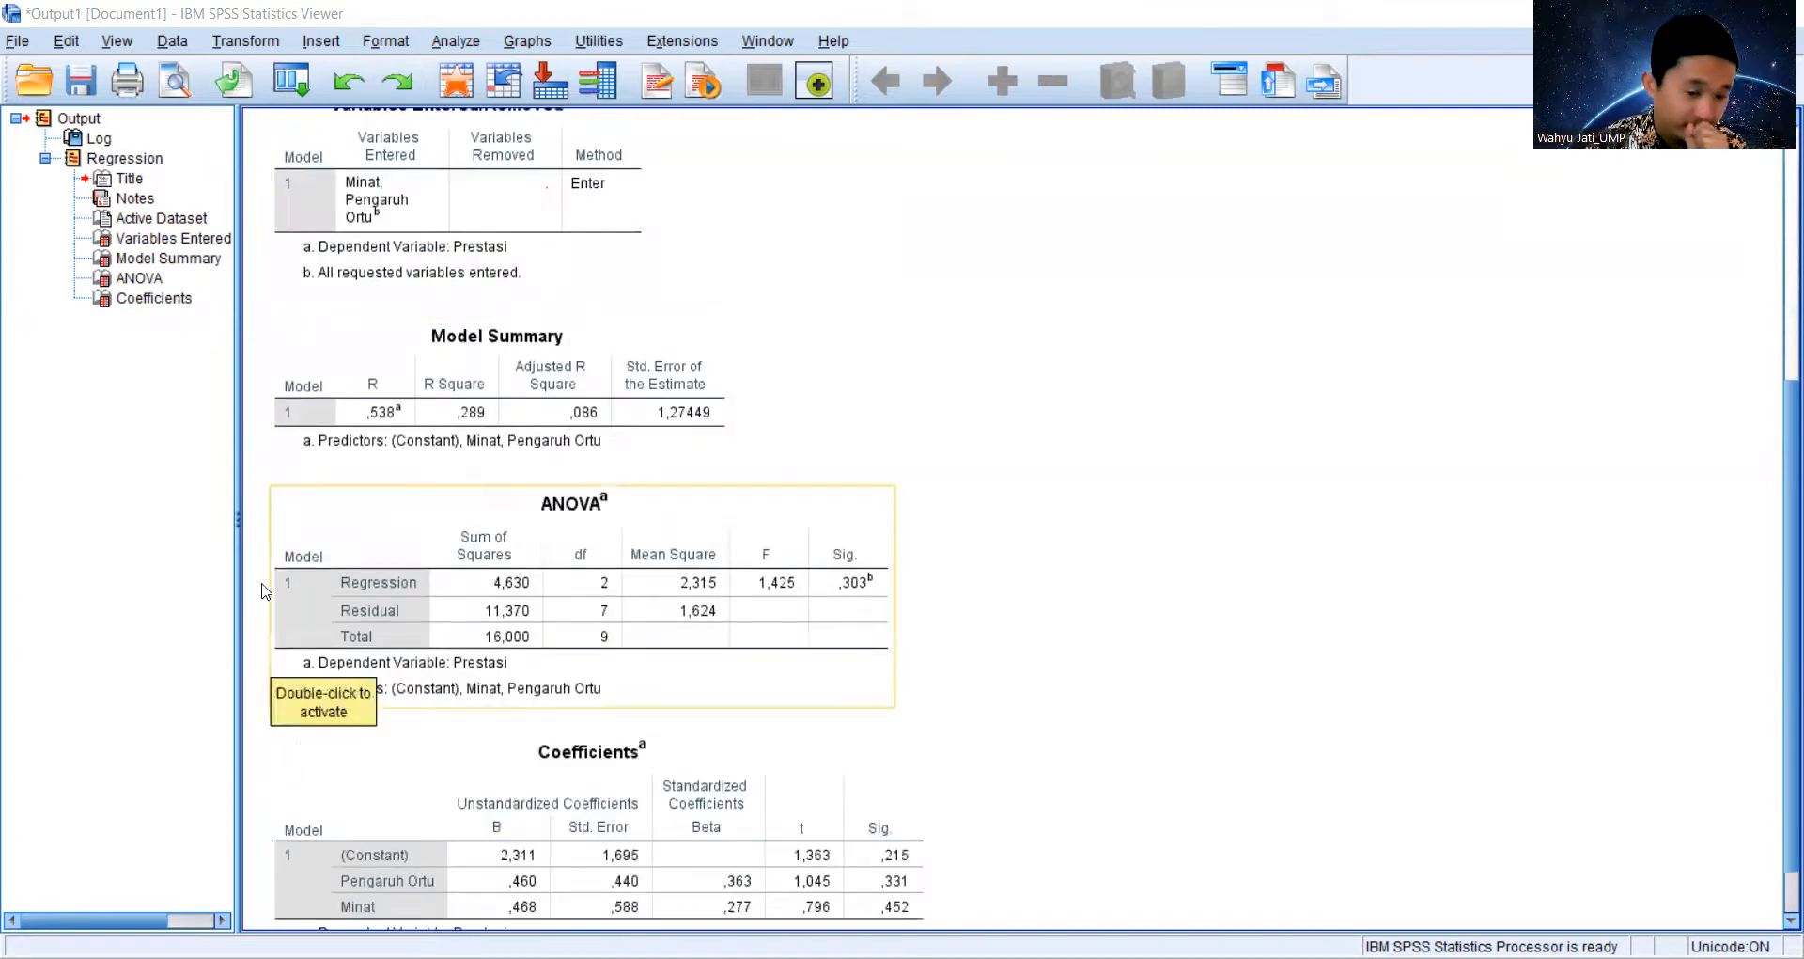
scroll(348, 414, "up", 3)
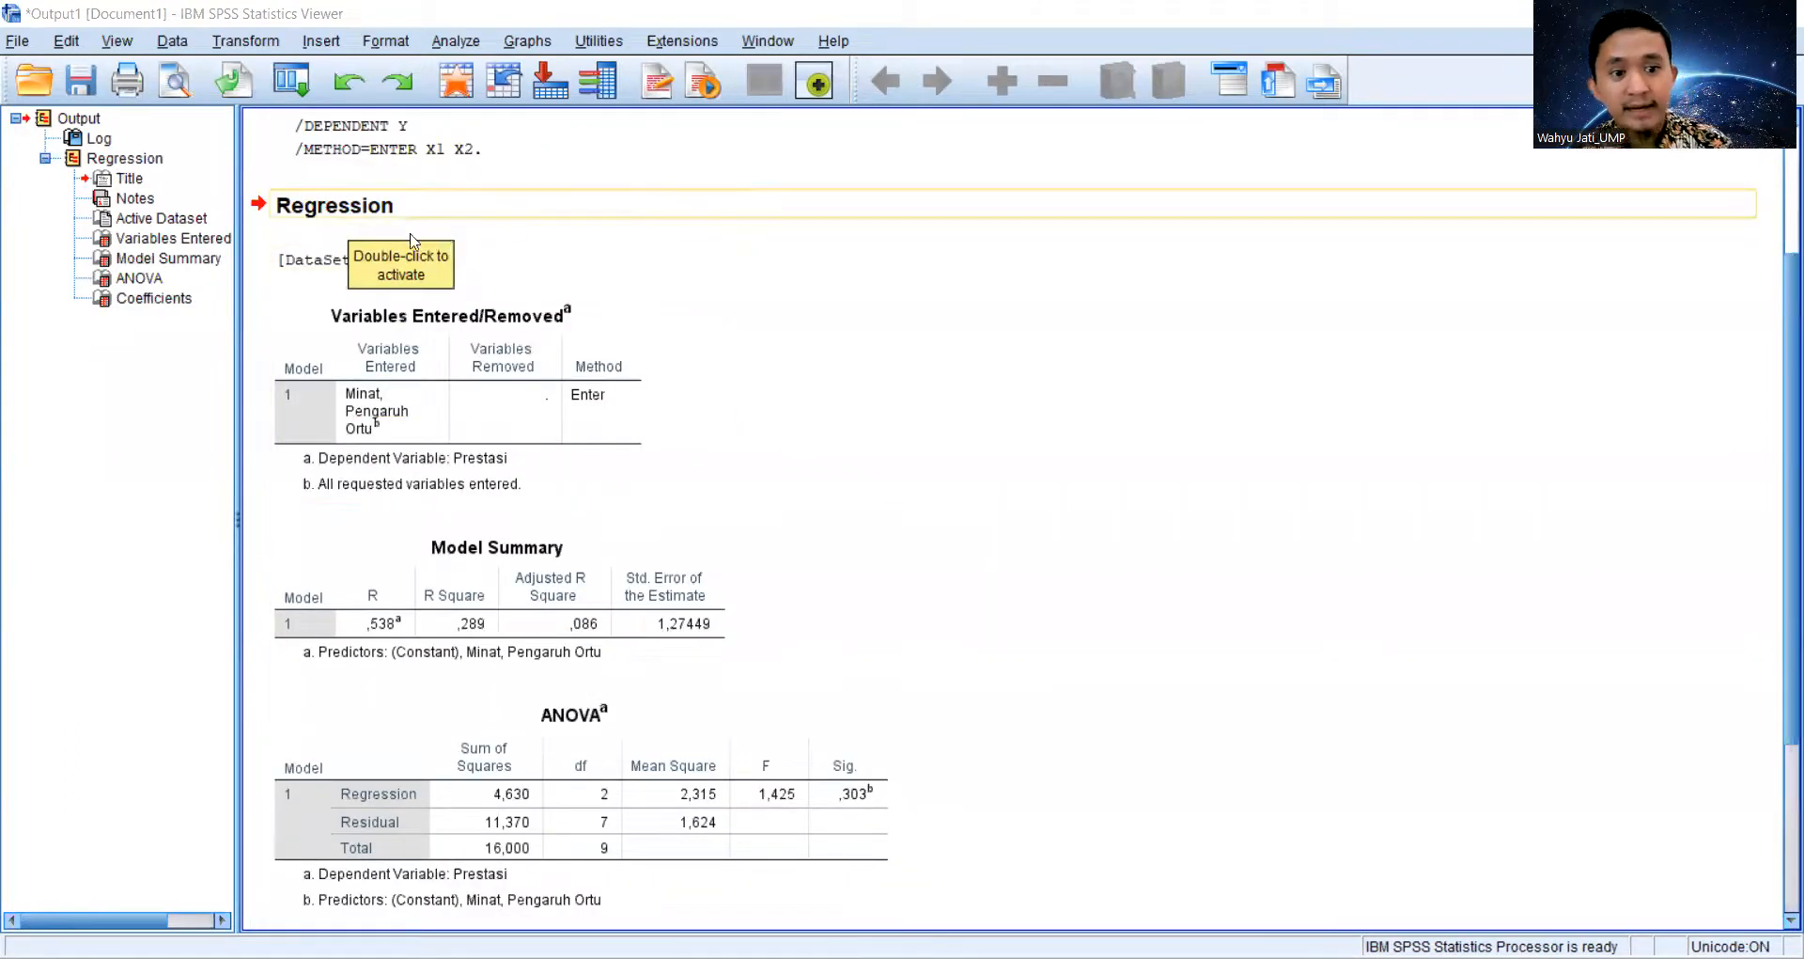
scroll(523, 639, "down", 3)
scroll(524, 634, "down", 1)
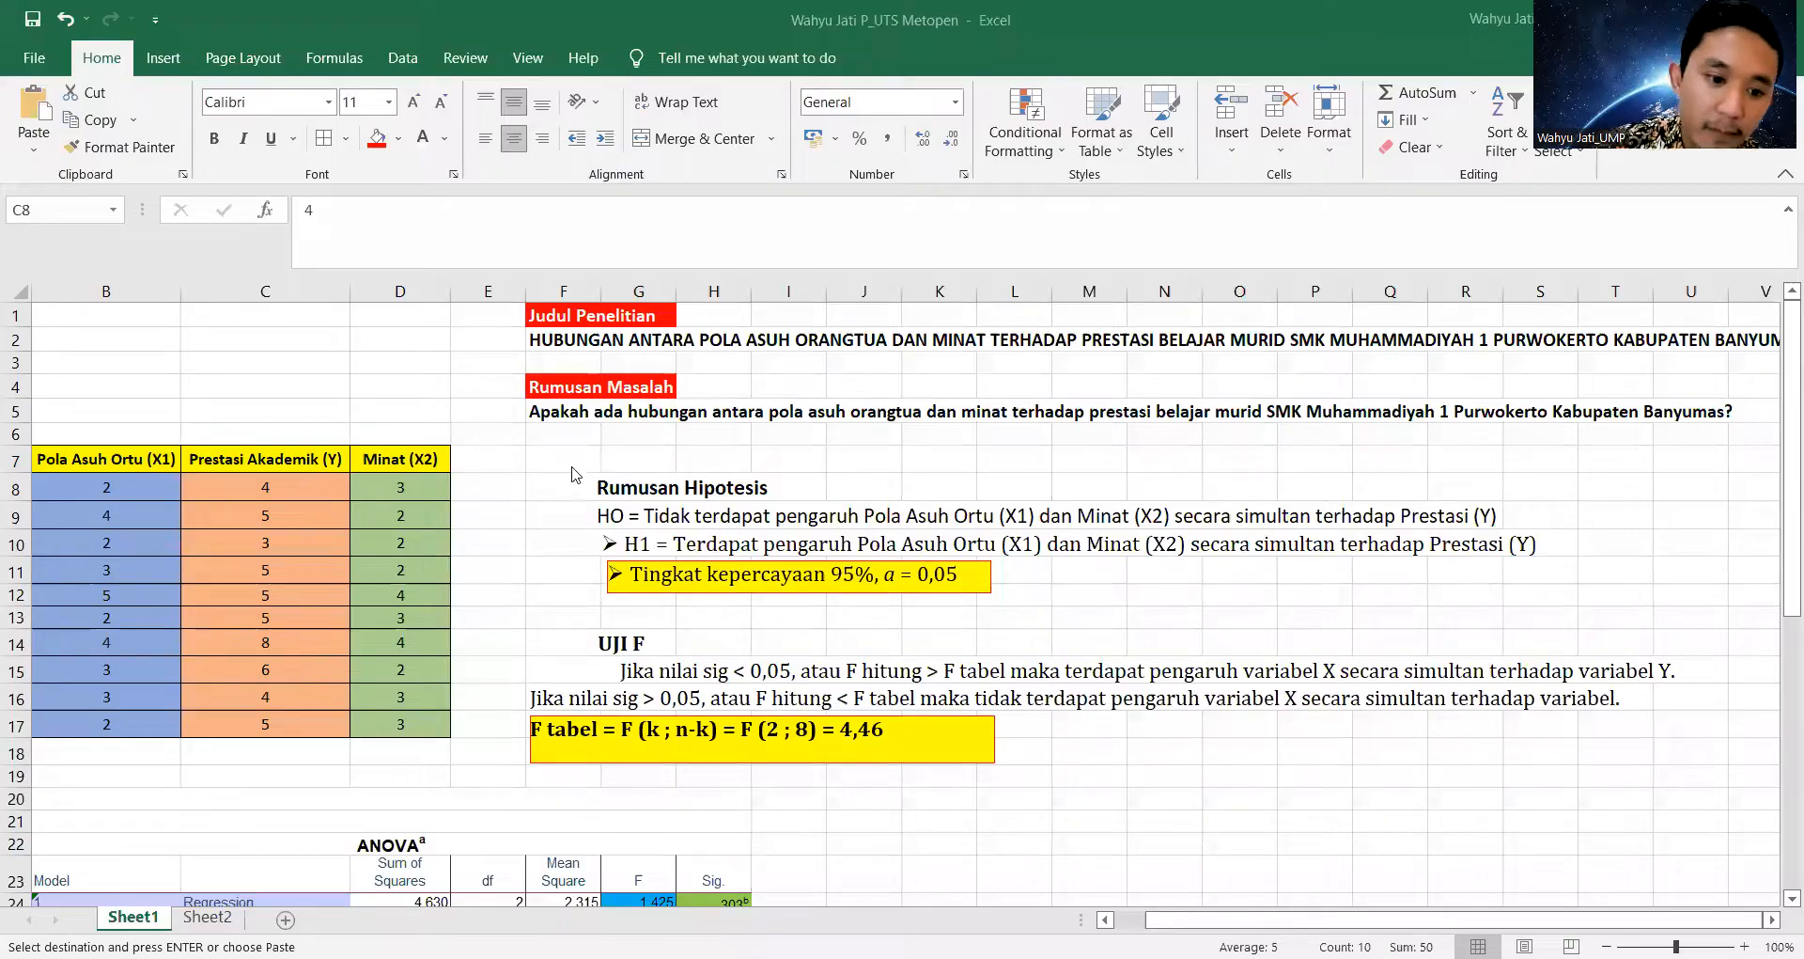
Switch to the Excel workbook and review the hypotheses, F-test criteria and ANOVA table
scroll(475, 488, "down", 1)
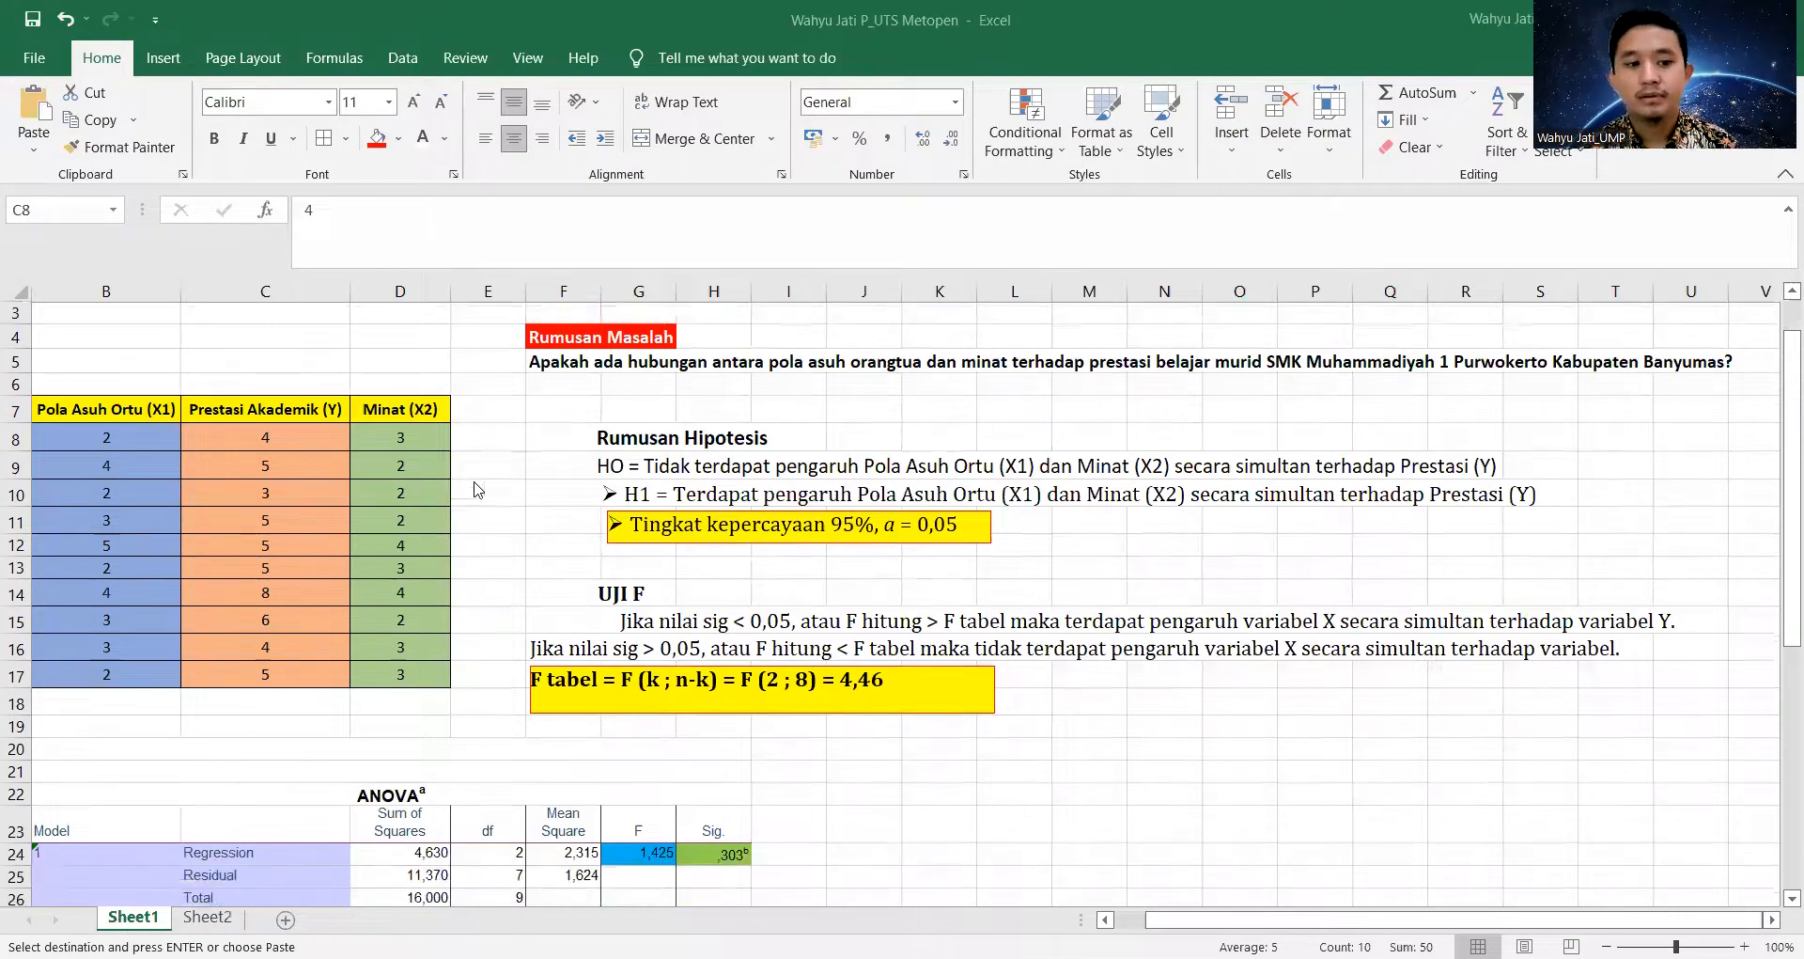
scroll(566, 580, "up", 1)
scroll(563, 579, "down", 1)
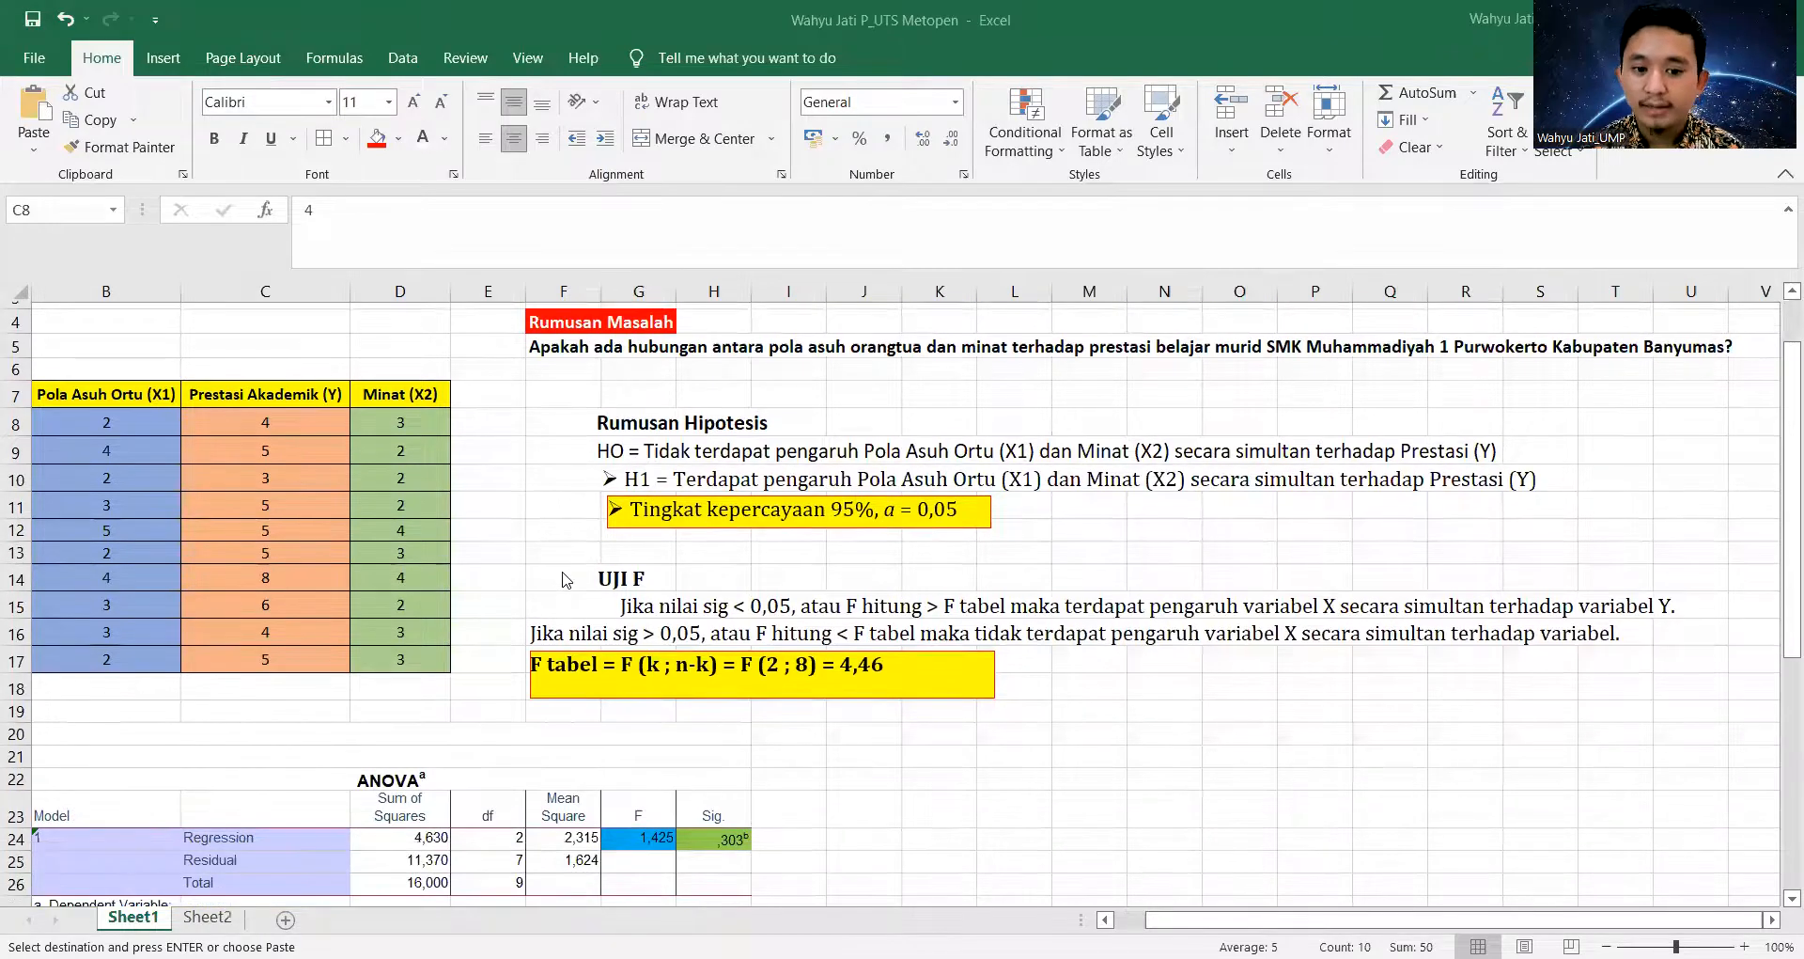
Review the research title, hypotheses, F-test criteria and ANOVA table with its written conclusion on the worksheet
scroll(566, 580, "up", 1)
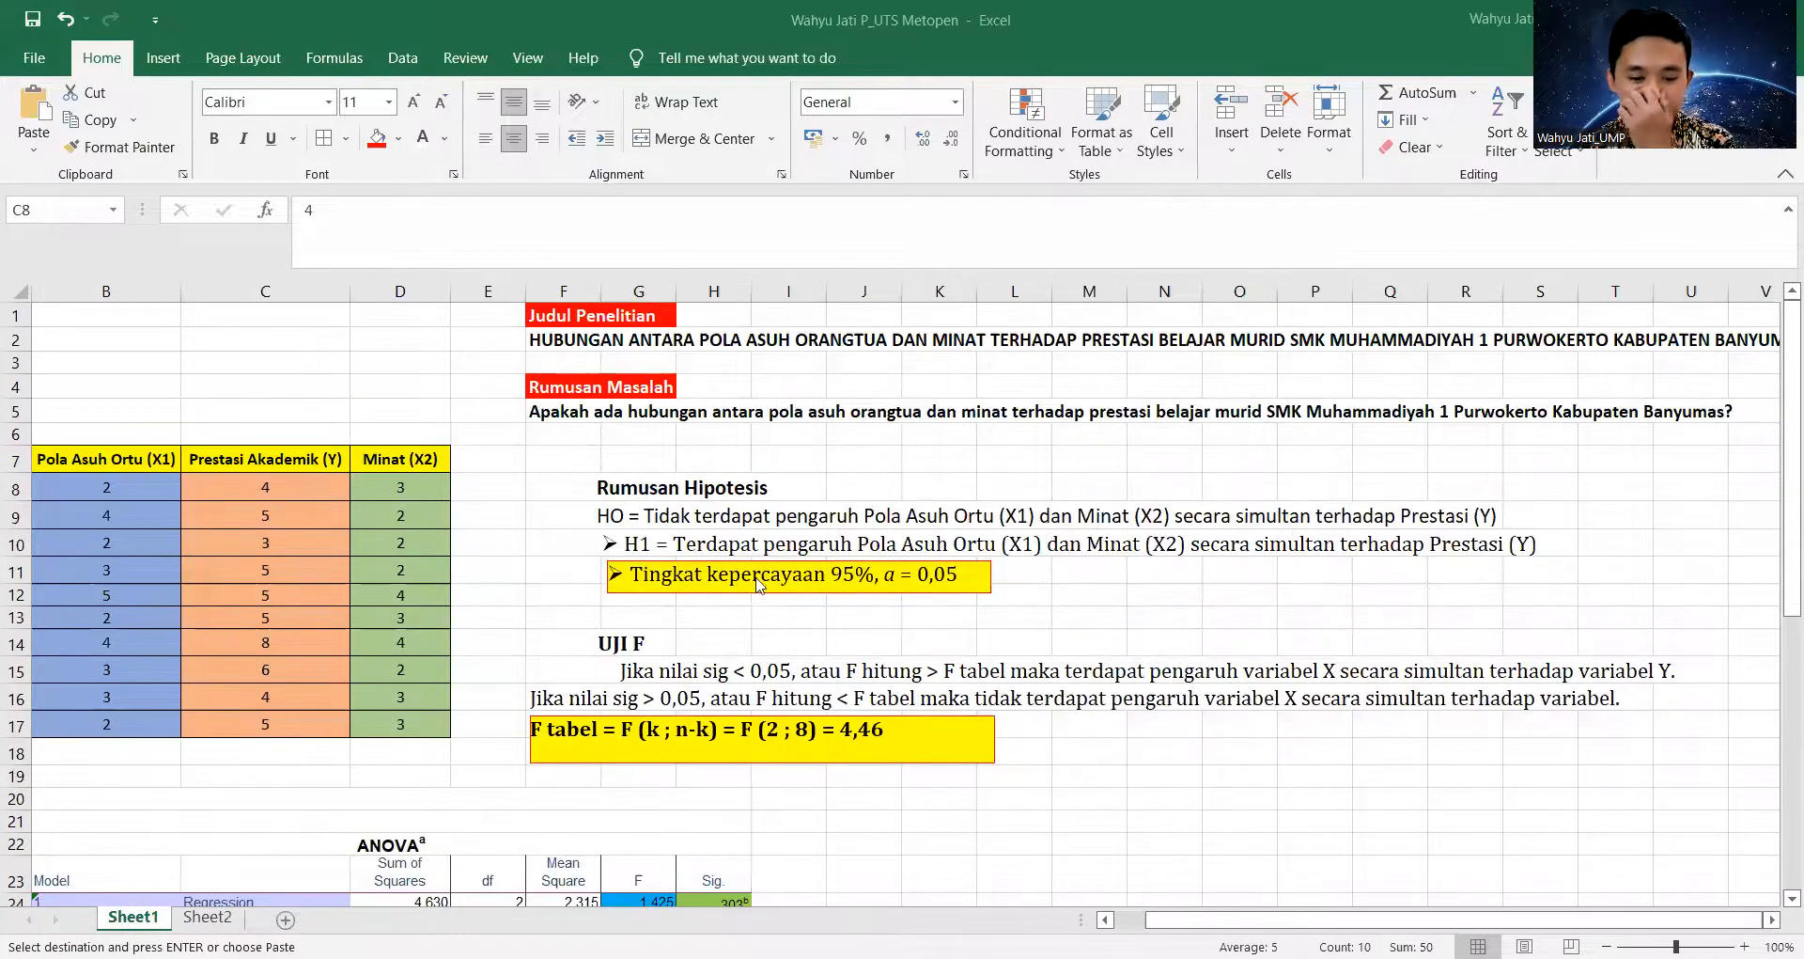
scroll(779, 626, "down", 1)
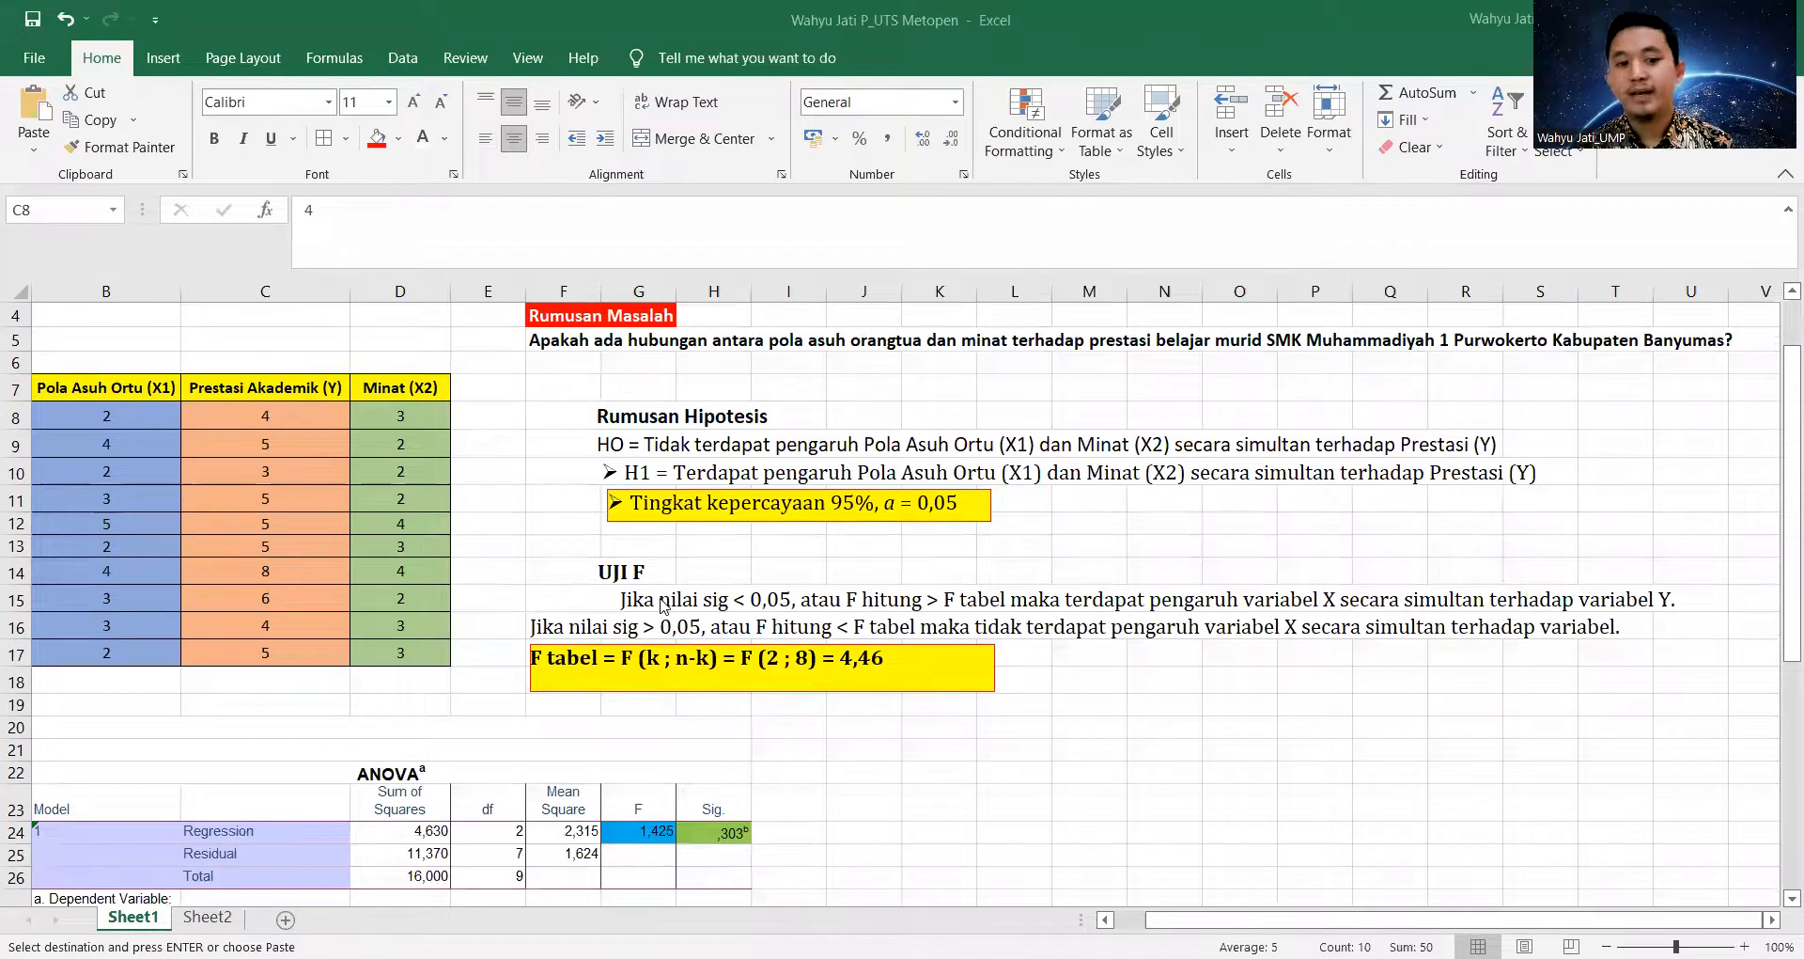
scroll(664, 603, "down", 1)
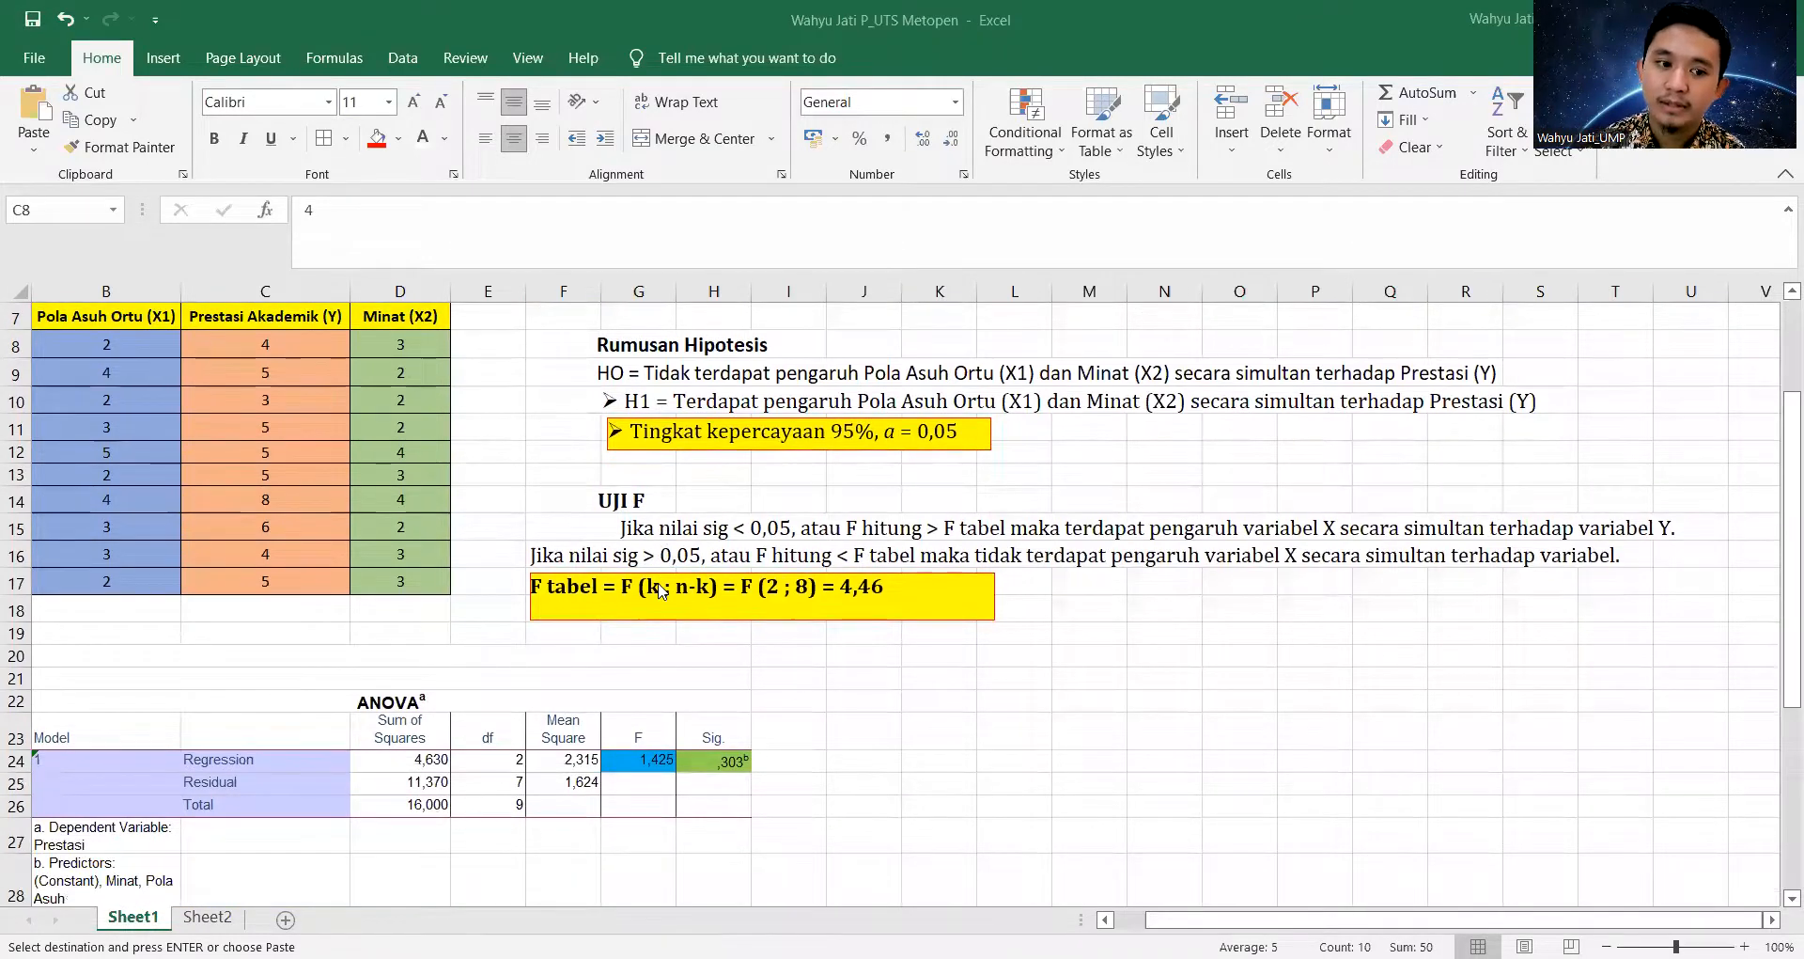
scroll(661, 590, "down", 1)
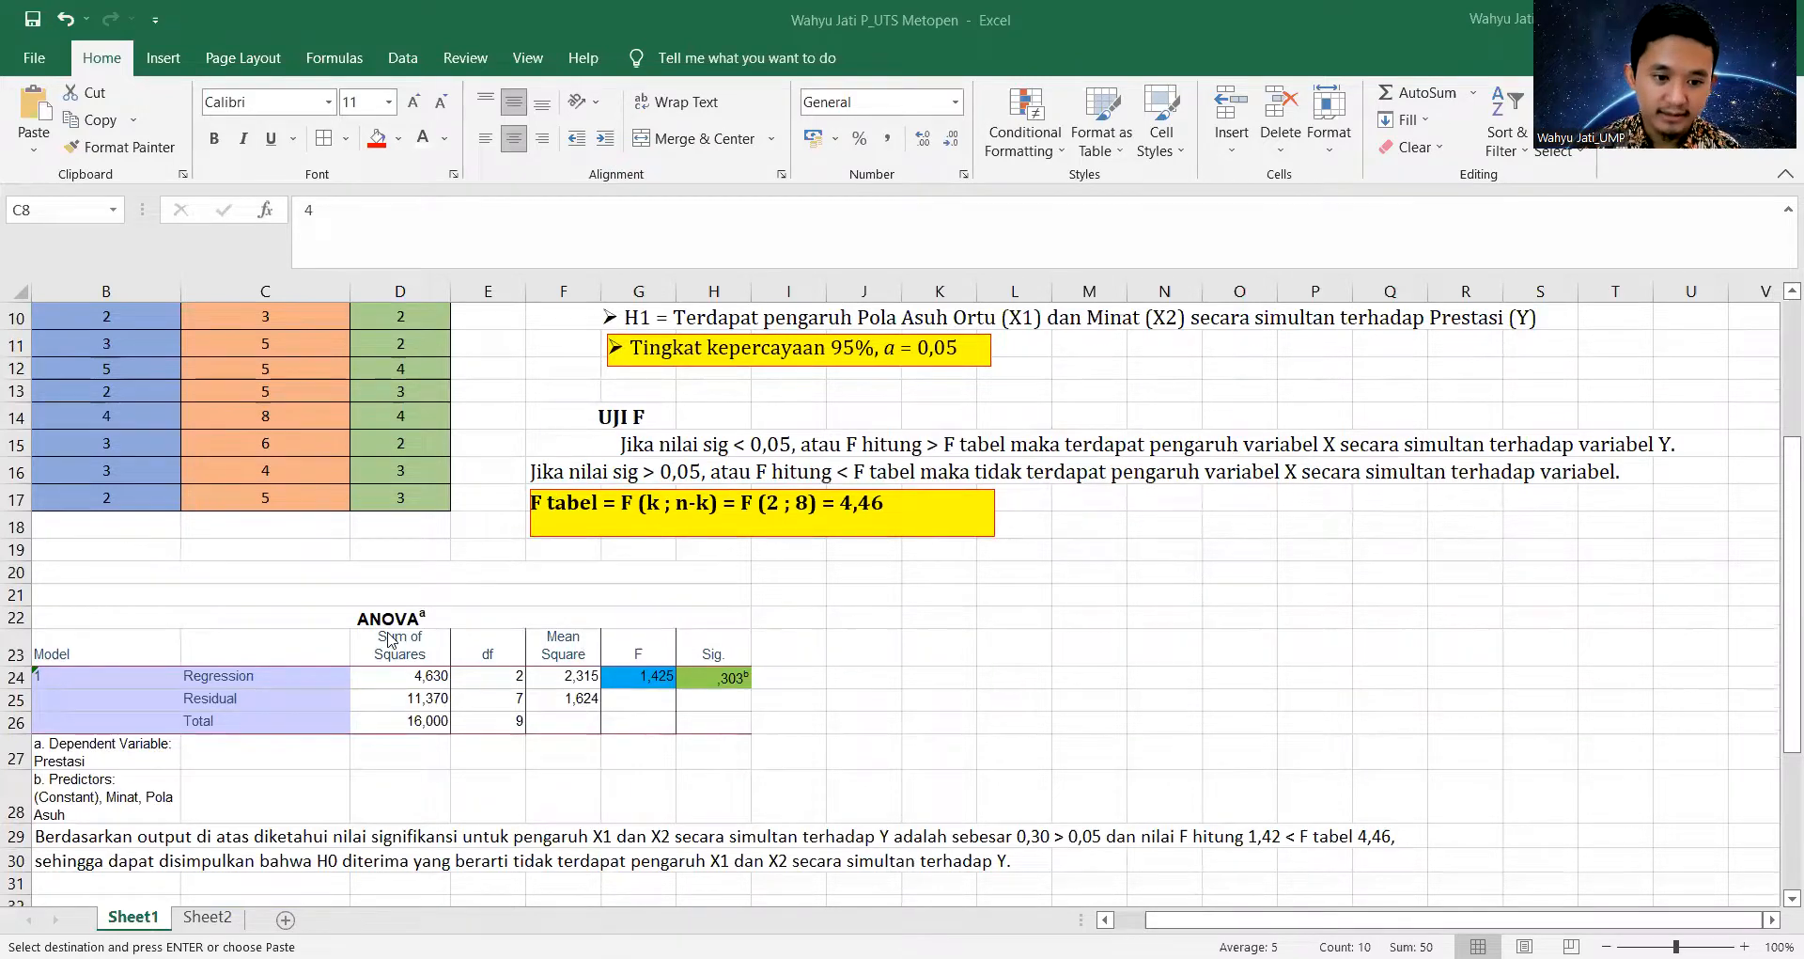
scroll(548, 537, "down", 1)
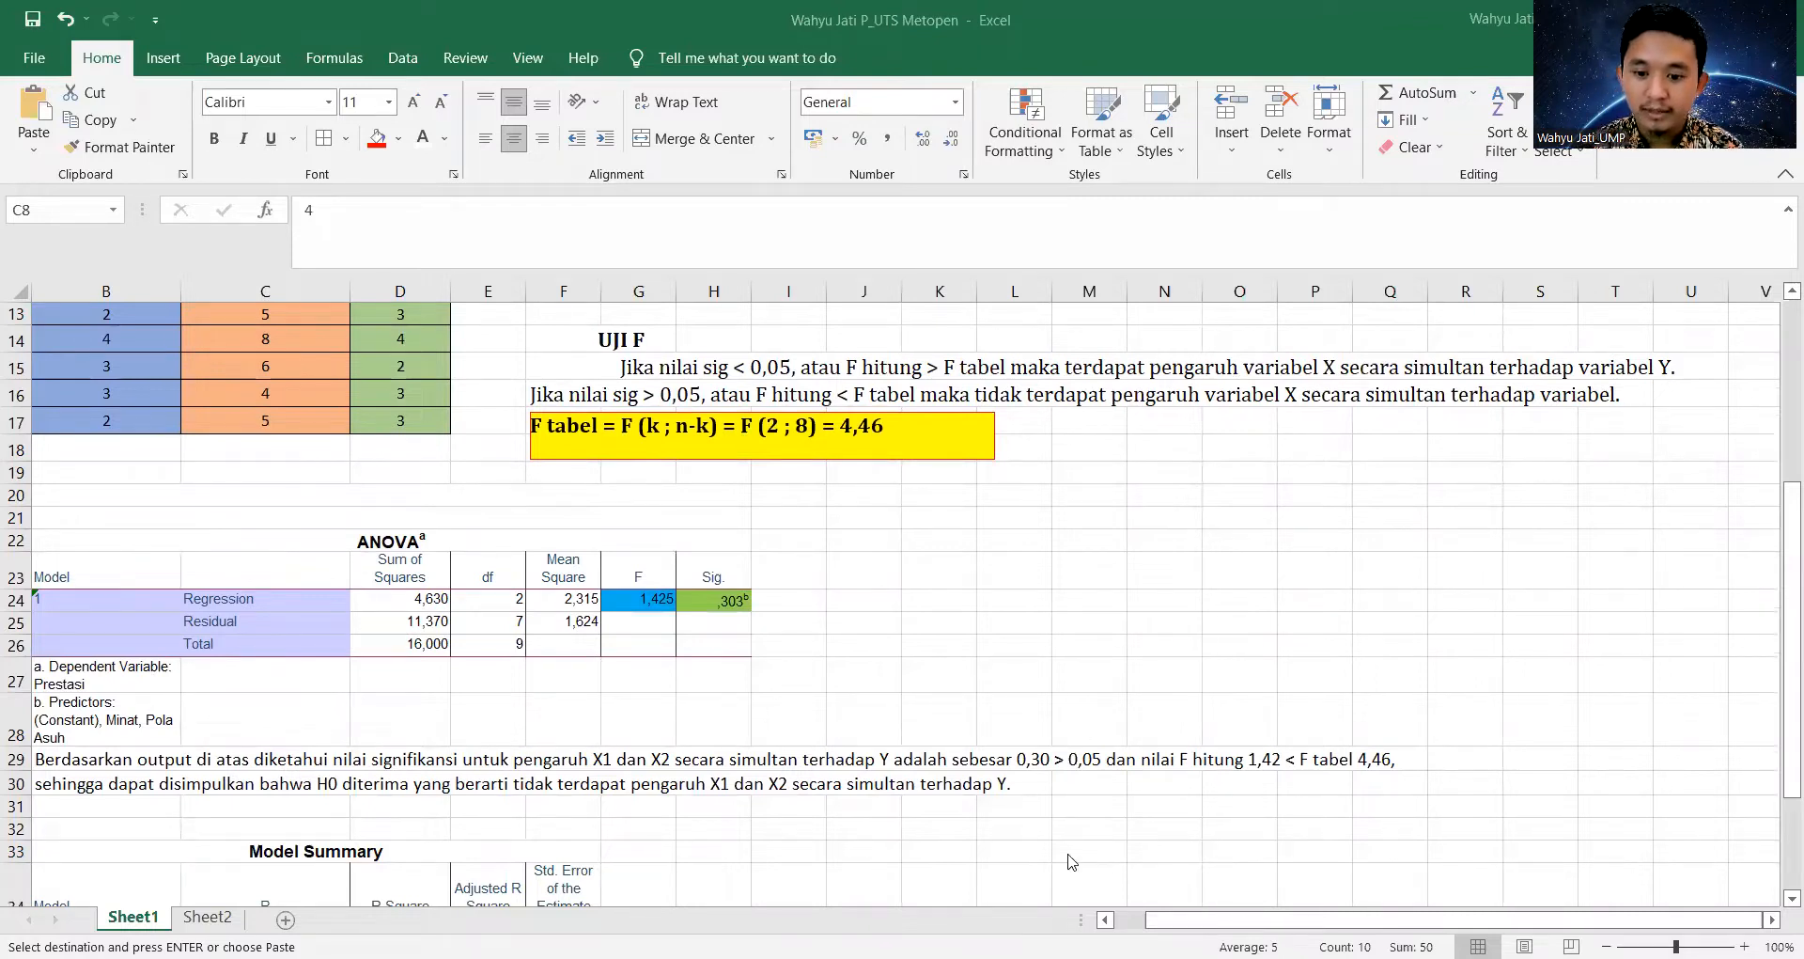
left_click(1180, 920)
left_click_drag(1179, 920, 1142, 920)
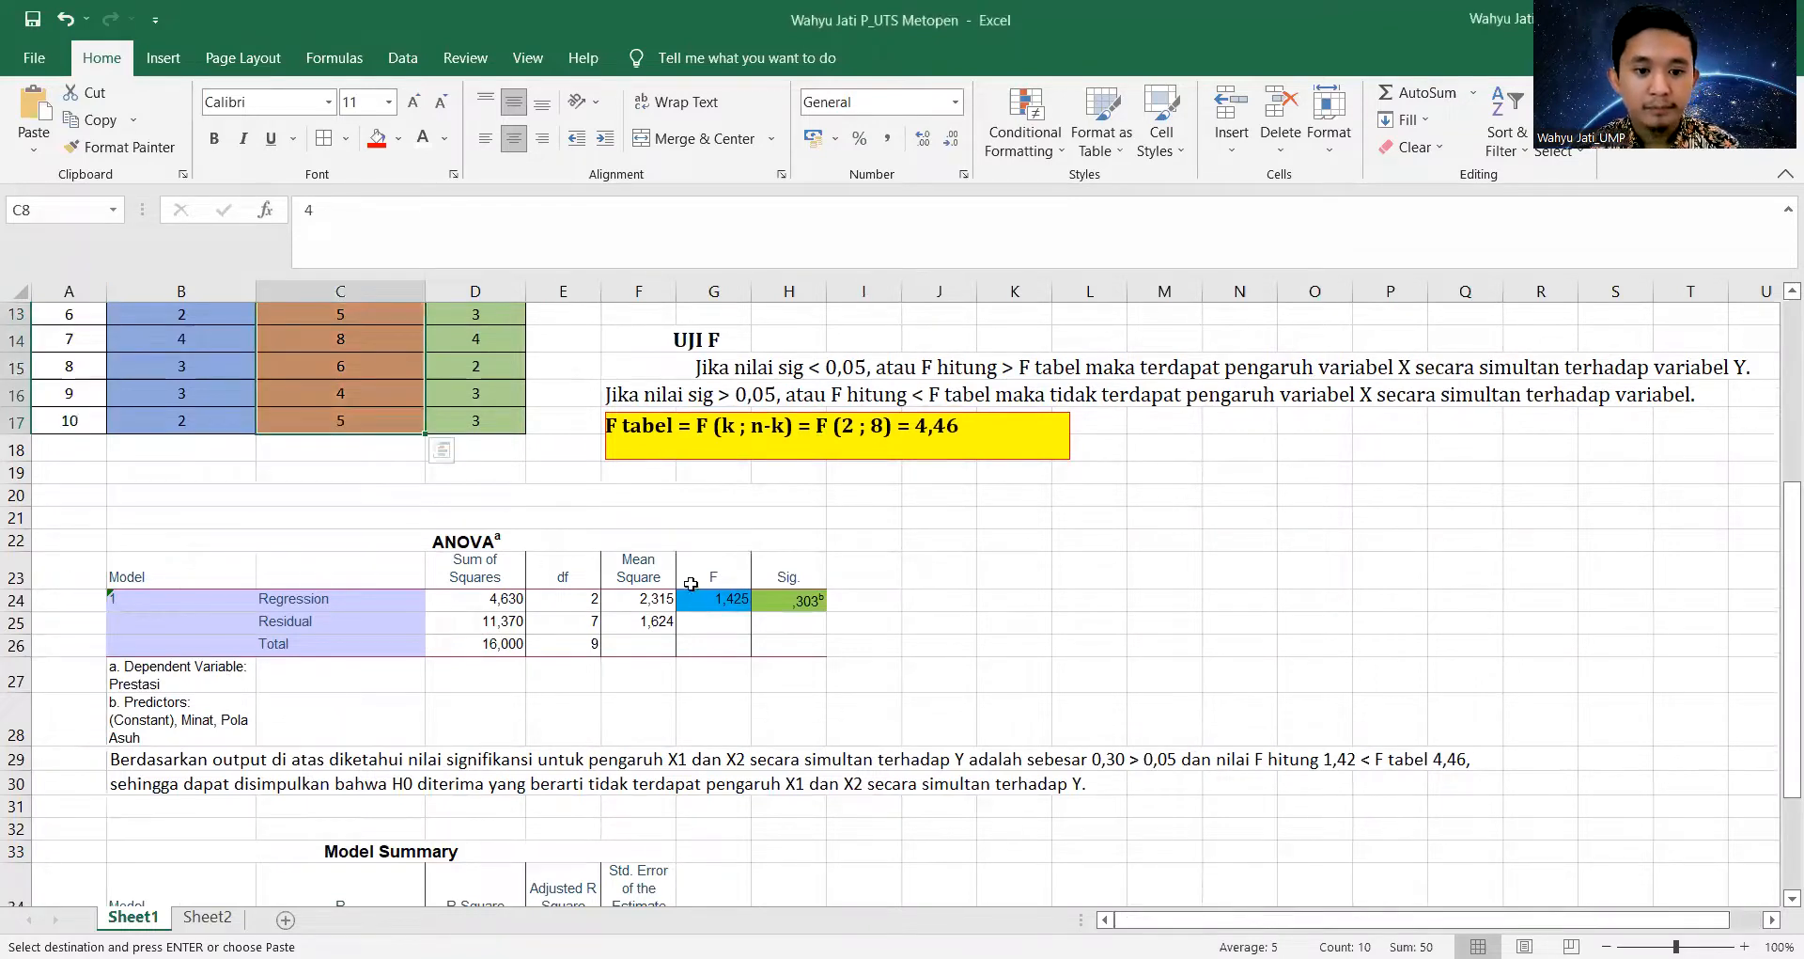
Complete the second F-test criterion in F16 so that the sentence ends with "terhadap variabel Y."
scroll(691, 584, "up", 1)
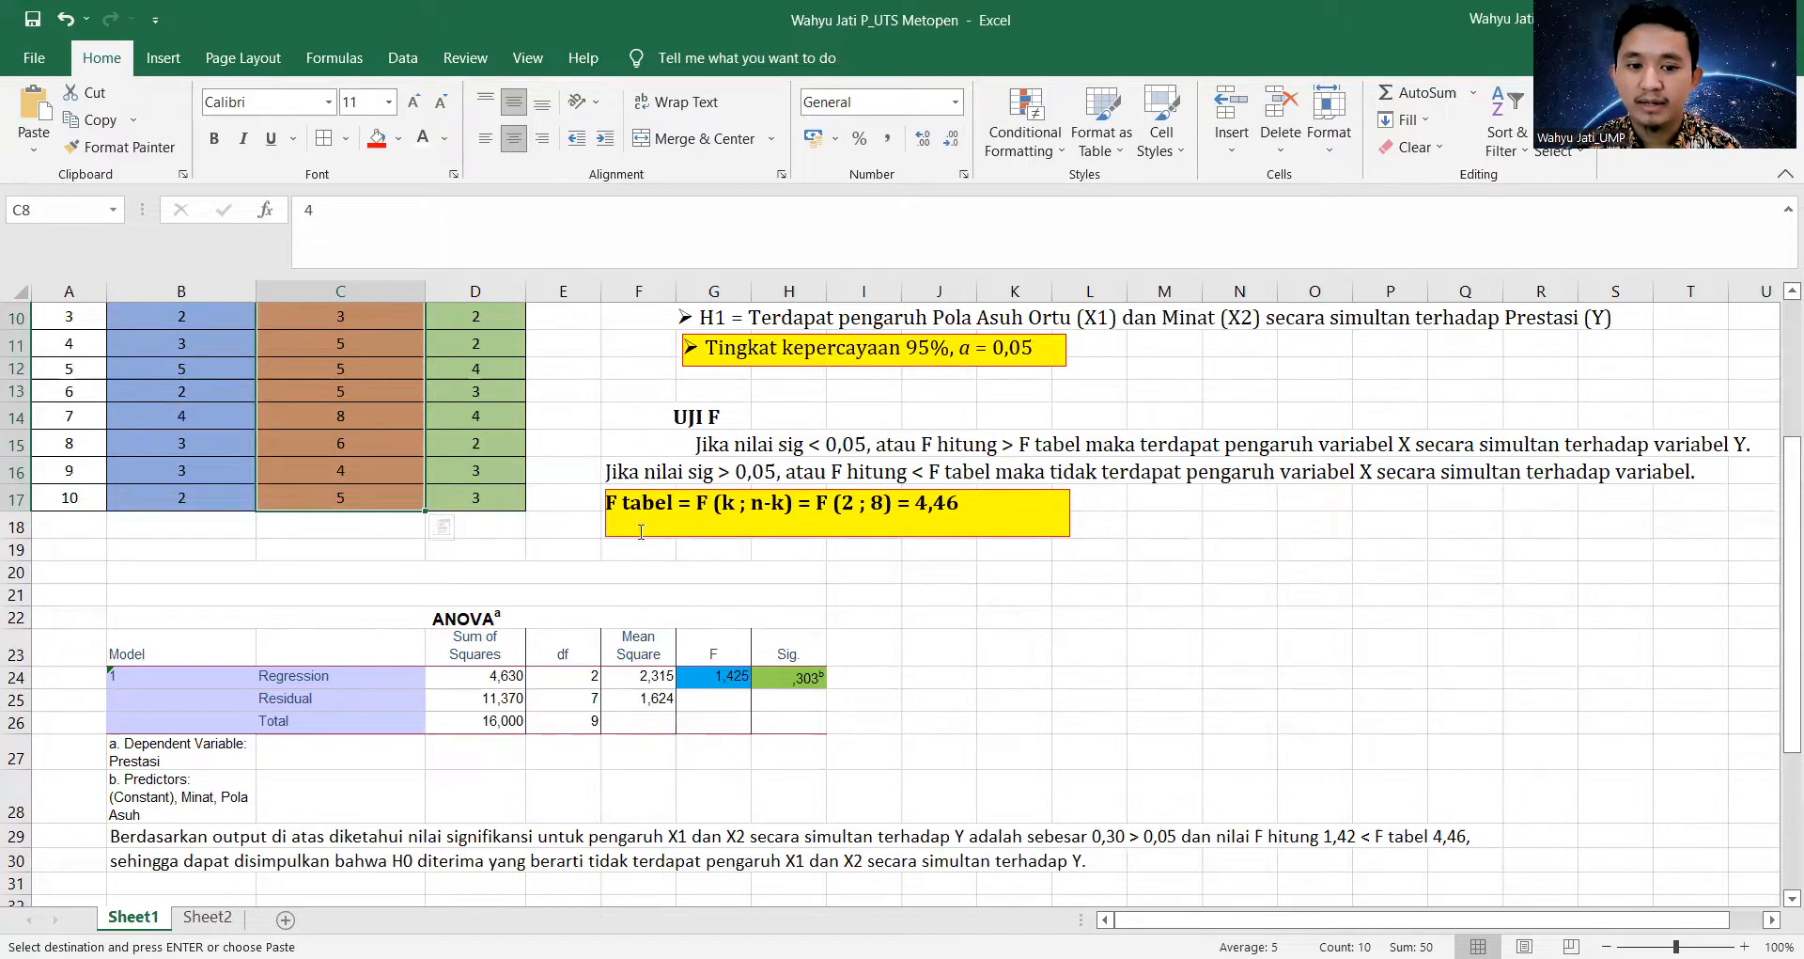
left_click(624, 474)
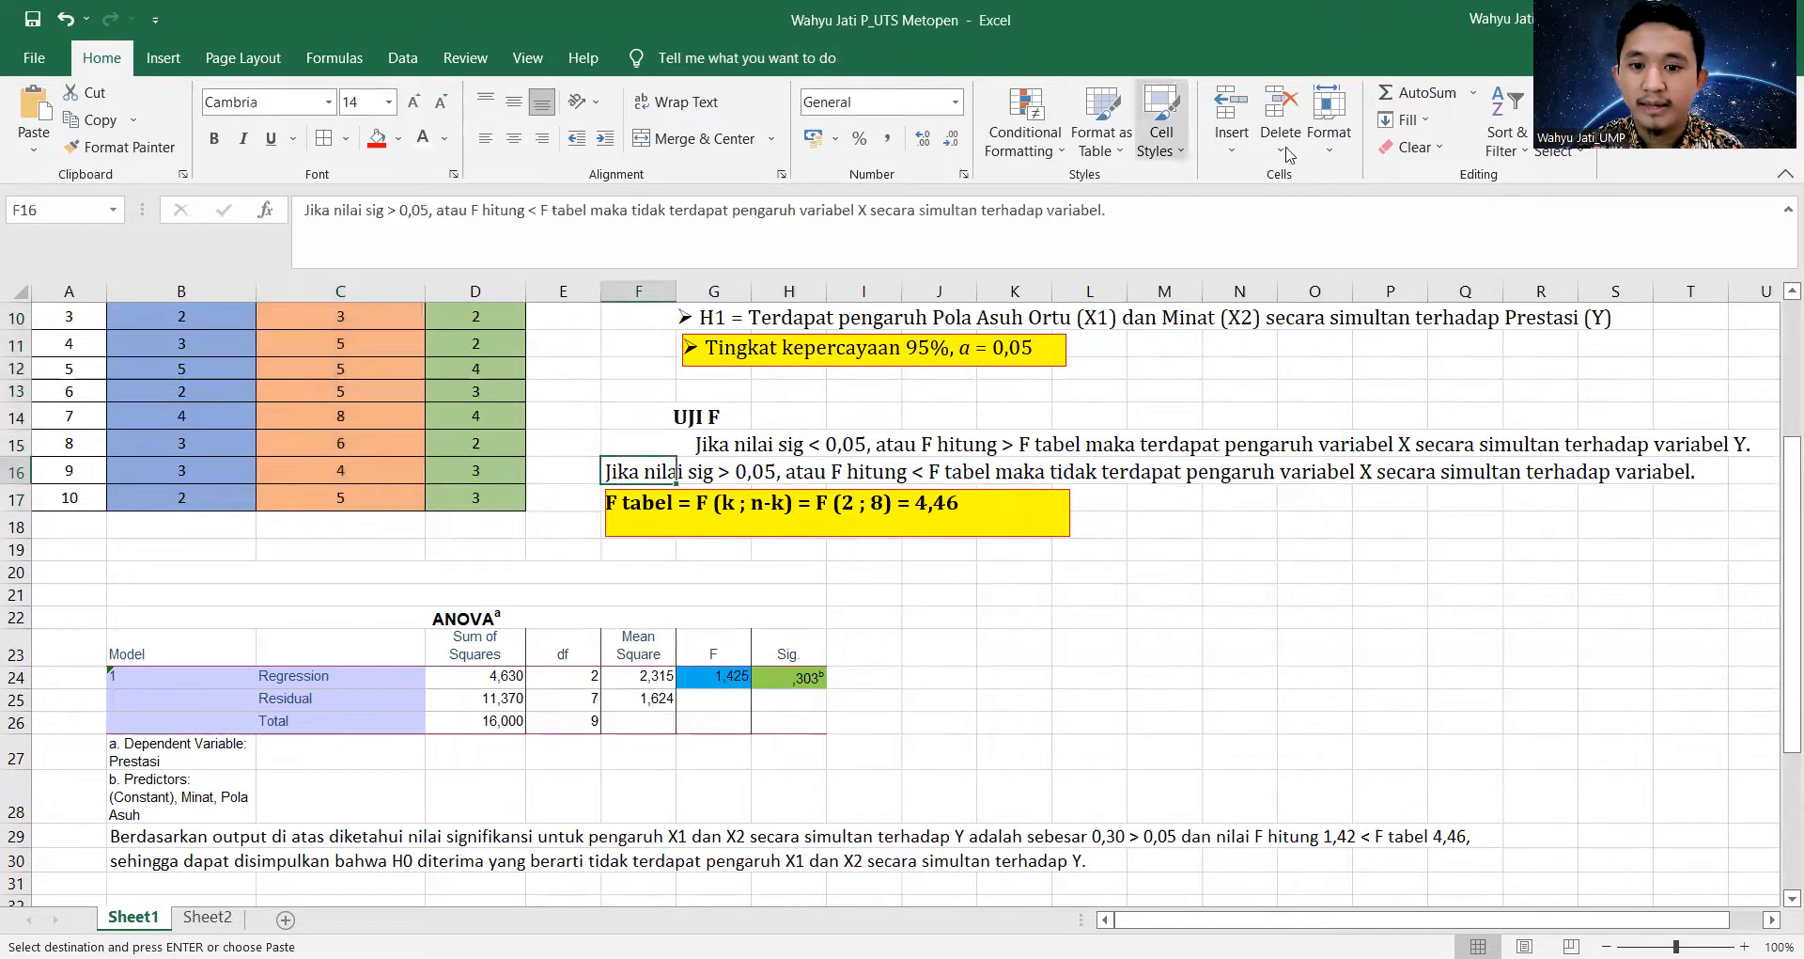
left_click(1120, 220)
key("BackSpace")
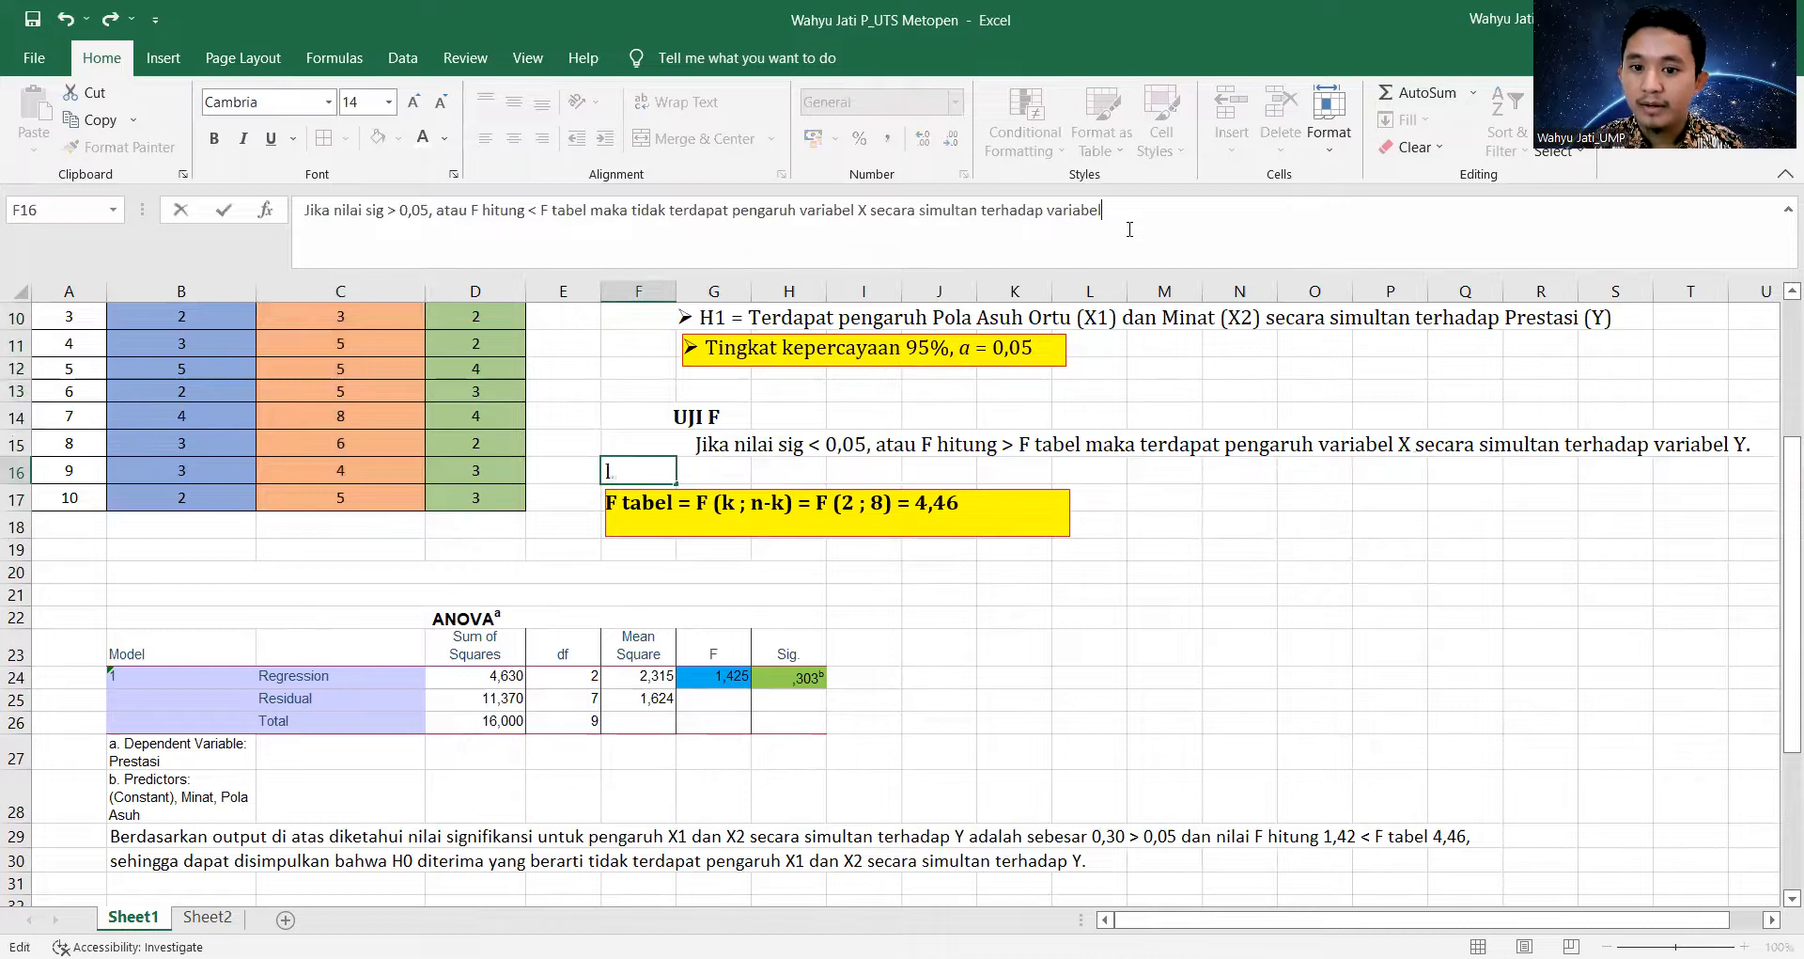
type("Y")
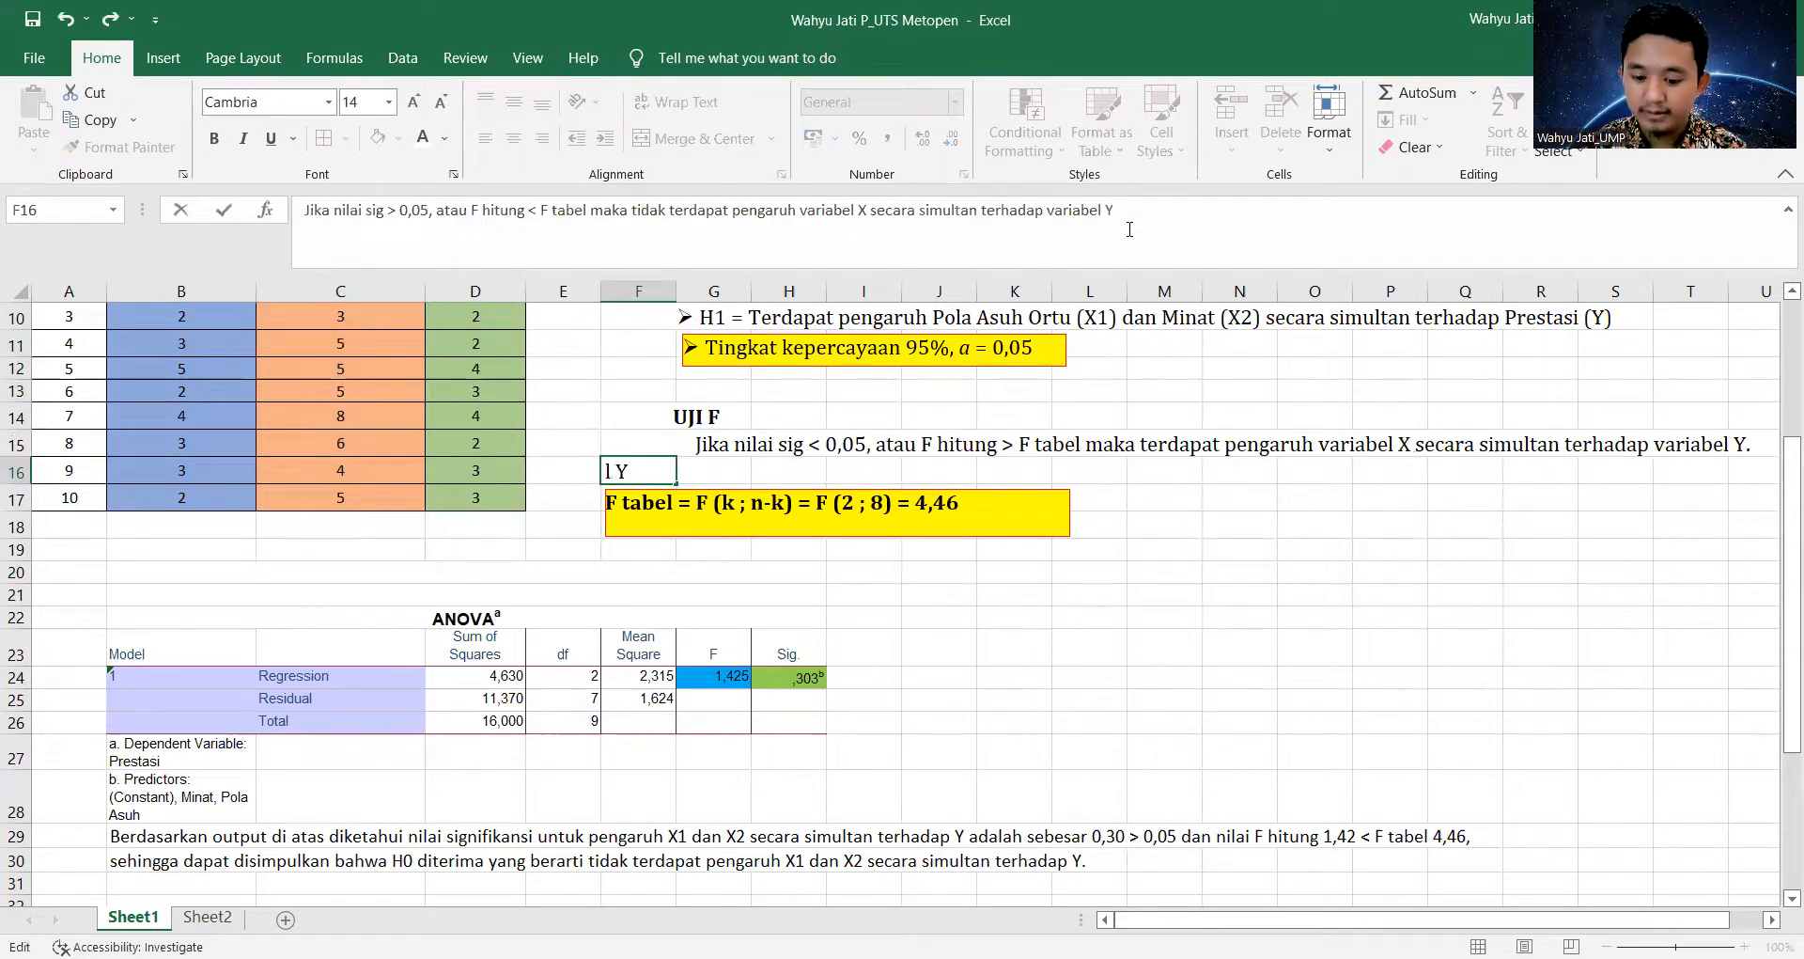
type(".")
left_click(1117, 491)
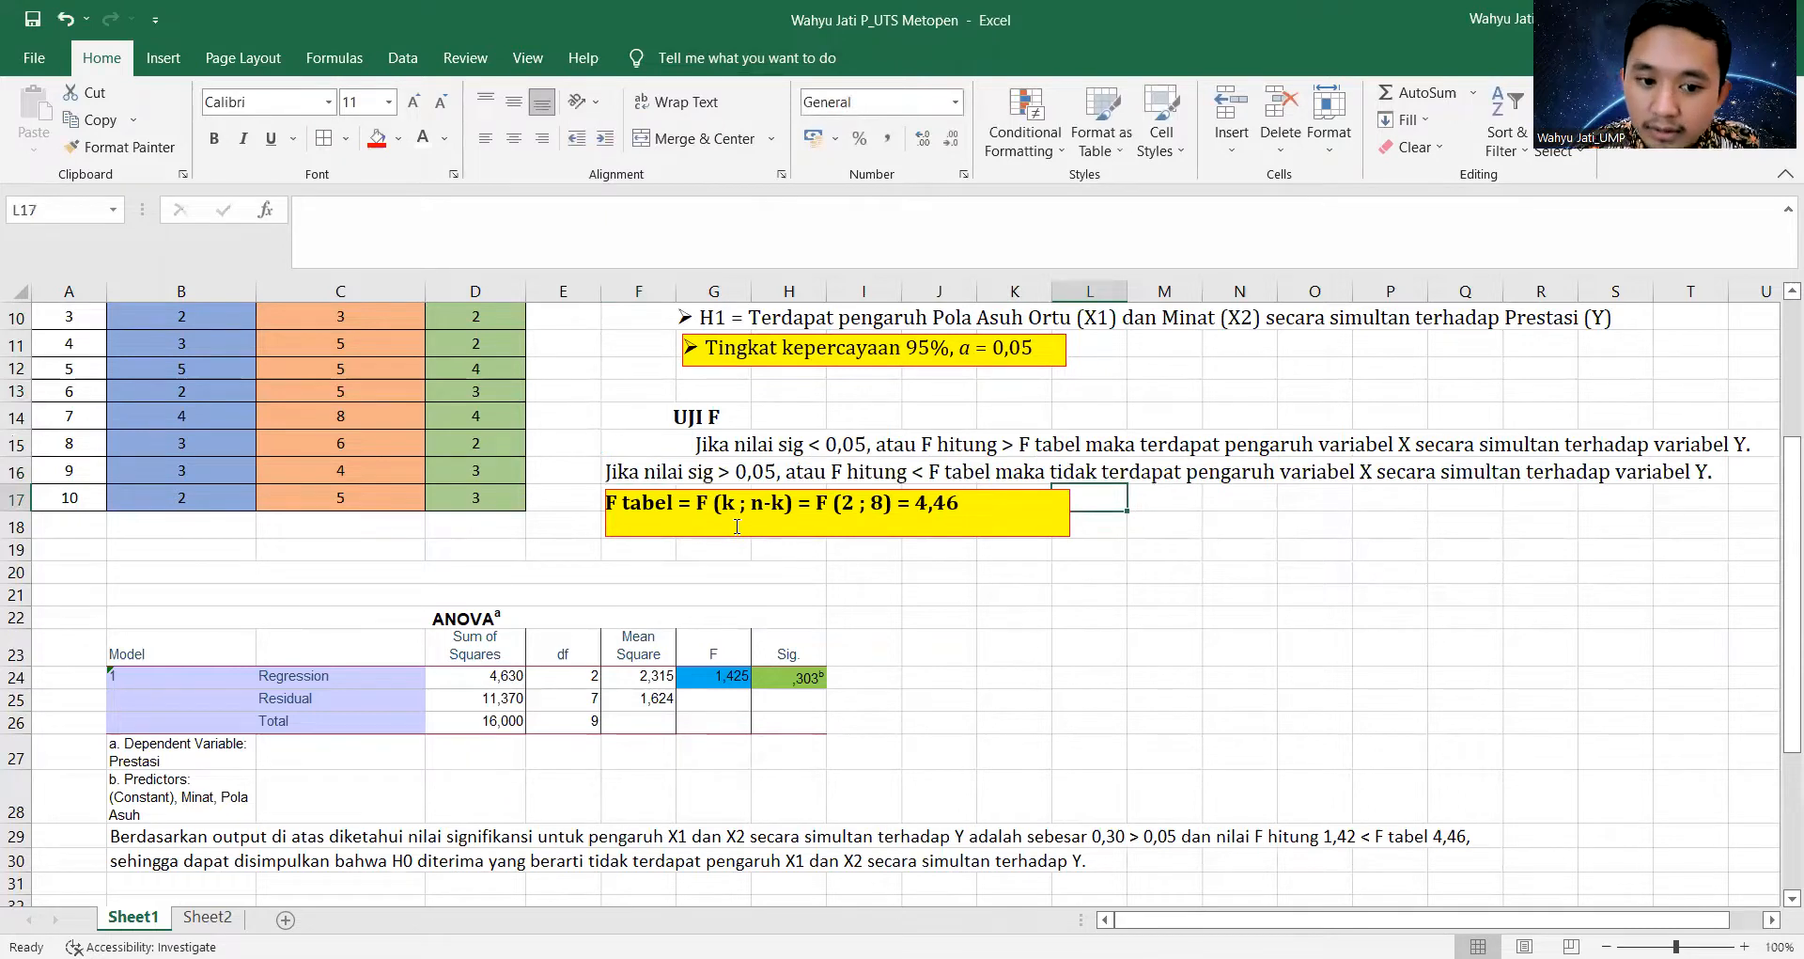
Examine the F tabel formula box and the respondent numbering in the data table
scroll(703, 445, "up", 1)
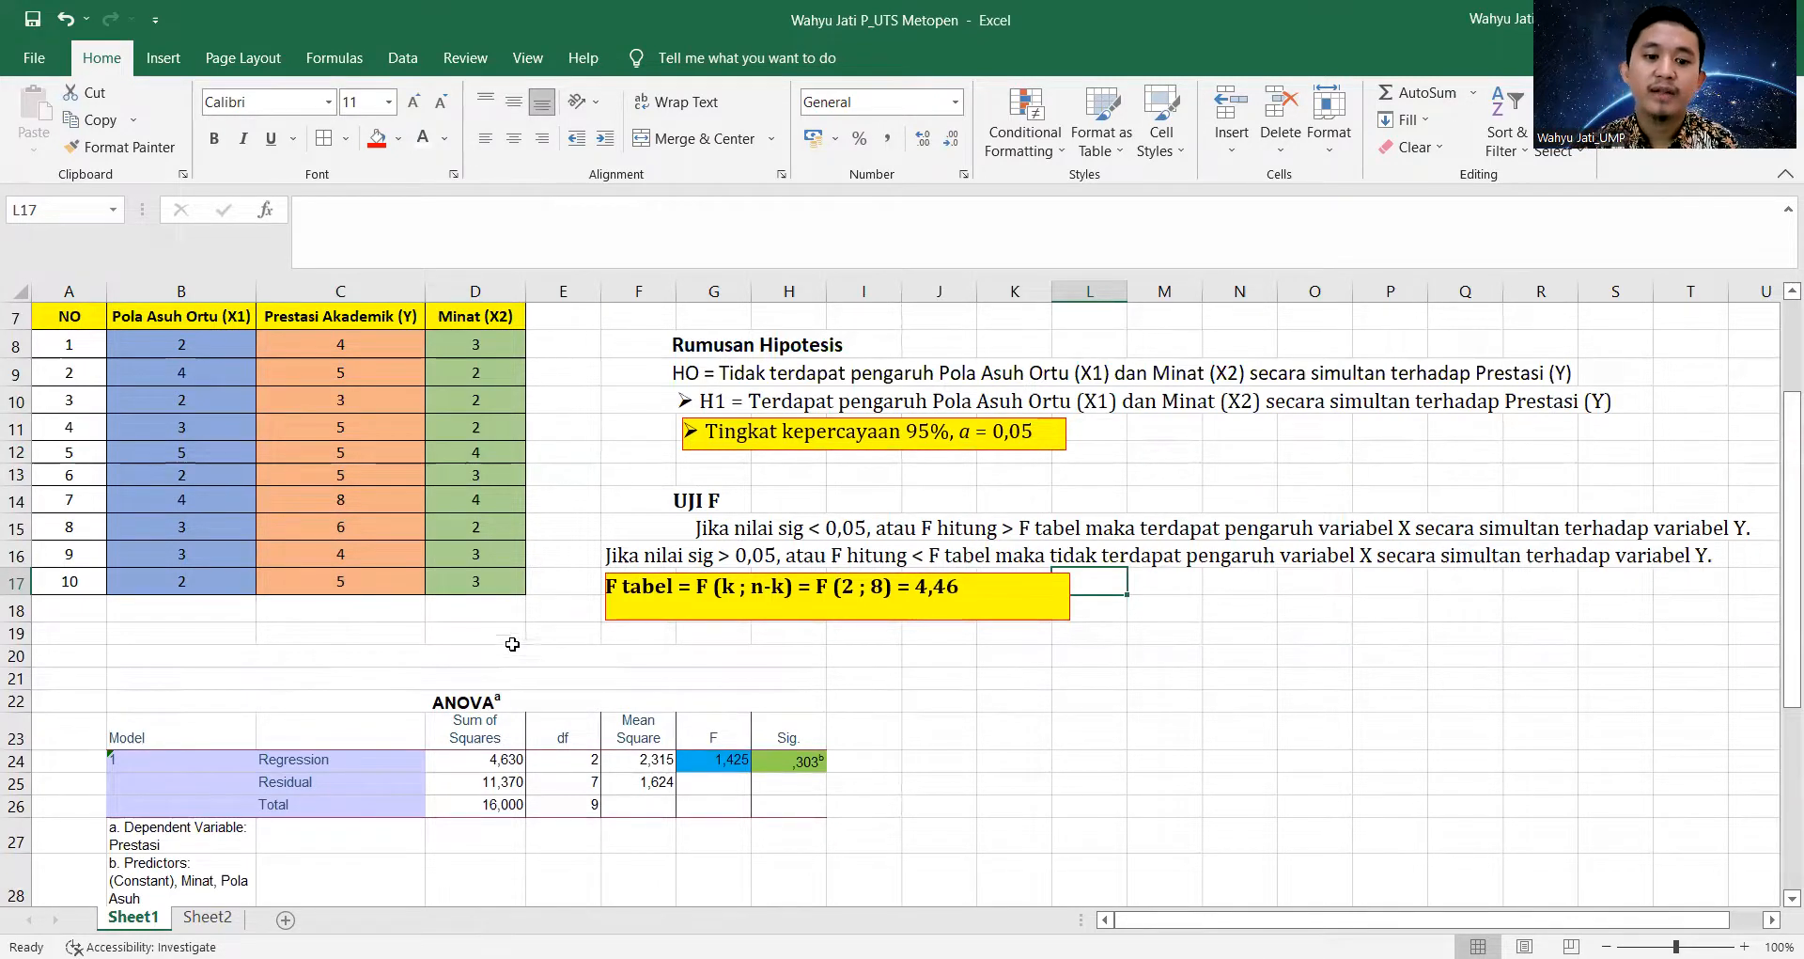
left_click(626, 607)
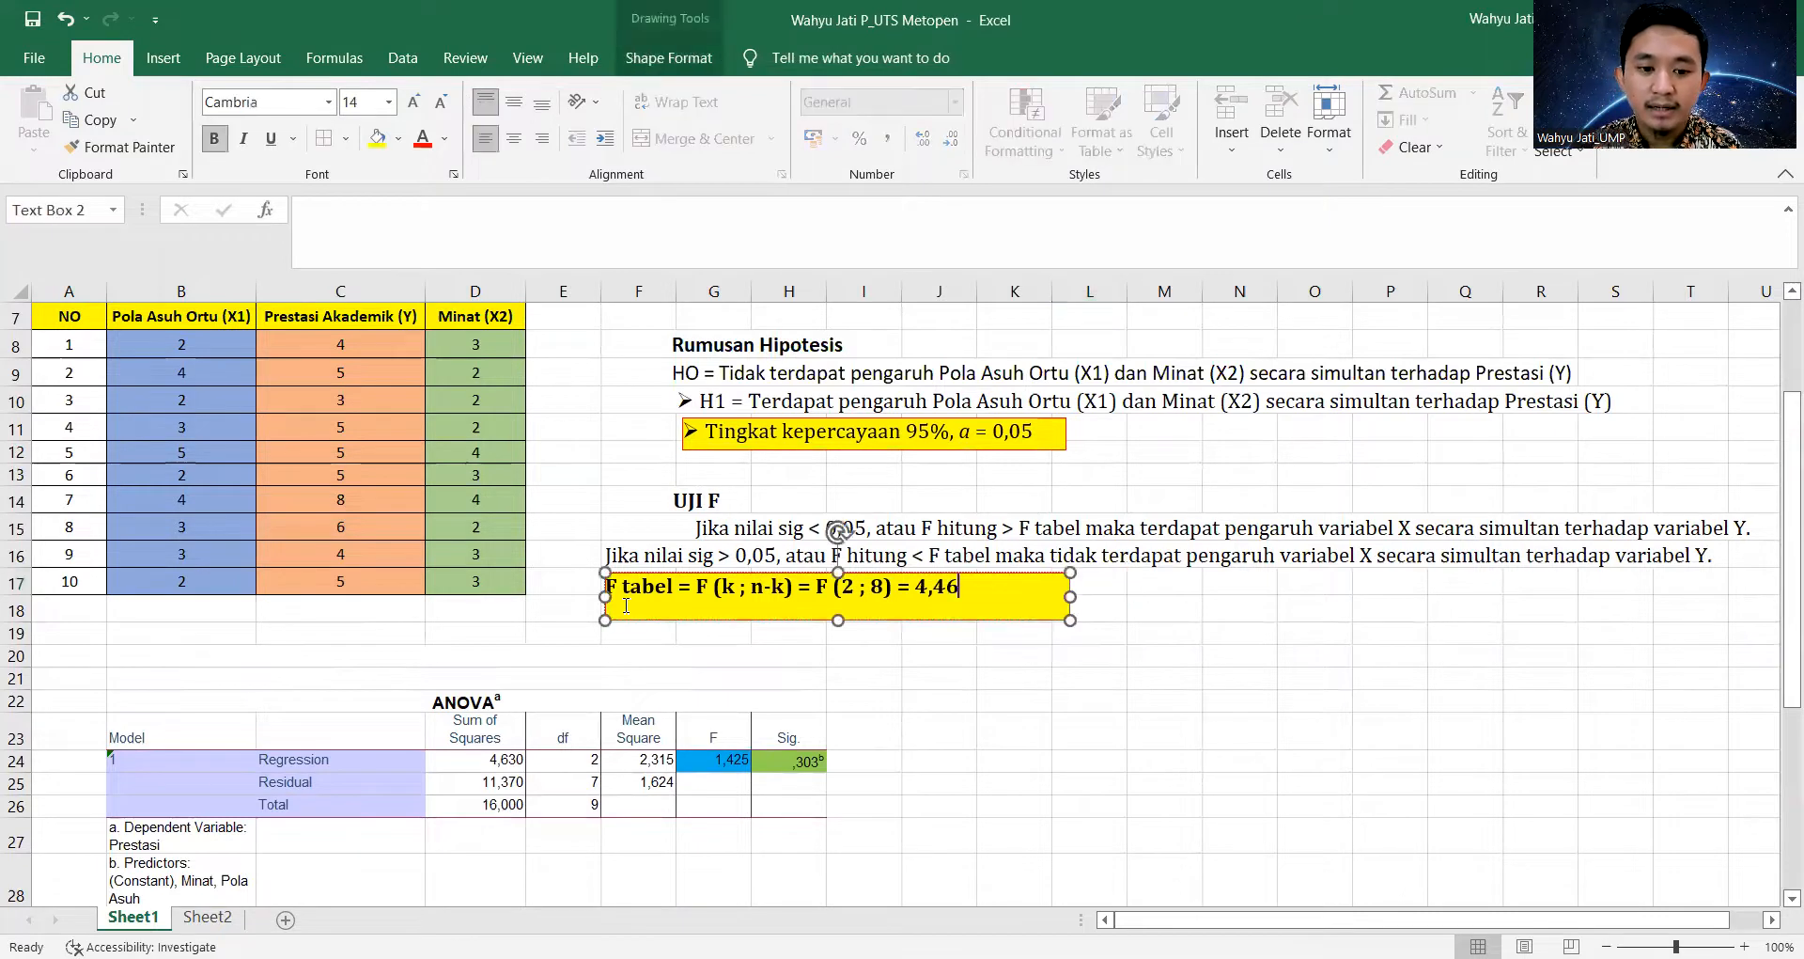
left_click(631, 657)
left_click(539, 641)
left_click(669, 654)
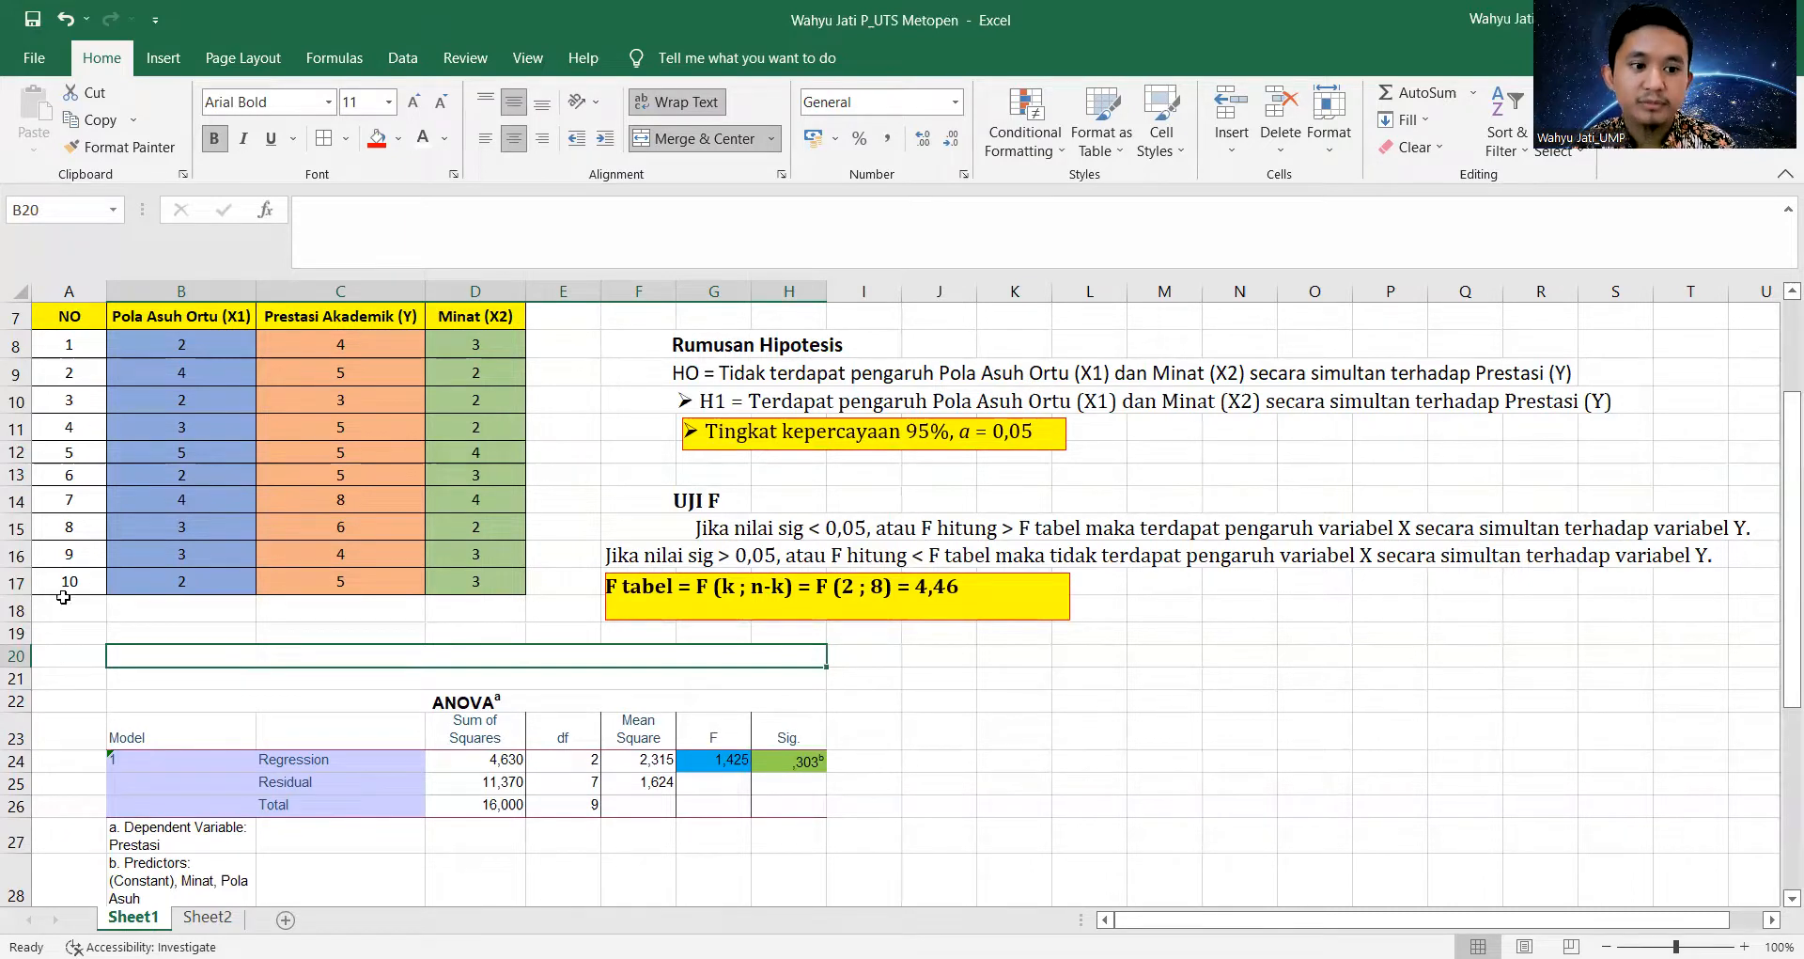
right_click(83, 361)
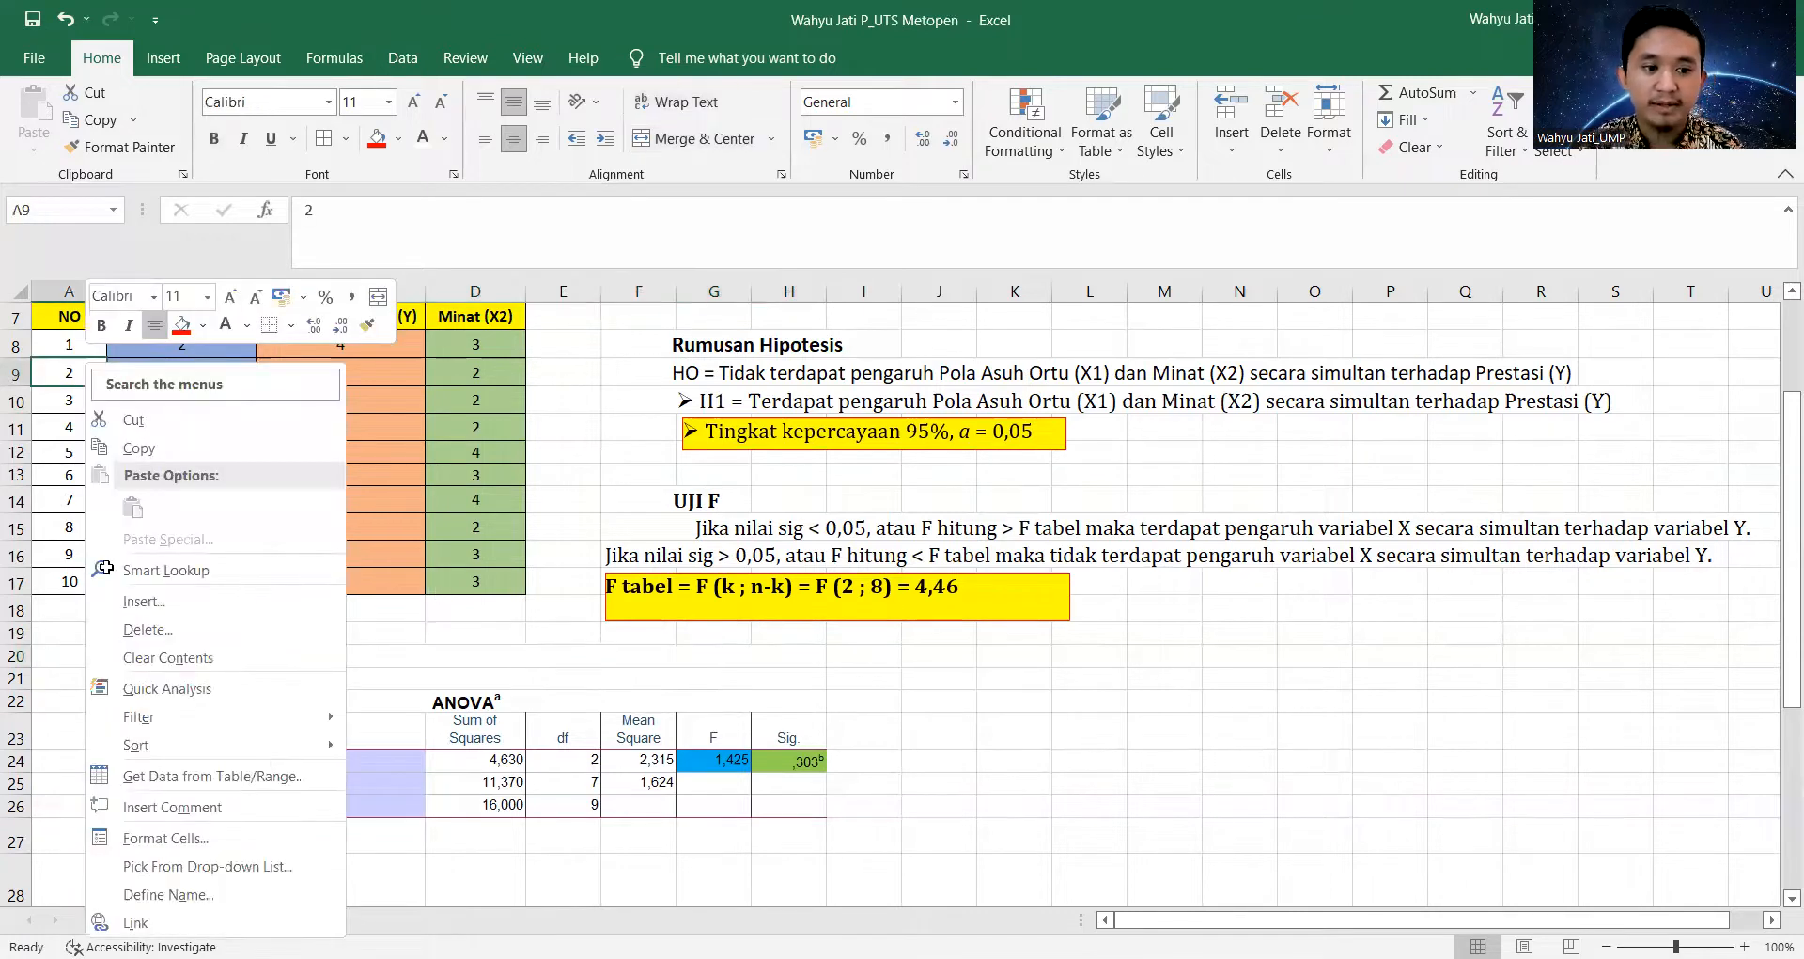
left_click(62, 367)
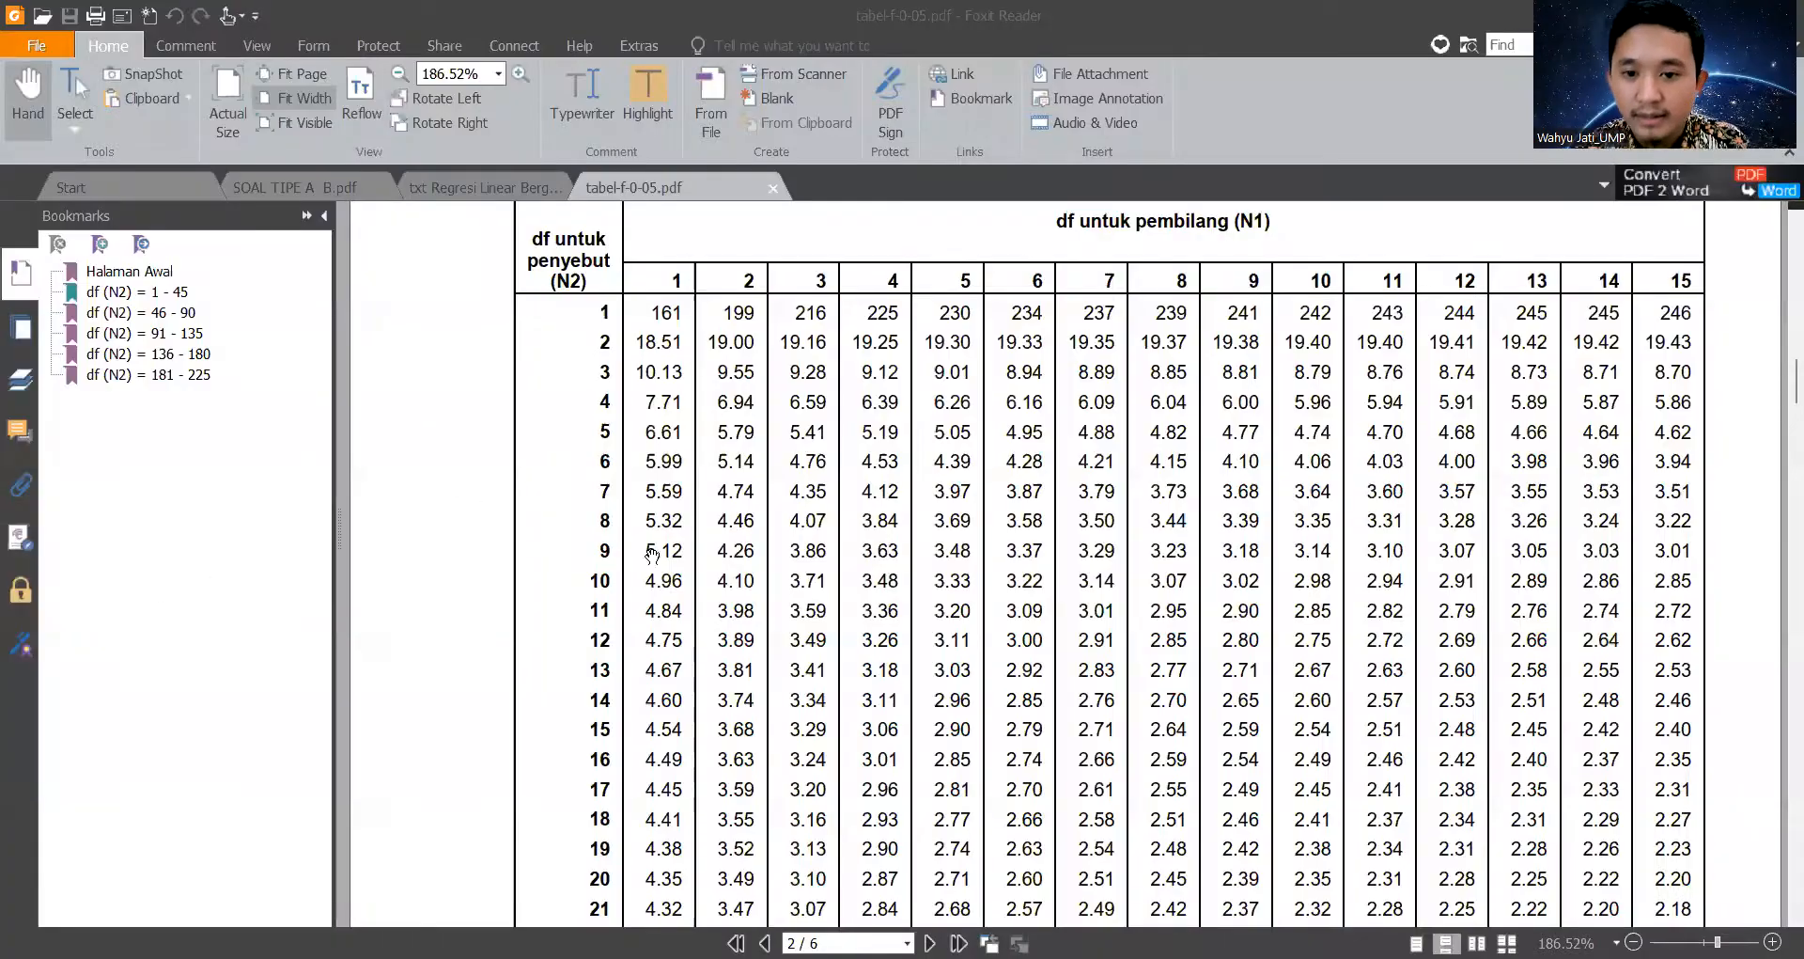
Look up the F value for N1 = 2 and N2 = 8 at probability 0,05 in tabel-f-0-05.pdf
scroll(643, 552, "up", 3)
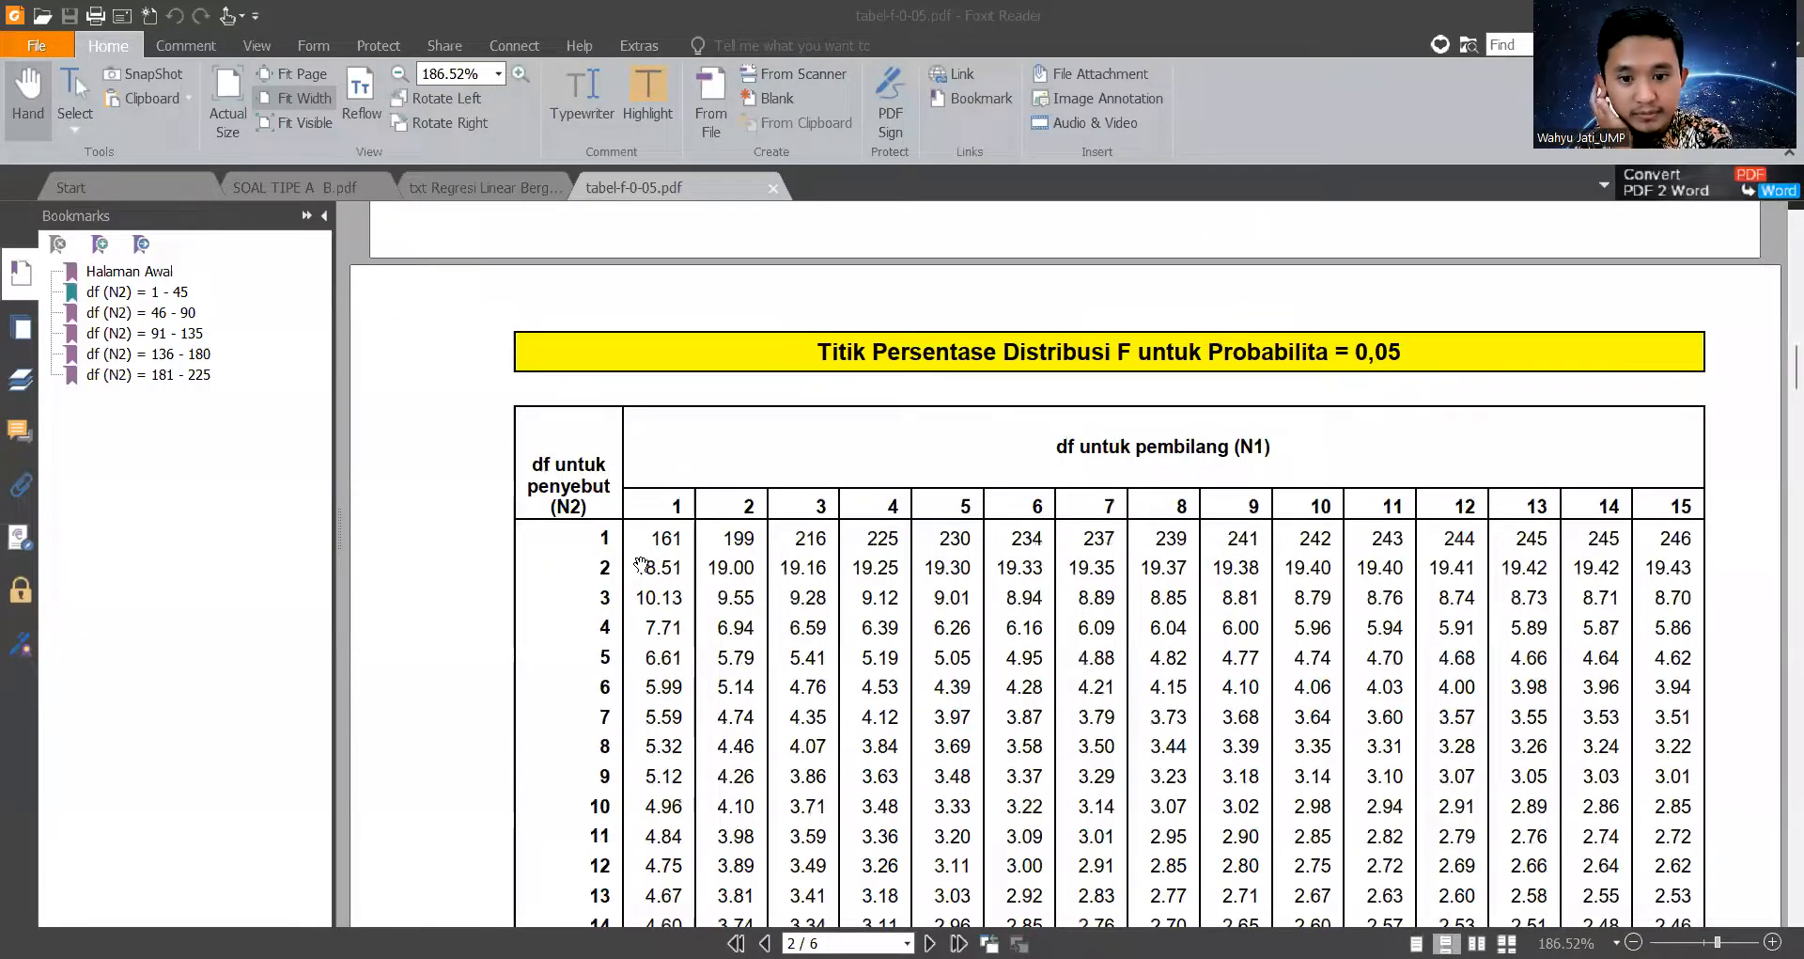
scroll(642, 565, "up", 1)
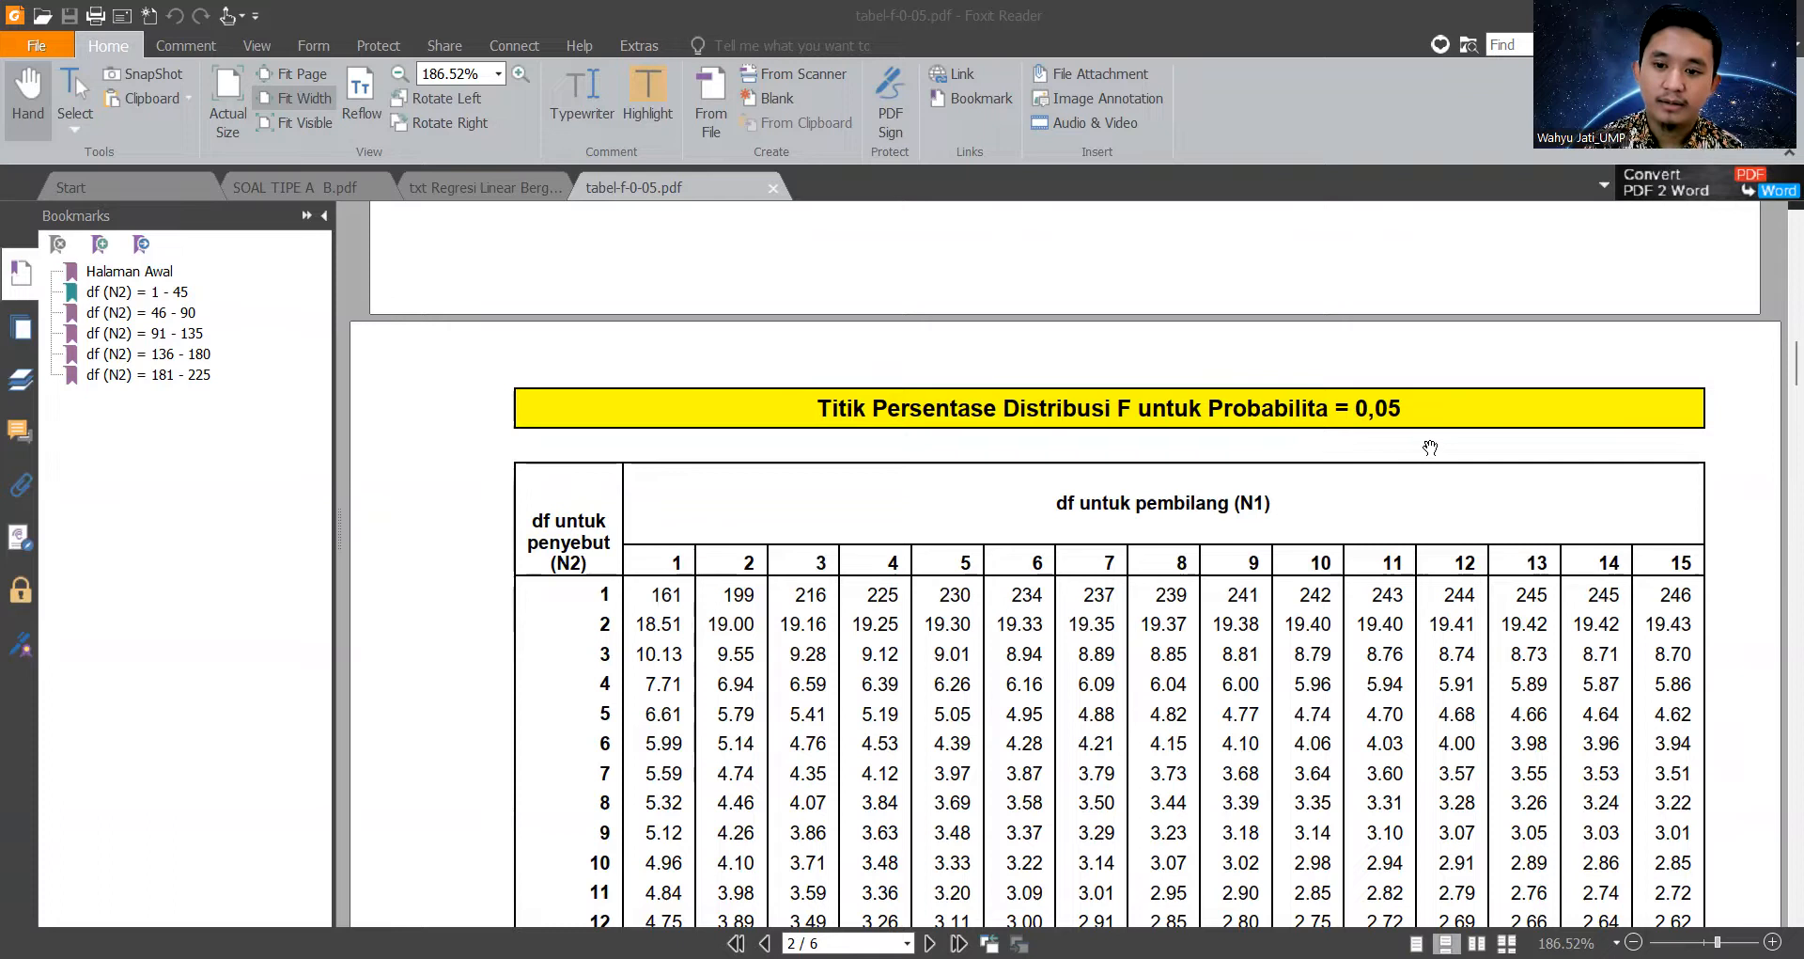
scroll(1350, 489, "down", 1)
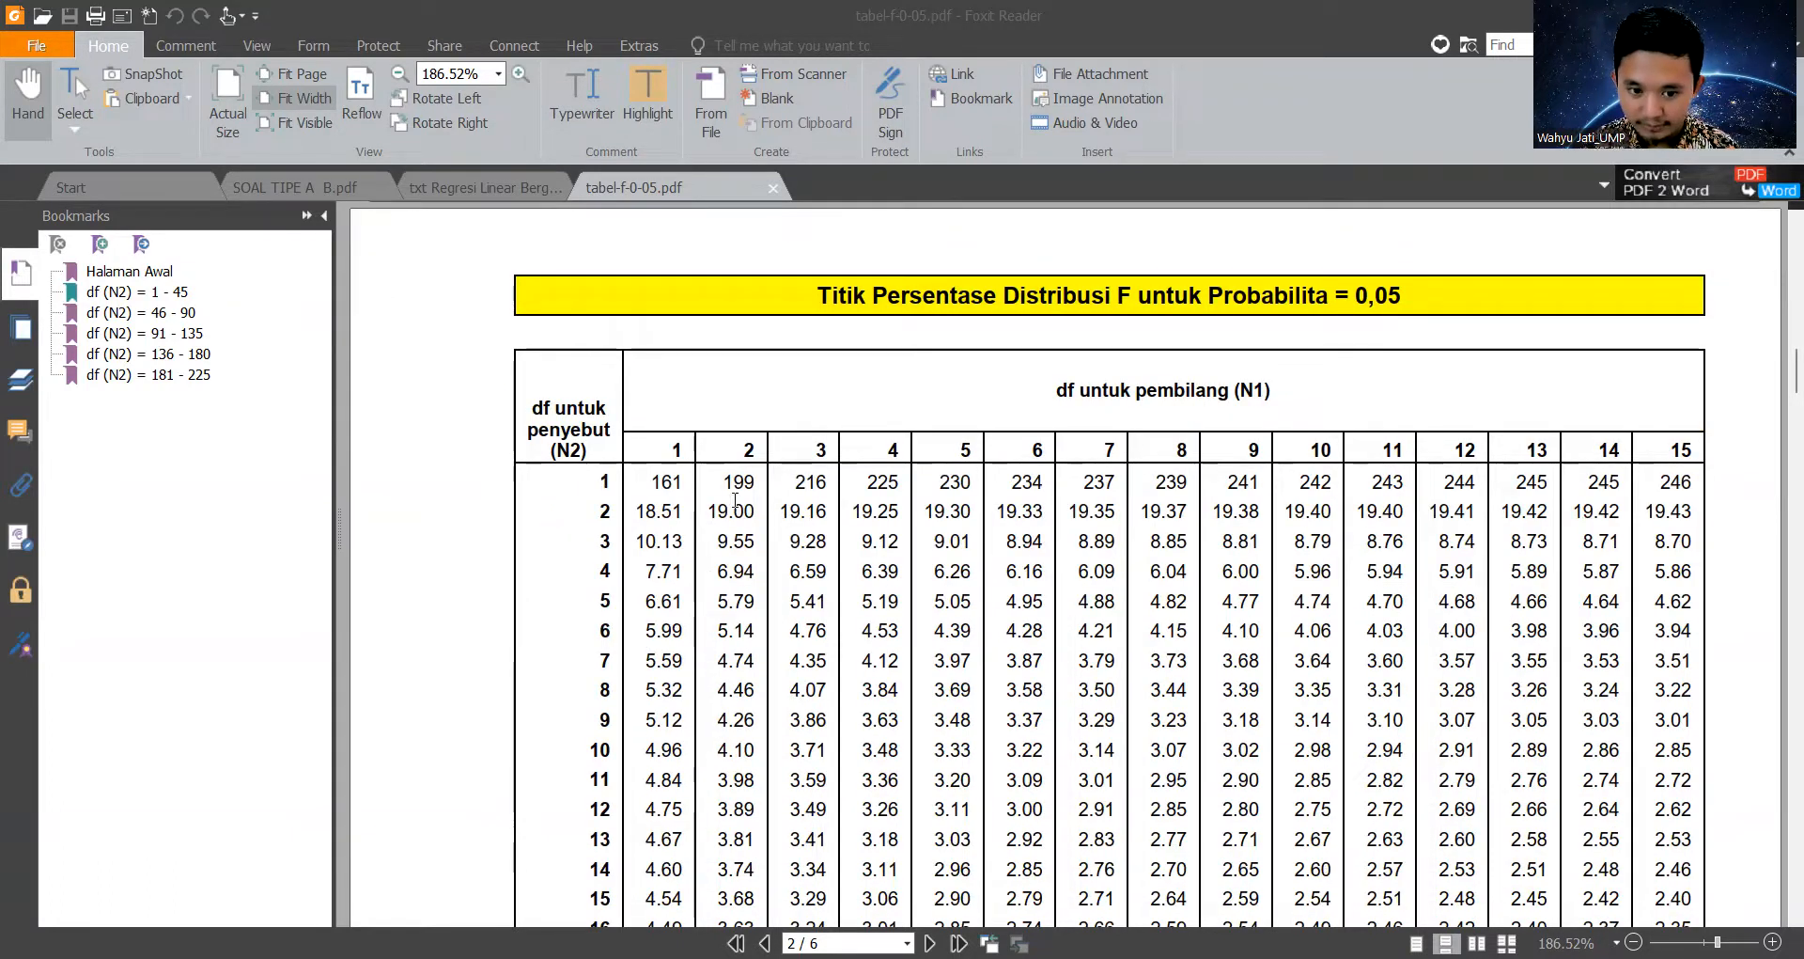
left_click(722, 459)
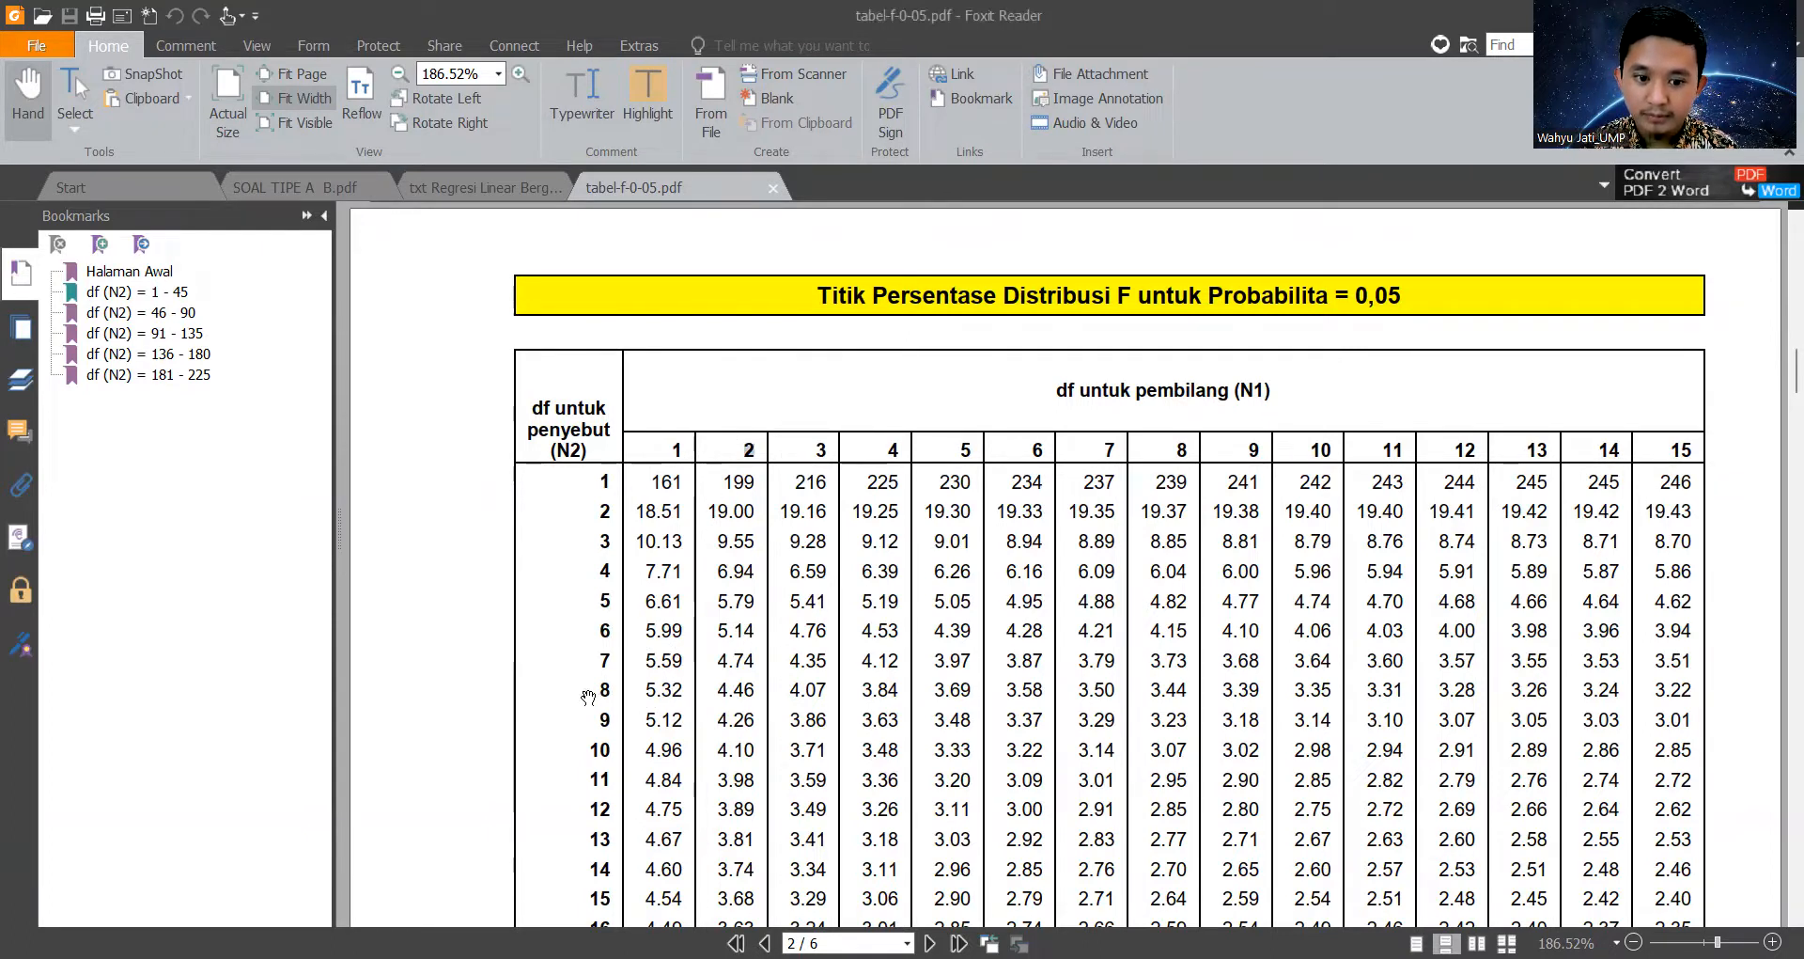
left_click_drag(712, 687, 756, 690)
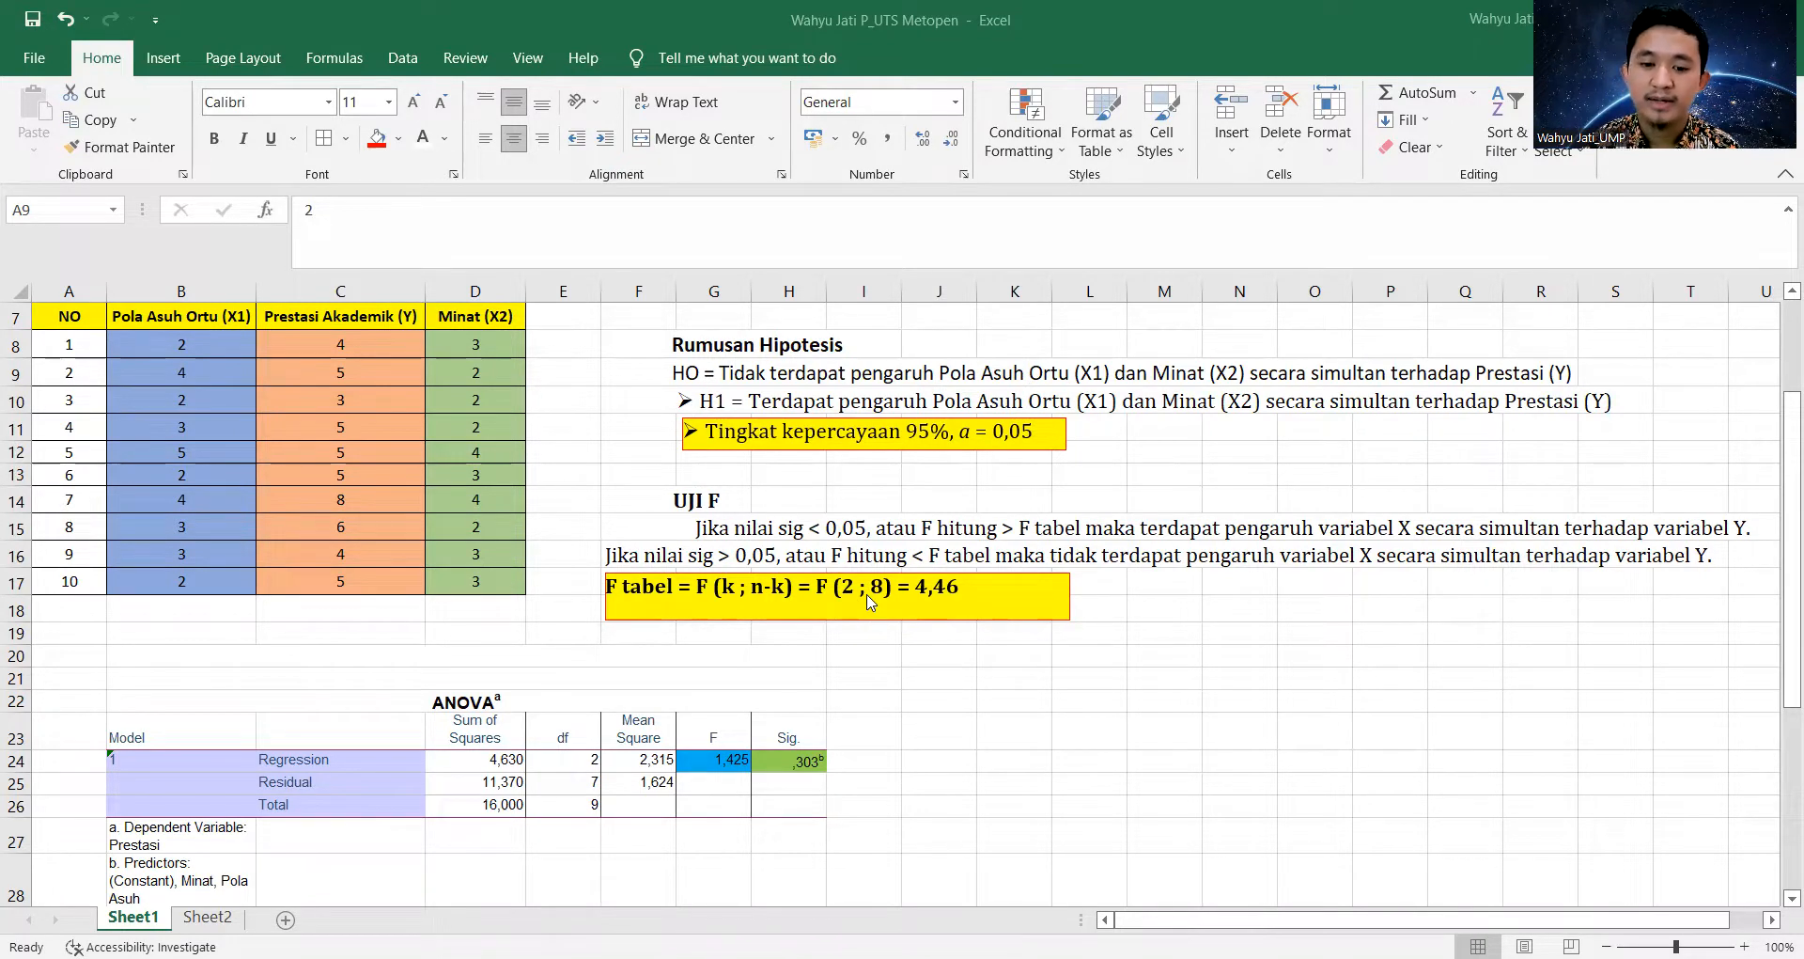
Review the Model Summary table in the Excel workbook, including the R Square value and its written interpretation
scroll(857, 621, "up", 2)
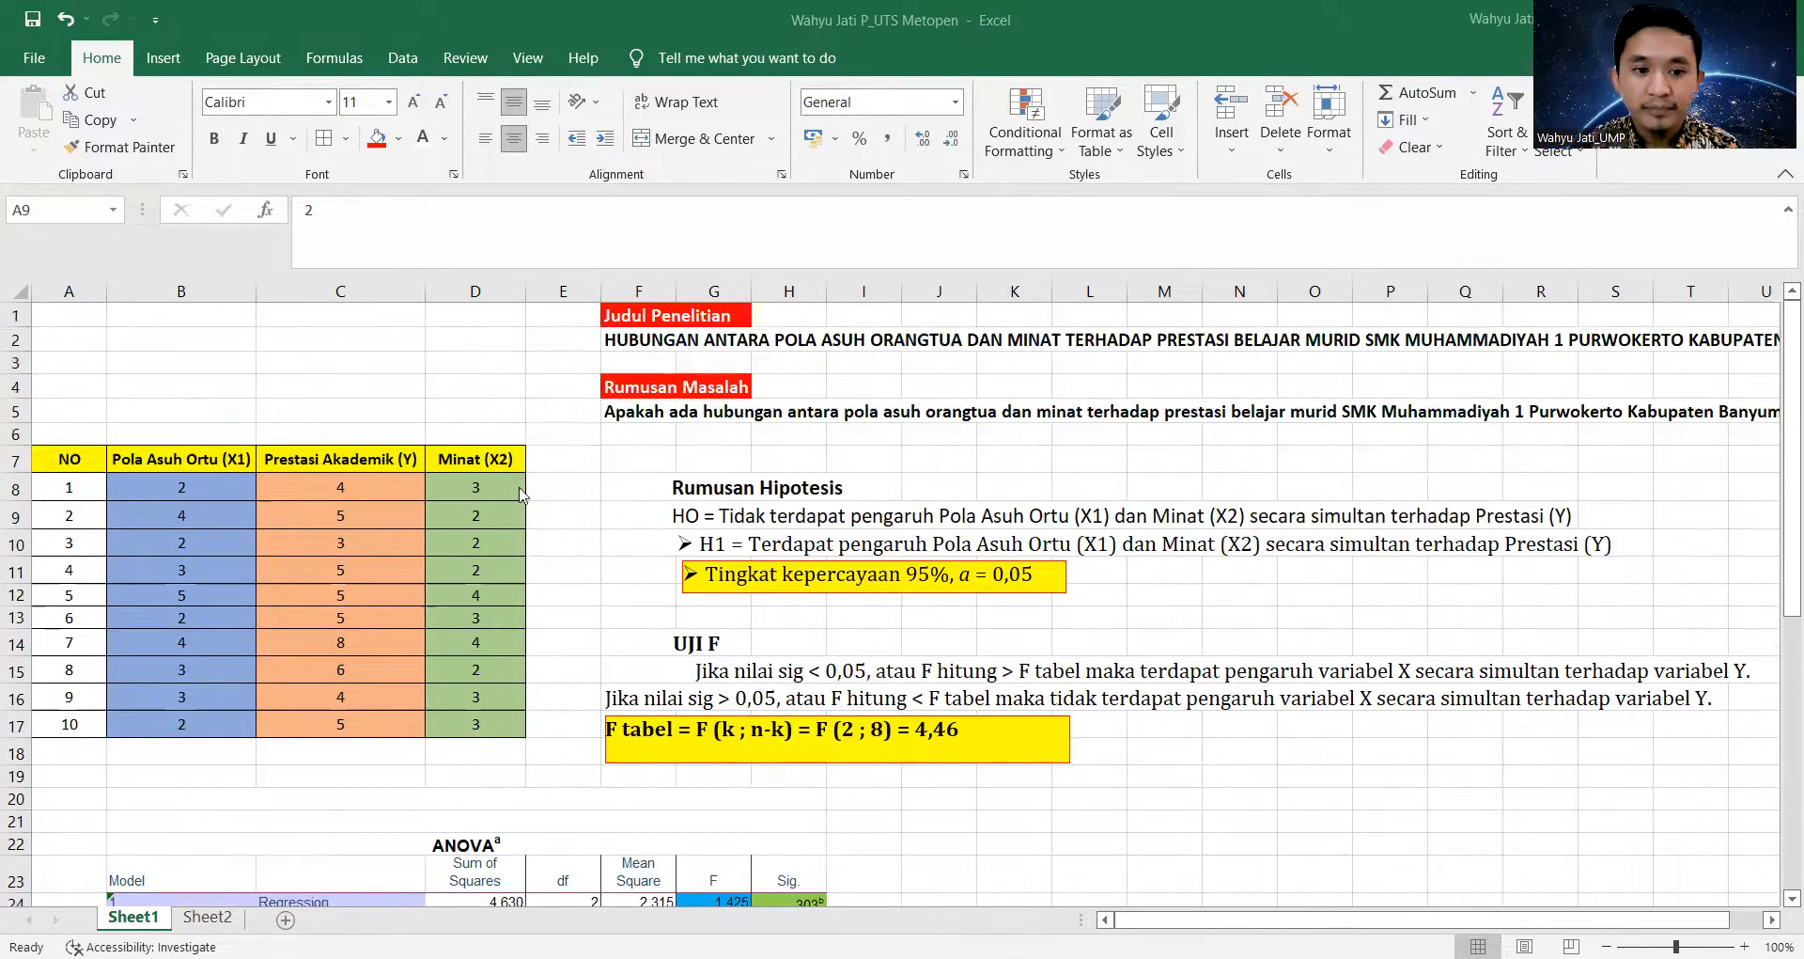
scroll(762, 531, "down", 6)
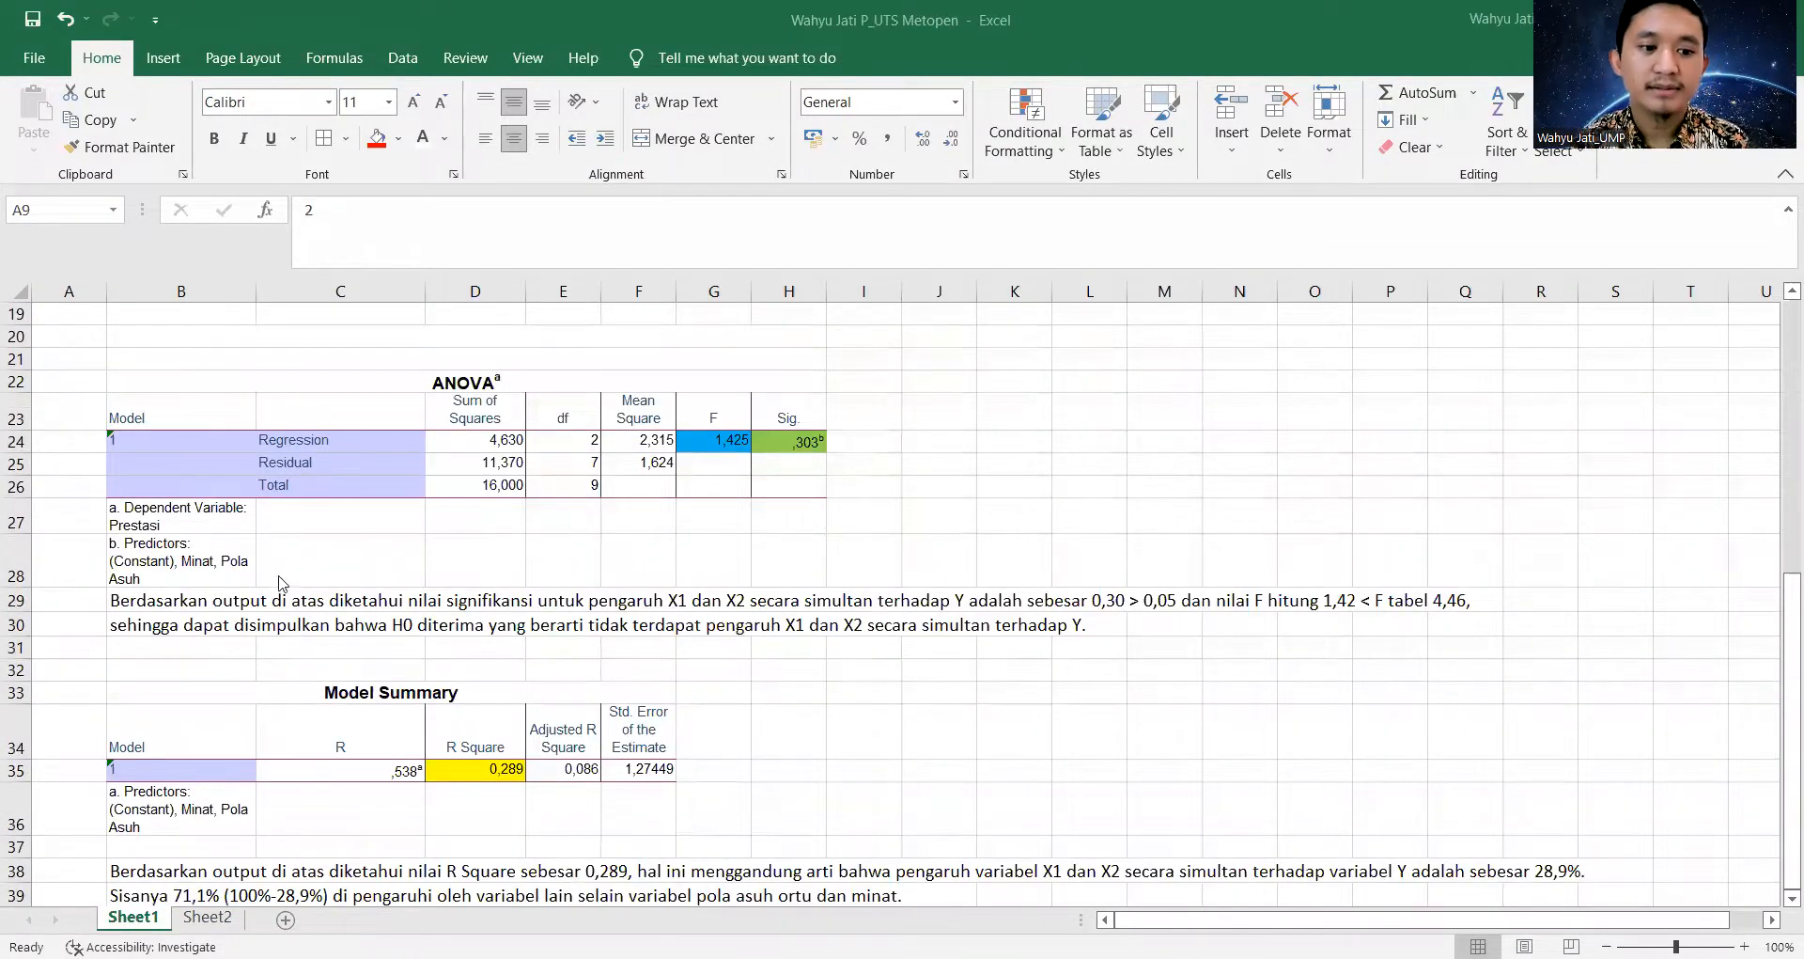
scroll(335, 645, "down", 2)
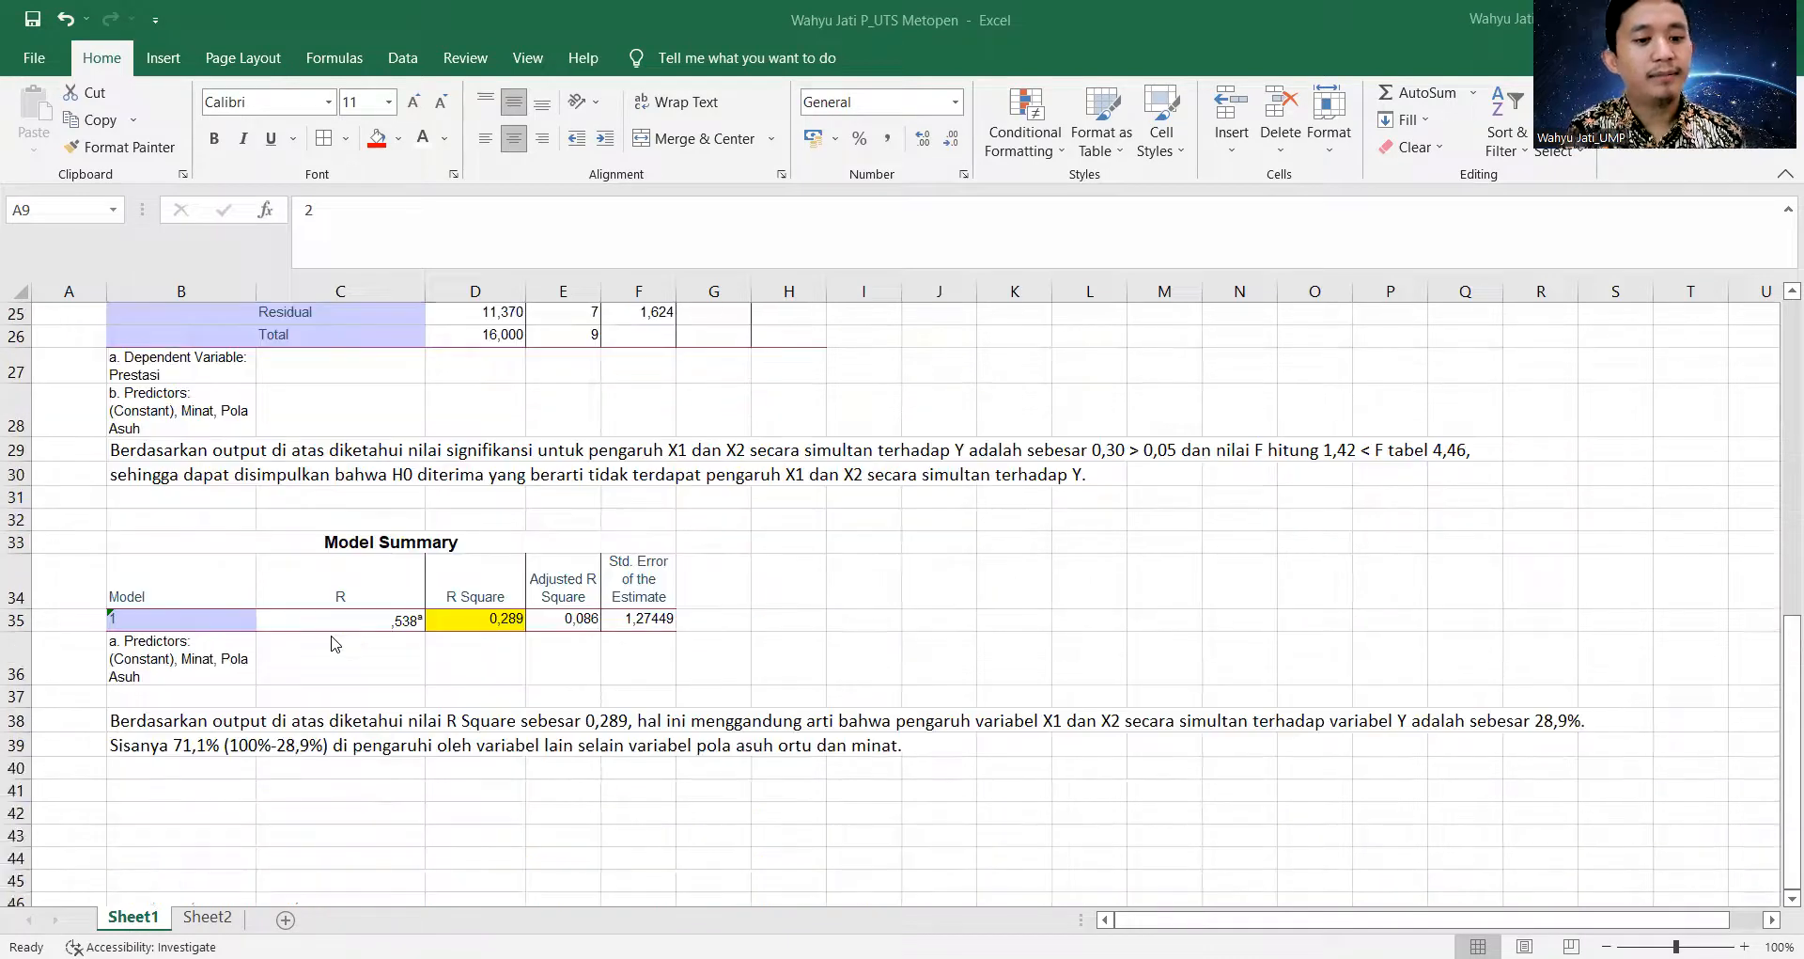
scroll(335, 642, "down", 2)
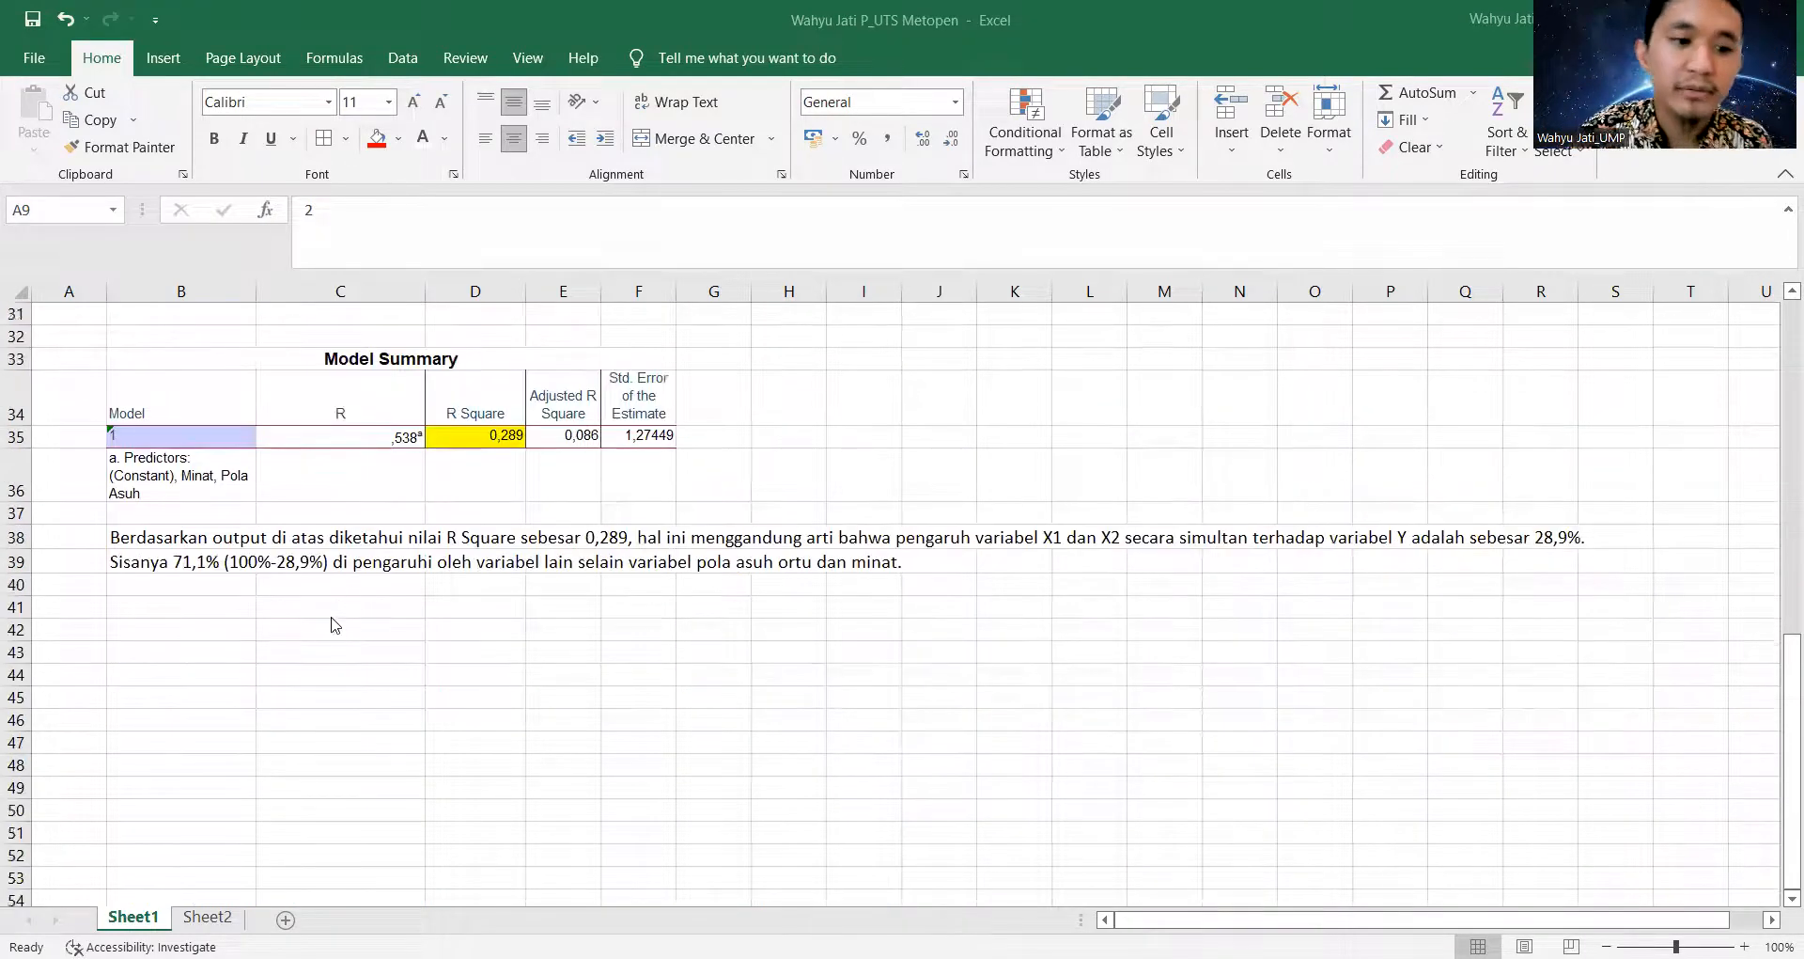
scroll(485, 552, "up", 1)
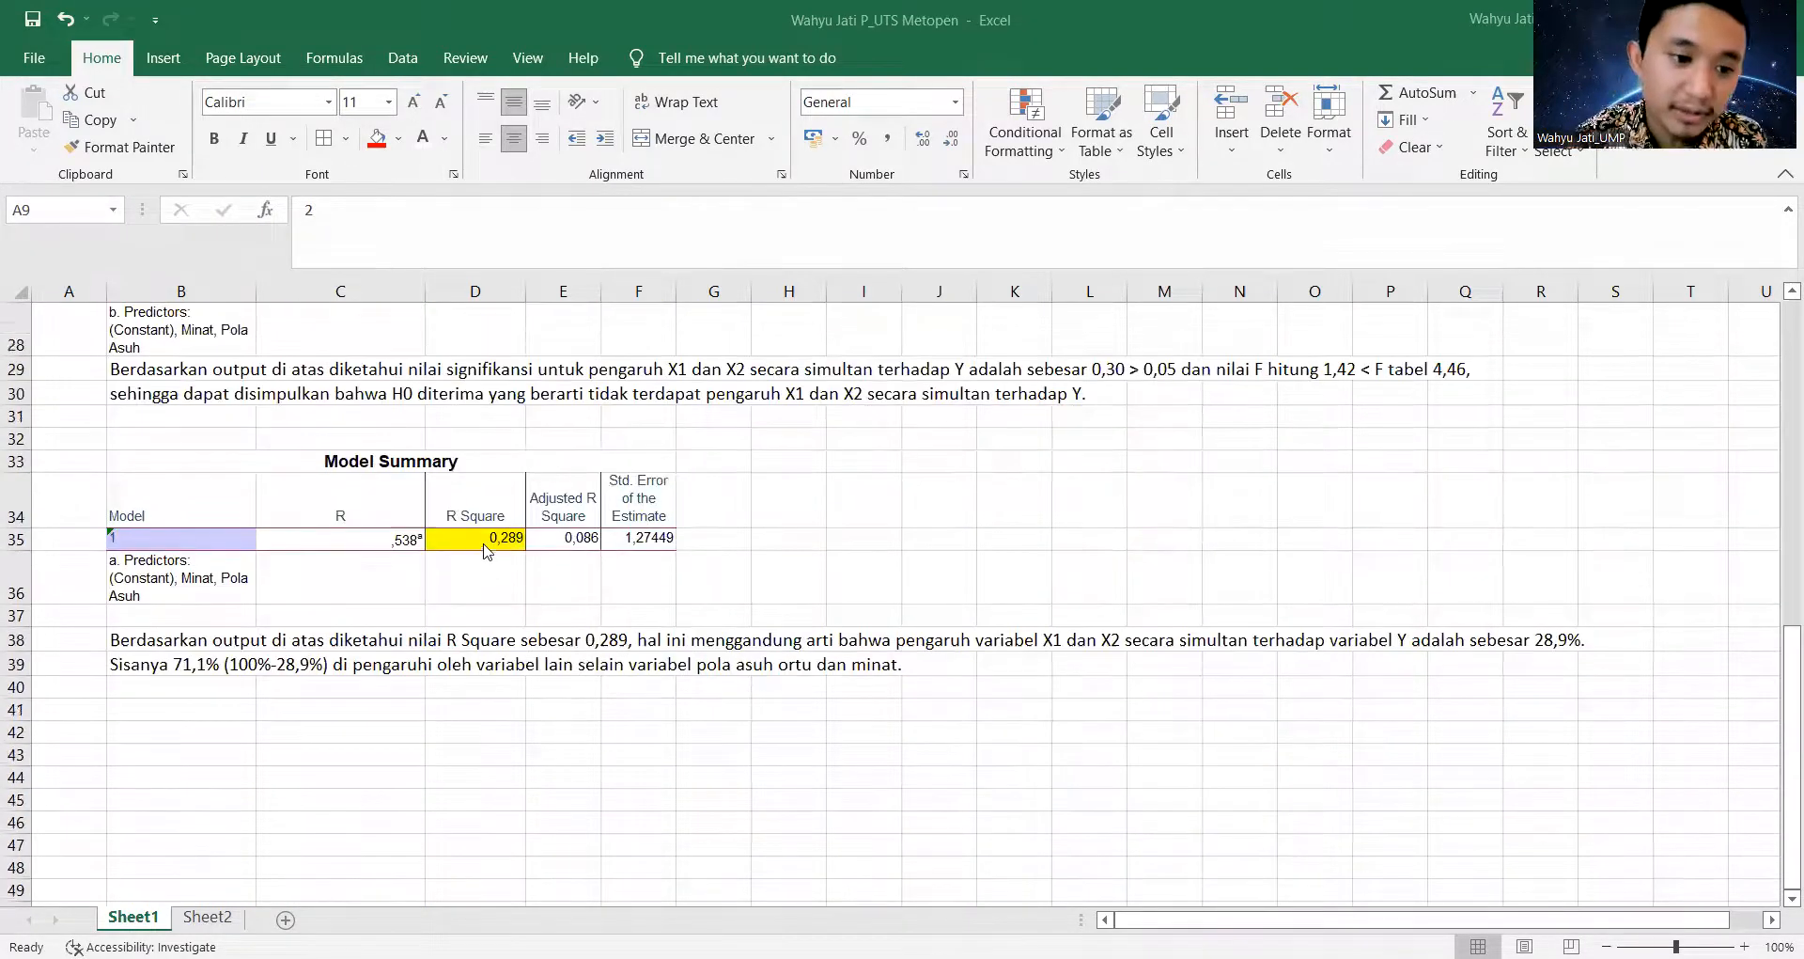
scroll(485, 552, "up", 1)
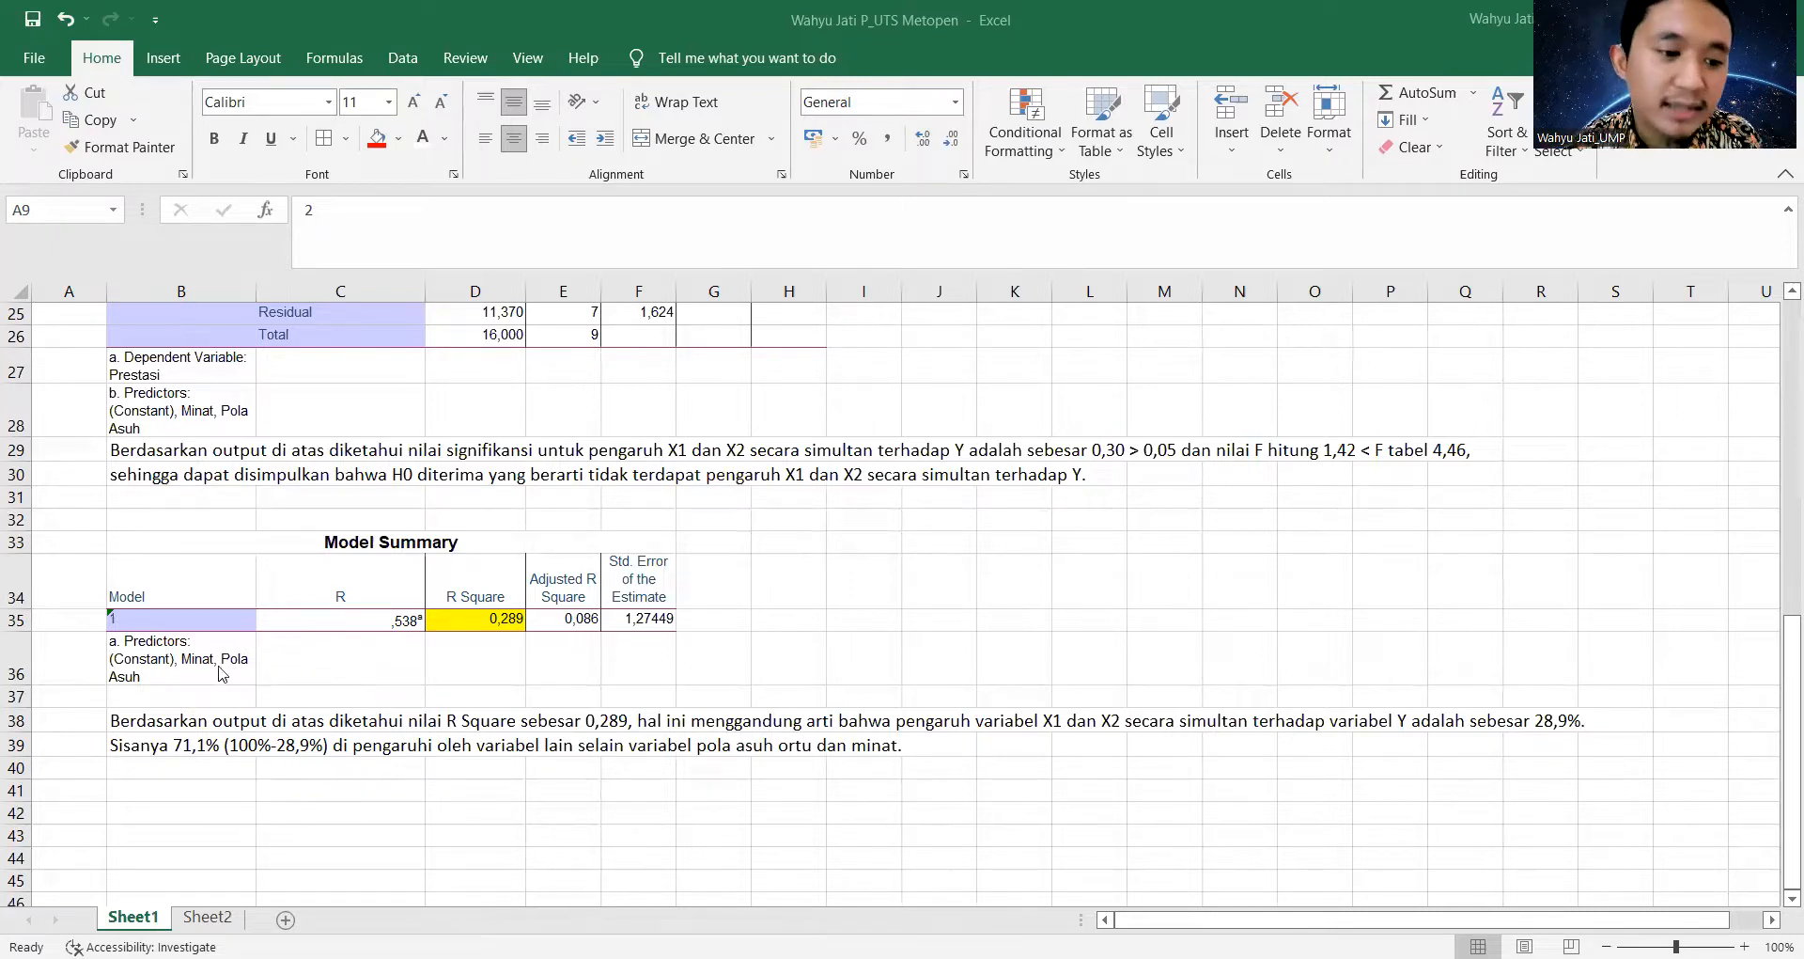
scroll(237, 658, "down", 1)
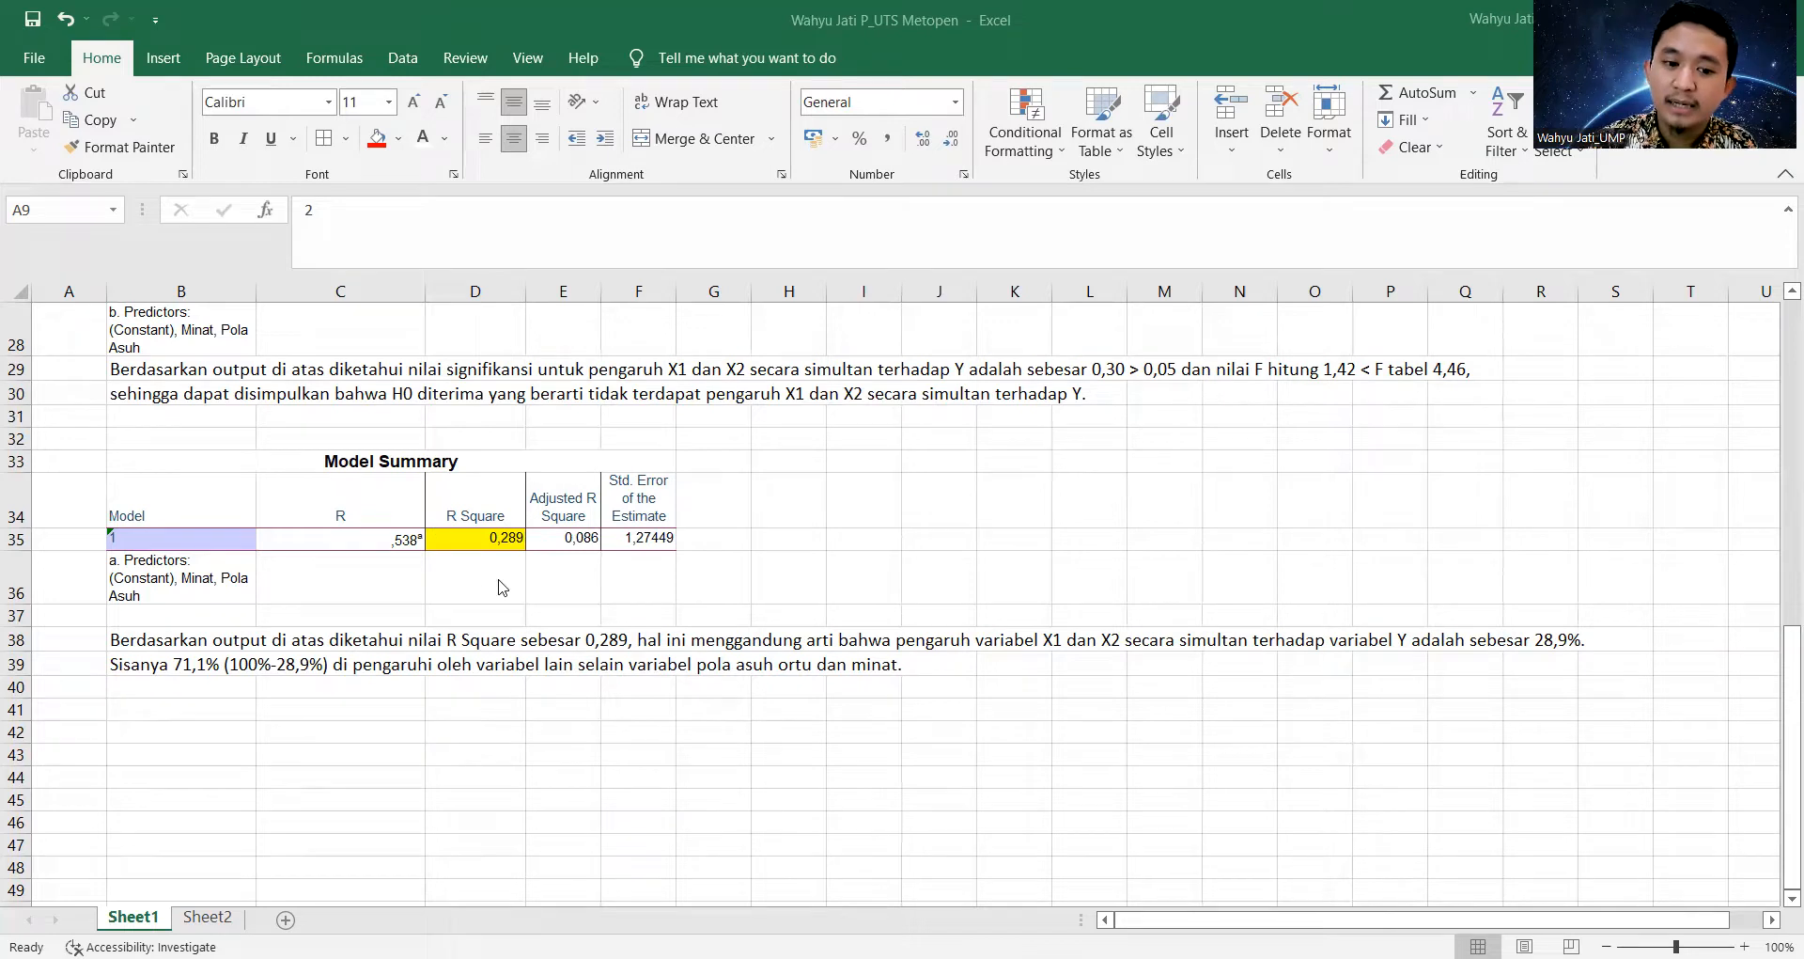
scroll(503, 587, "up", 1)
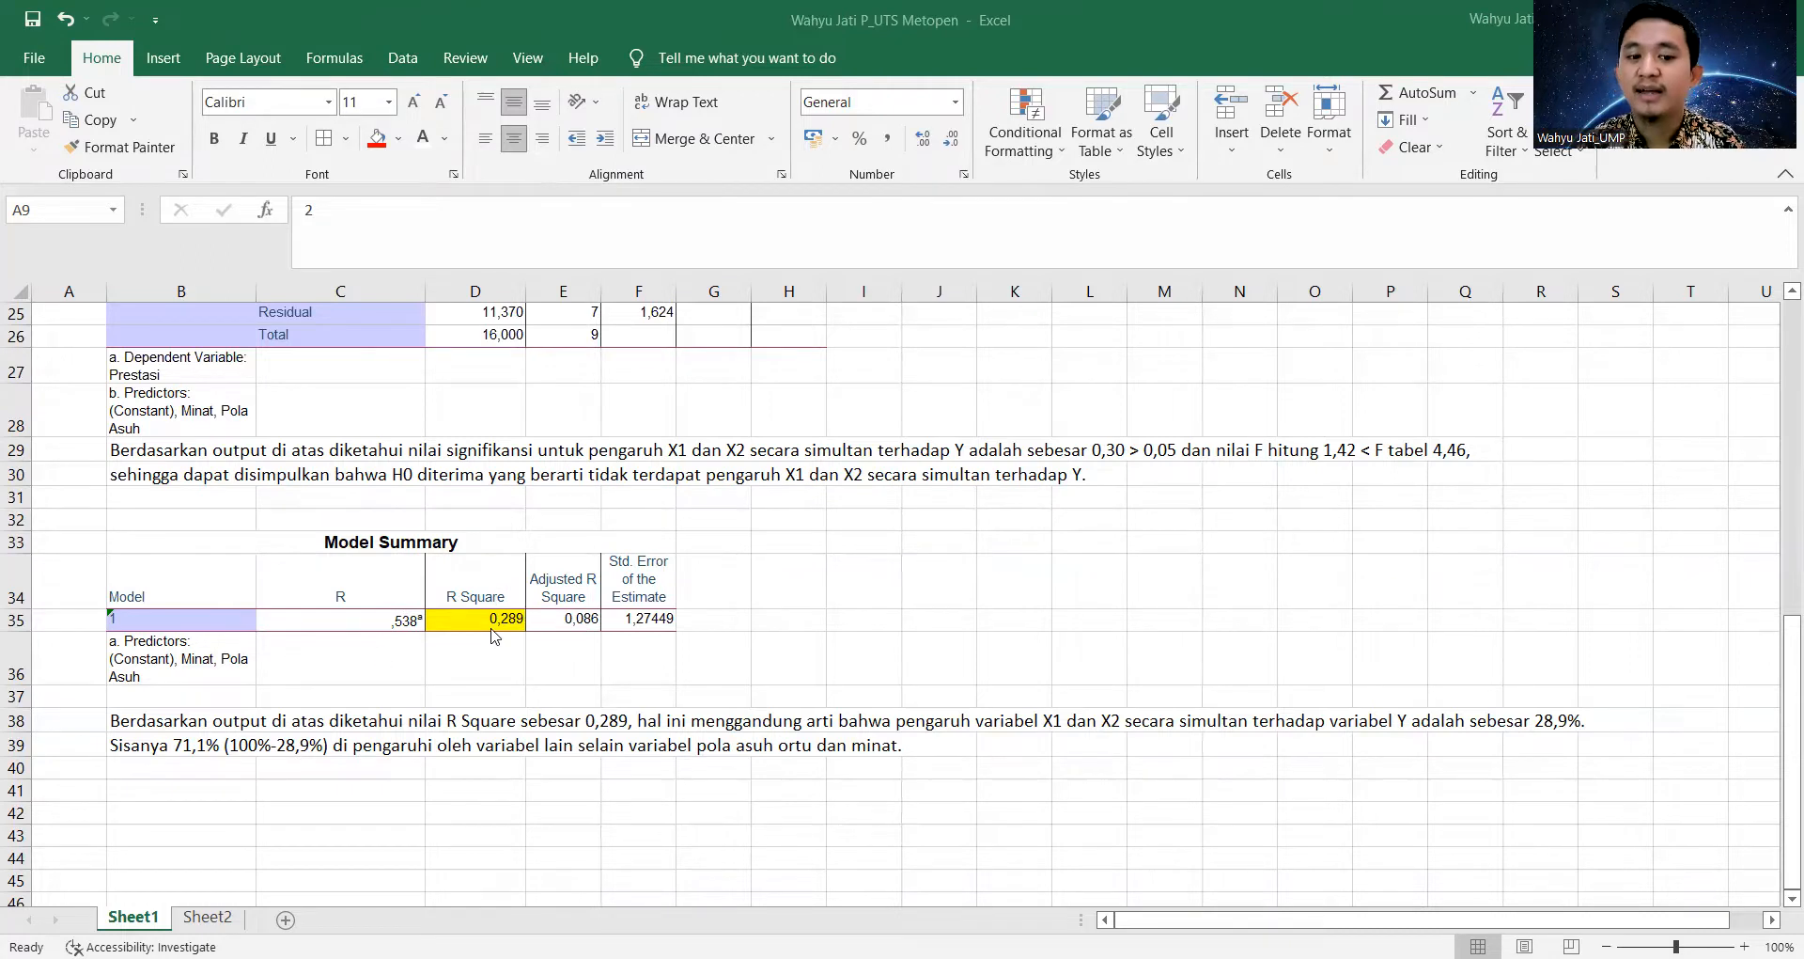
Compare the ANOVA table's Sig. and F values with the F tabel box and the written hypothesis conclusion
scroll(395, 635, "up", 1)
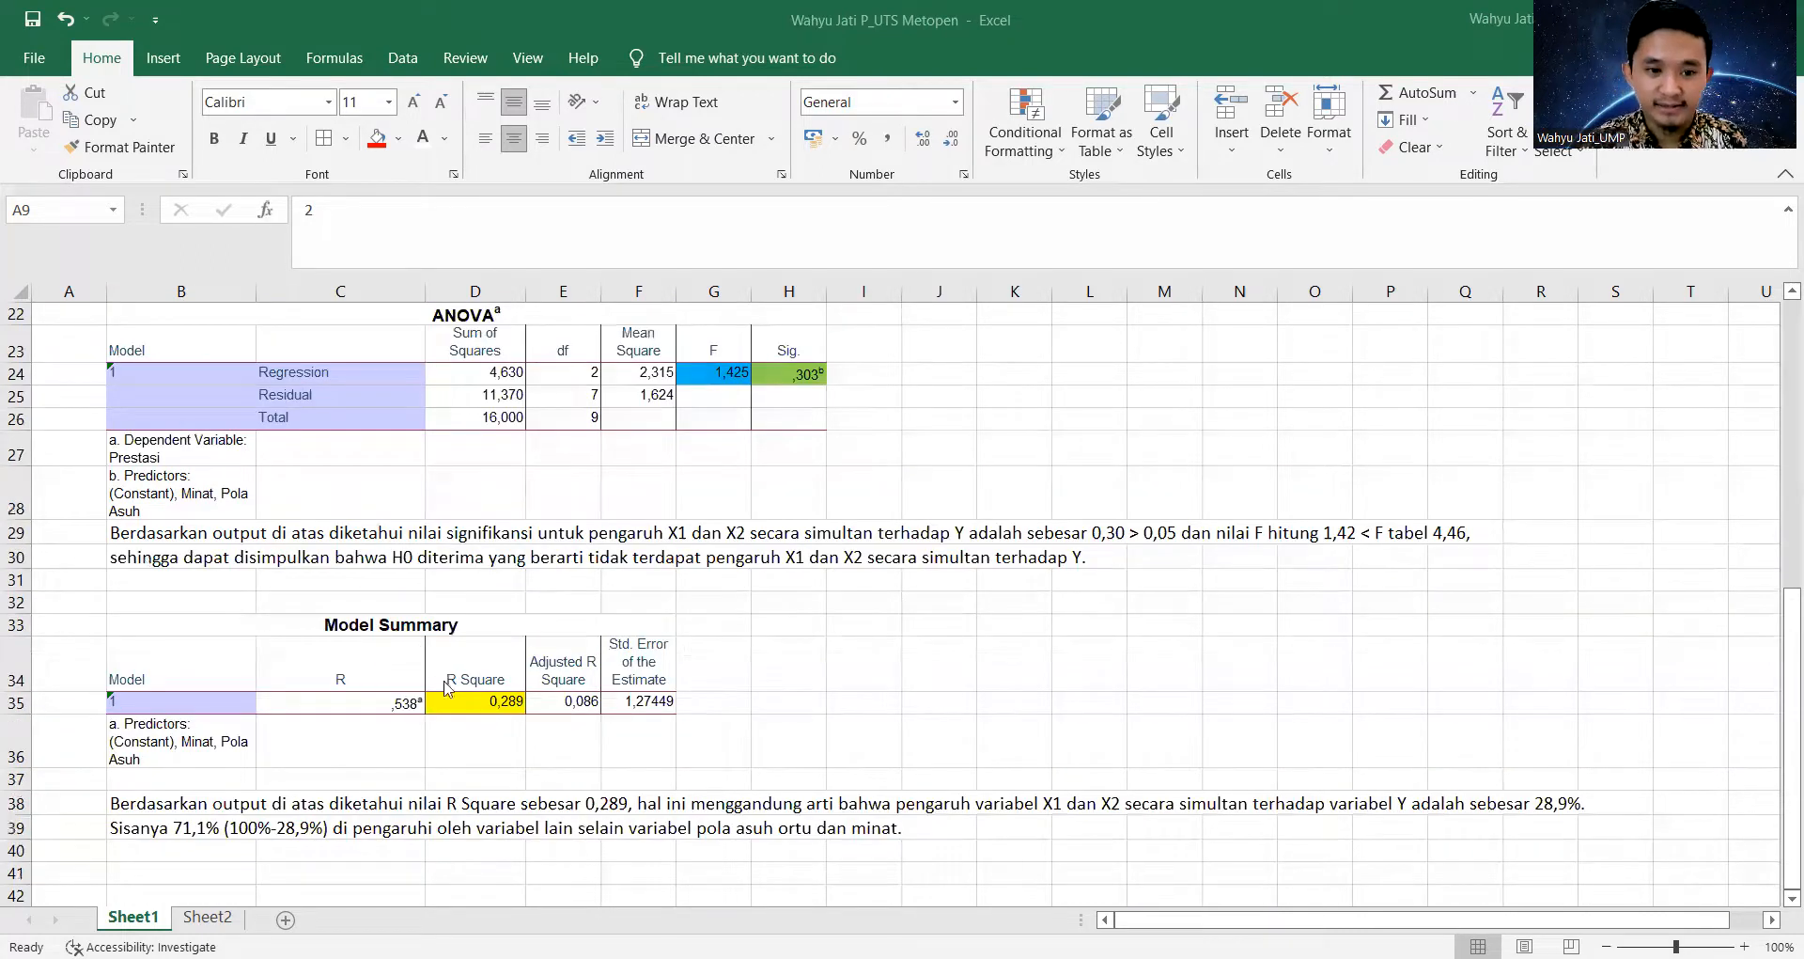
scroll(421, 691, "up", 3)
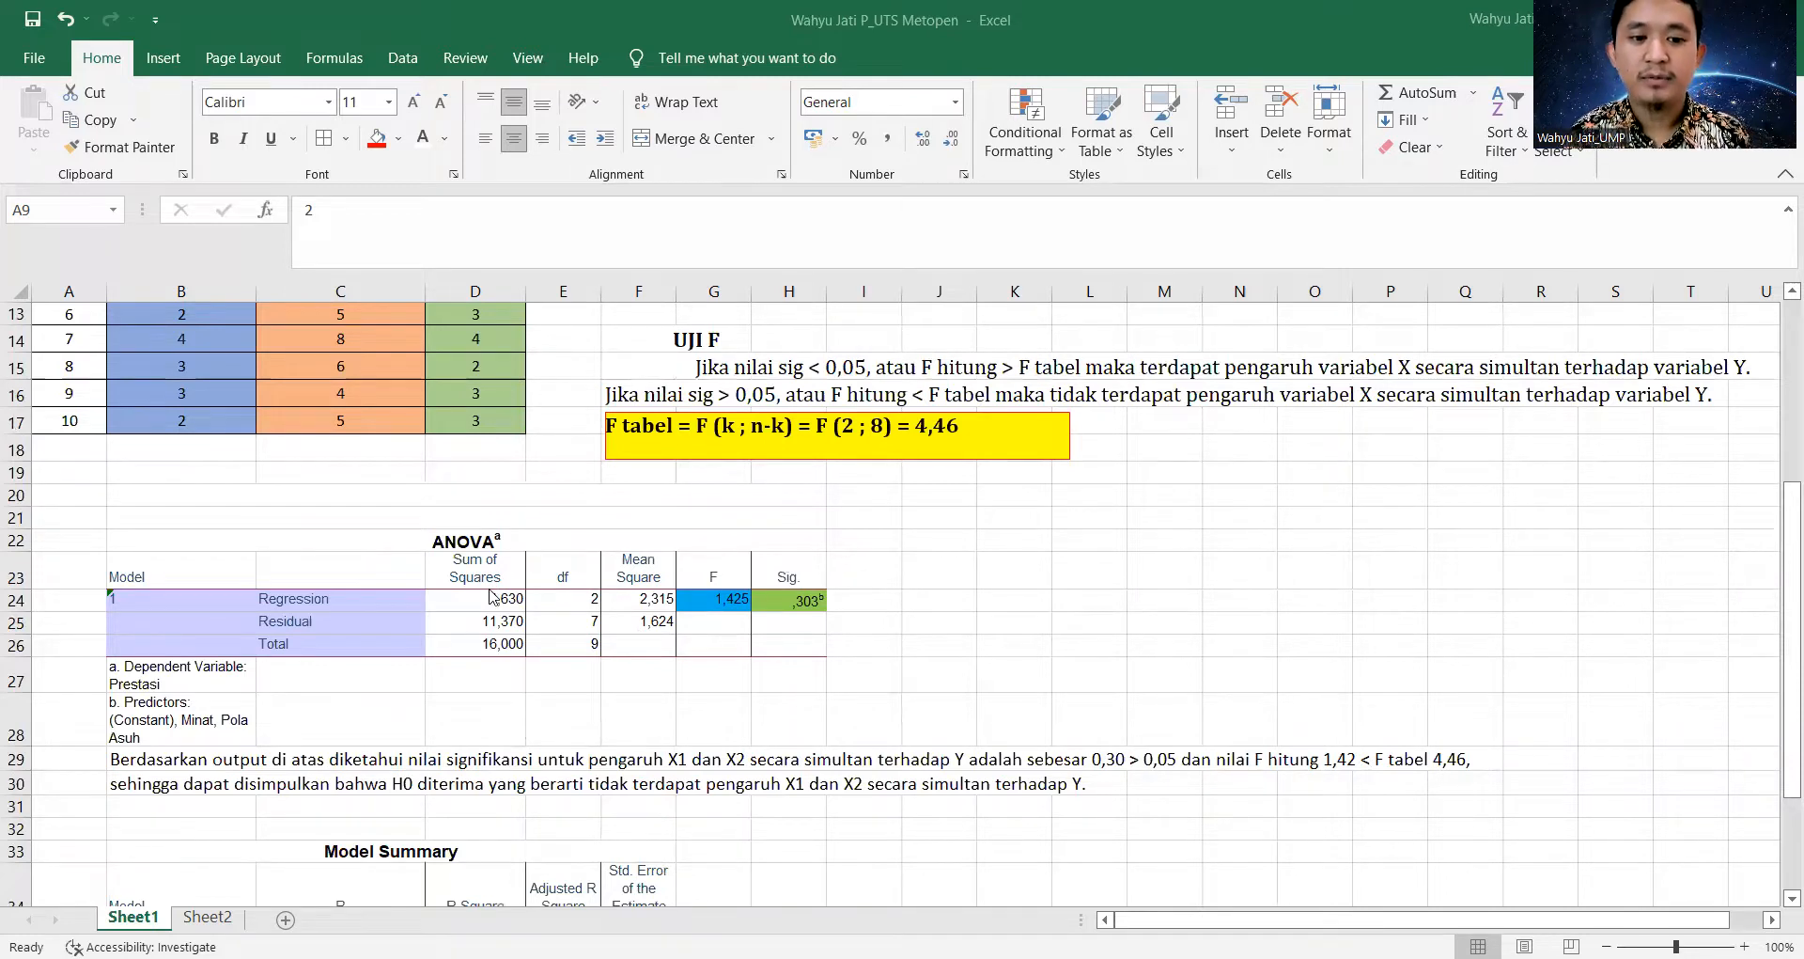
scroll(490, 596, "down", 1)
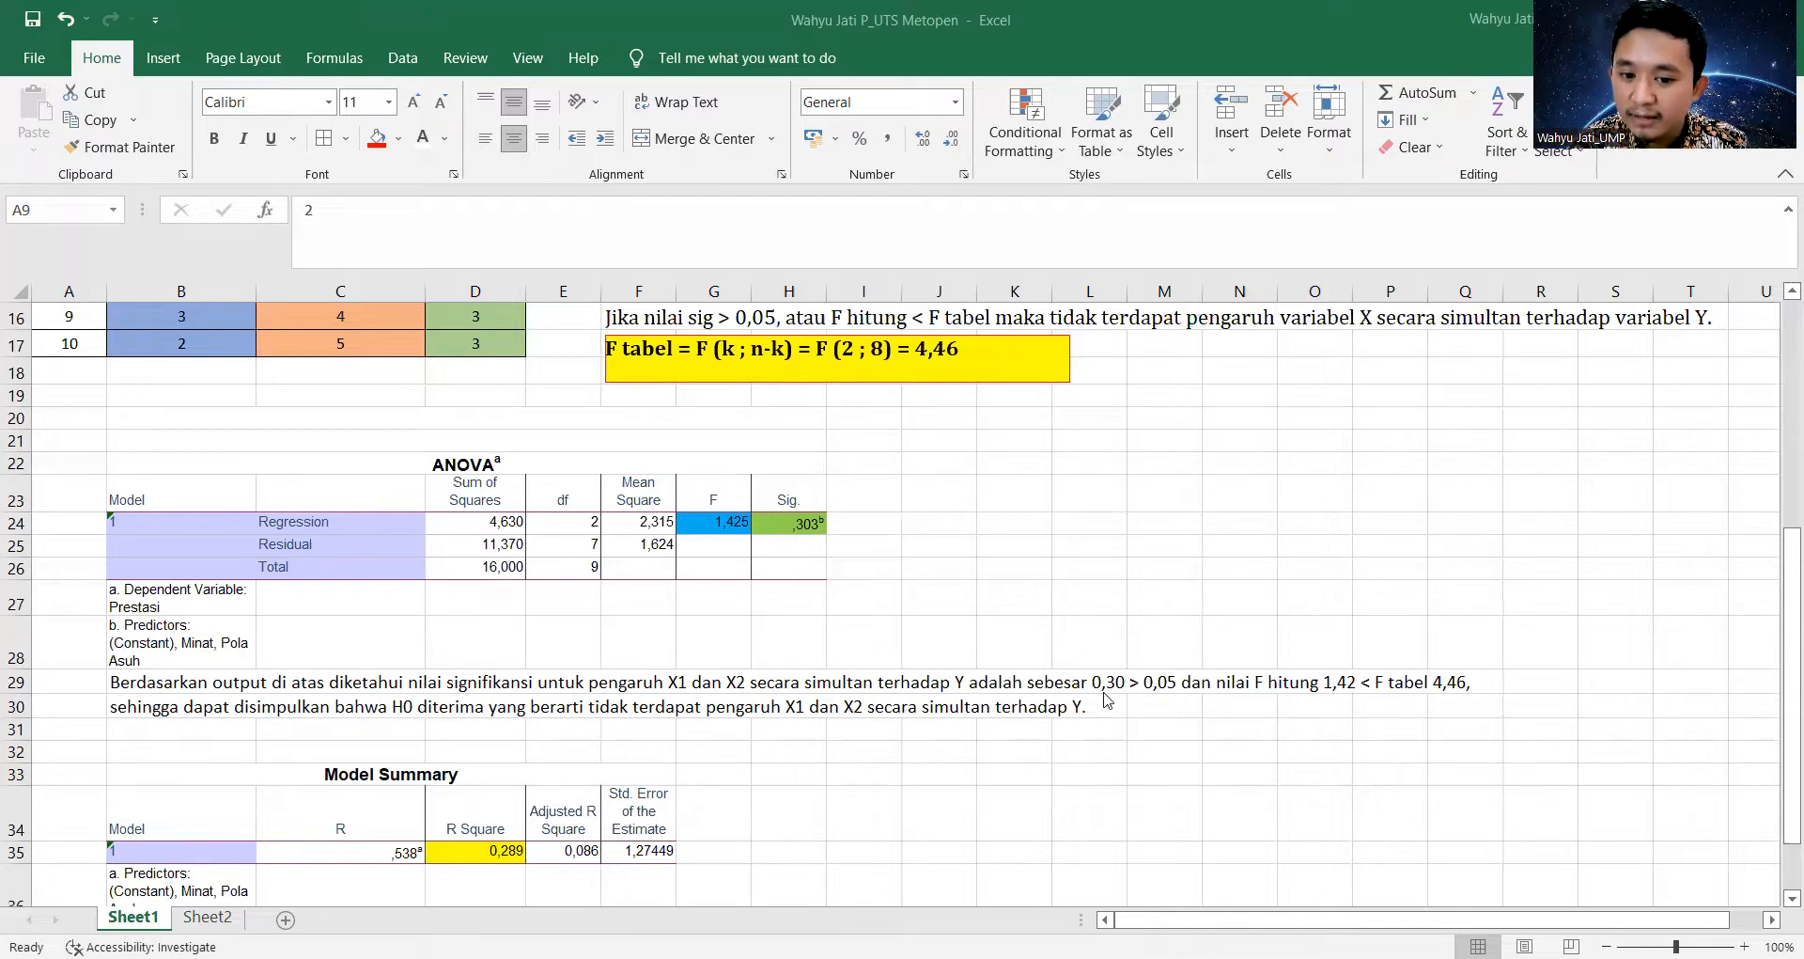
left_click(787, 528)
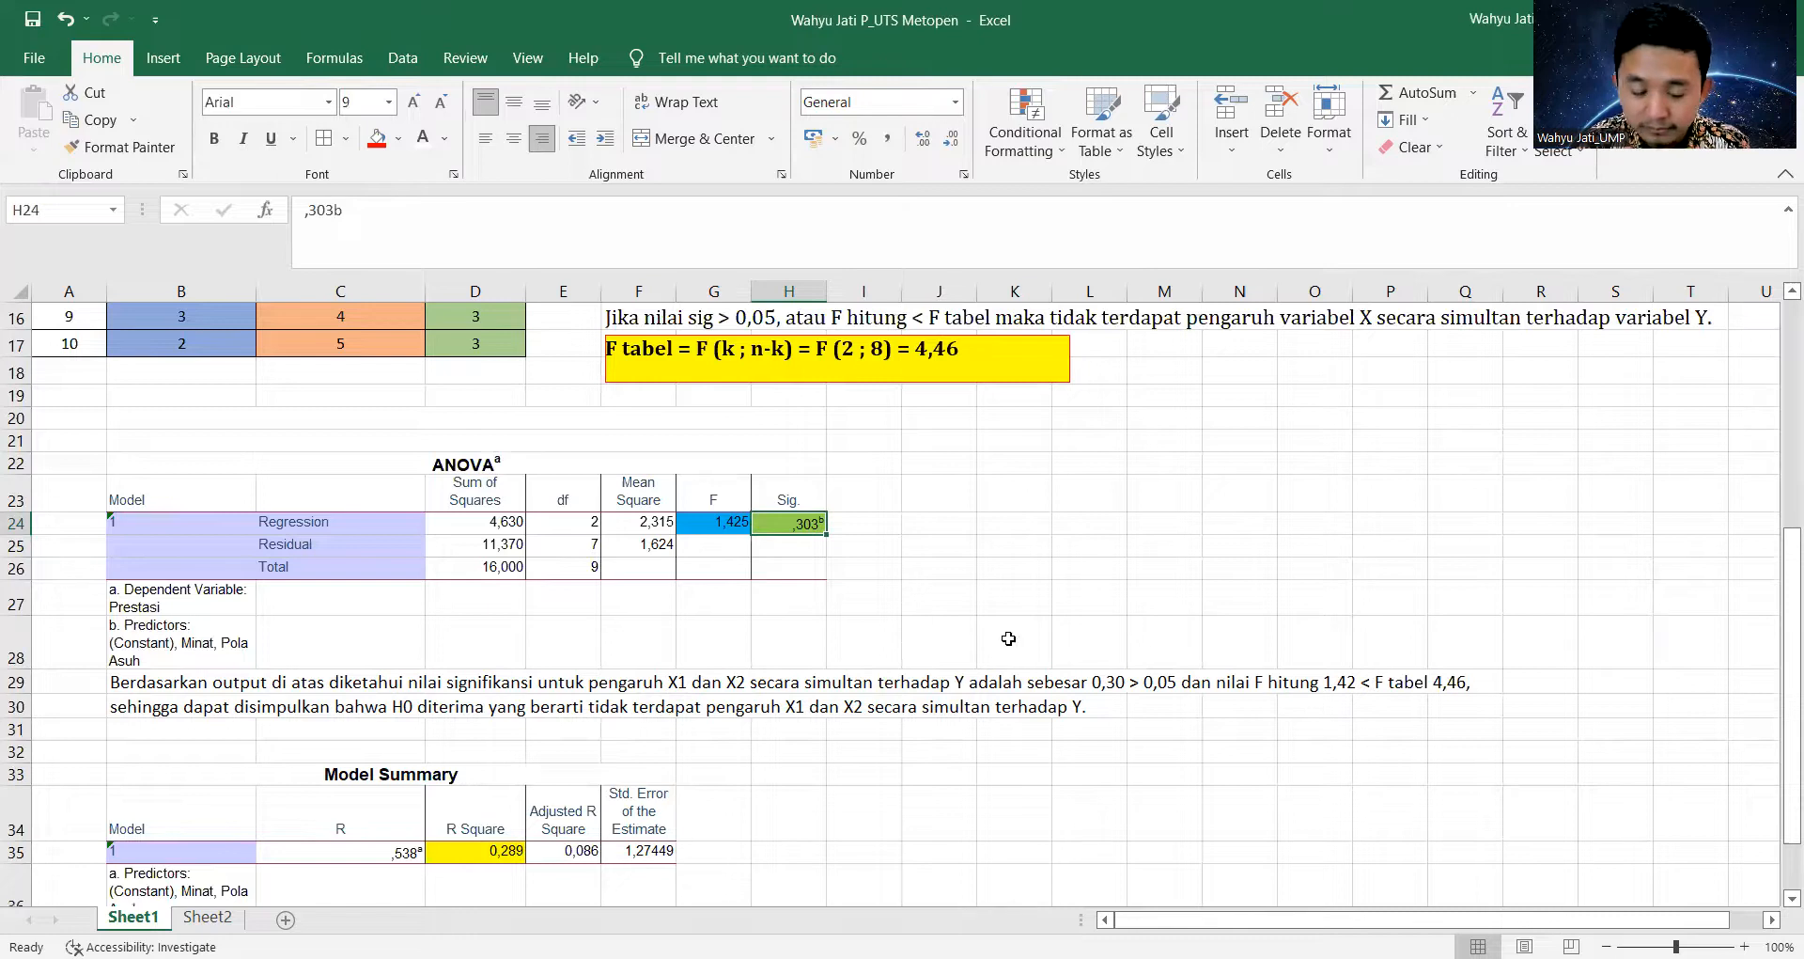
left_click(706, 529)
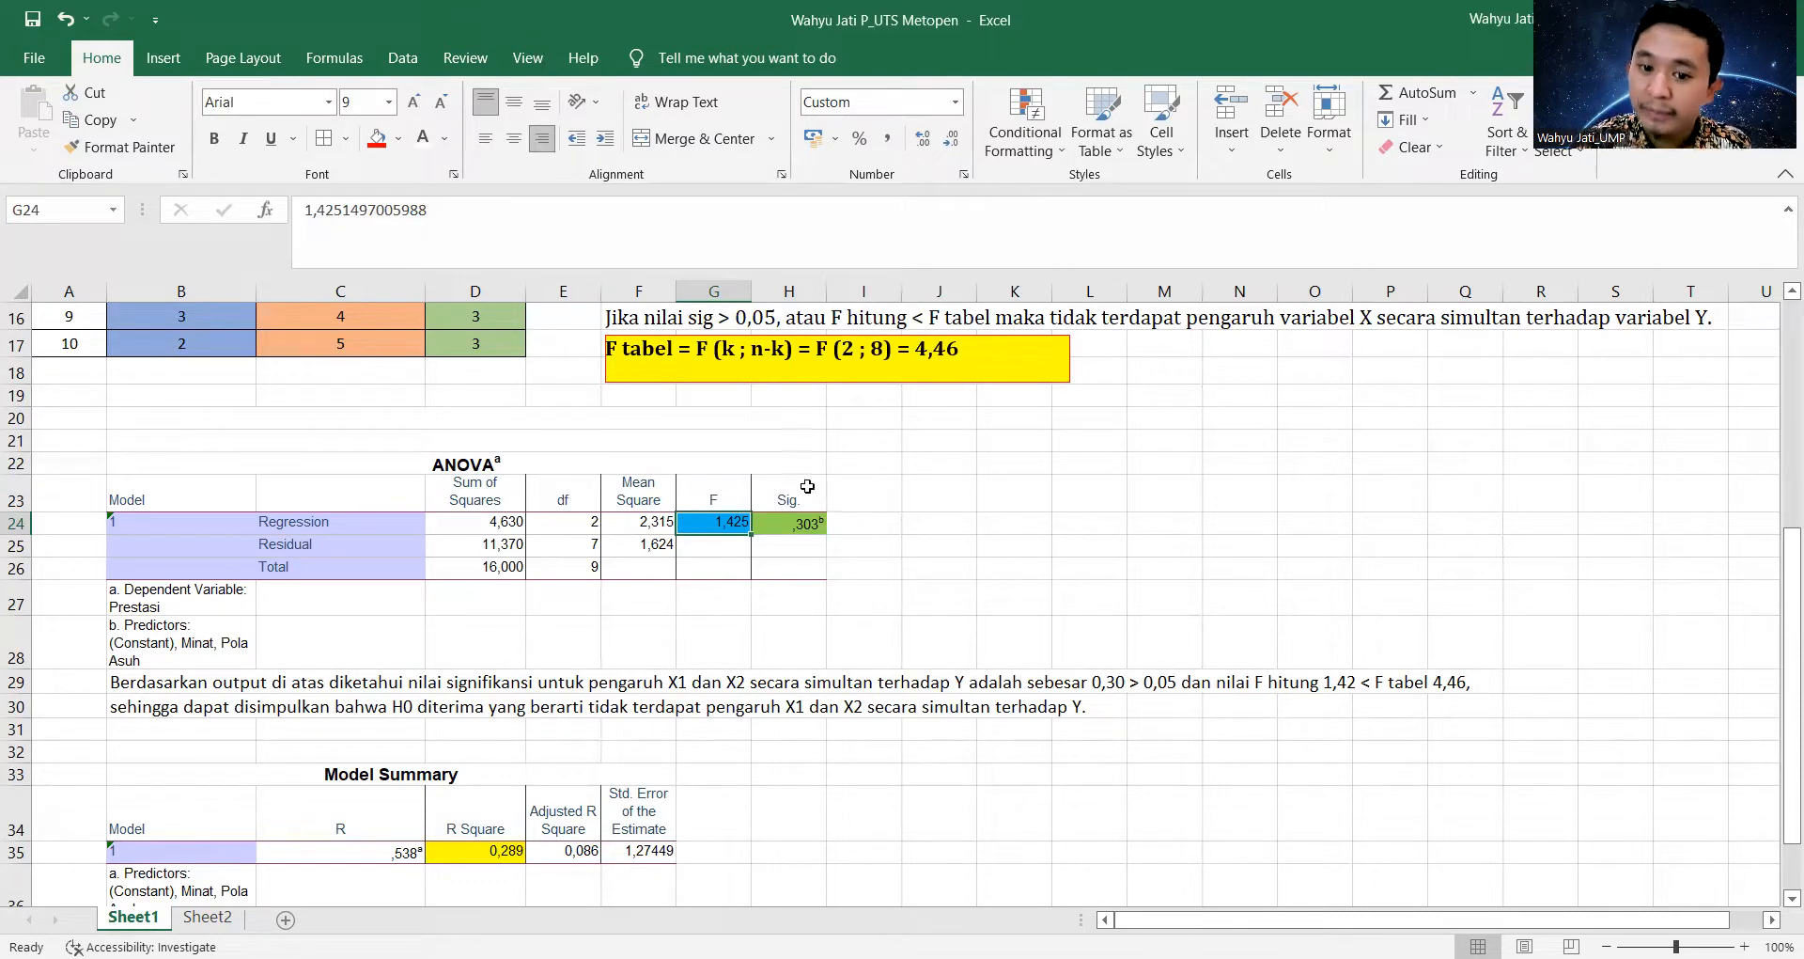
left_click(983, 348)
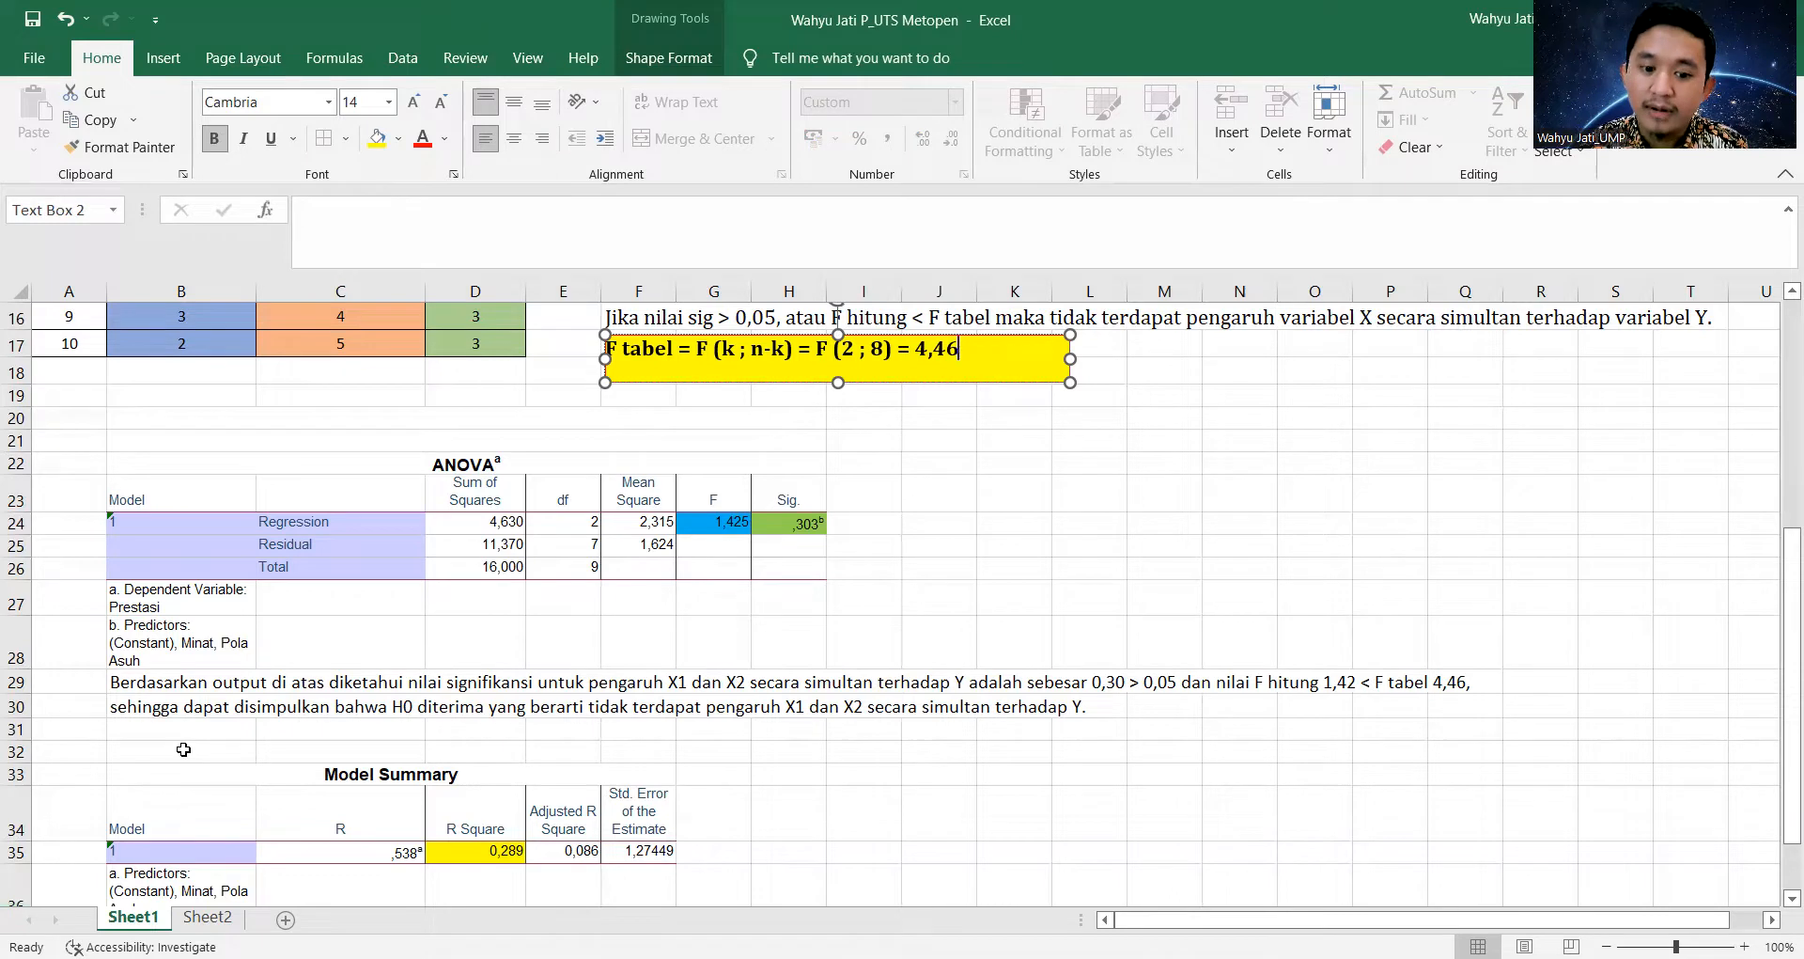
Set the font colour of the HO hypothesis text in cell F9 to yellow
scroll(183, 752, "up", 1)
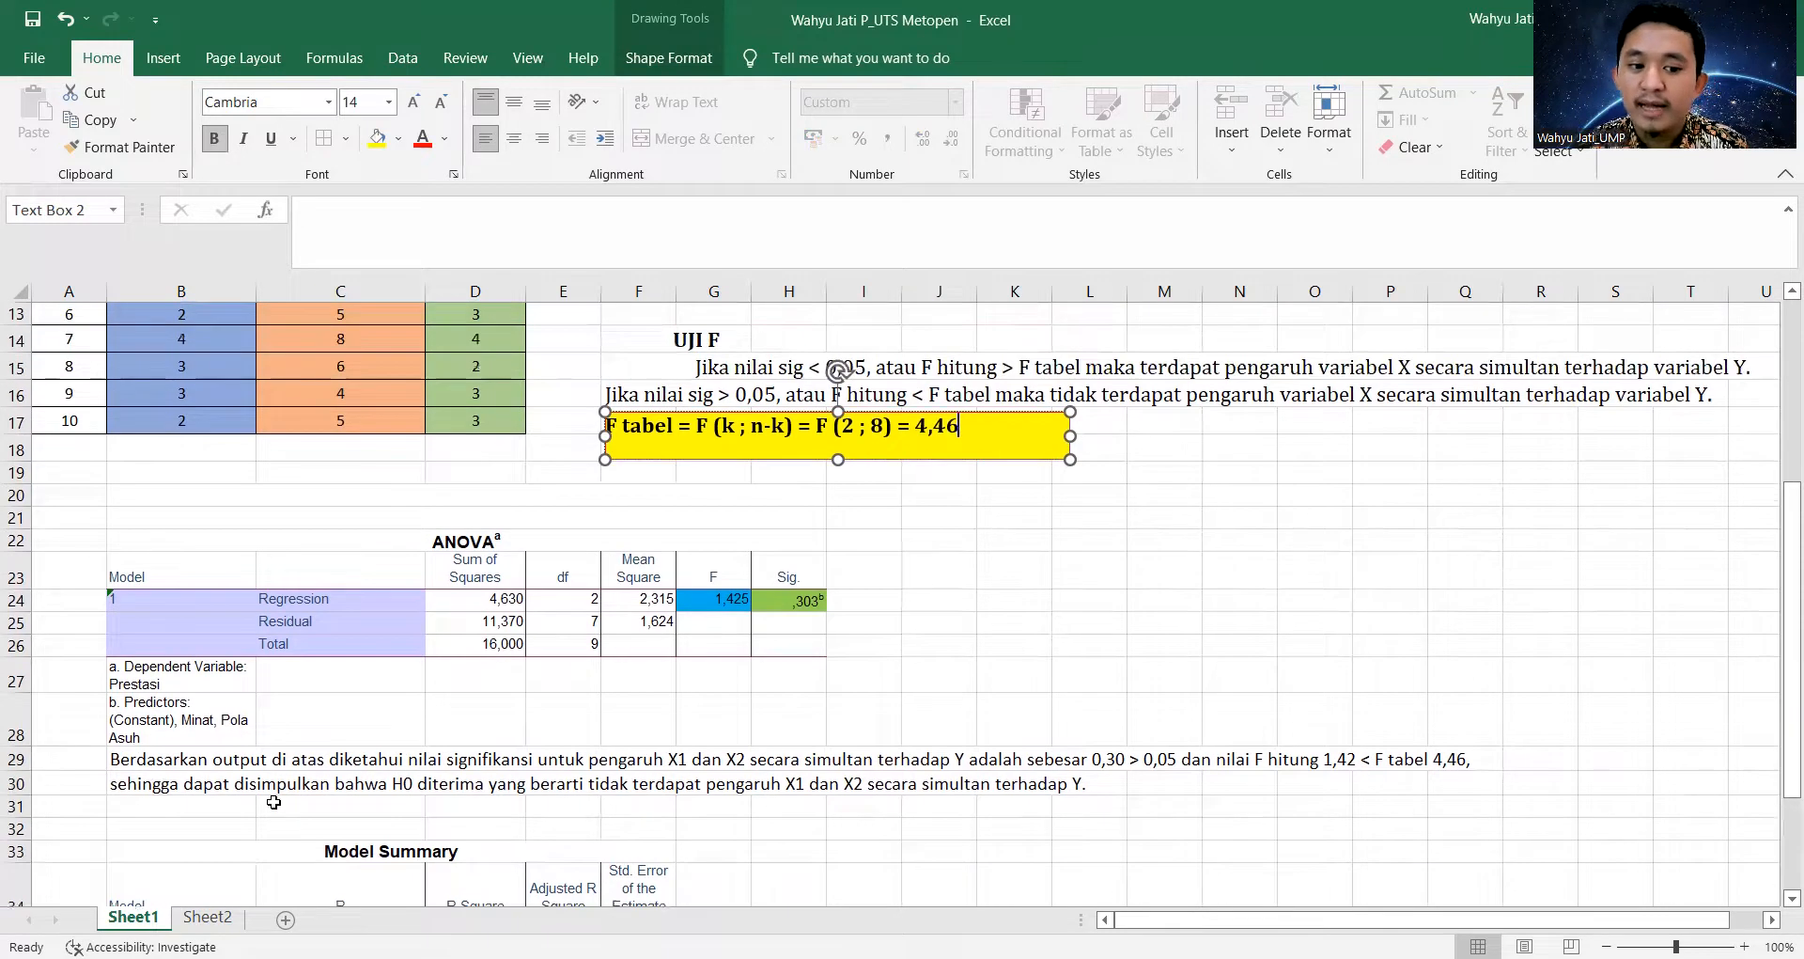
scroll(274, 802, "up", 3)
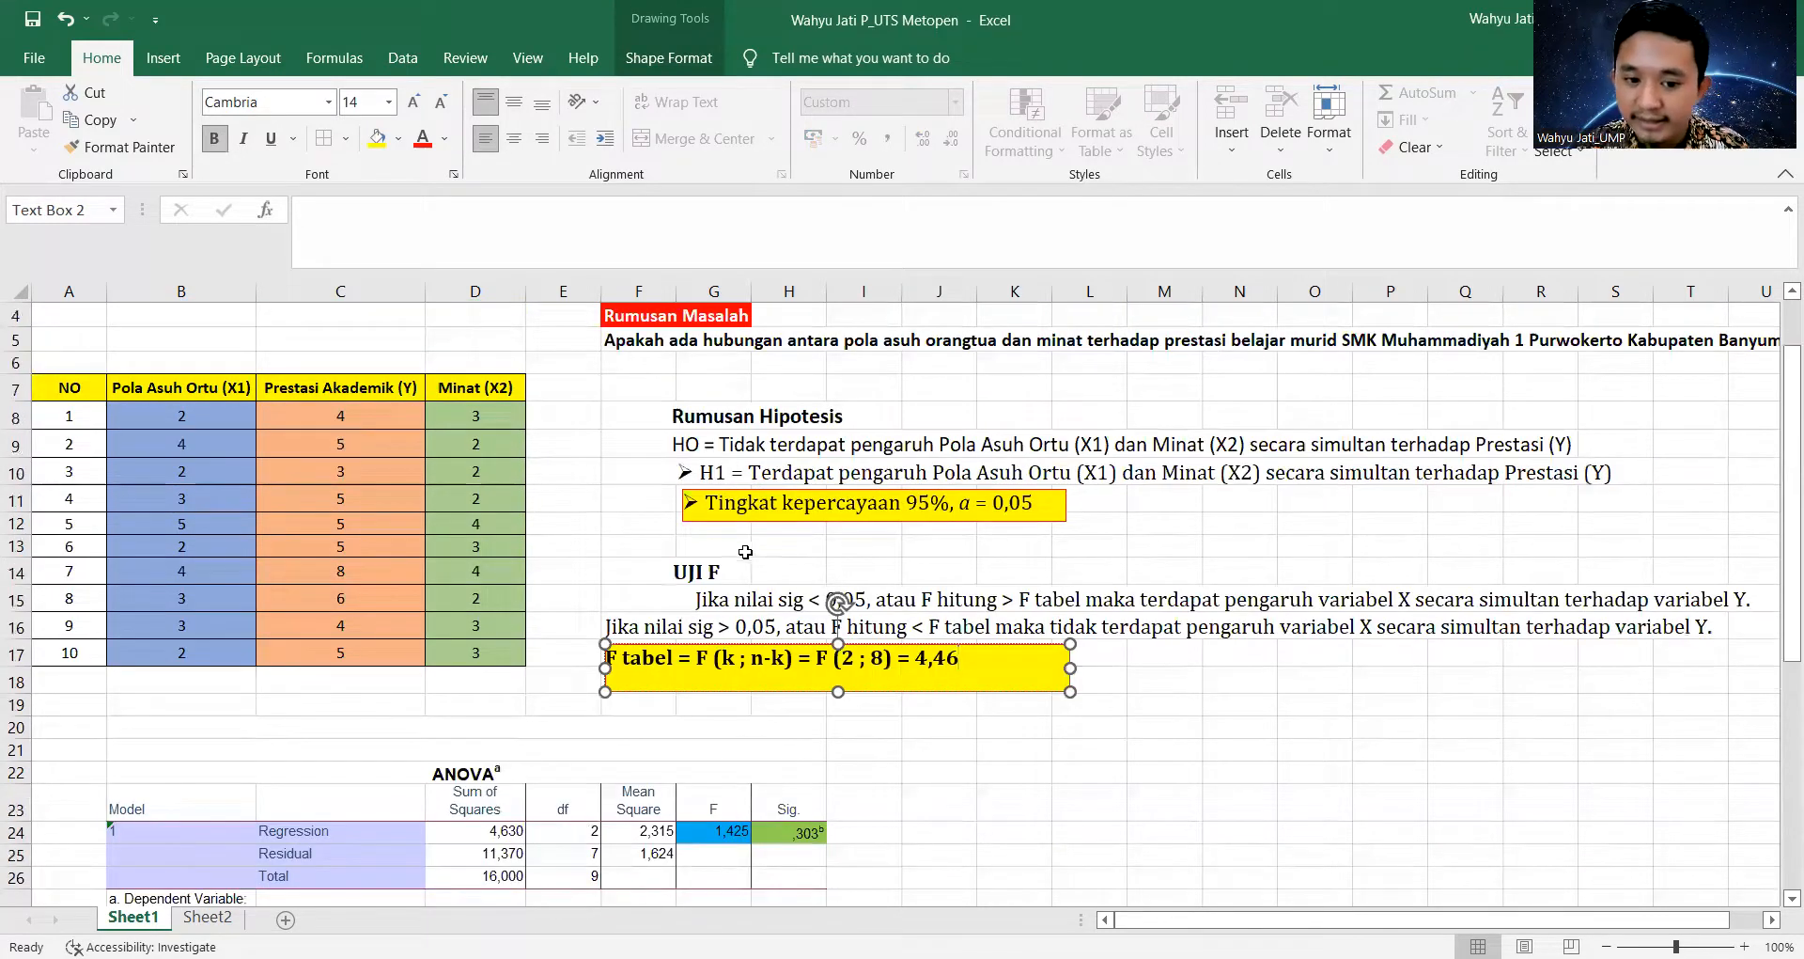
left_click(700, 440)
left_click_drag(675, 452, 700, 450)
left_click(700, 449)
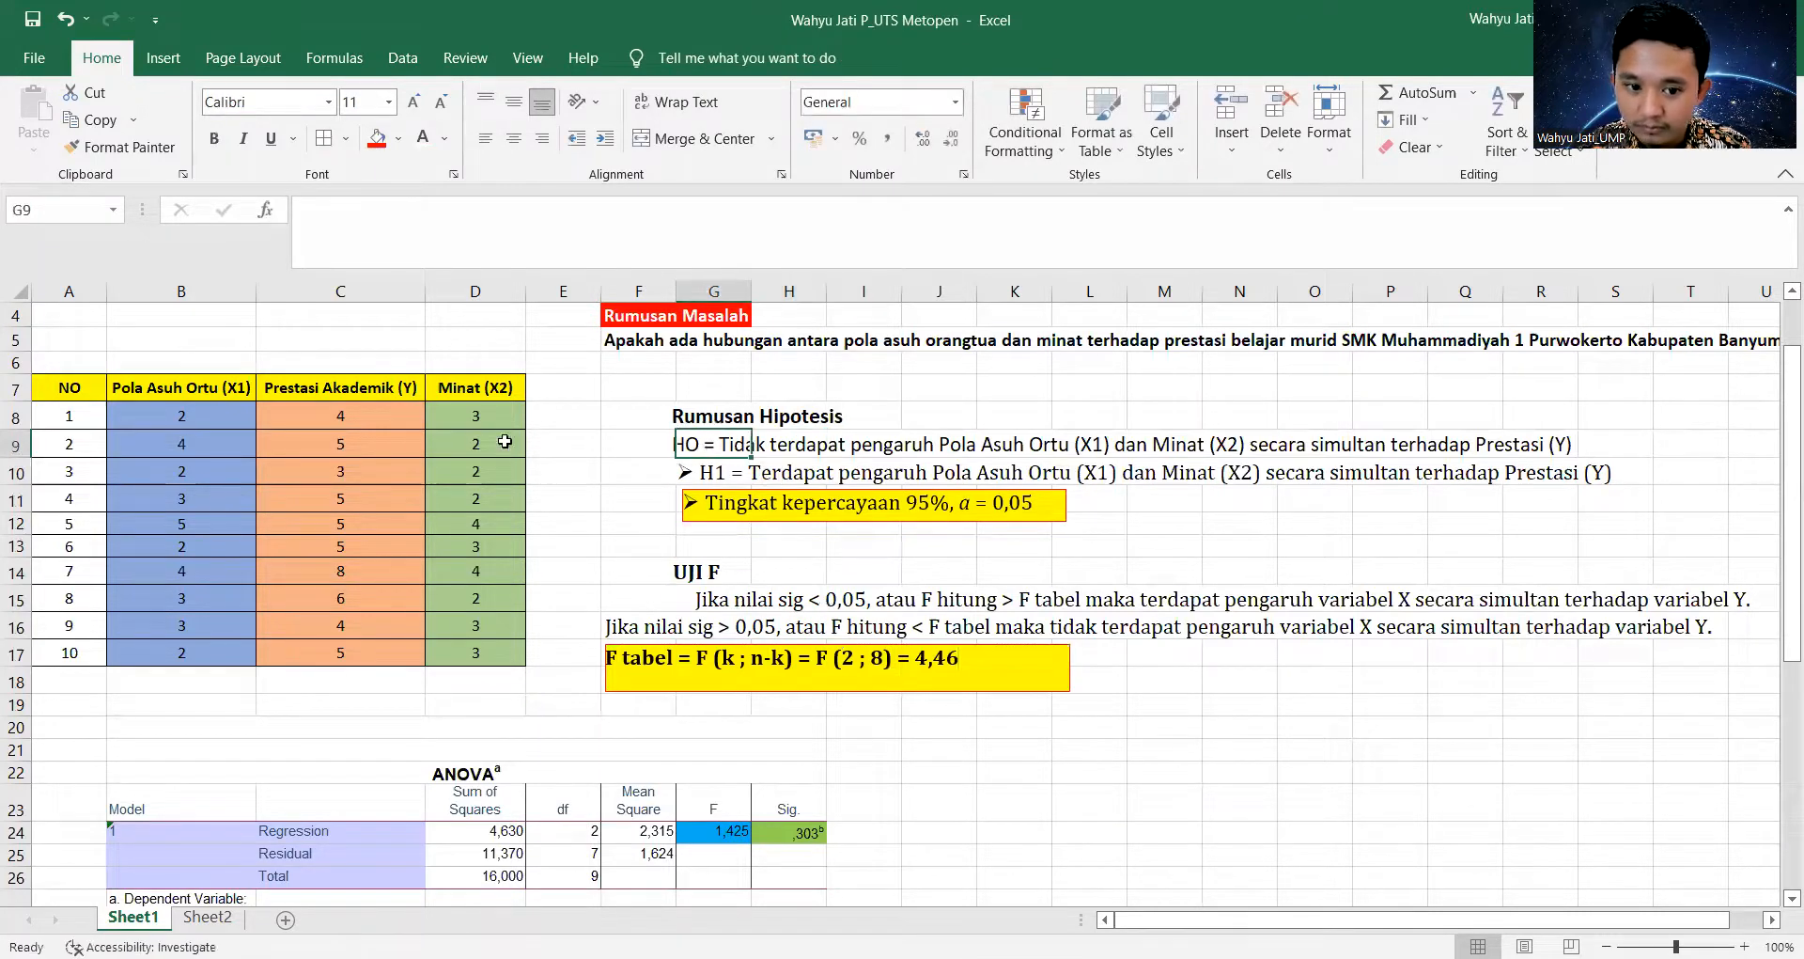
left_click(613, 449)
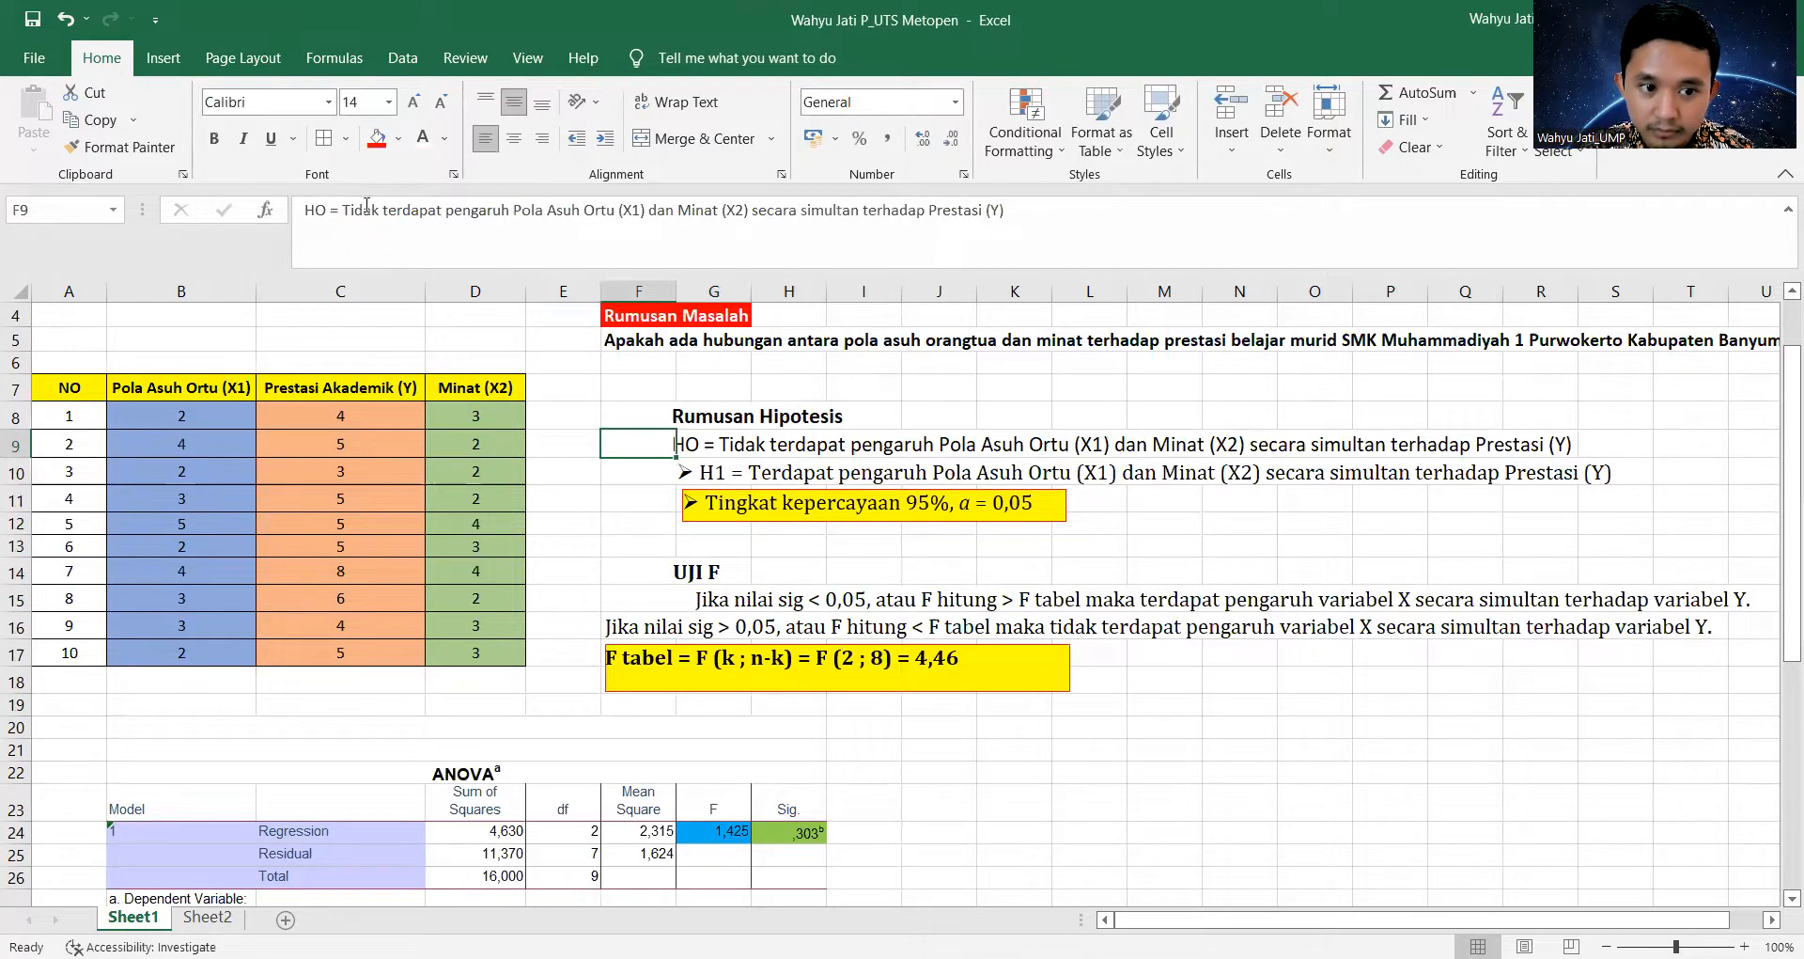
left_click_drag(297, 215, 1036, 180)
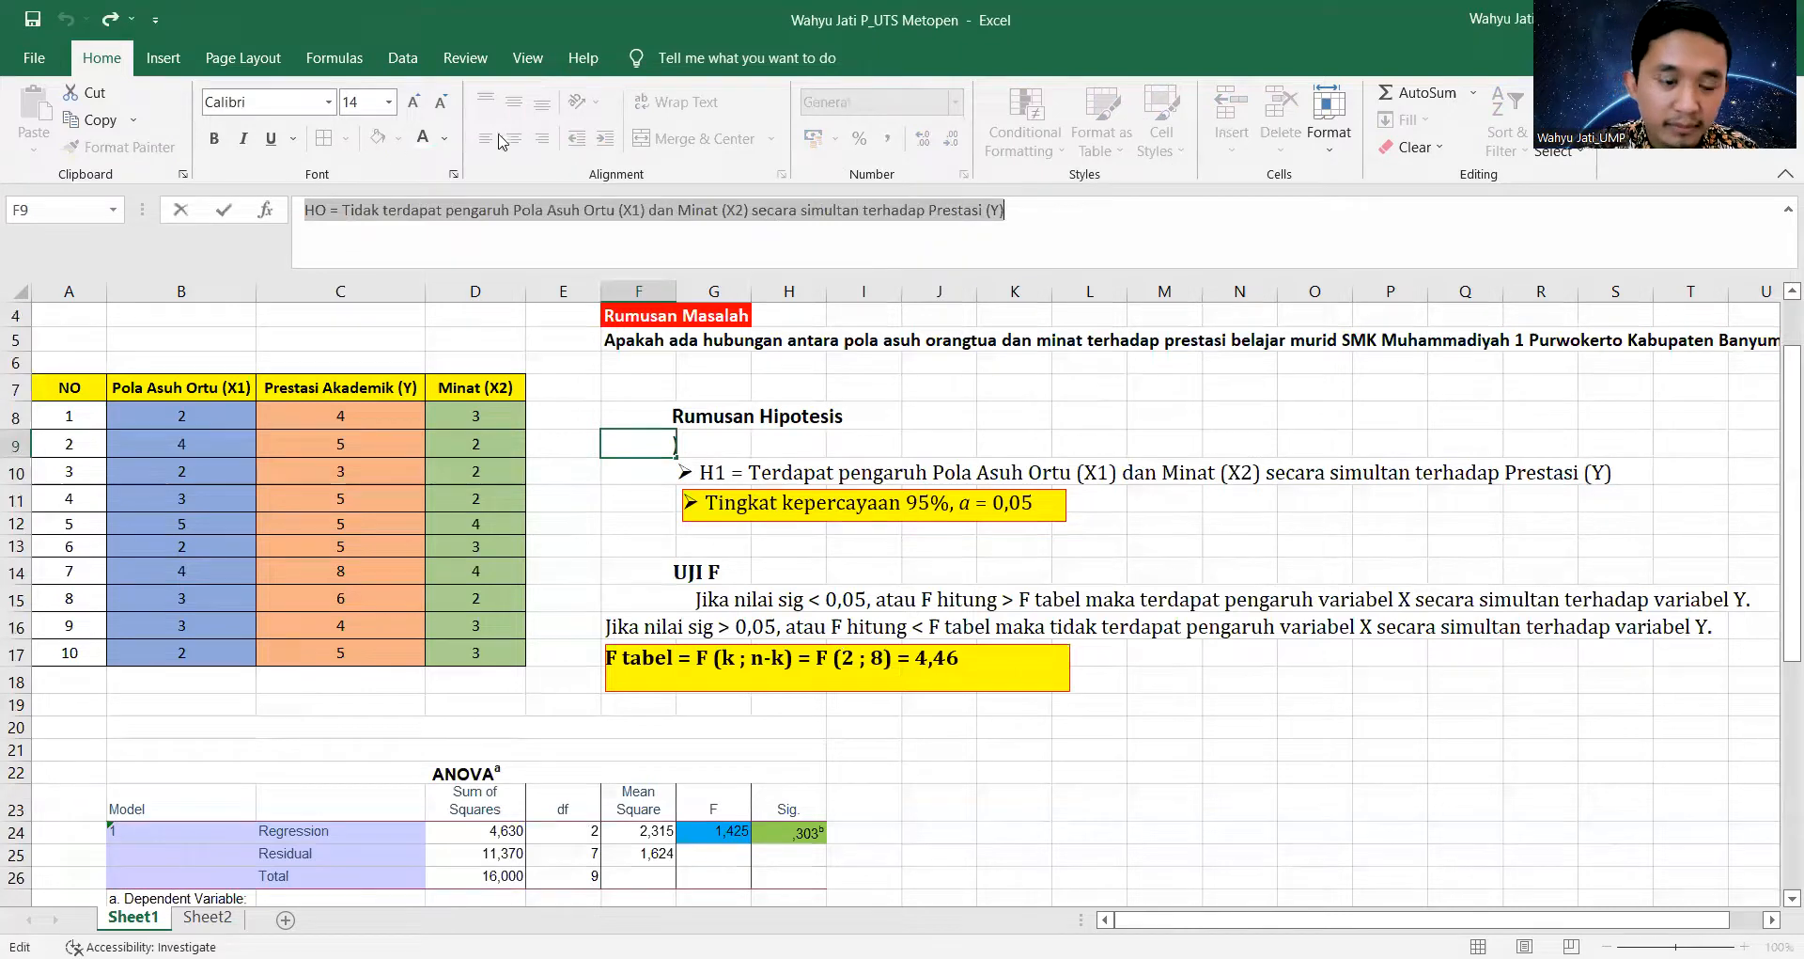
left_click(444, 138)
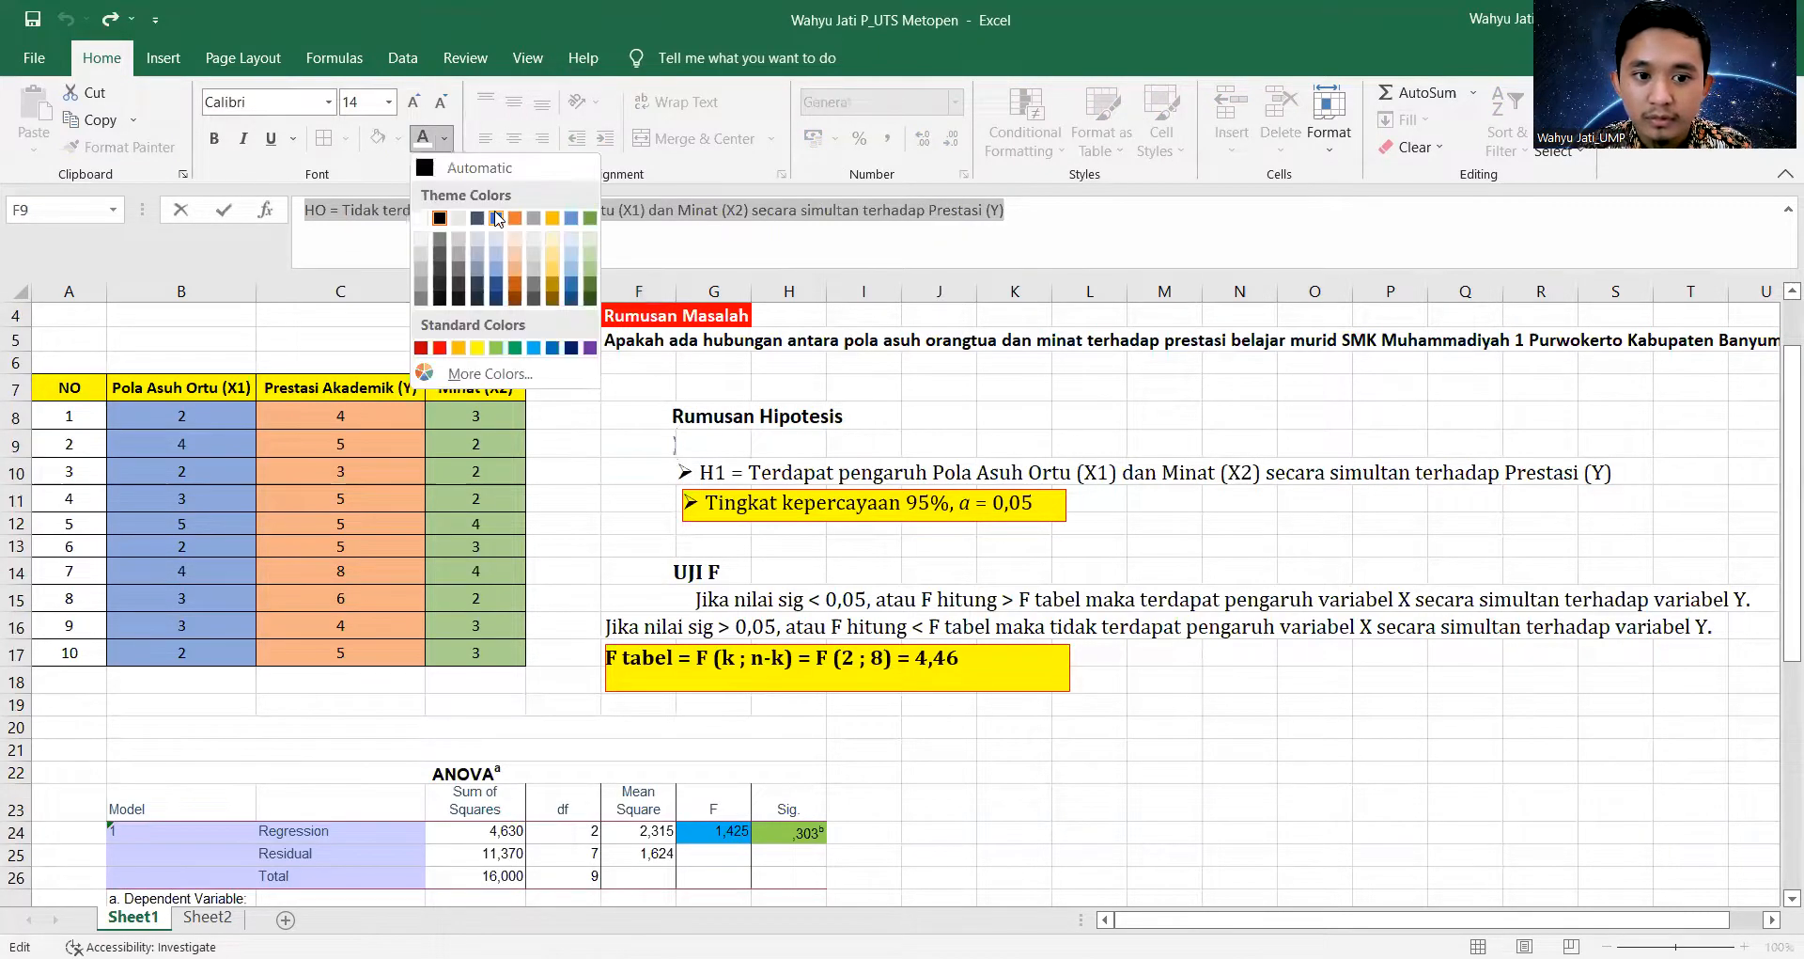
left_click(478, 352)
left_click(637, 553)
Change the font colour of the HO hypothesis text in cell F9 back to black
left_click(707, 446)
left_click(649, 444)
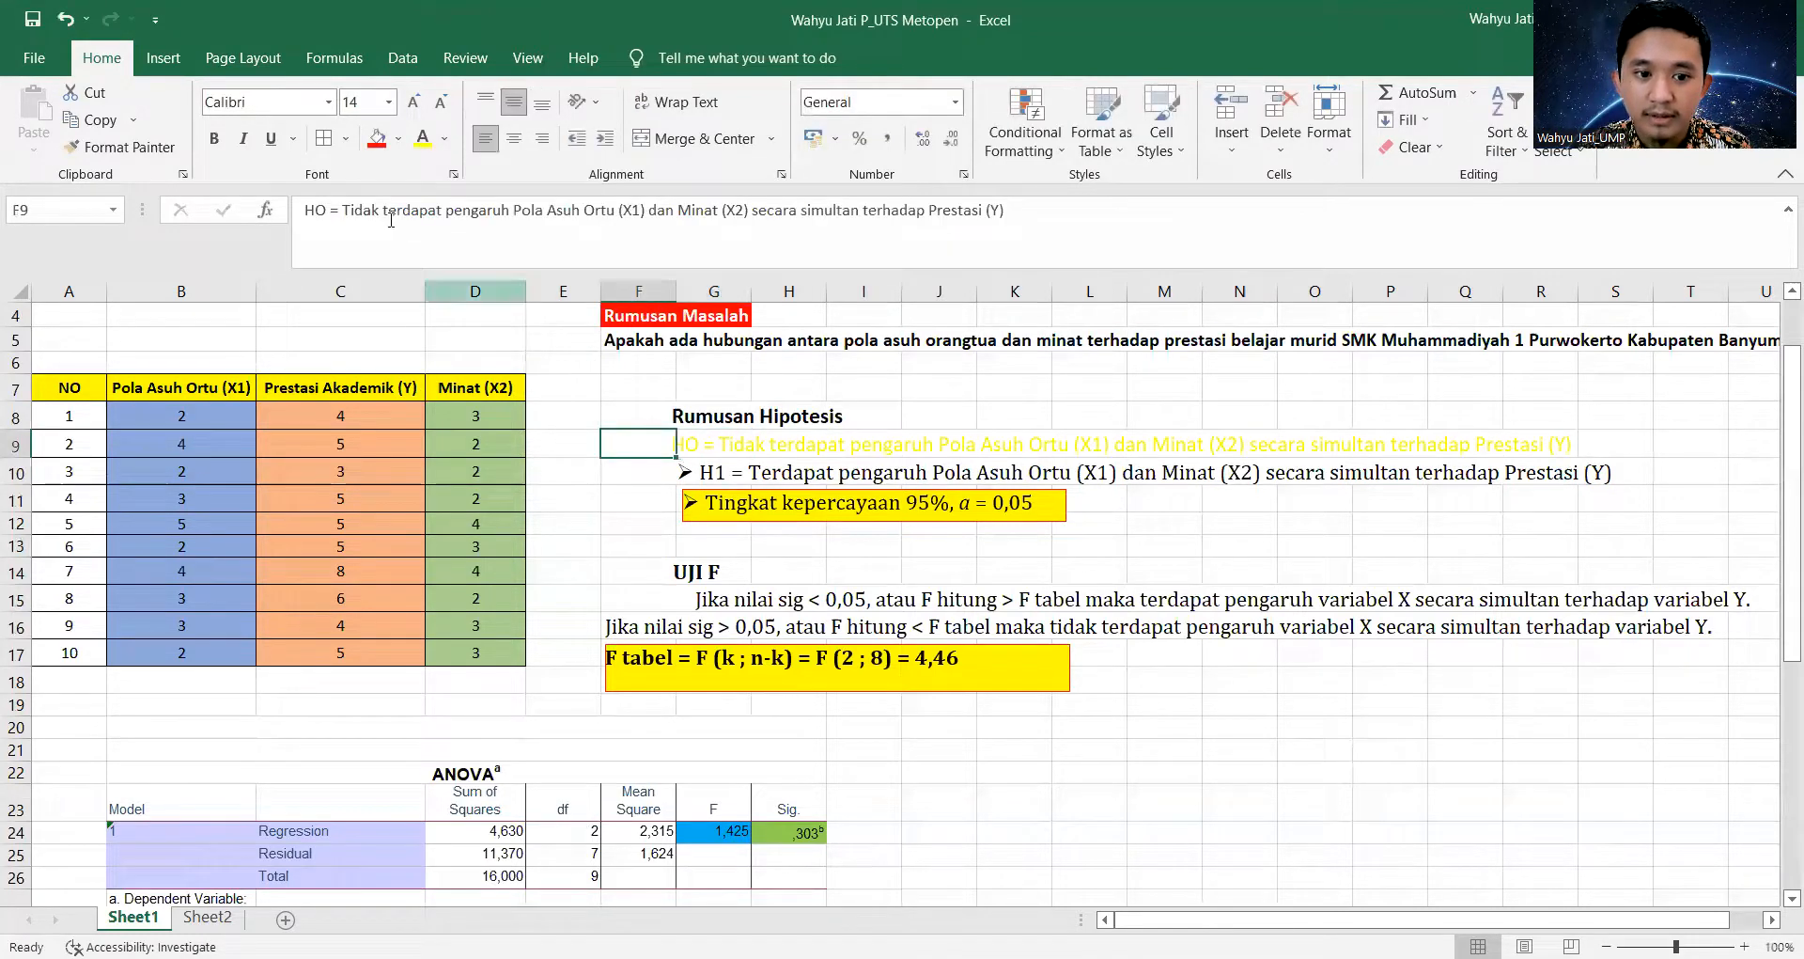
triple_click(380, 212)
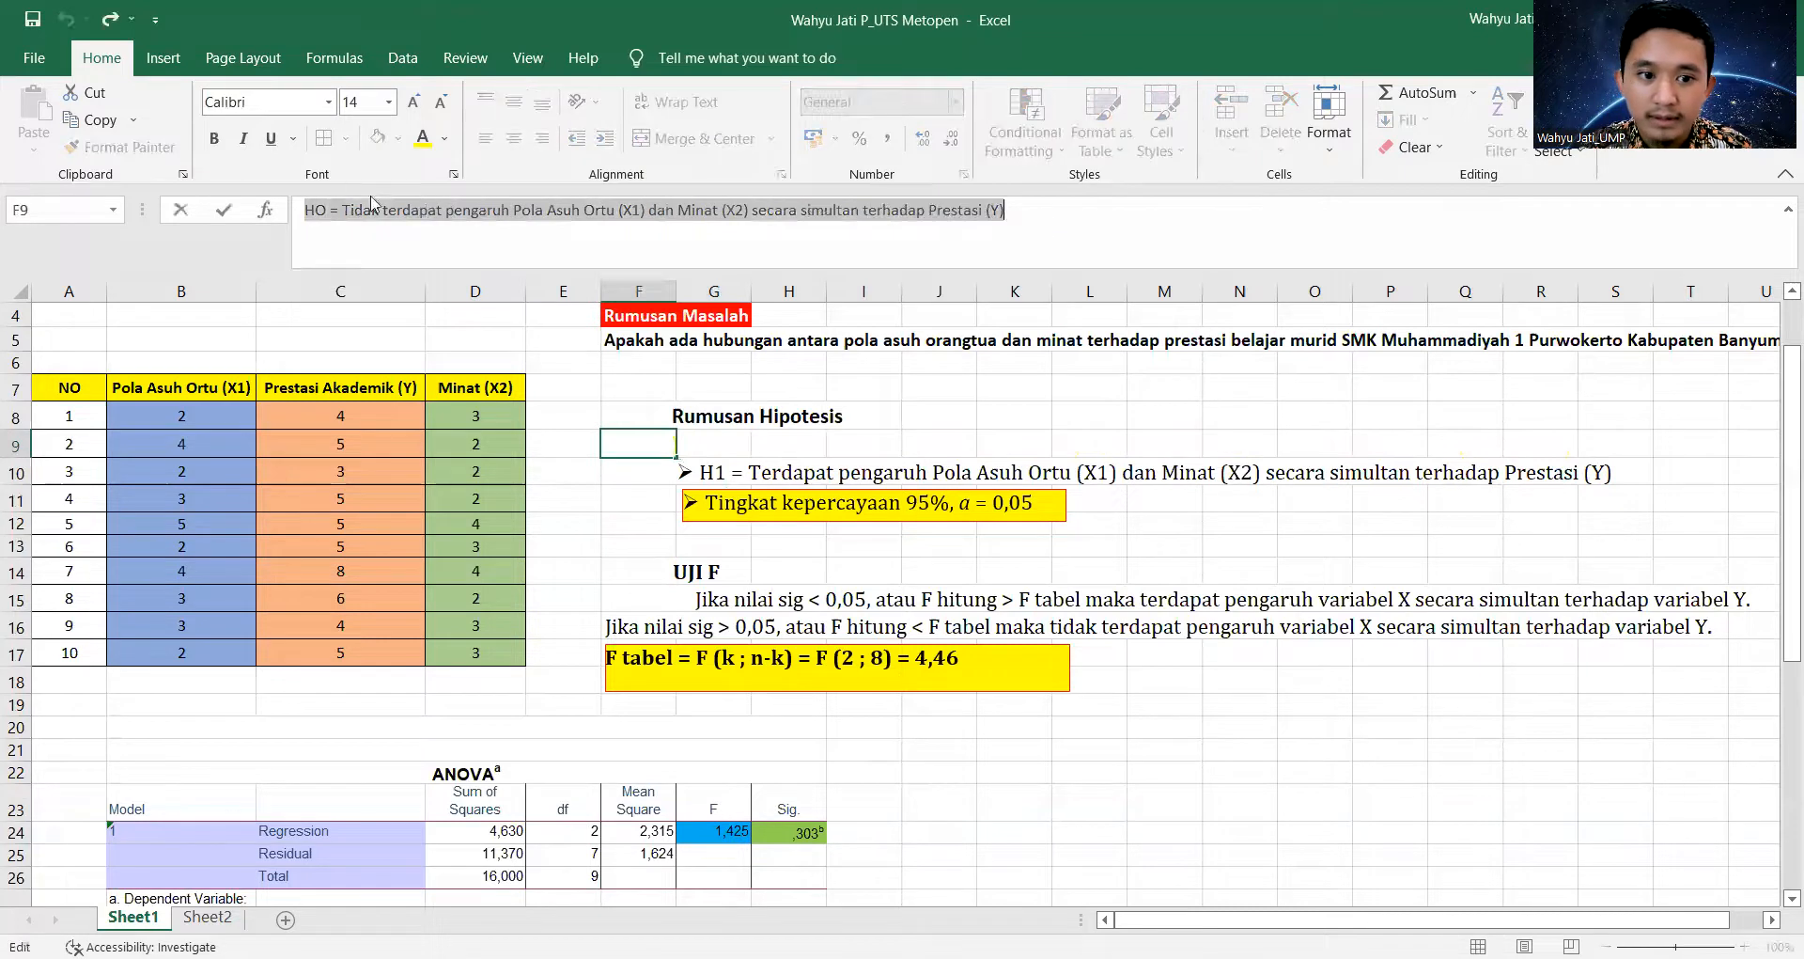
left_click(448, 139)
left_click(440, 218)
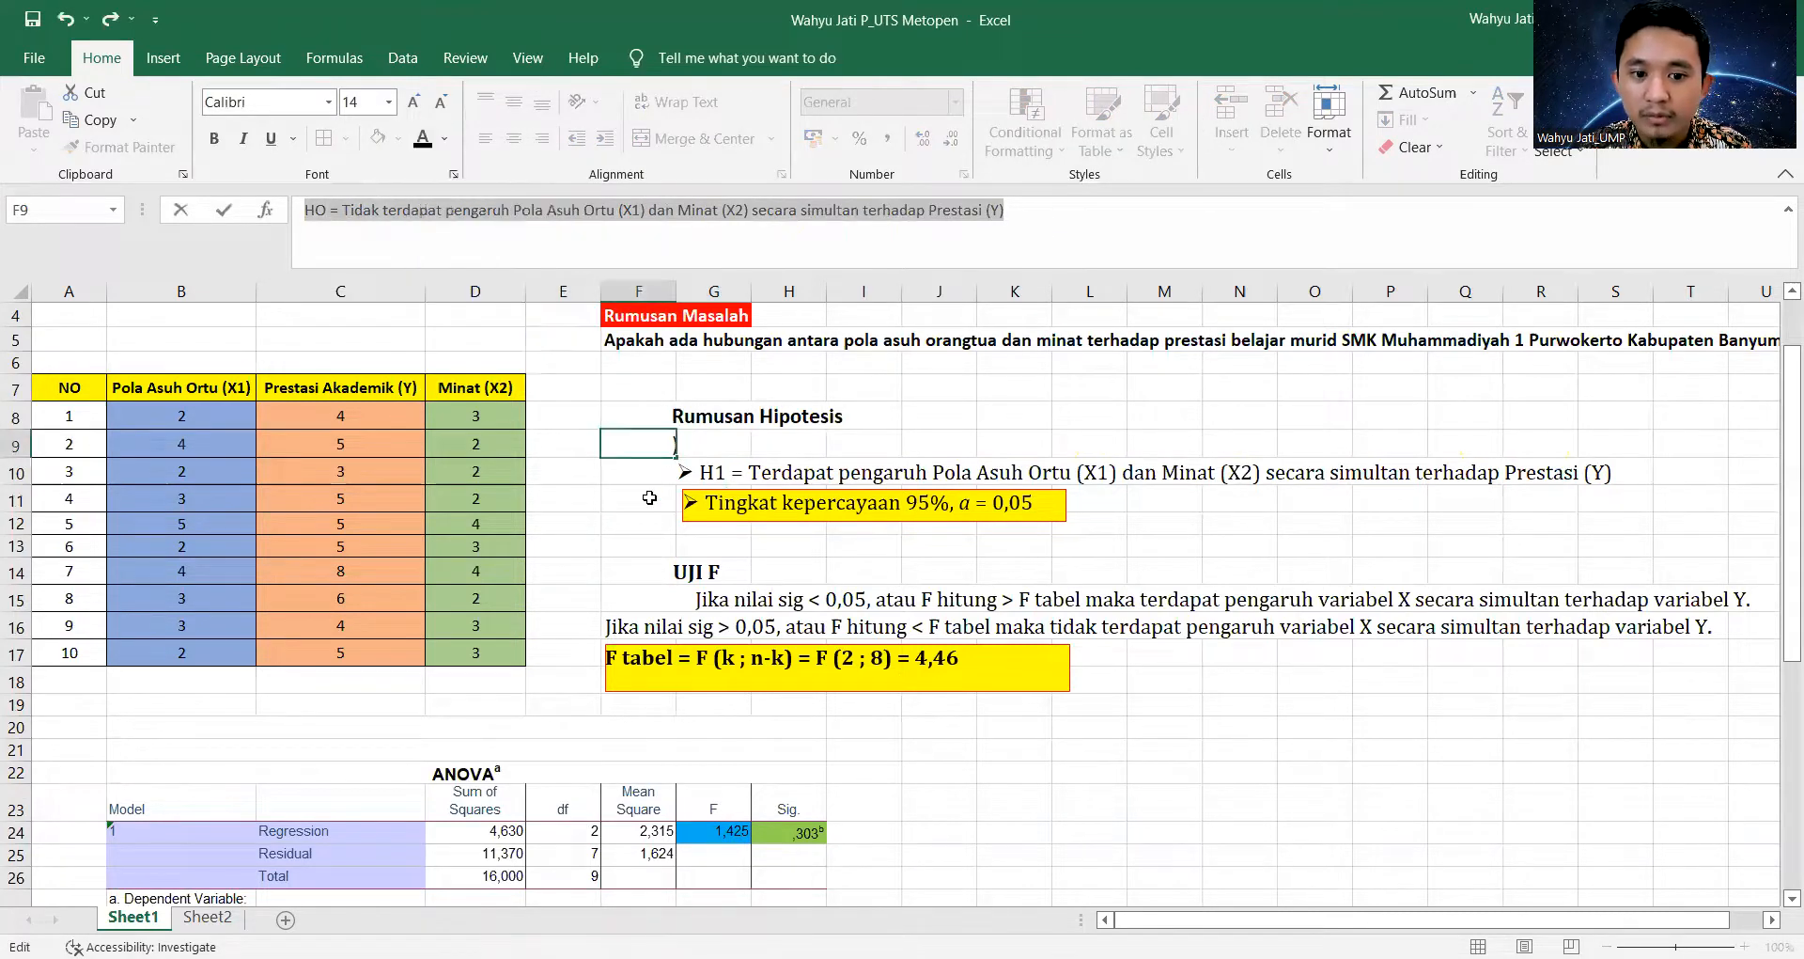
left_click(649, 498)
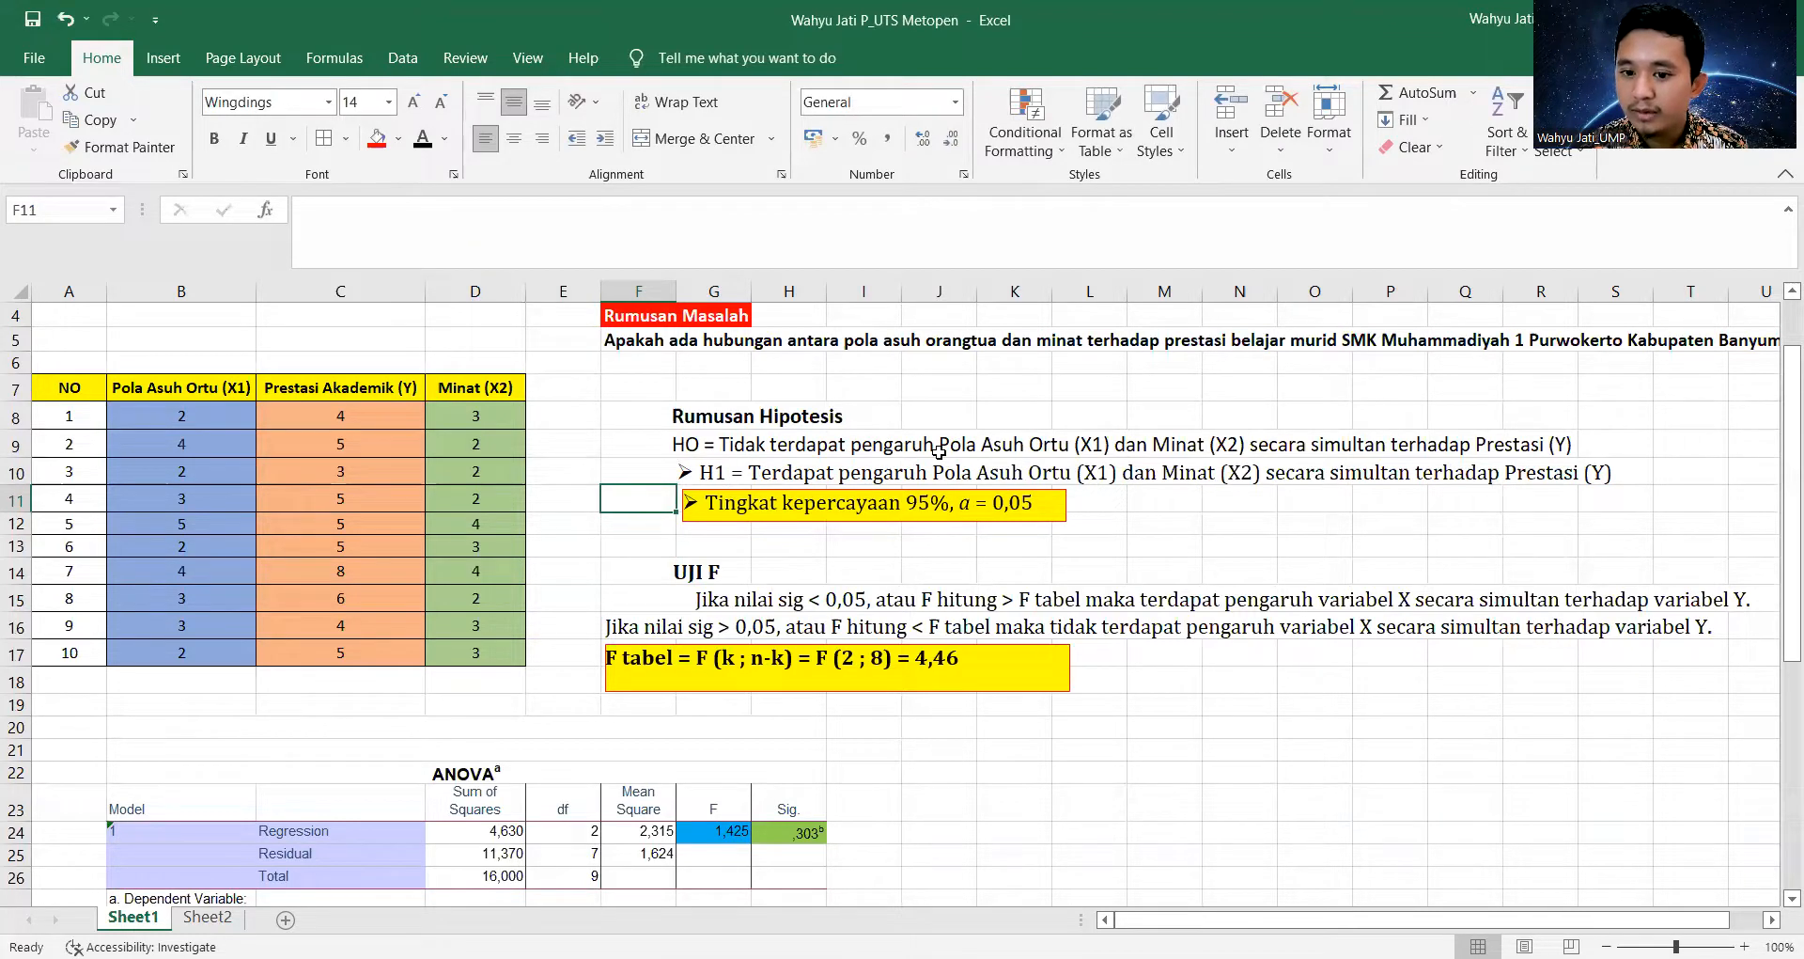
Make the HO hypothesis sentence in cell F9 bold
left_click(637, 448)
left_click_drag(303, 210, 1004, 210)
left_click(214, 138)
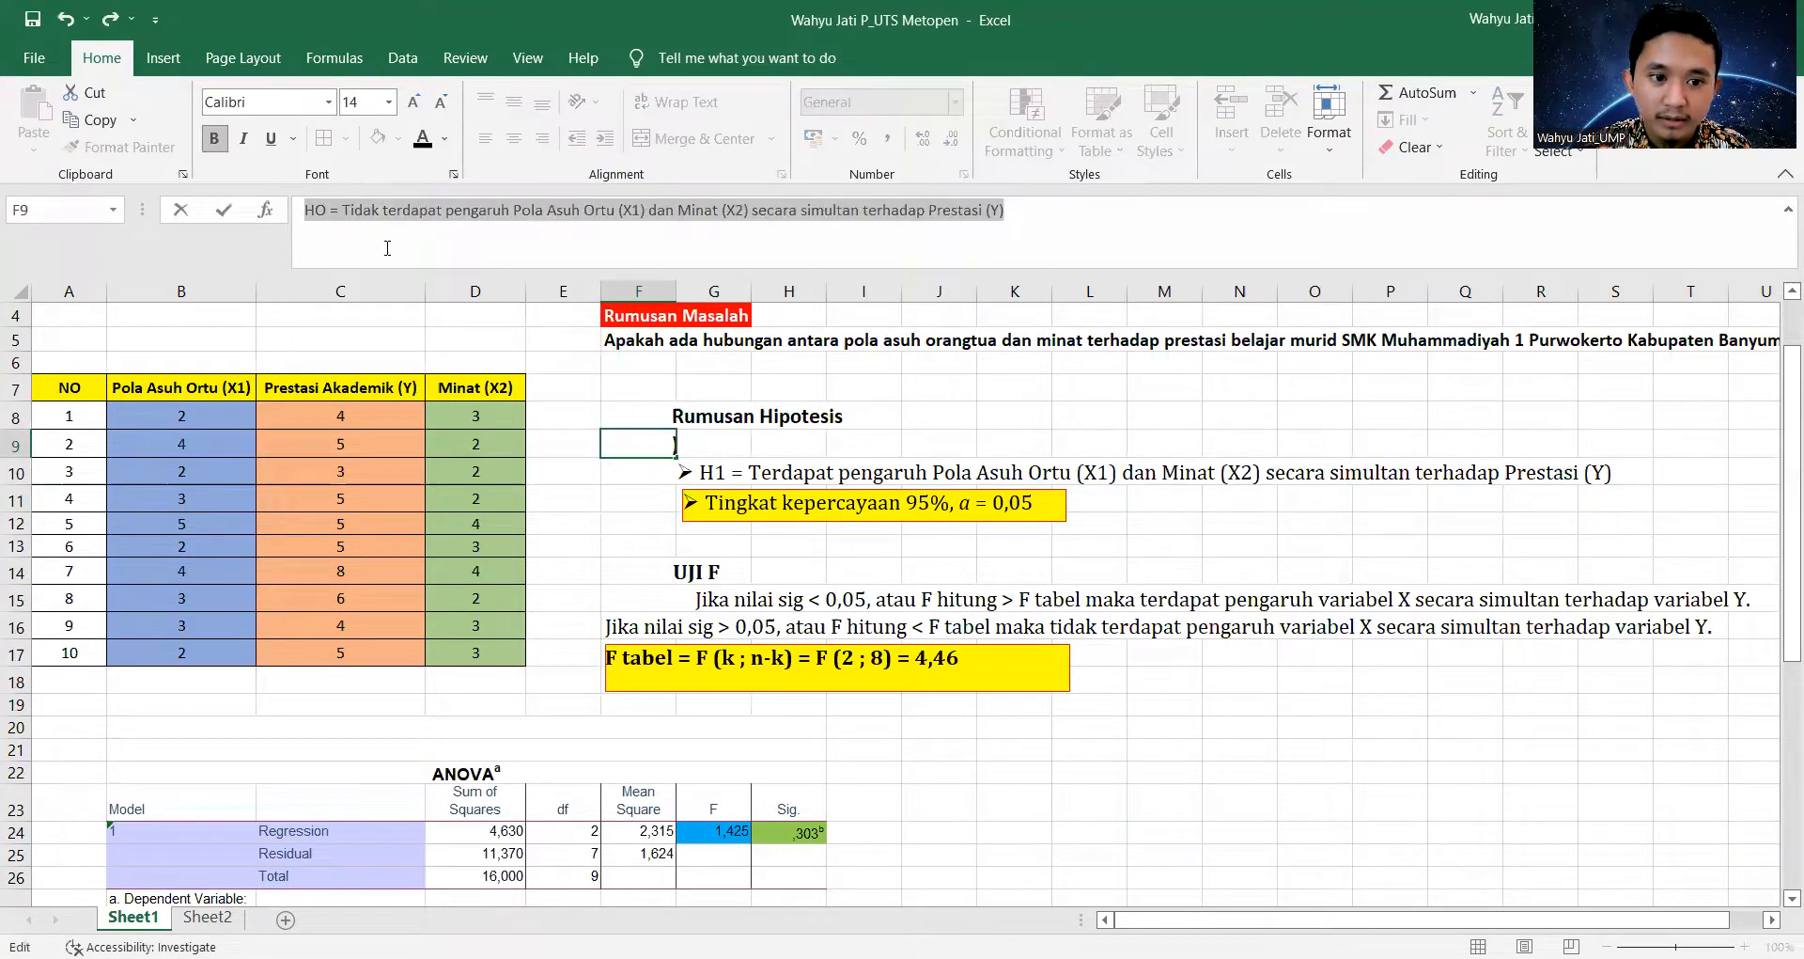
left_click(621, 498)
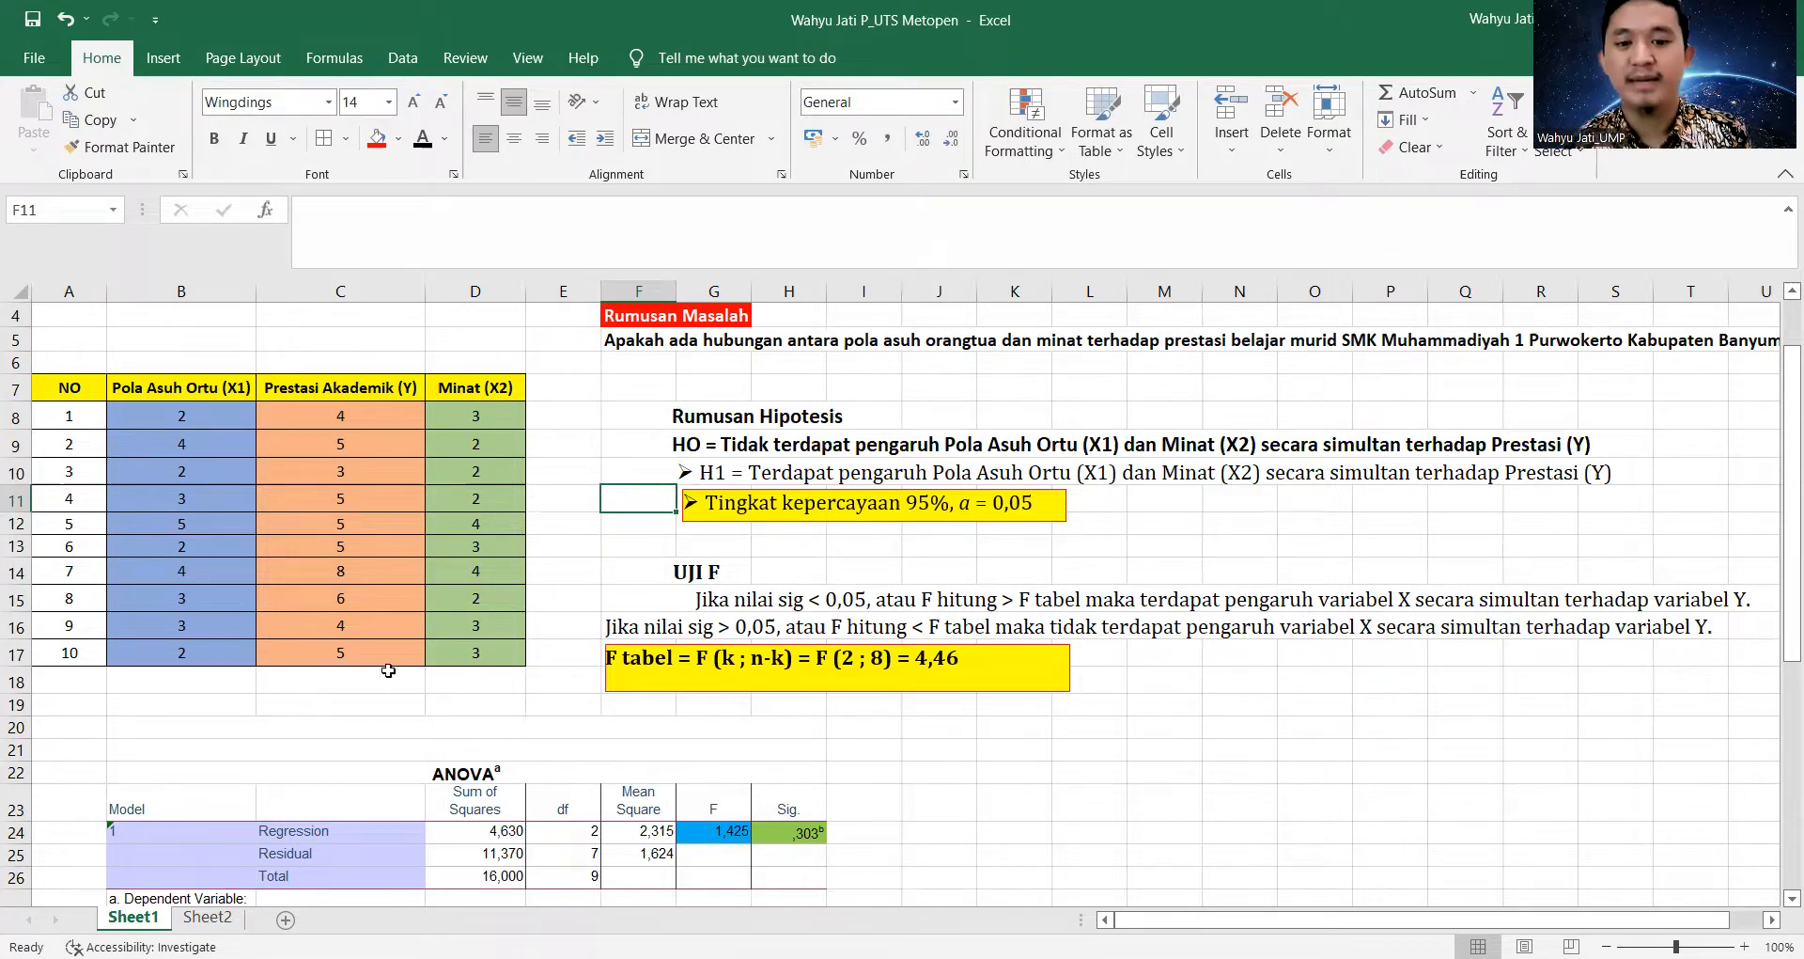
Review the research title, data table, hypotheses and UJI F decision rules together with the ANOVA table
scroll(371, 632, "down", 2)
scroll(371, 630, "up", 2)
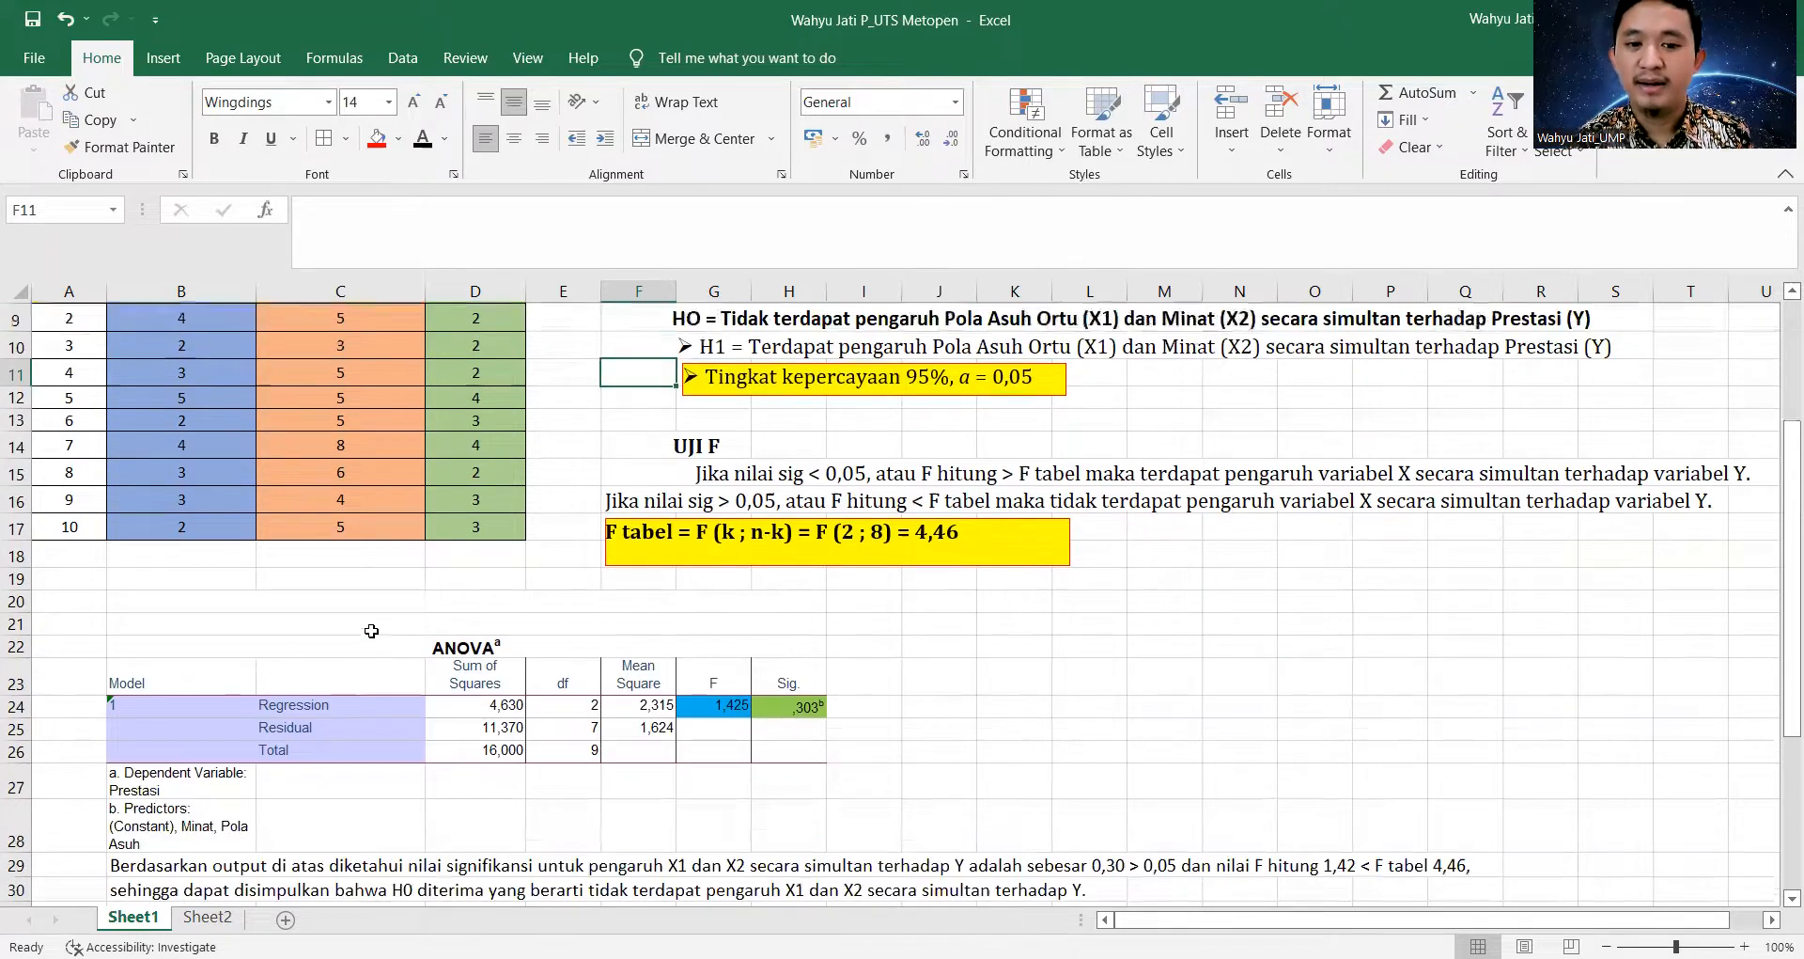
scroll(384, 649, "down", 1)
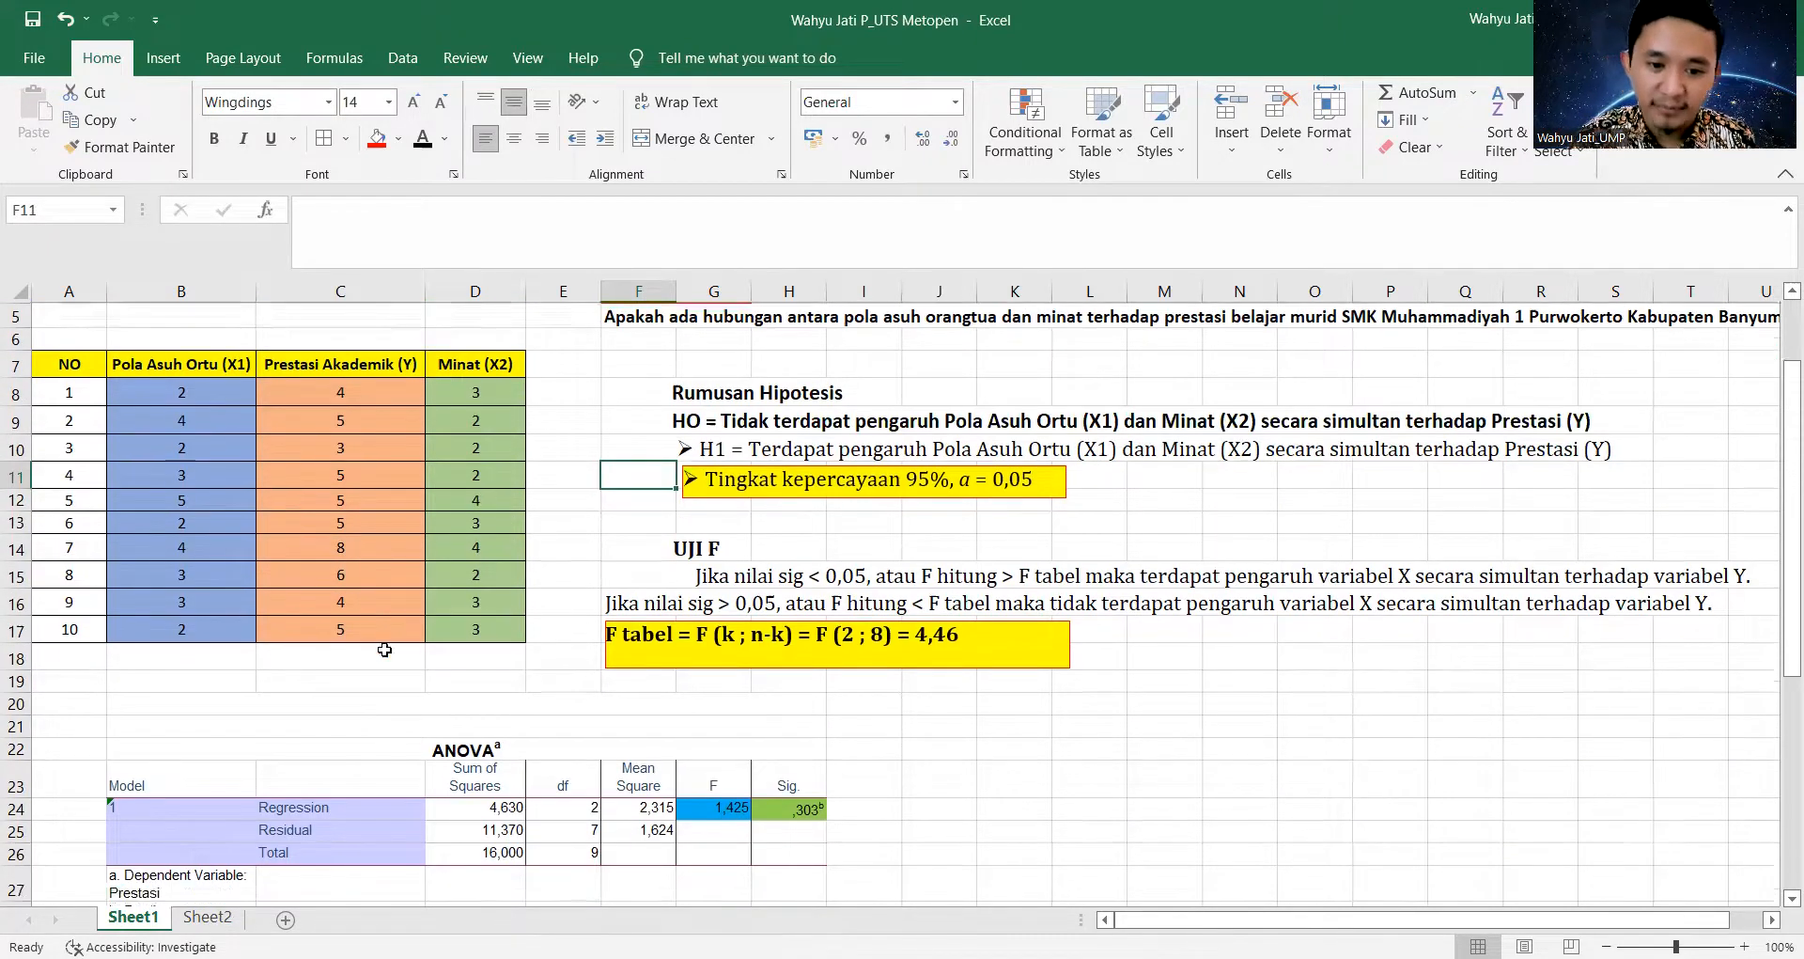
scroll(380, 648, "down", 1)
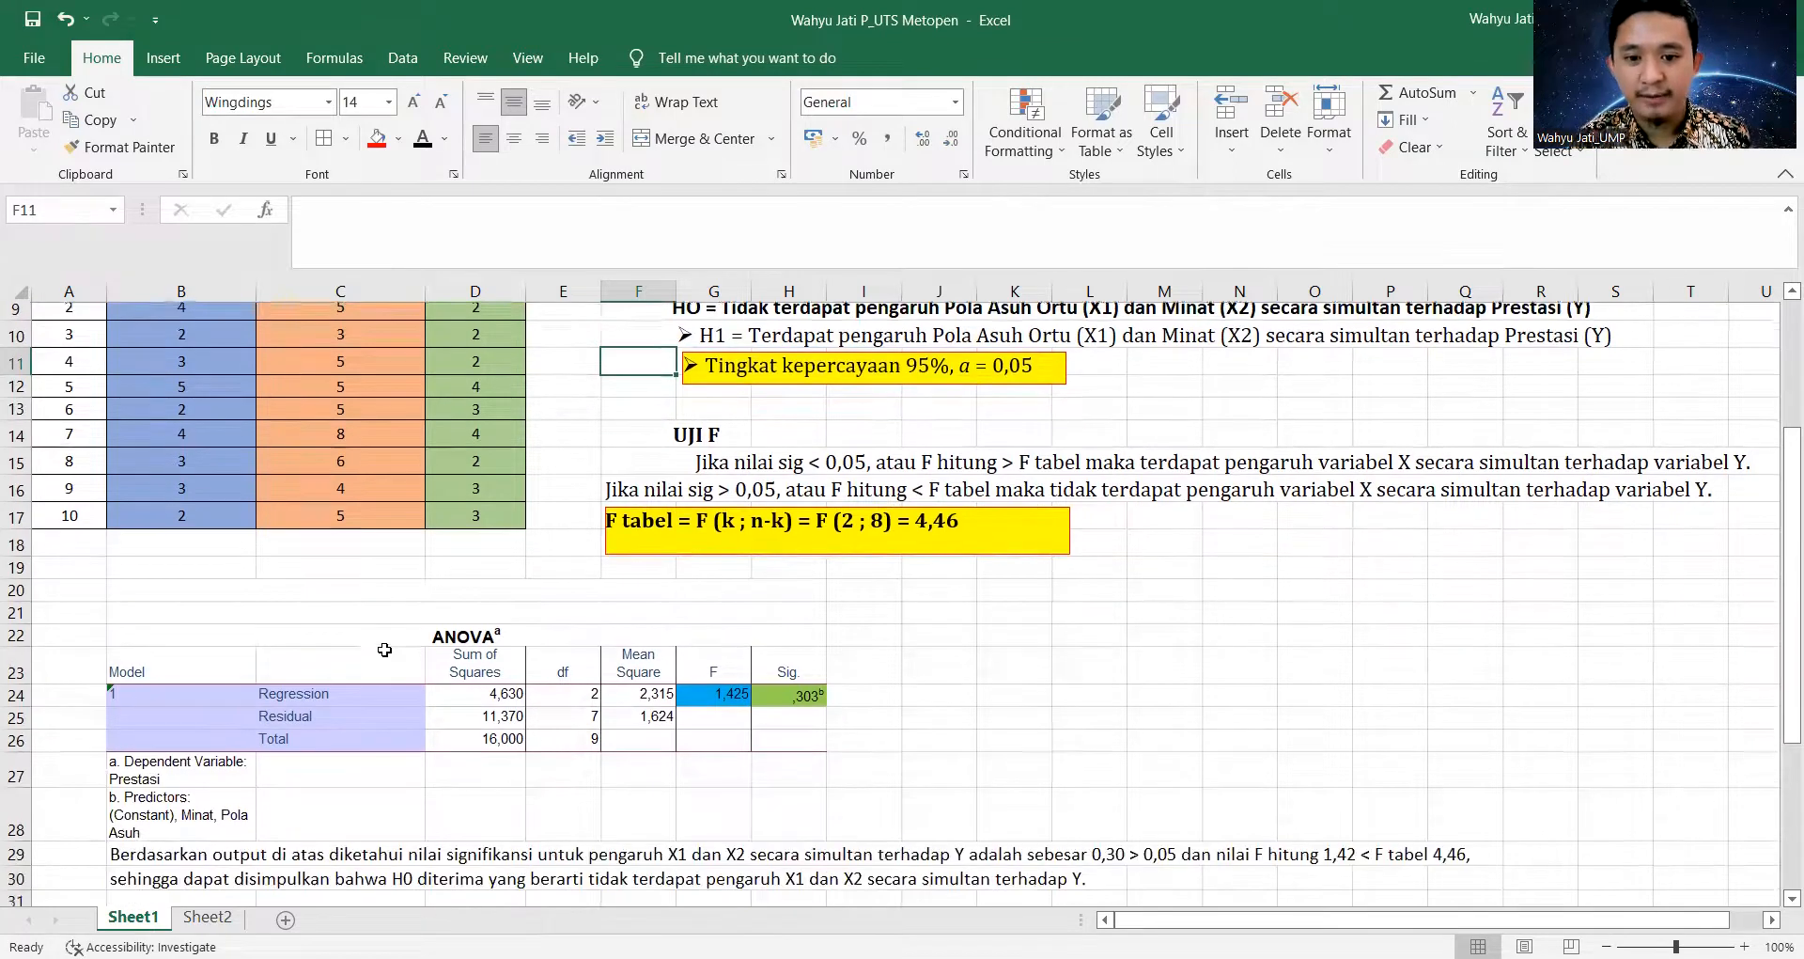
scroll(377, 634, "up", 2)
scroll(377, 634, "down", 1)
scroll(375, 658, "up", 2)
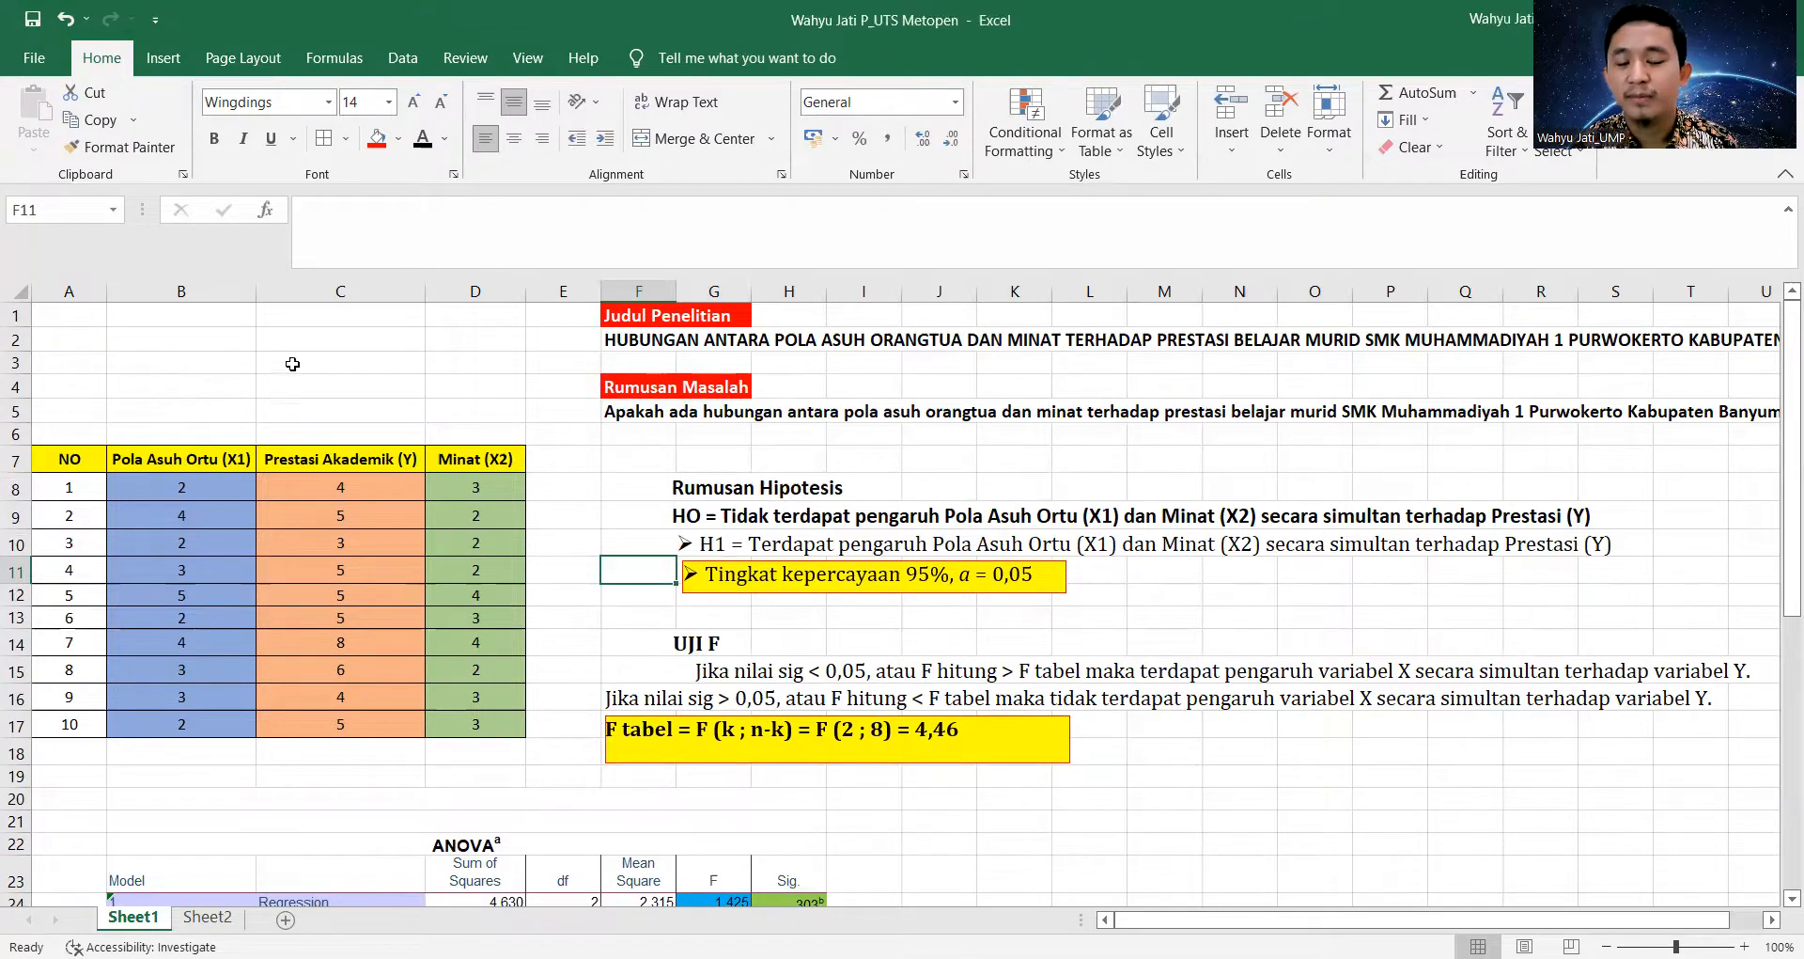
scroll(476, 341, "down", 3)
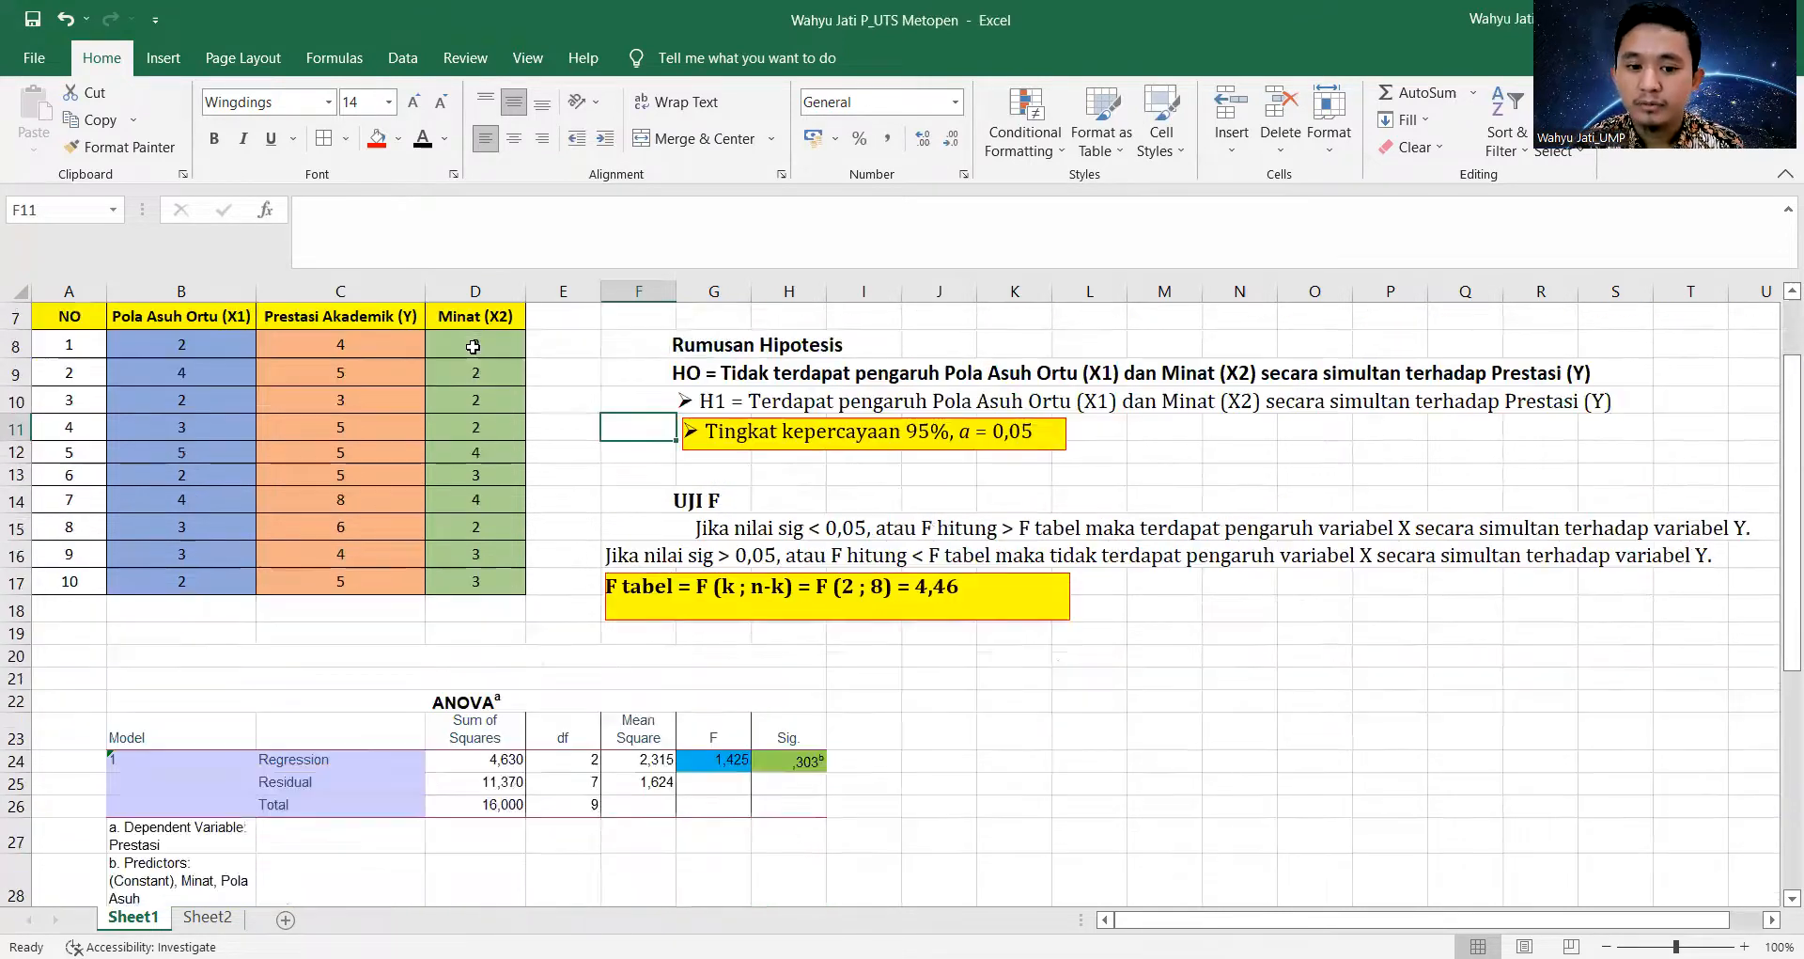
scroll(415, 405, "up", 3)
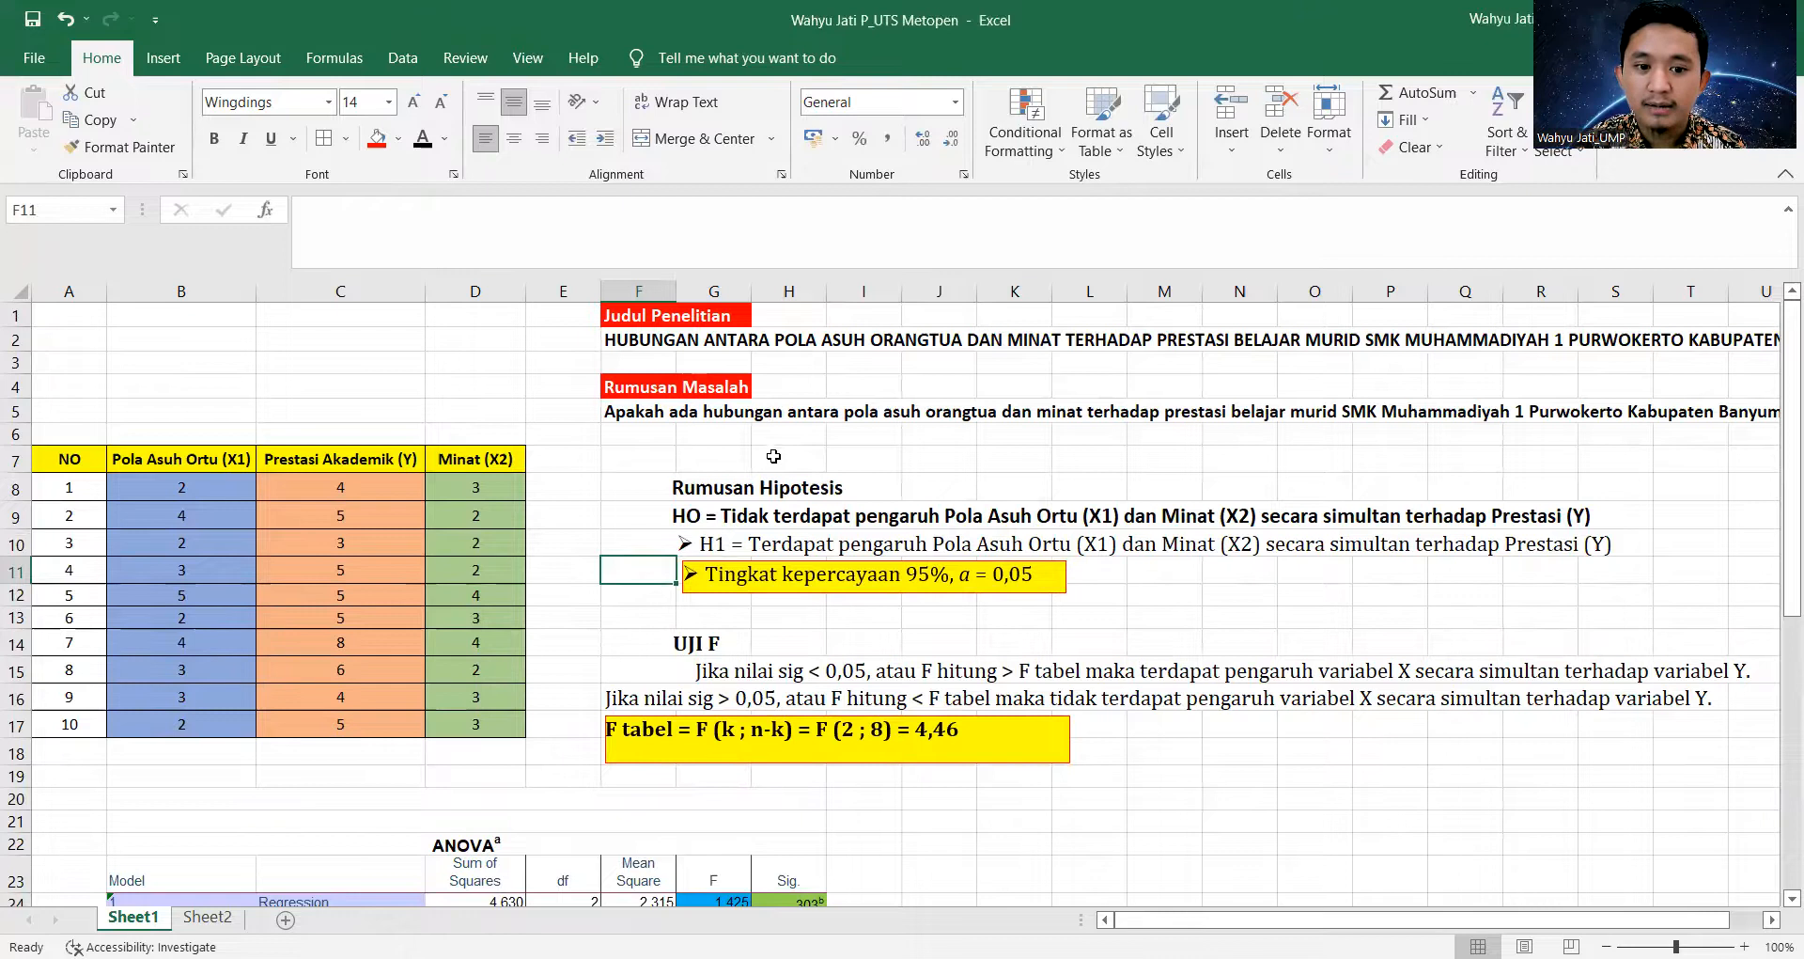
Go over the written conclusions below the ANOVA and Model Summary tables against the research question and hypotheses
scroll(811, 511, "down", 8)
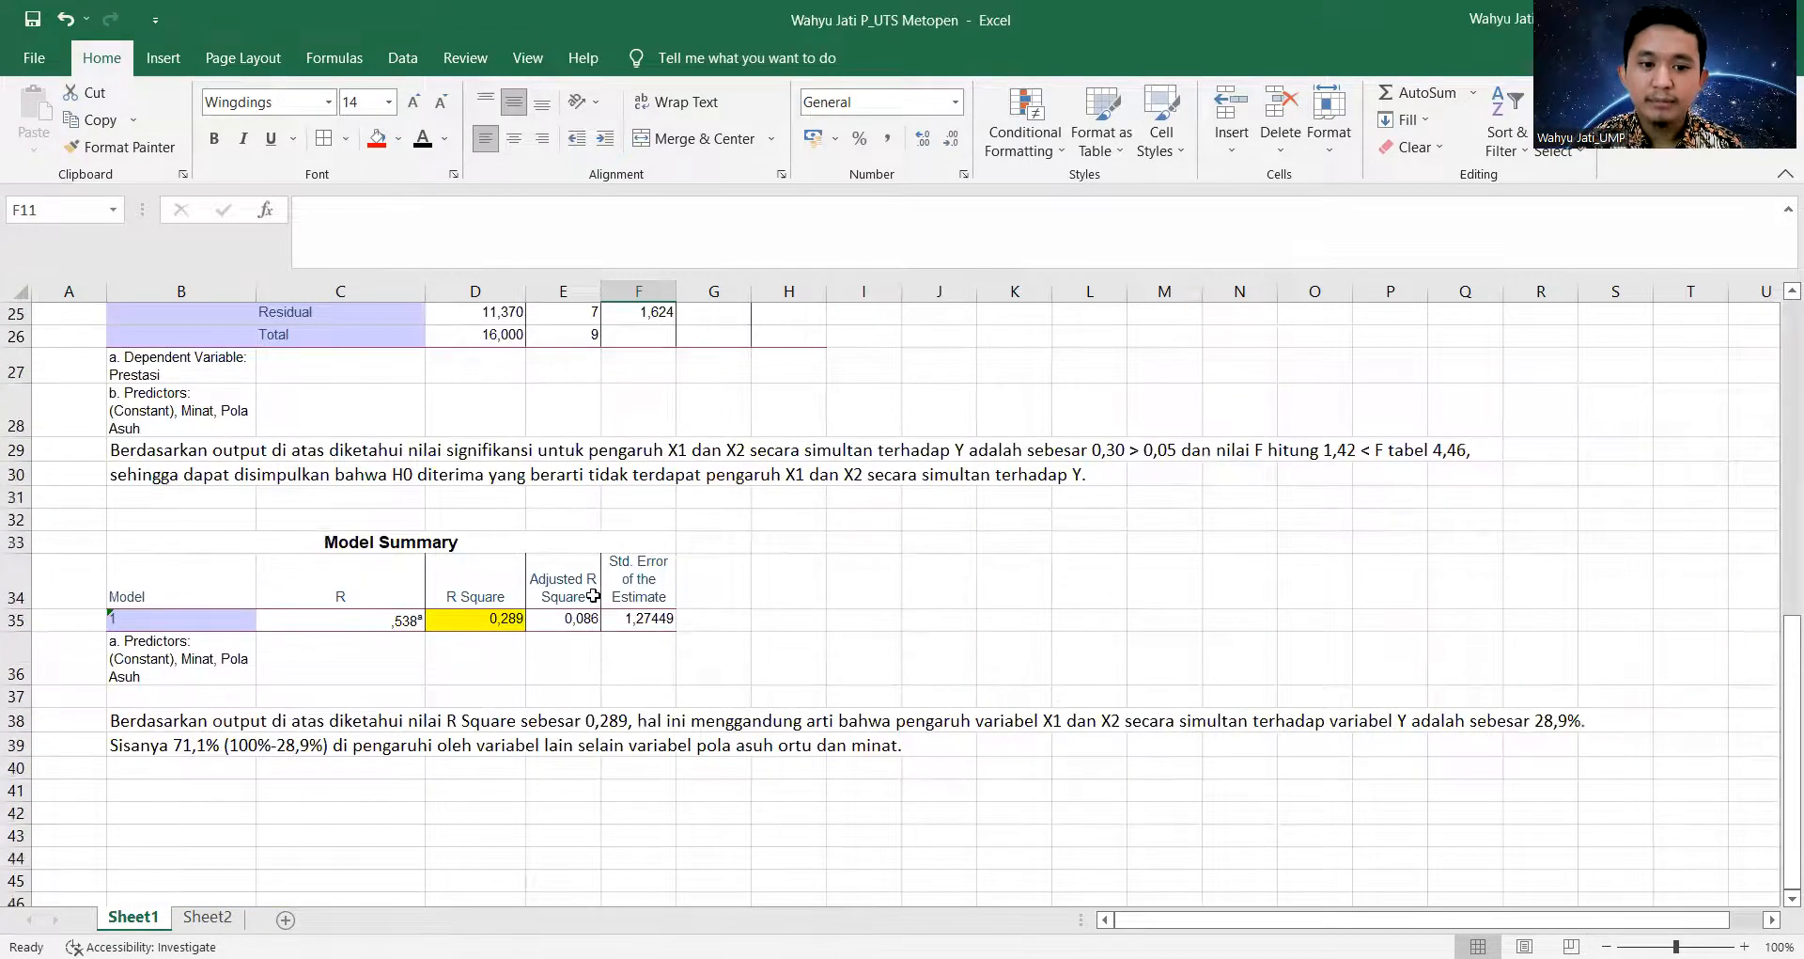
scroll(648, 600, "up", 5)
scroll(666, 600, "up", 4)
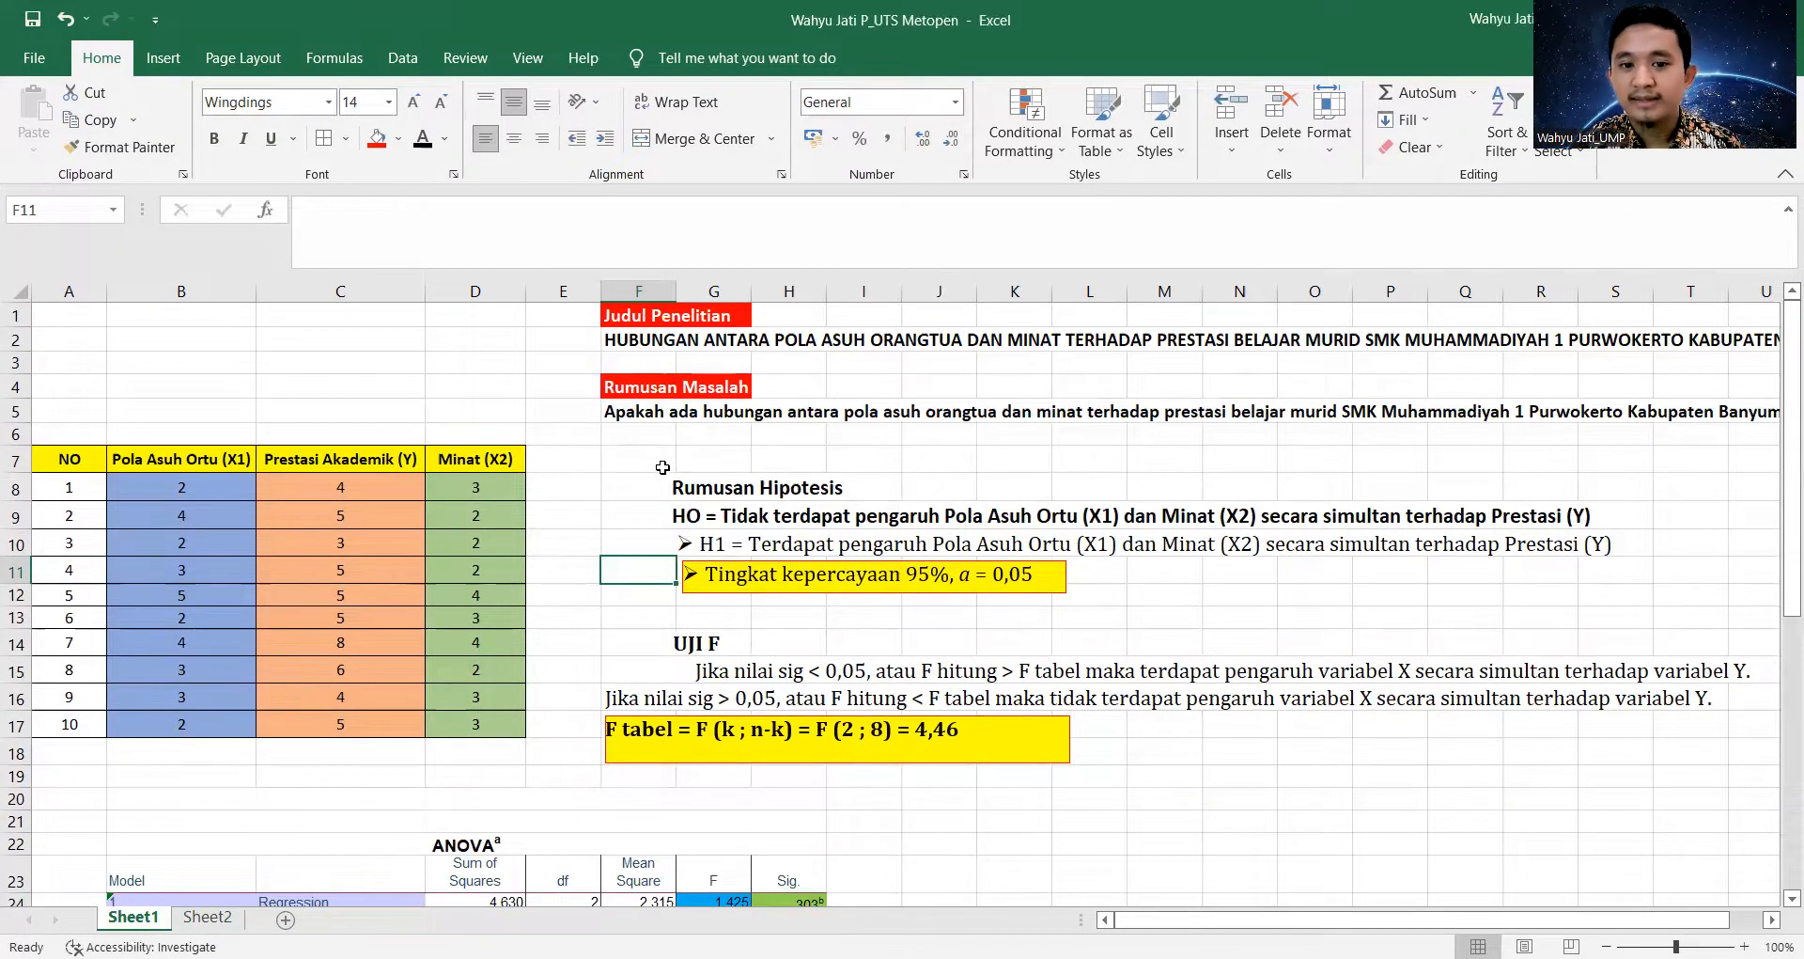
scroll(632, 442, "down", 1)
scroll(631, 442, "down", 4)
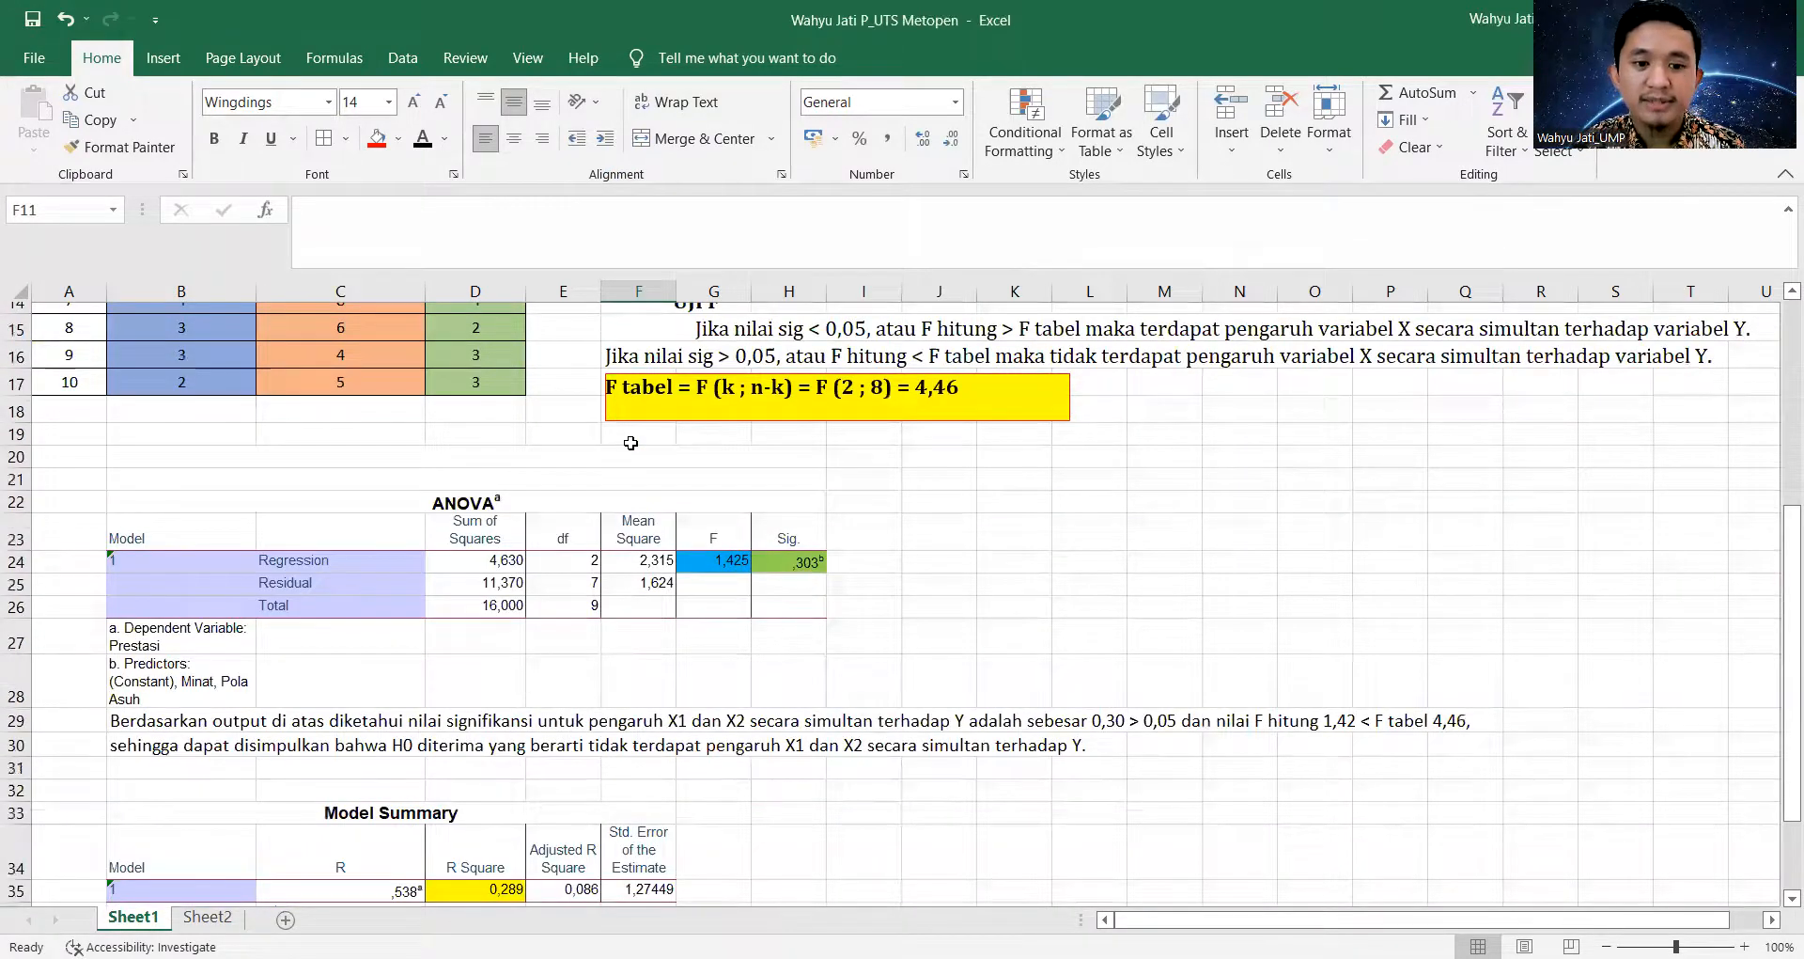
scroll(631, 442, "down", 2)
scroll(617, 475, "down", 1)
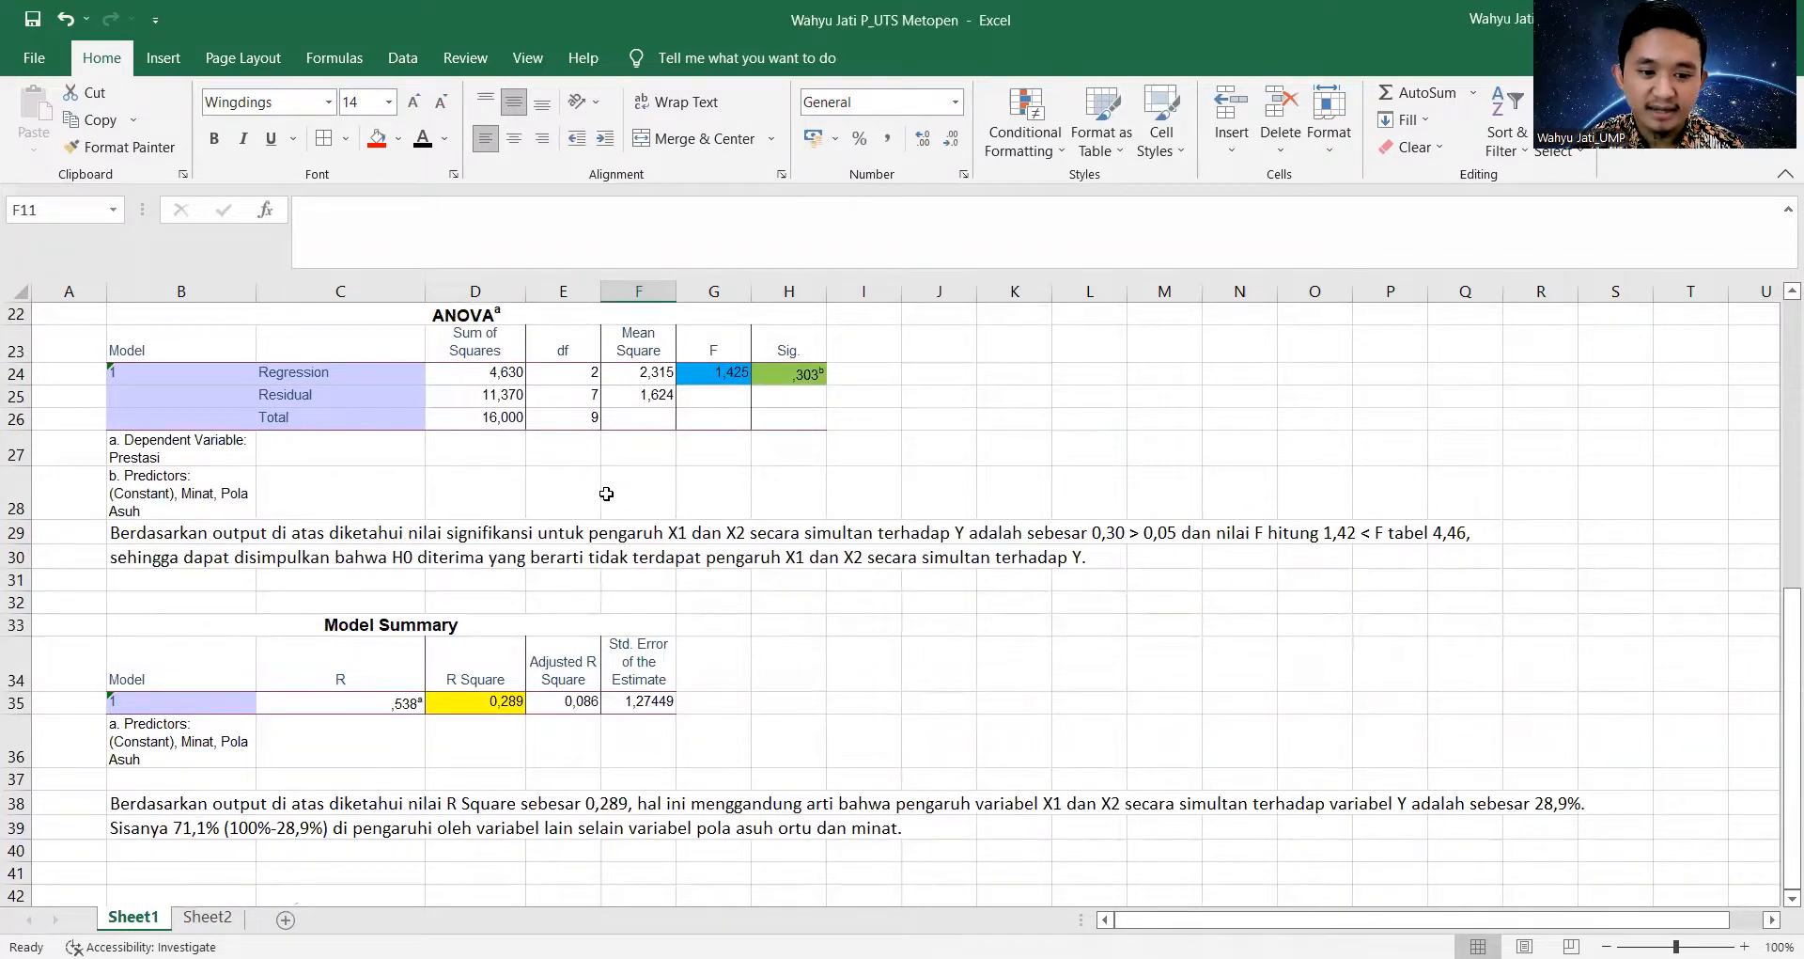
scroll(602, 497, "up", 1)
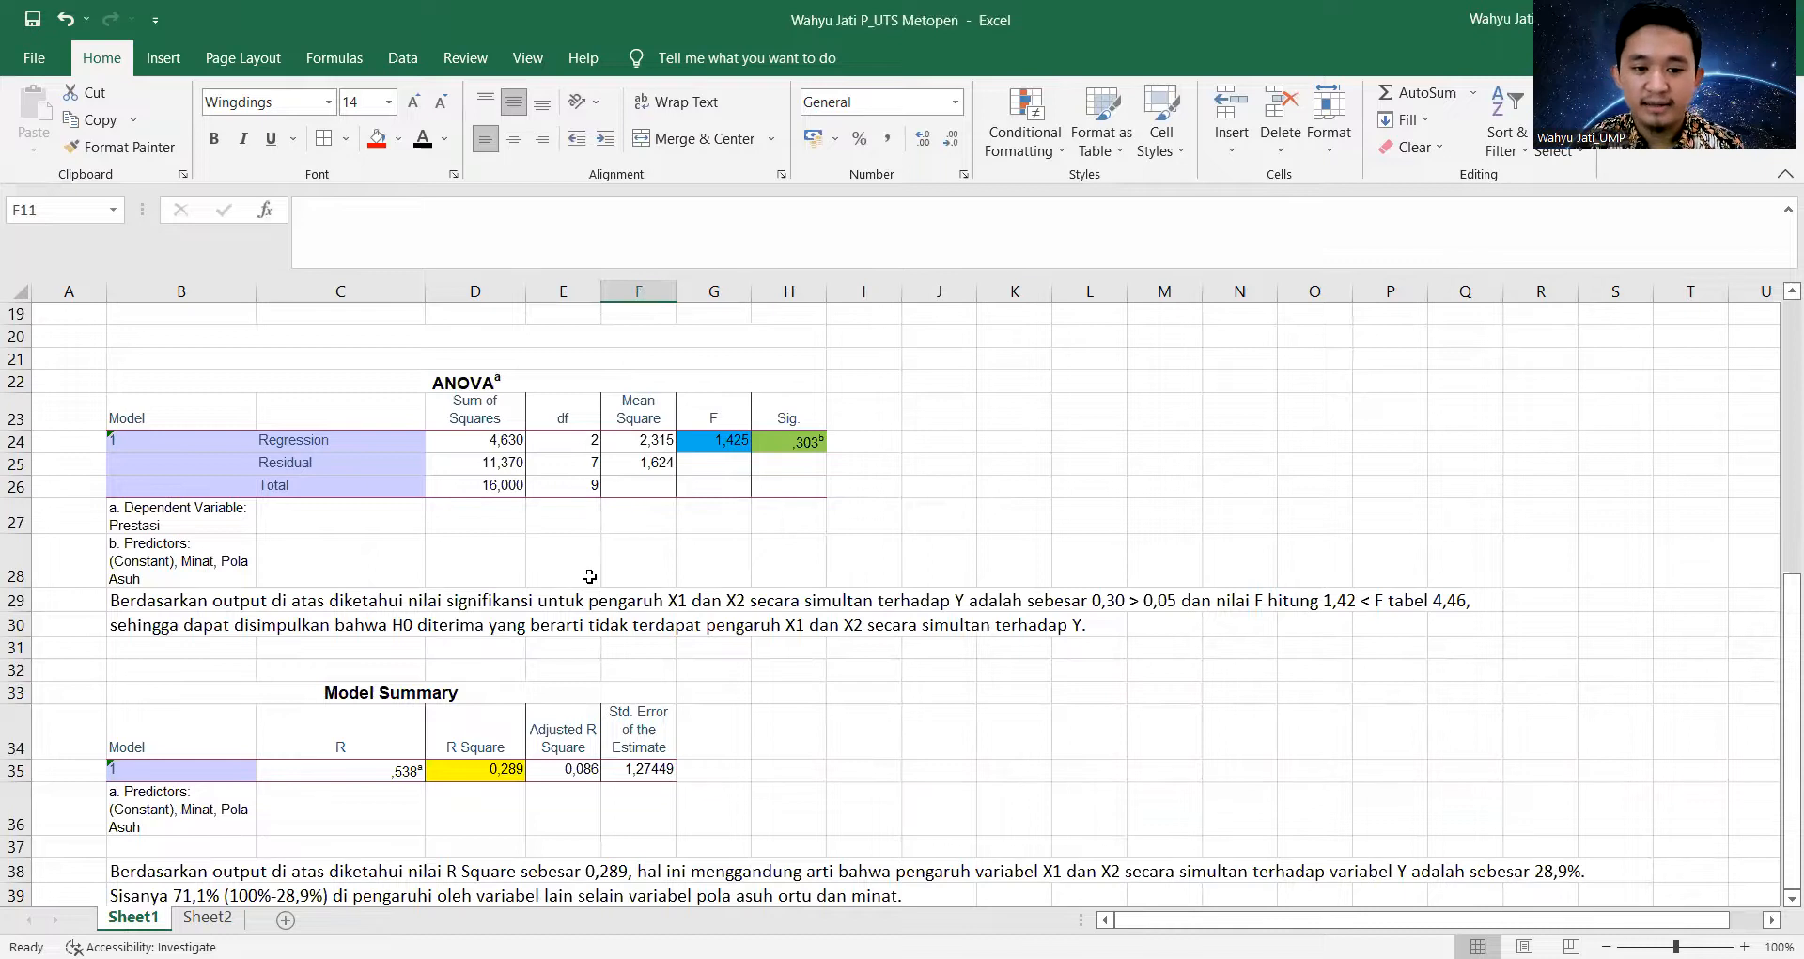
scroll(589, 577, "down", 1)
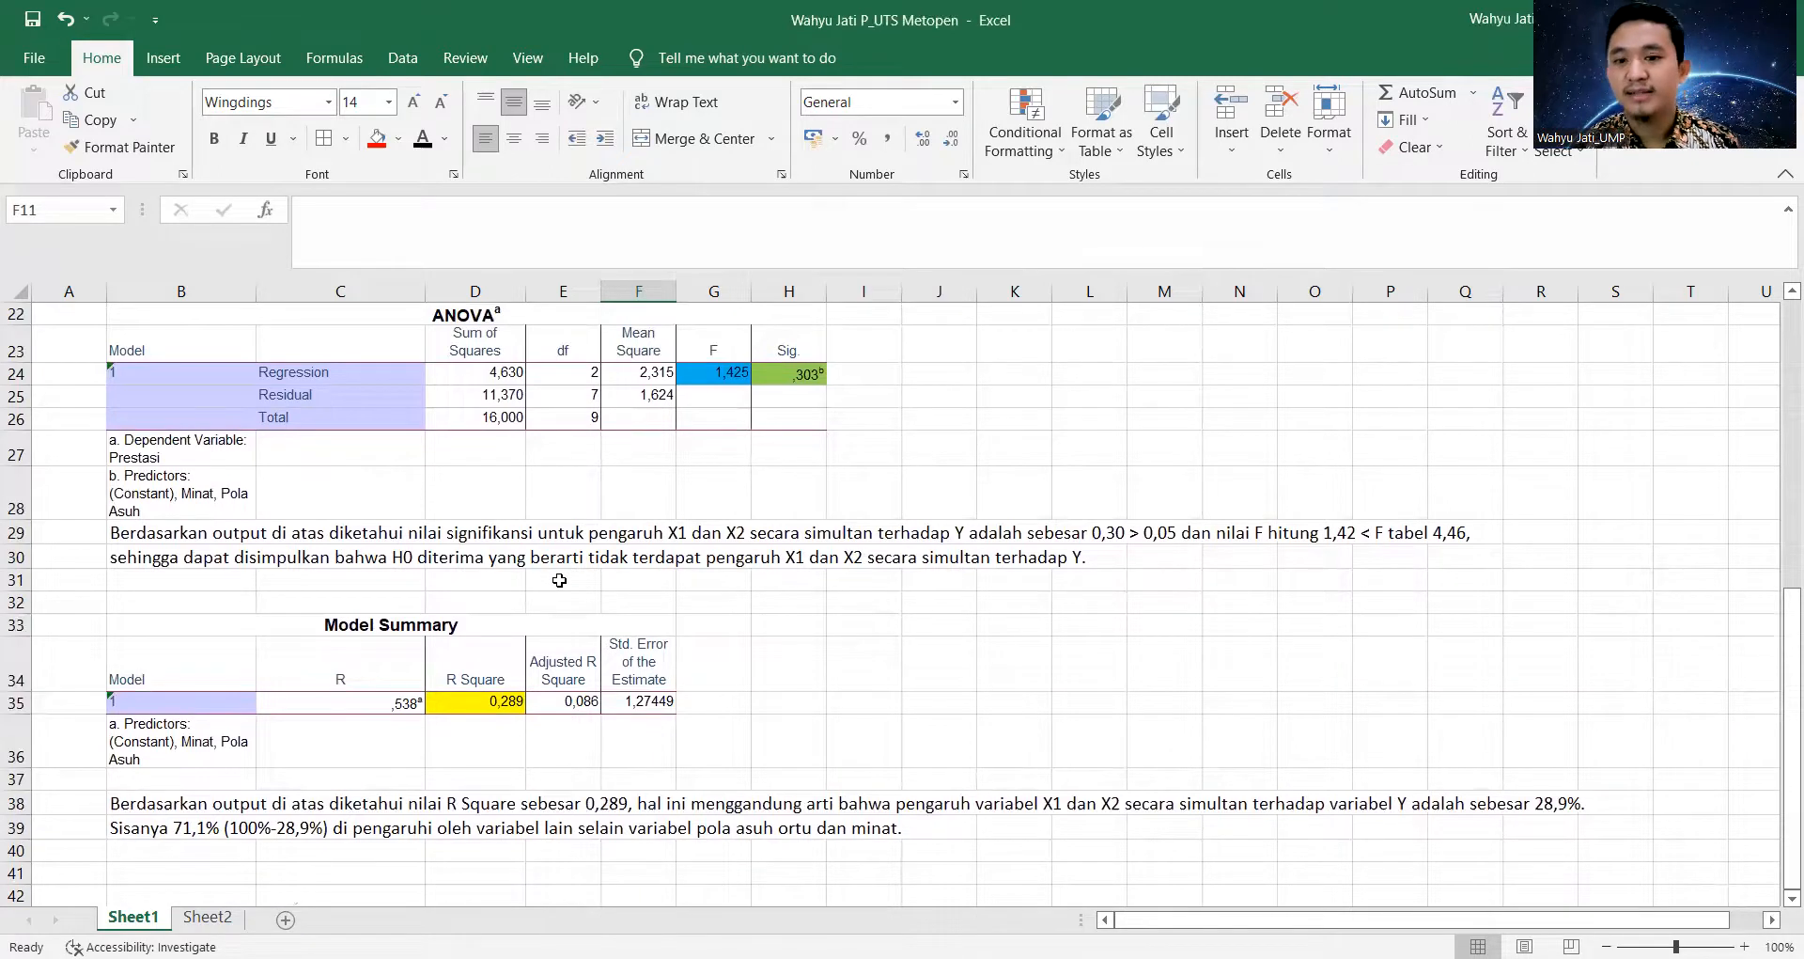
scroll(559, 580, "up", 2)
scroll(558, 582, "up", 4)
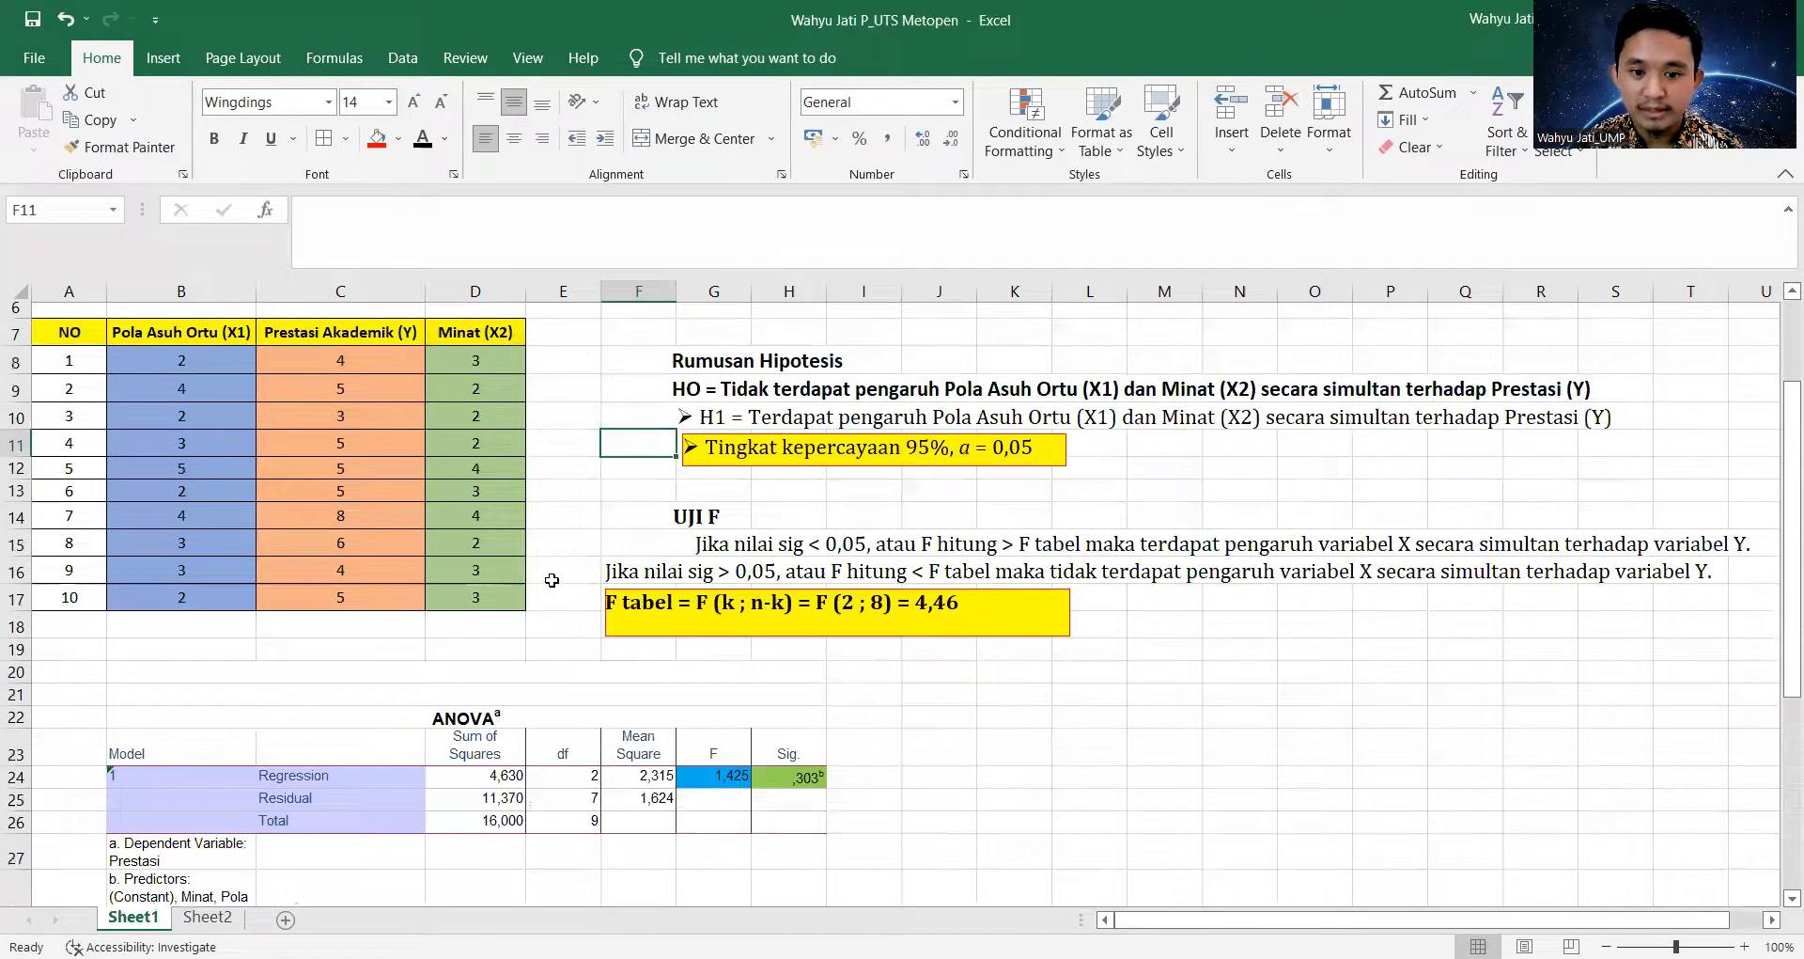
scroll(552, 580, "up", 2)
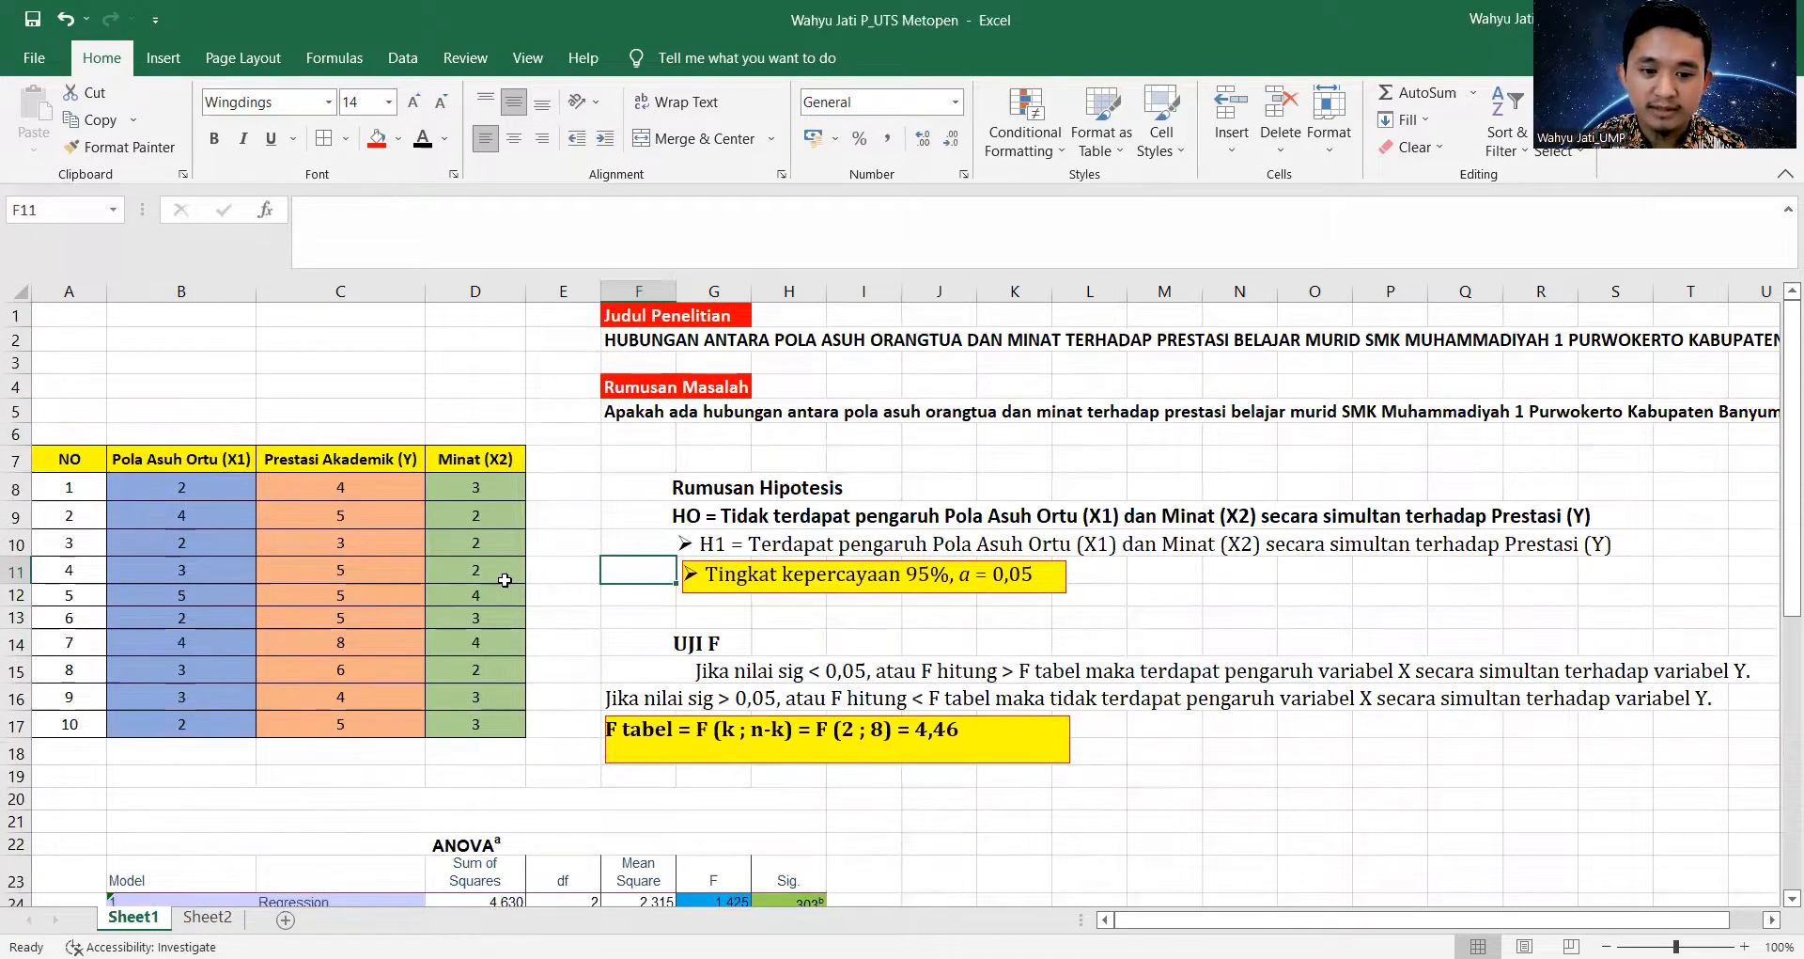
scroll(504, 580, "down", 1)
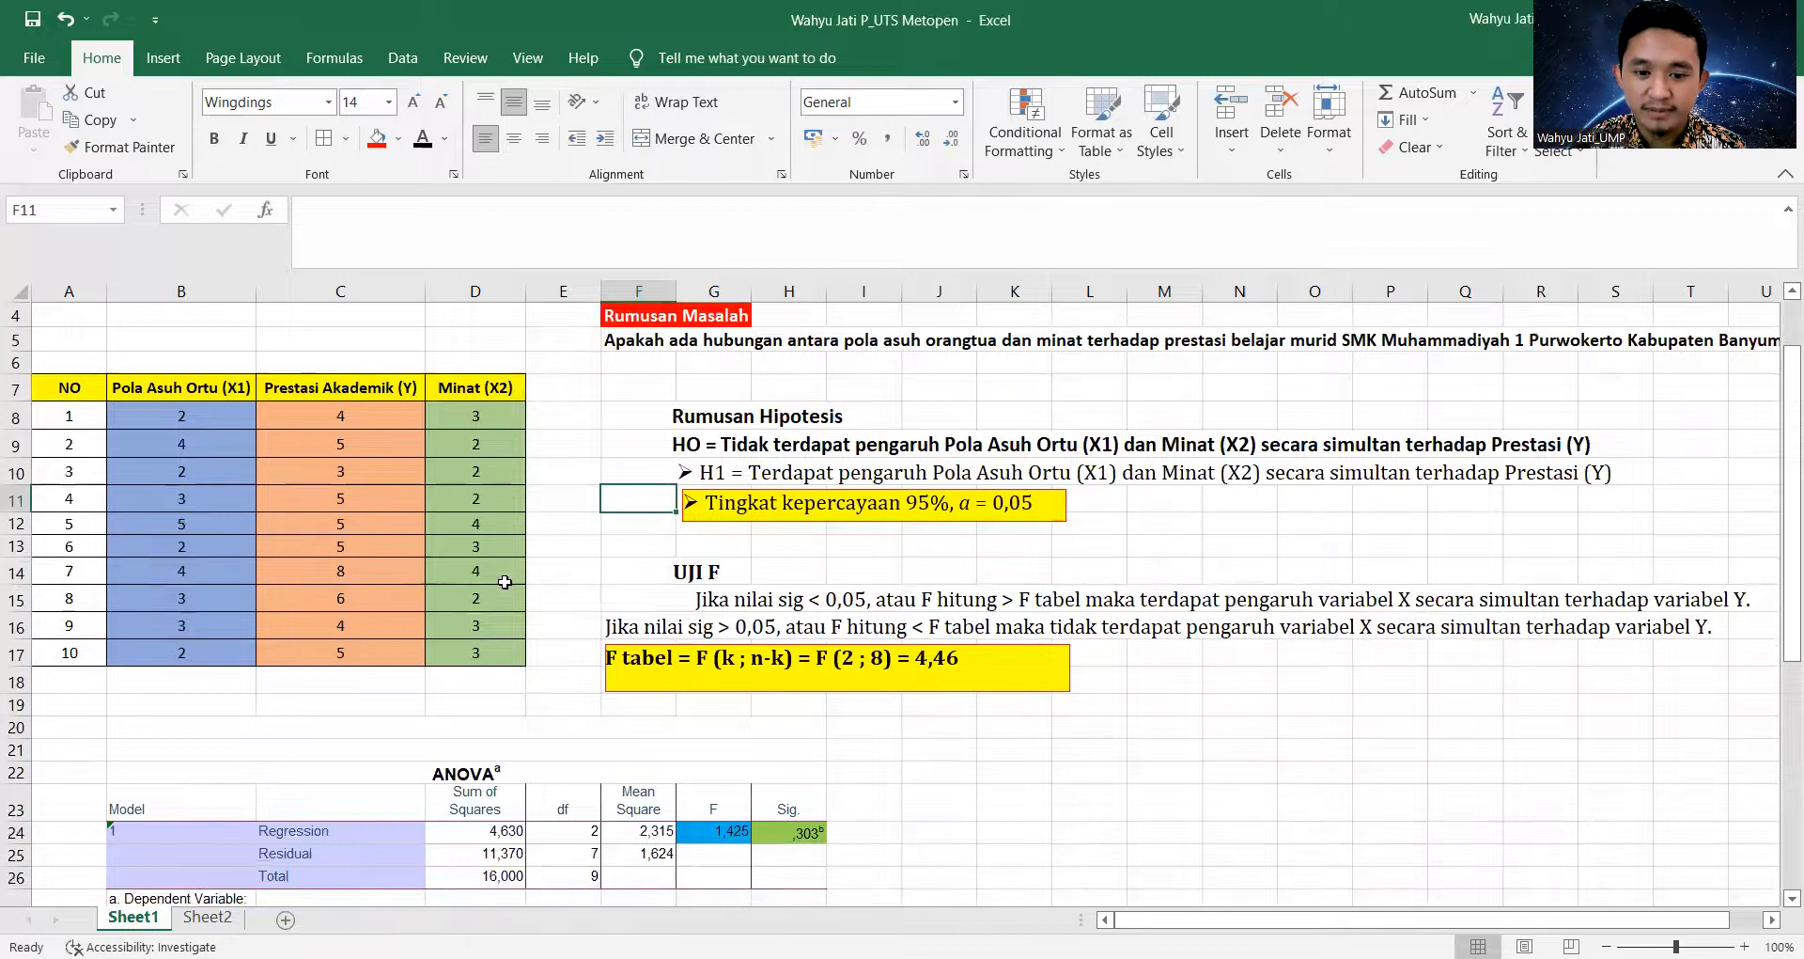
scroll(505, 582, "down", 1)
scroll(505, 582, "down", 3)
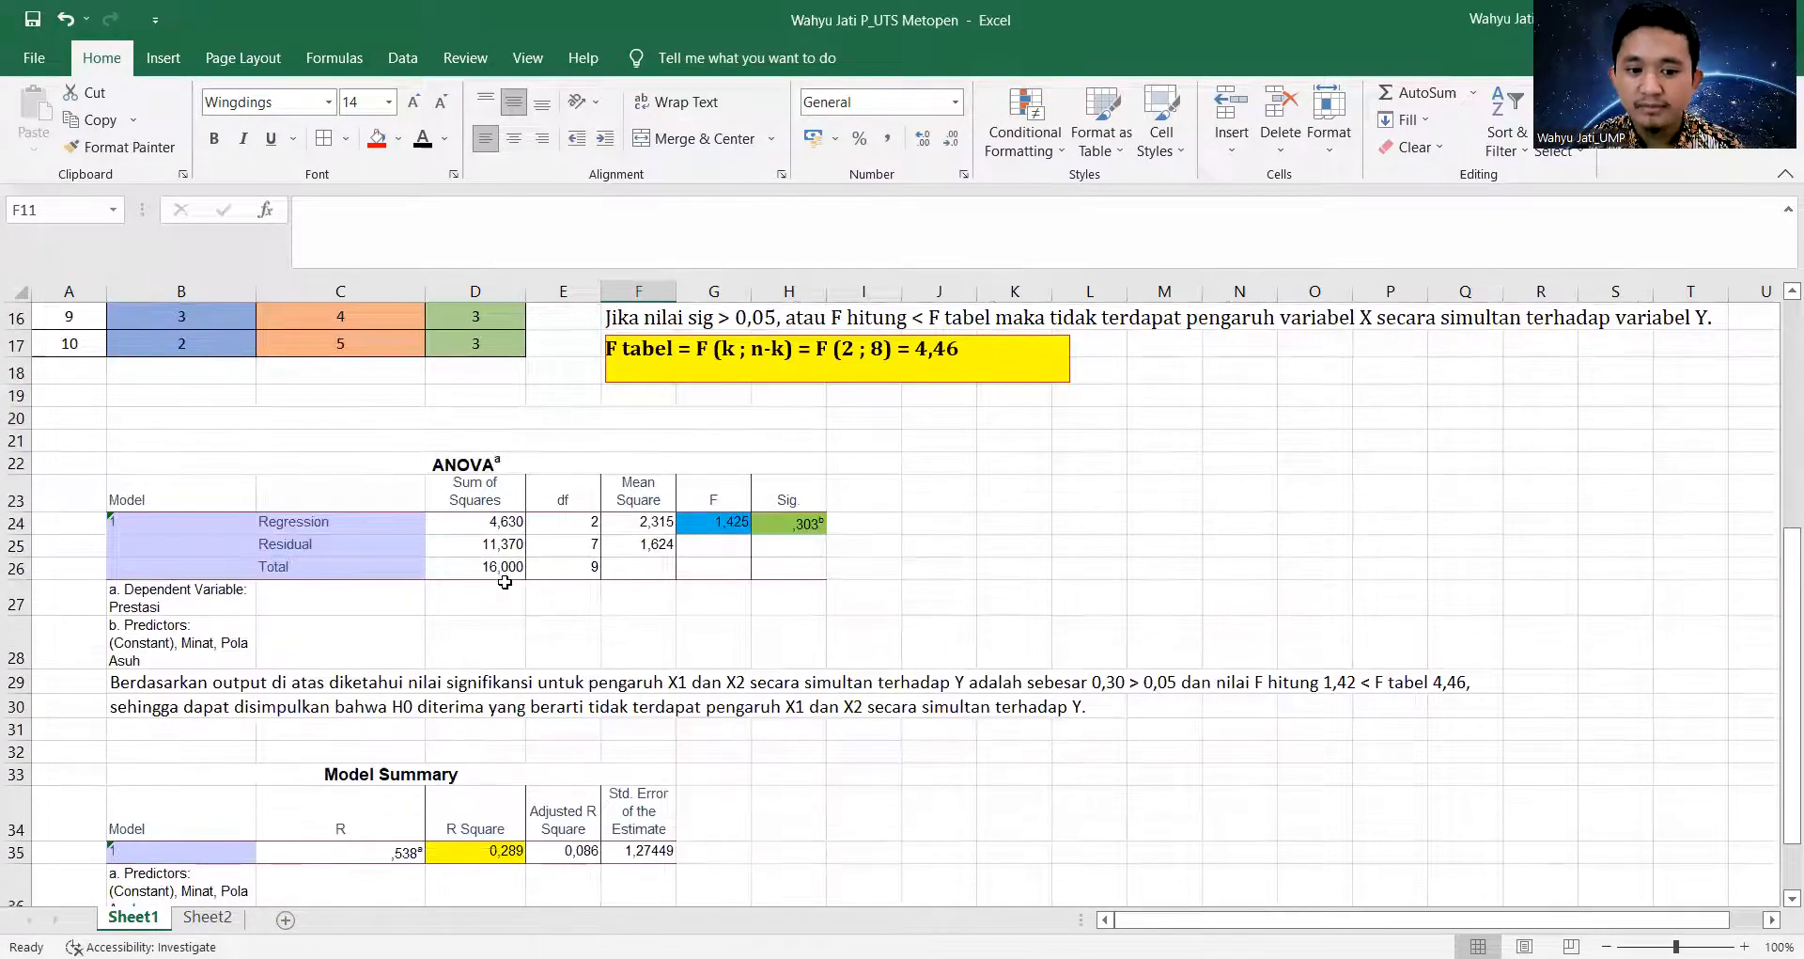